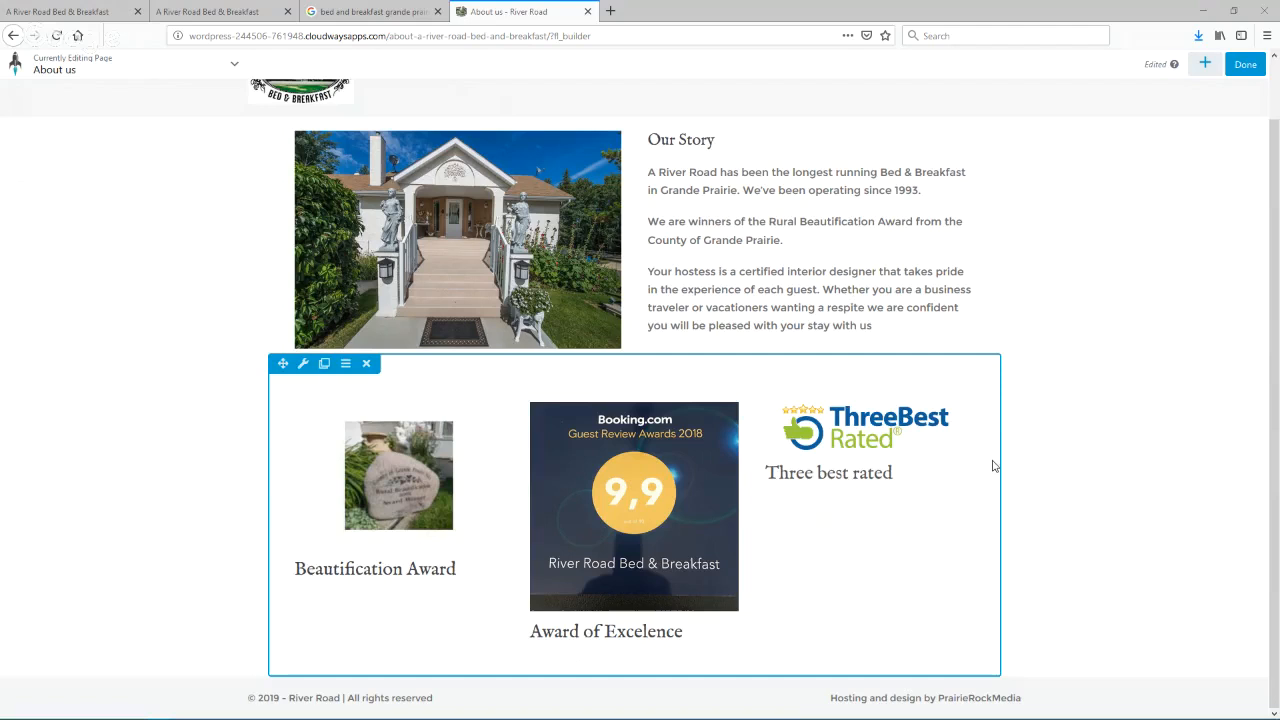
- Open the About page of the original A River Road Bed & Breakfast website
click(229, 10)
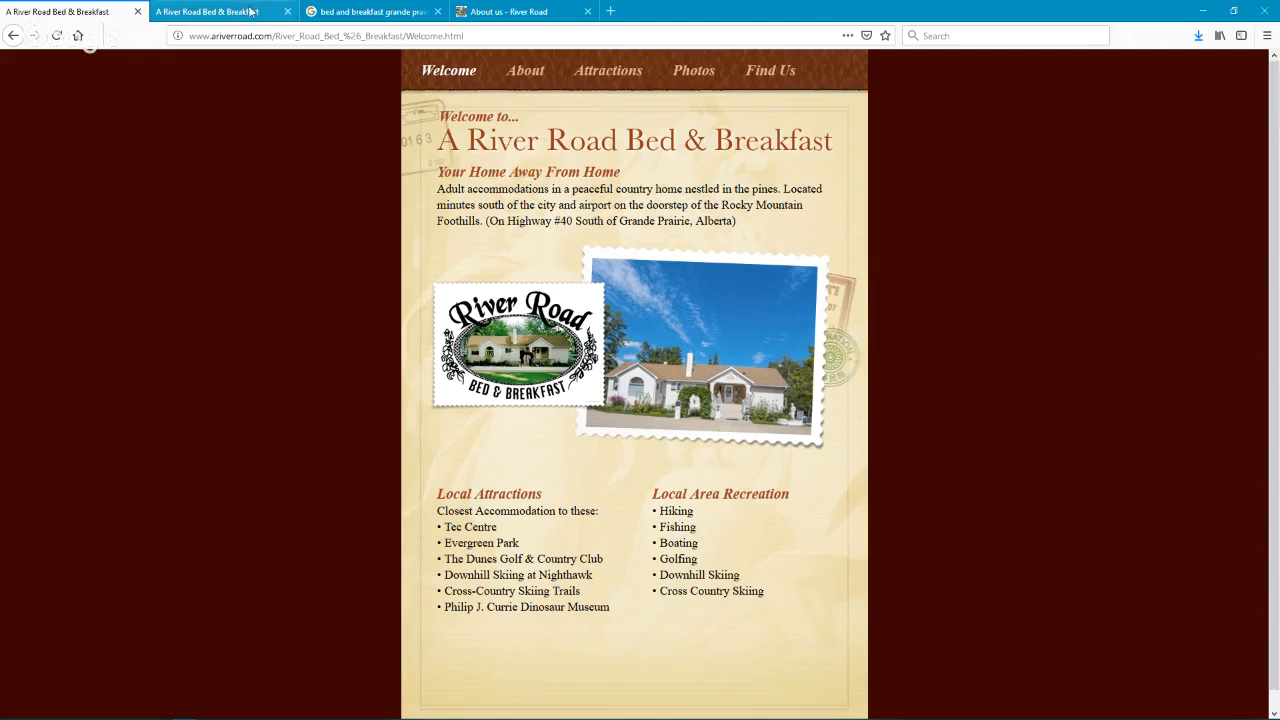
click(779, 72)
click(524, 73)
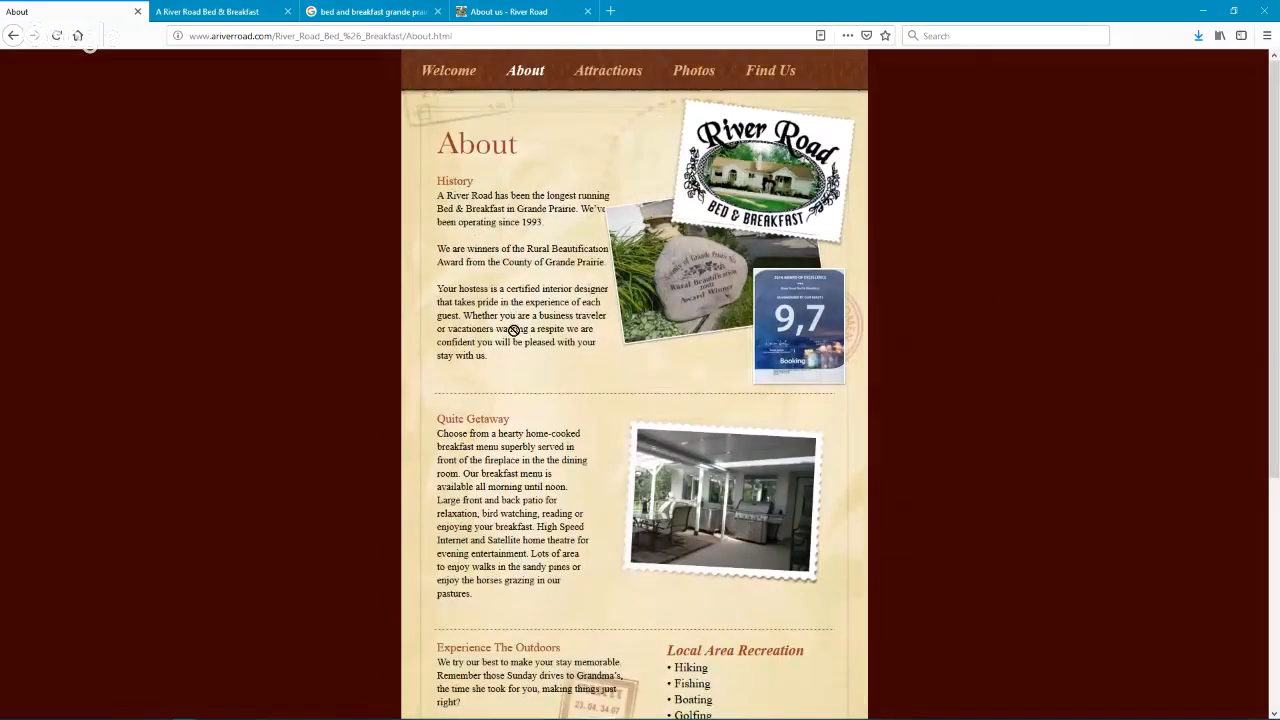
- Save the Rural Beautification Award stone photo from the old site's About page as an image file
right_click(697, 262)
click(689, 287)
click(507, 11)
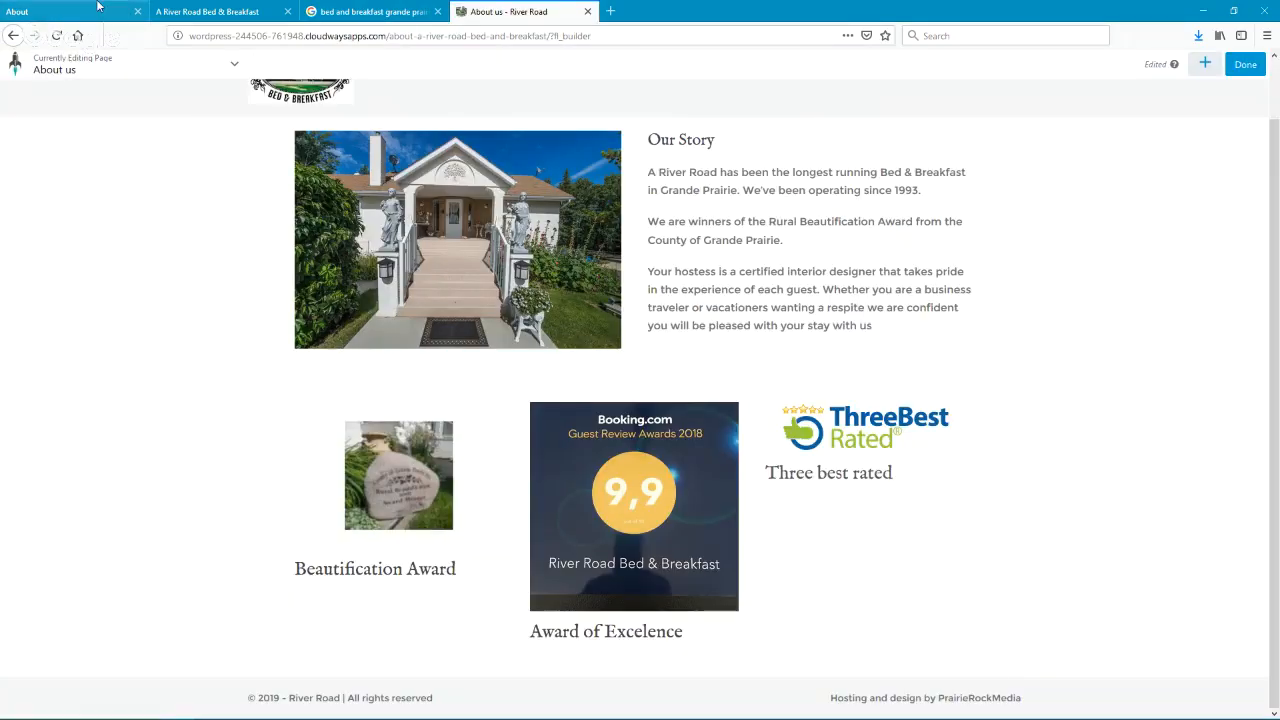
click(97, 6)
right_click(677, 286)
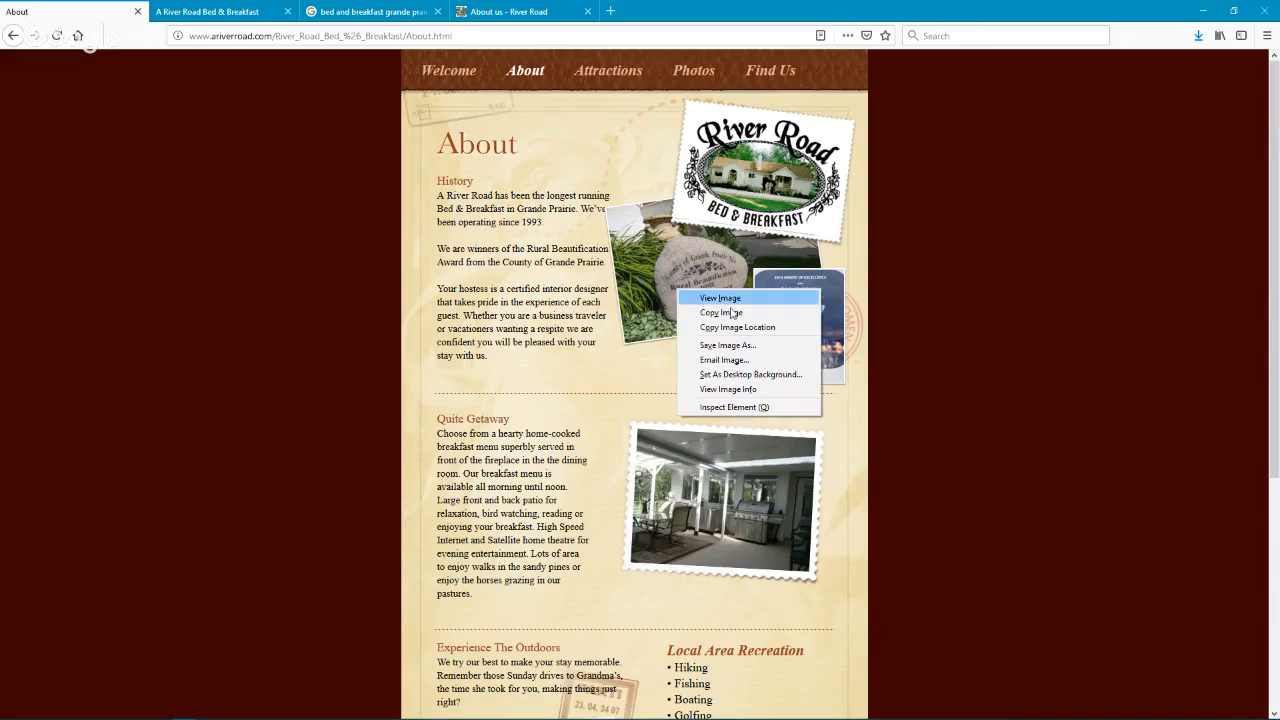
click(743, 347)
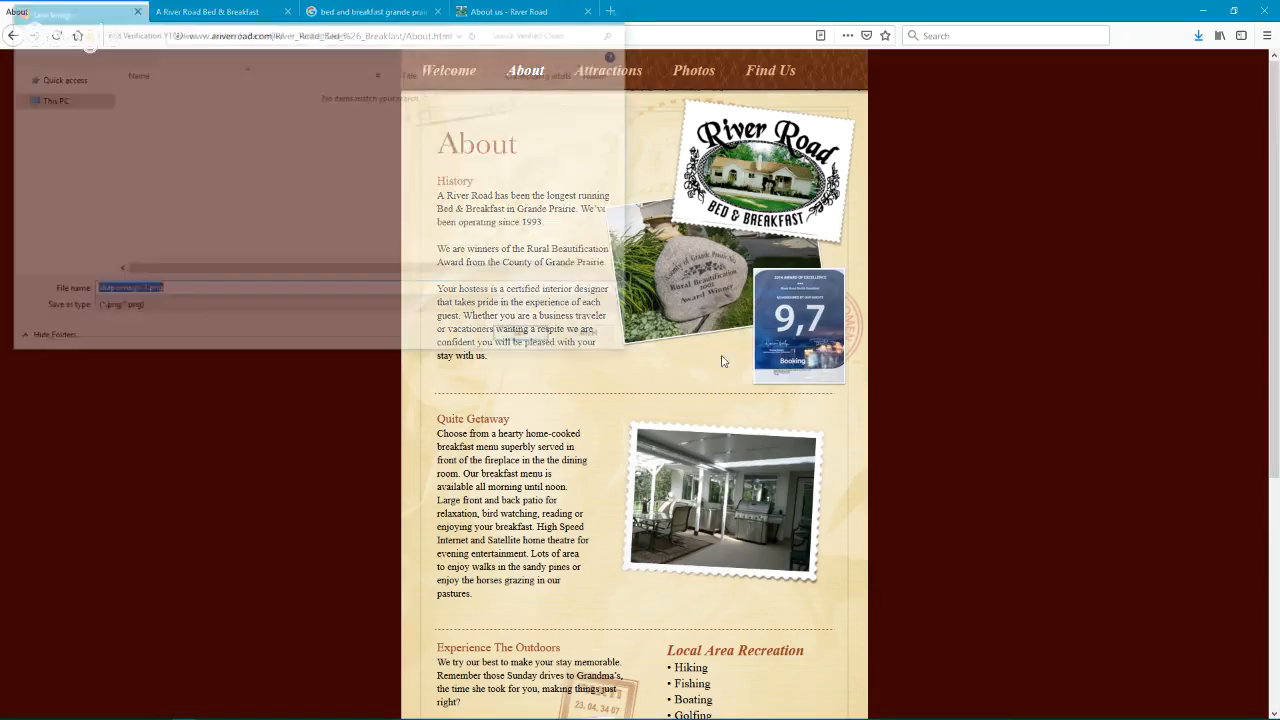
key(Return)
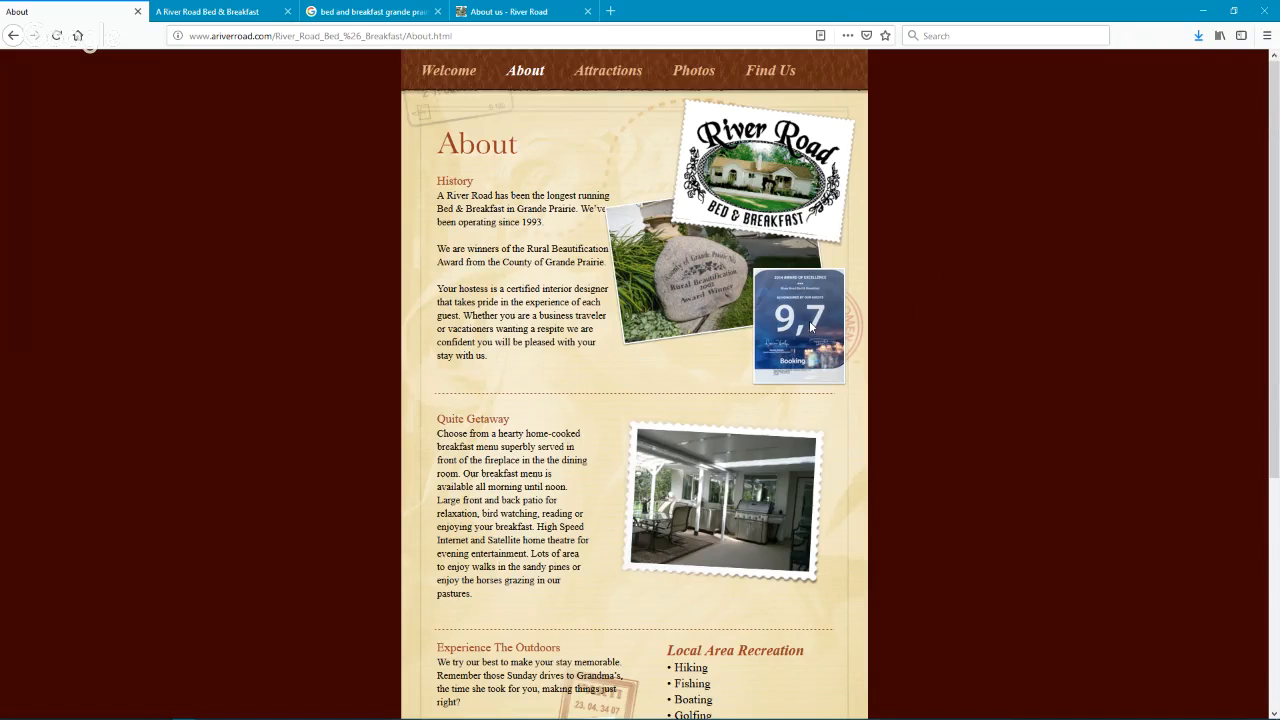
- Return to the About us page builder, switch its interface to the dark brightness and open the WordPress dashboard
click(510, 11)
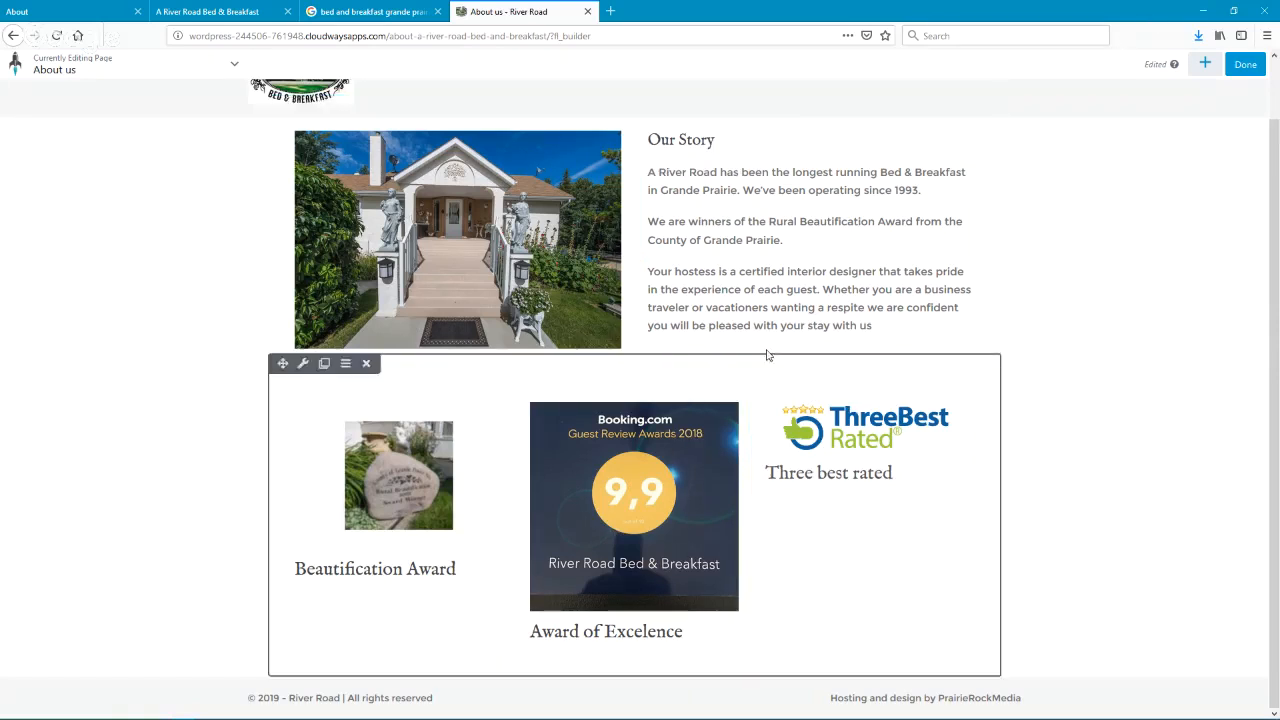
scroll(470, 220, up, 2)
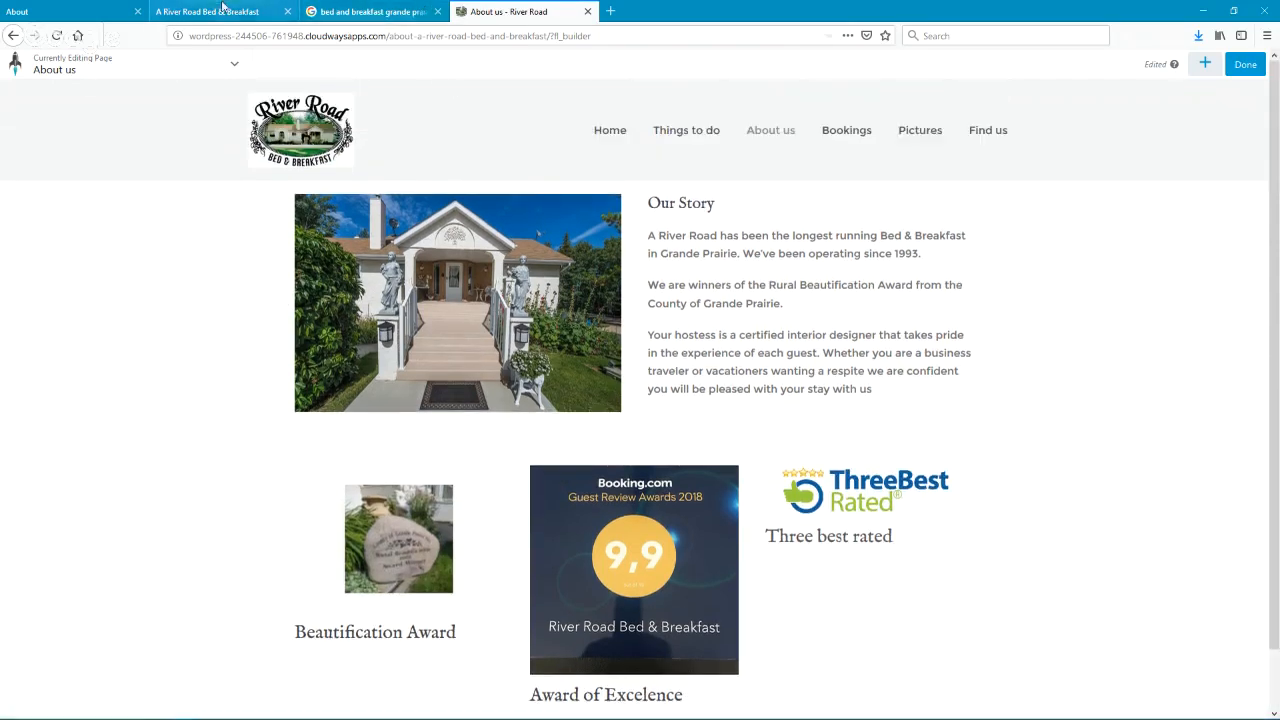
click(222, 11)
key(ctrl+Tab)
key(ctrl+Tab)
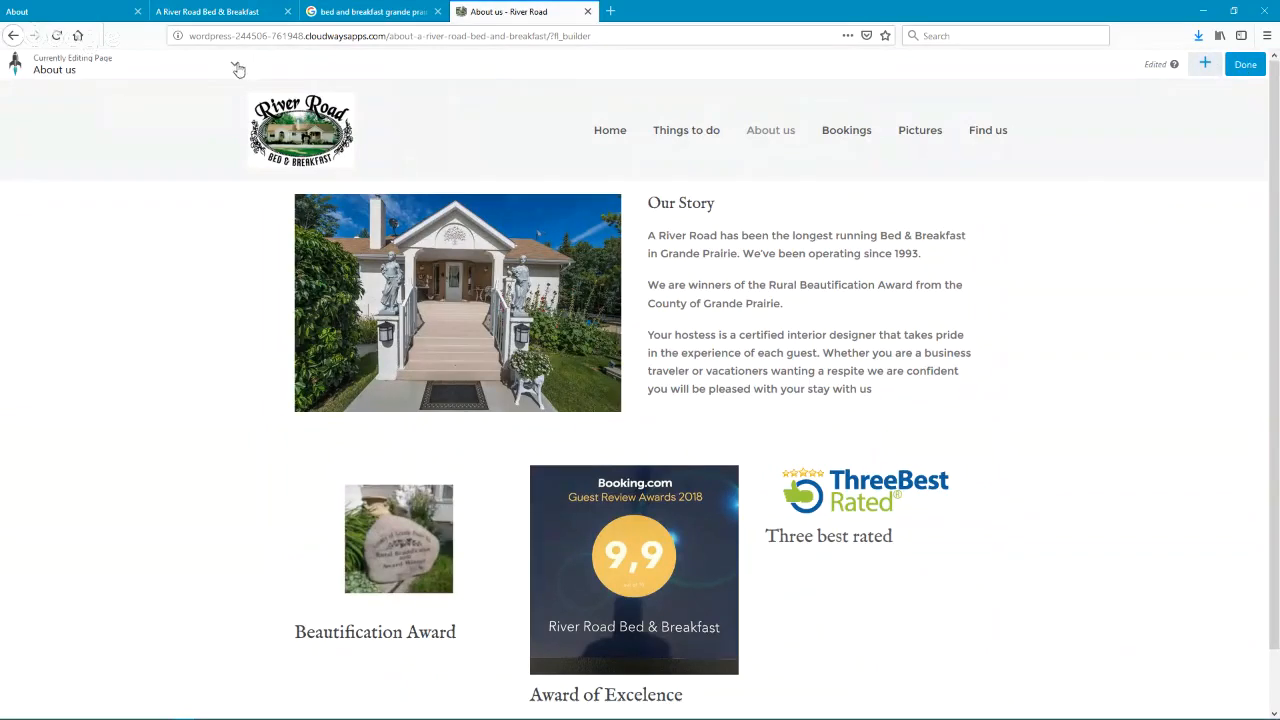
click(236, 66)
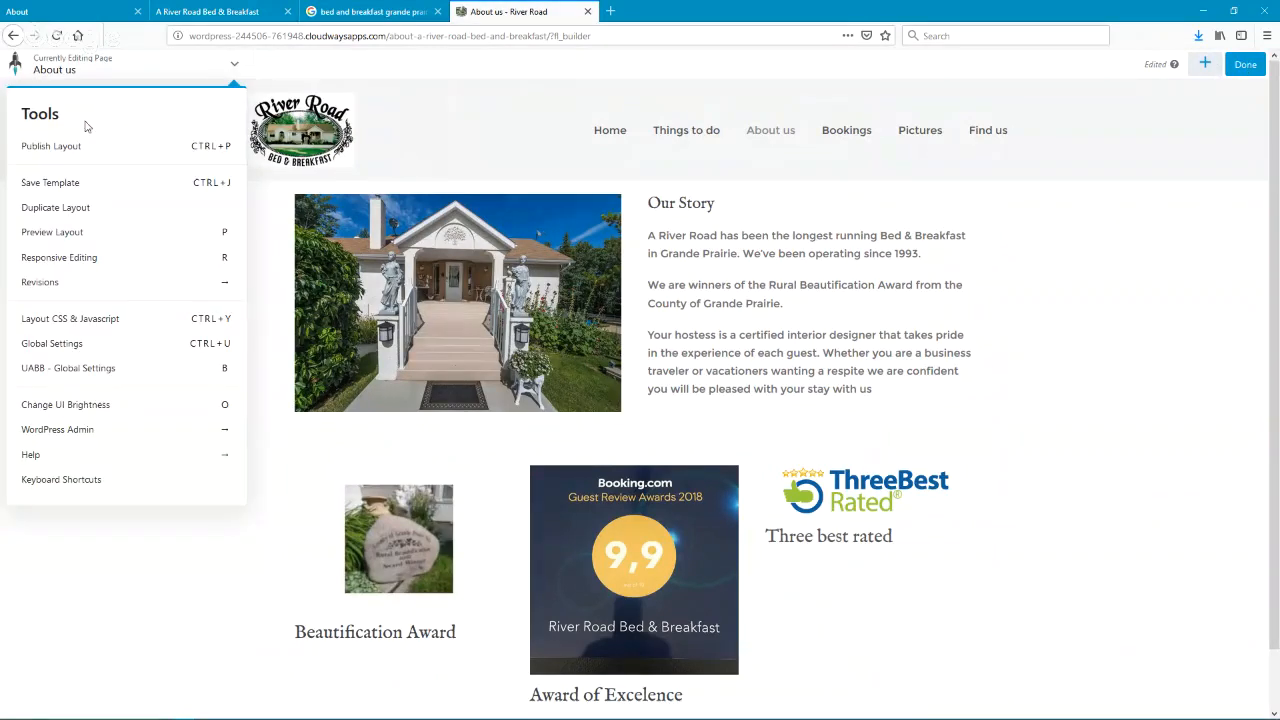
click(101, 404)
click(85, 432)
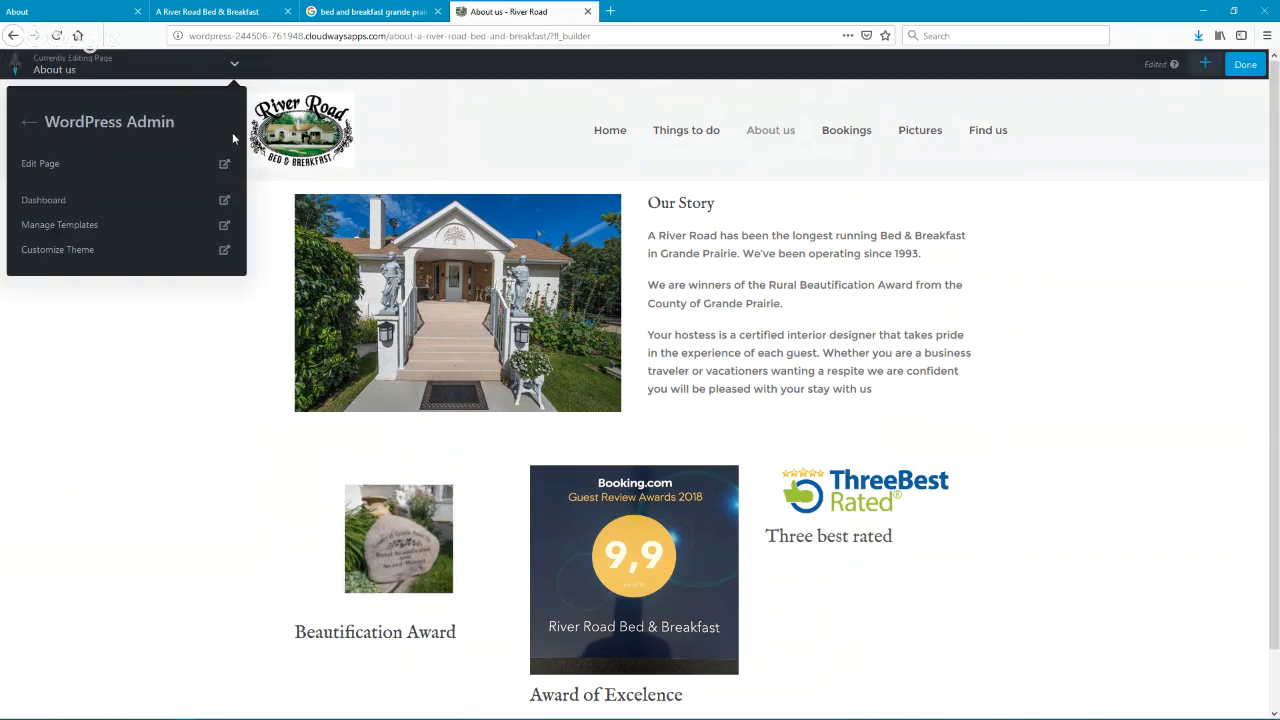
click(223, 200)
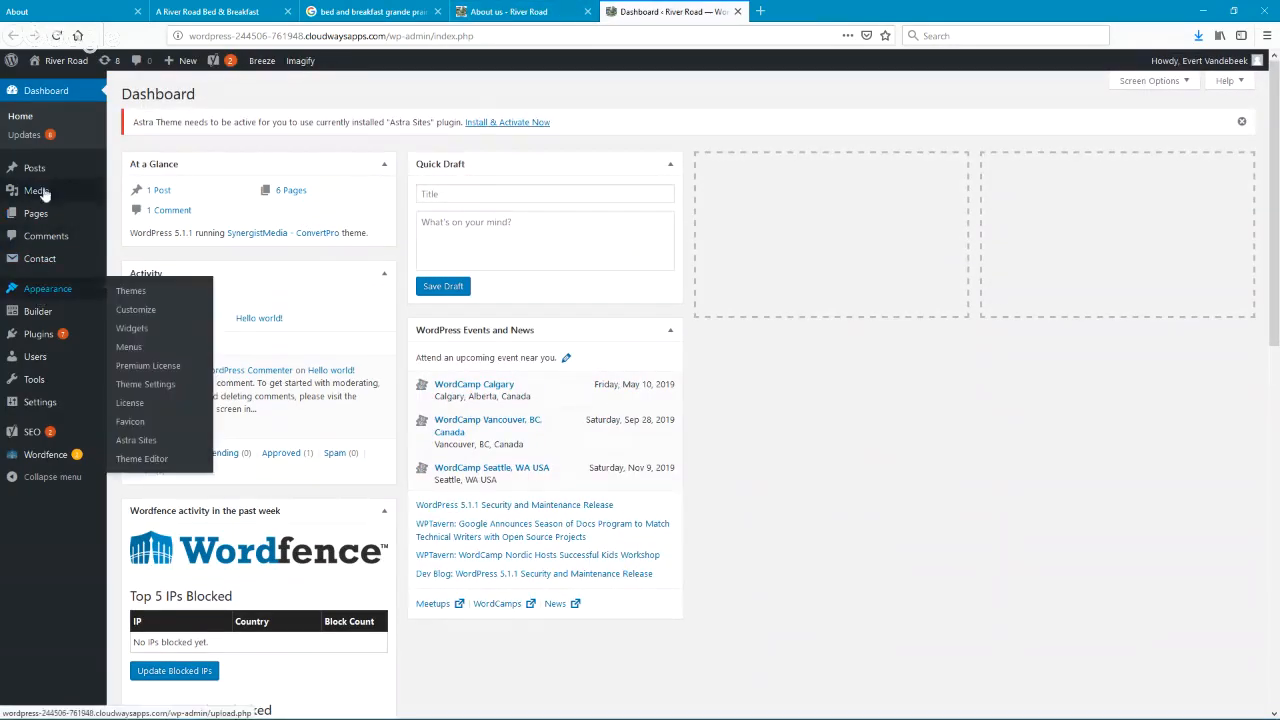
- Save the Booking.com Guest Review Awards 2018 image from the WordPress media library to the computer
click(40, 192)
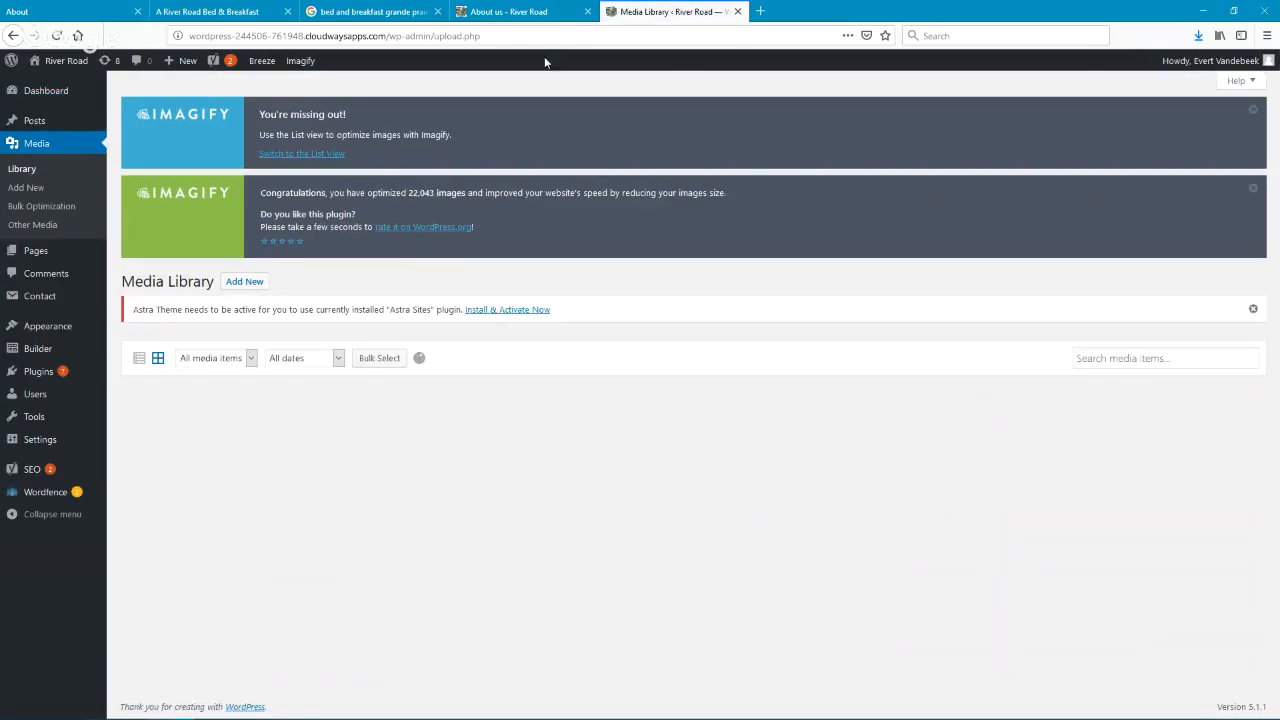
click(525, 8)
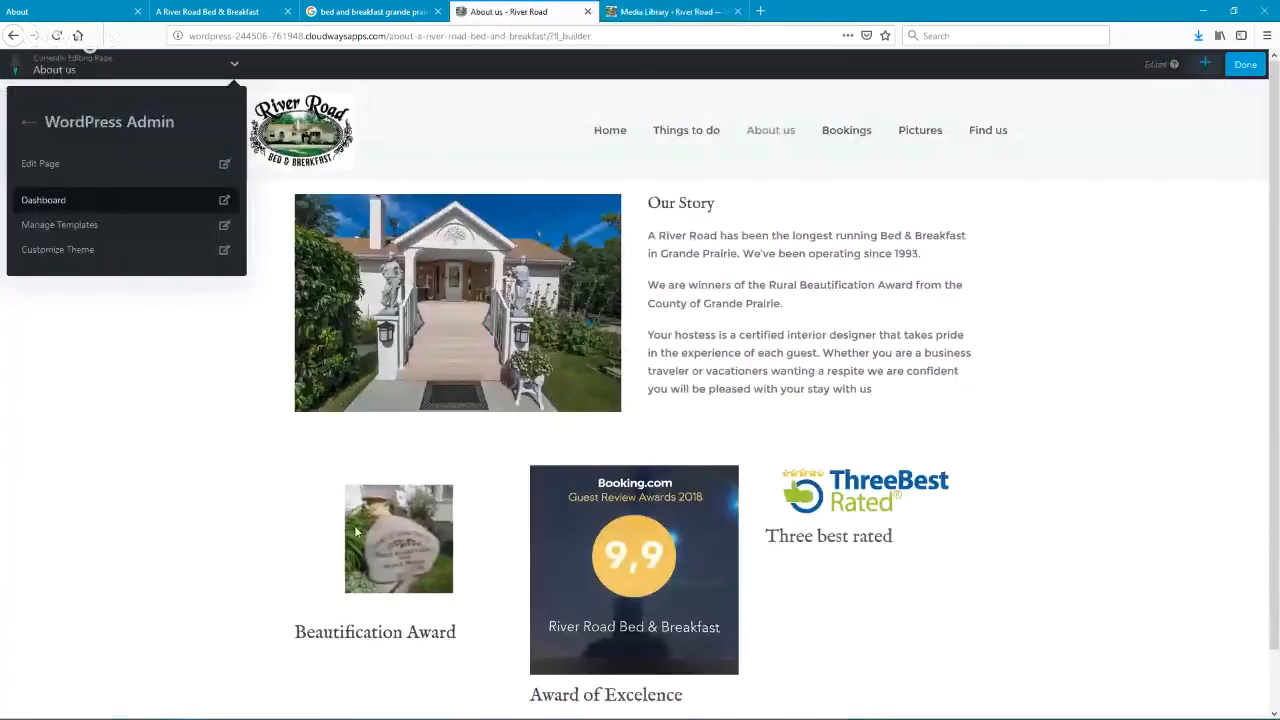
click(665, 11)
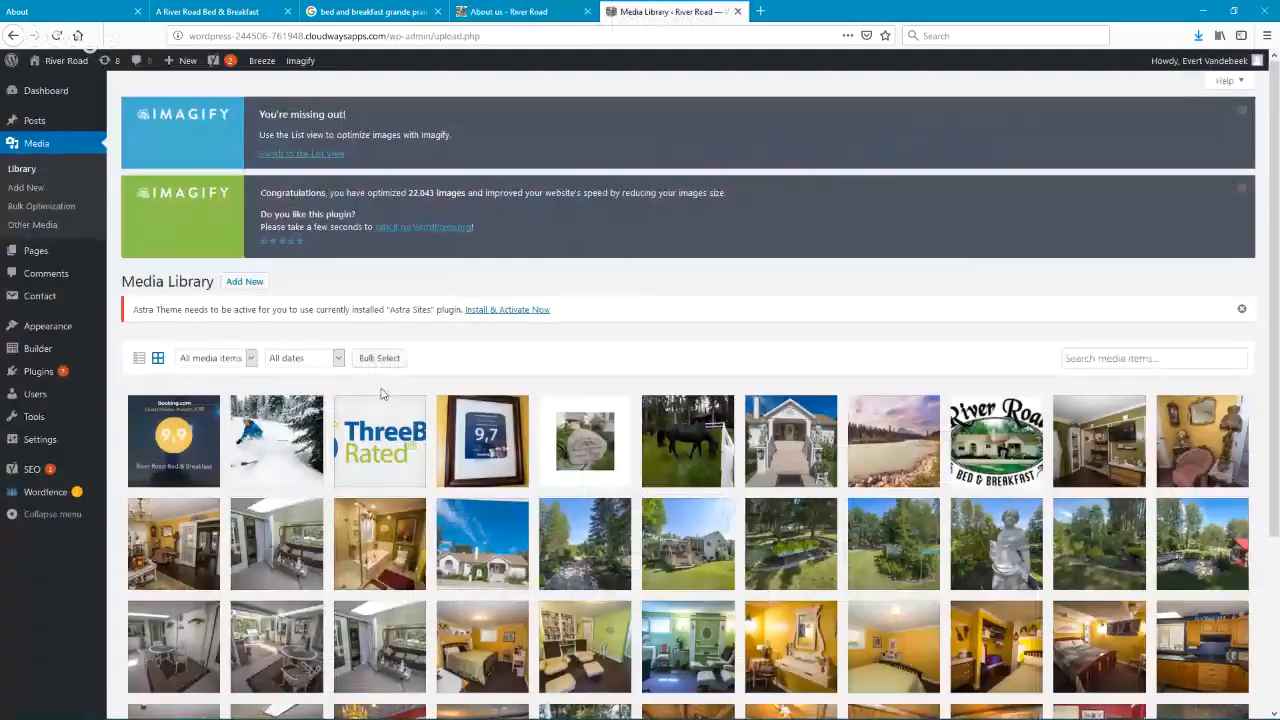
click(178, 445)
right_click(560, 306)
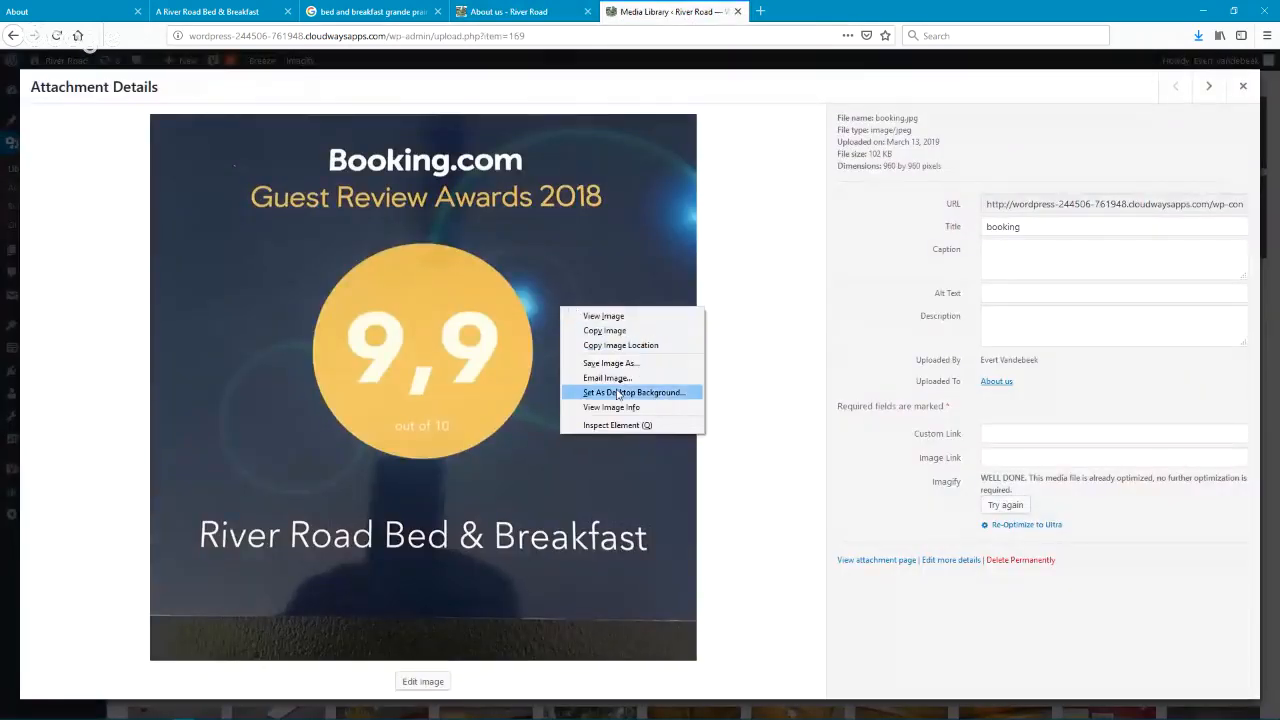
click(626, 365)
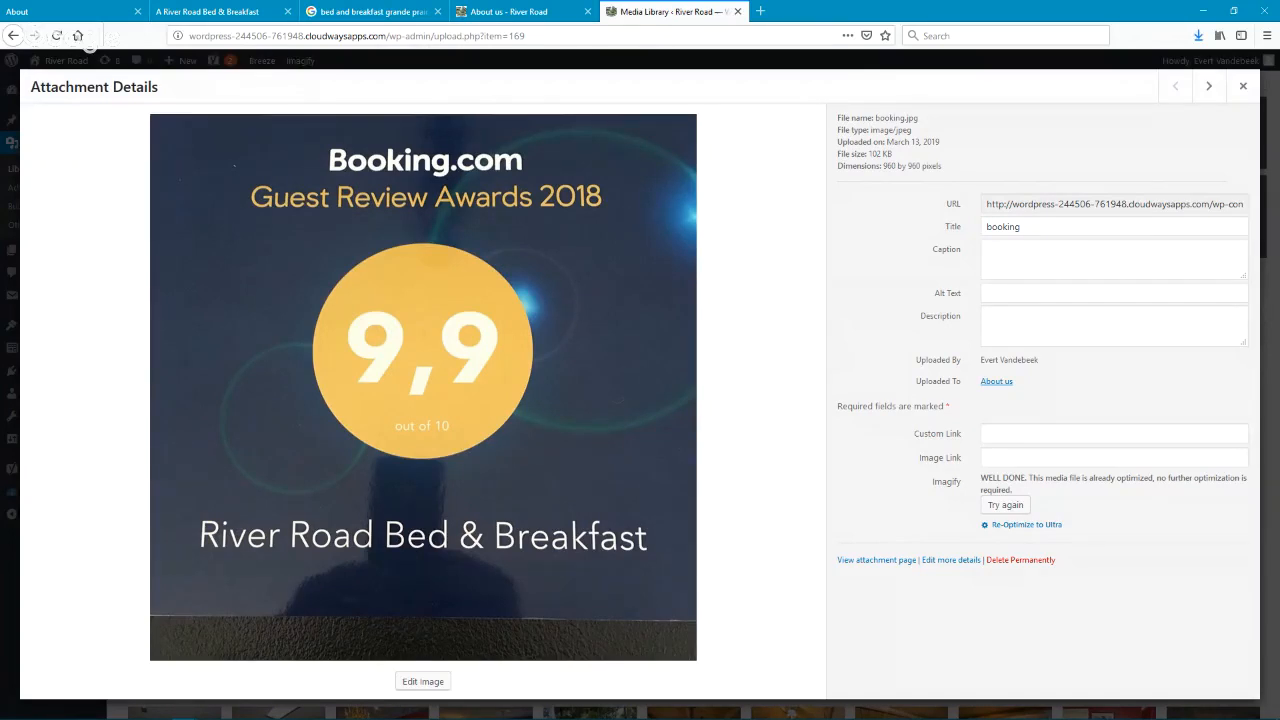
- Switch to the untitled 500x281 image in GIMP and hide its booking.jpg layer
mouse_move(235, 712)
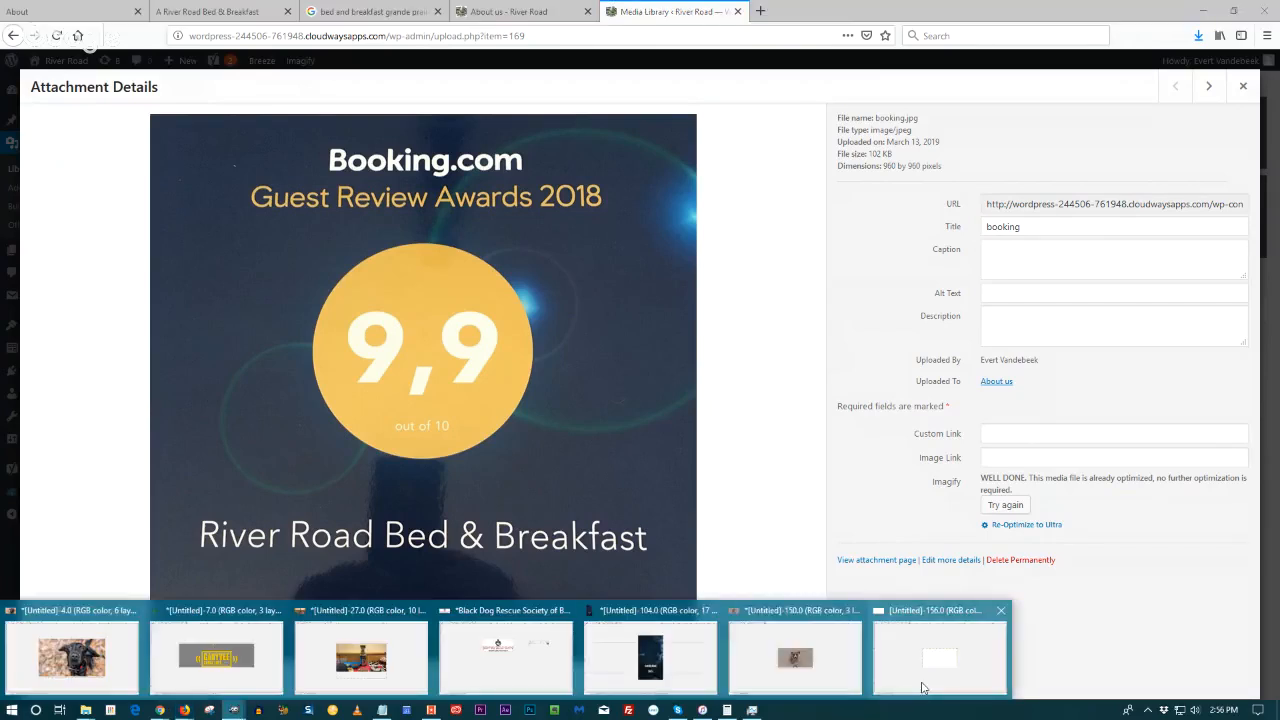
click(923, 688)
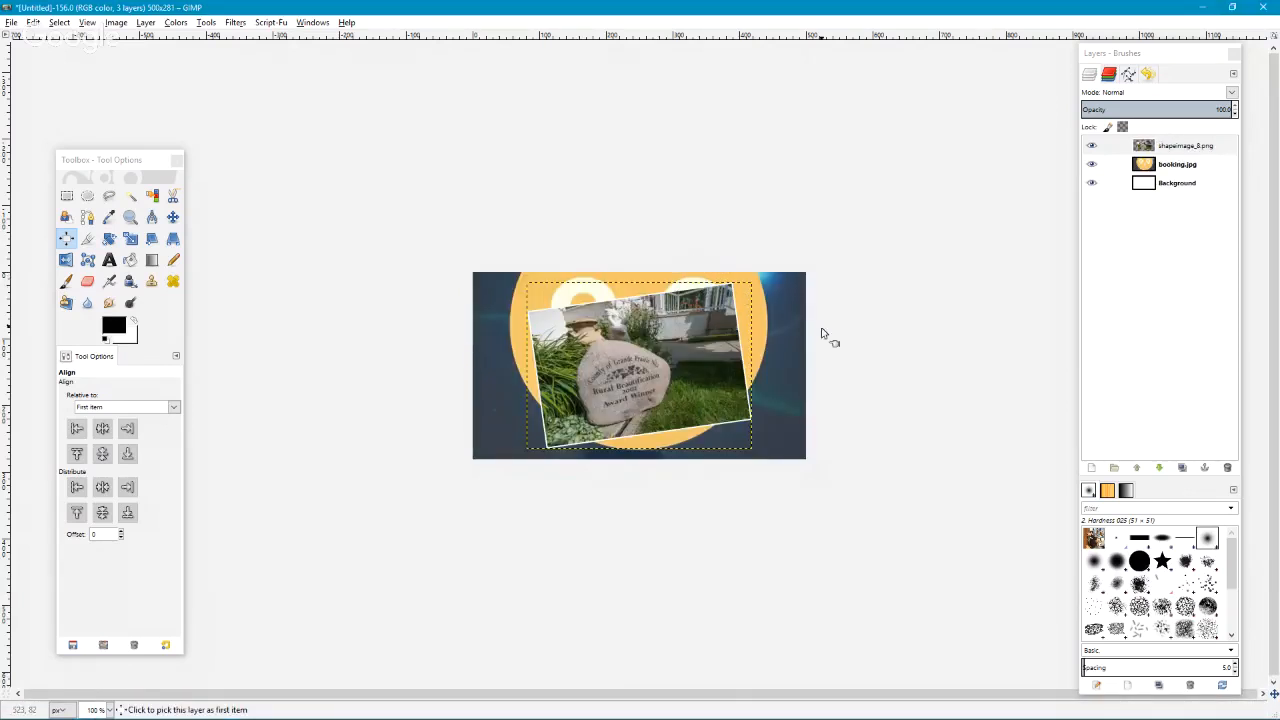
click(1093, 165)
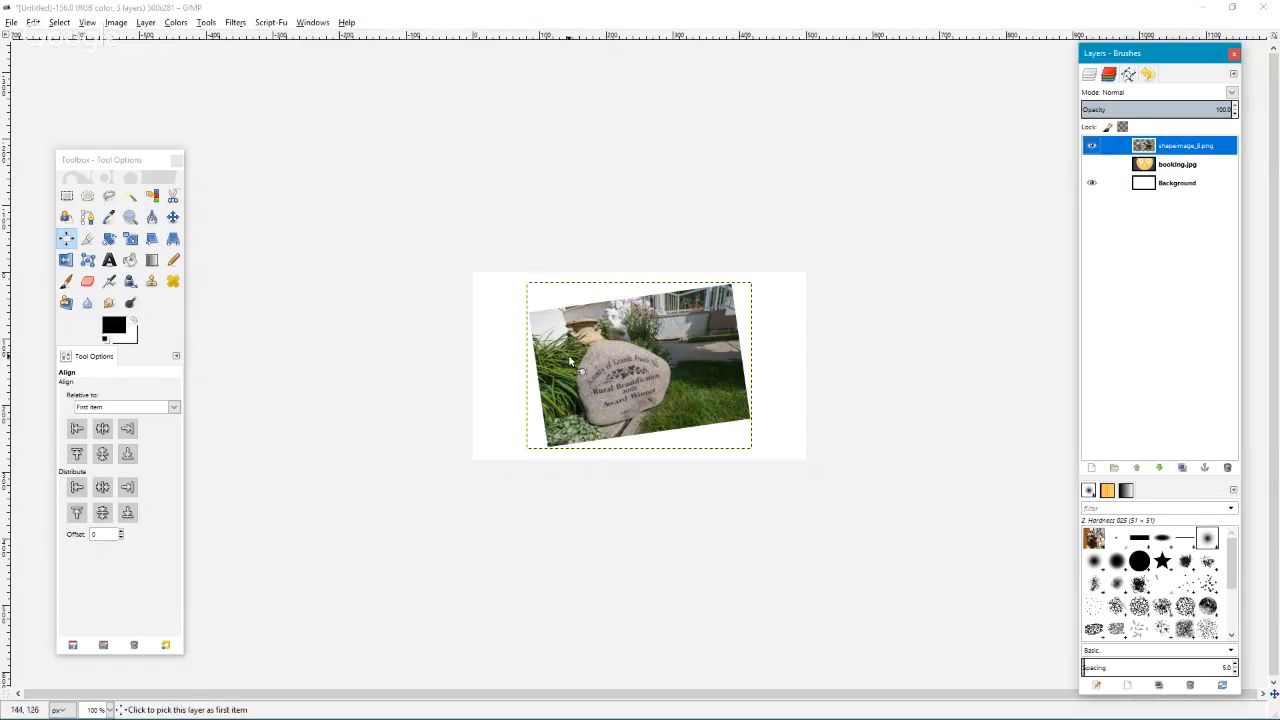
- Rotate the shapeimage_8.png layer clockwise until the tilted stone photo is roughly level
scroll(577, 351, up, 1)
scroll(577, 351, up, 1)
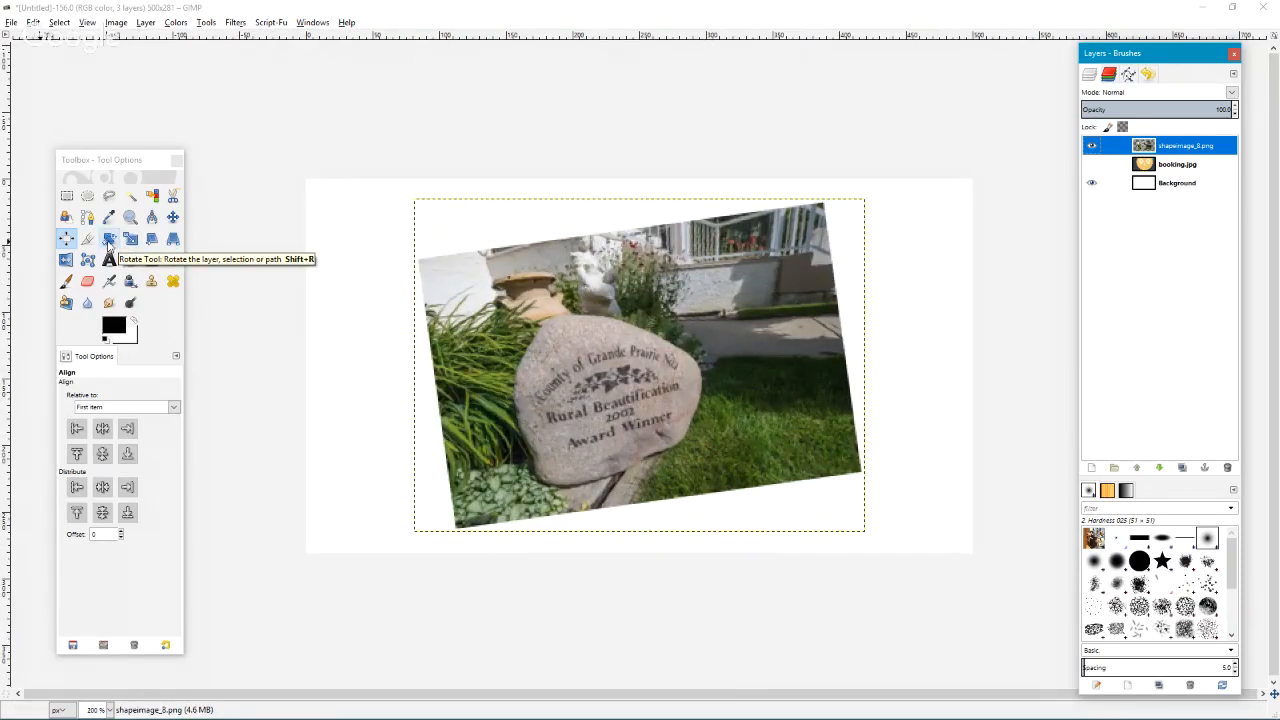
click(108, 245)
key(Tab)
click(607, 336)
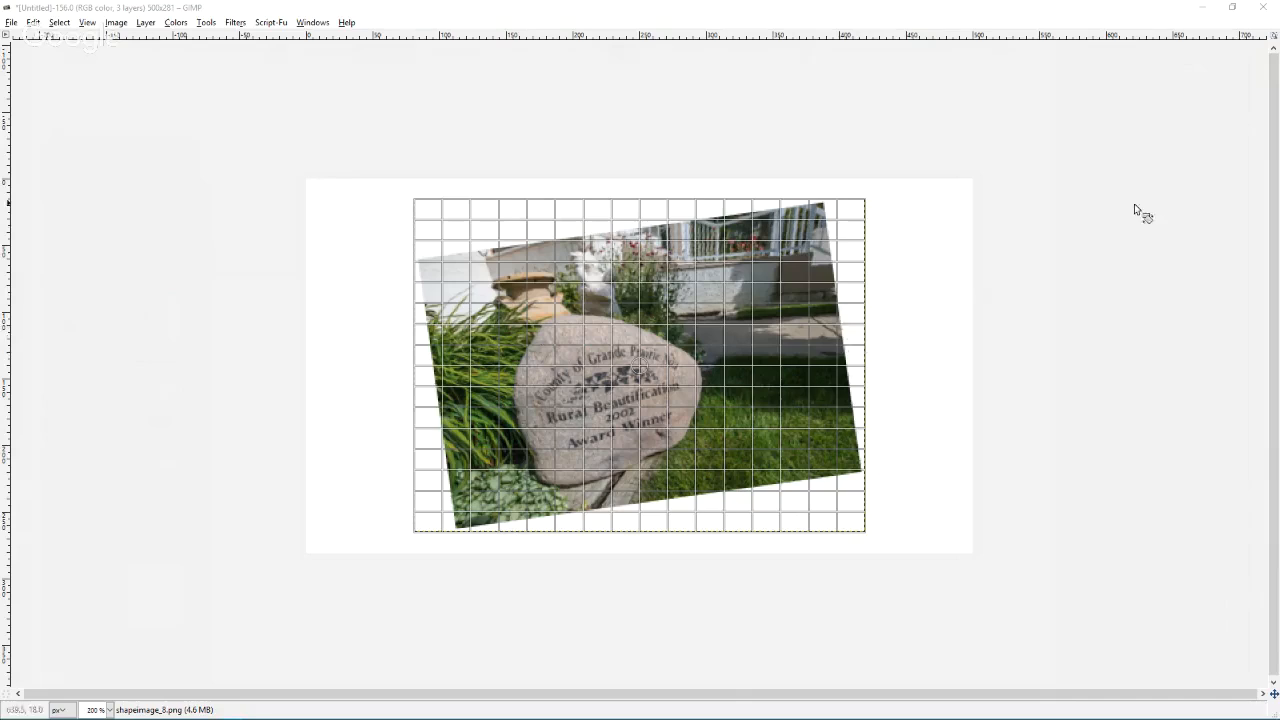
key(Tab)
mouse_move(720, 330)
mouse_down()
mouse_move(790, 342)
mouse_move(812, 376)
mouse_move(817, 358)
mouse_up()
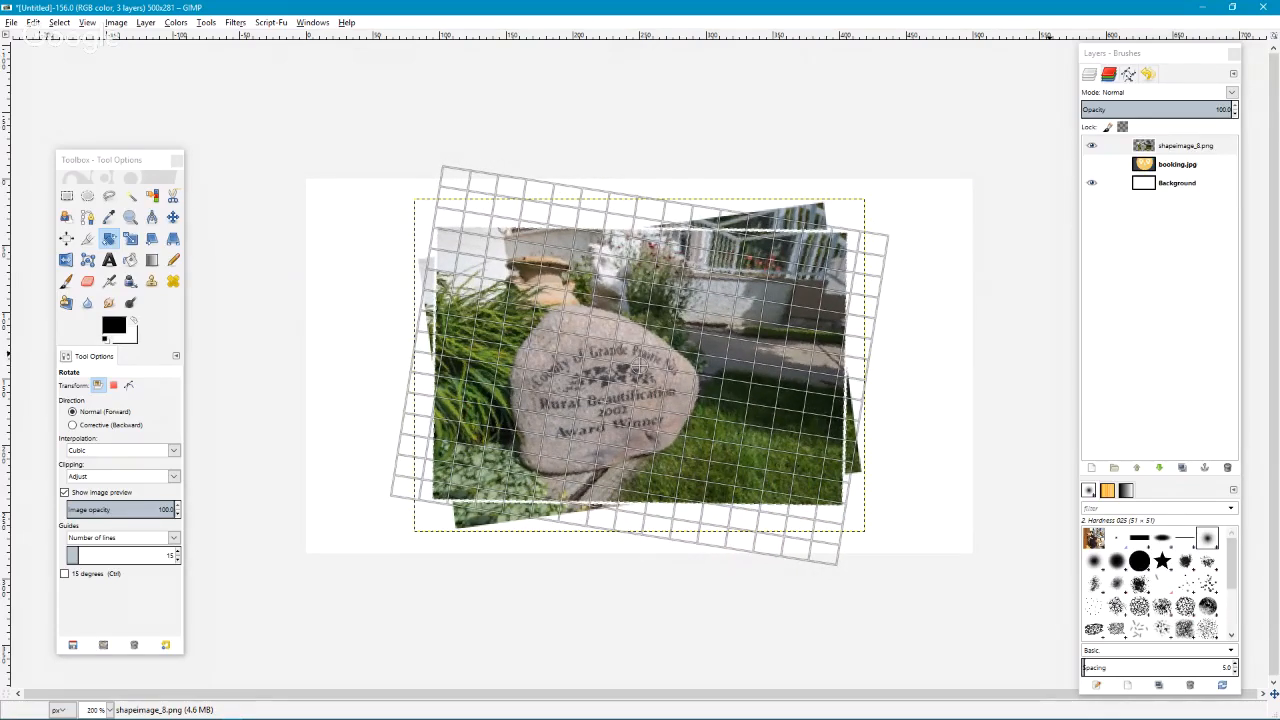
key(Return)
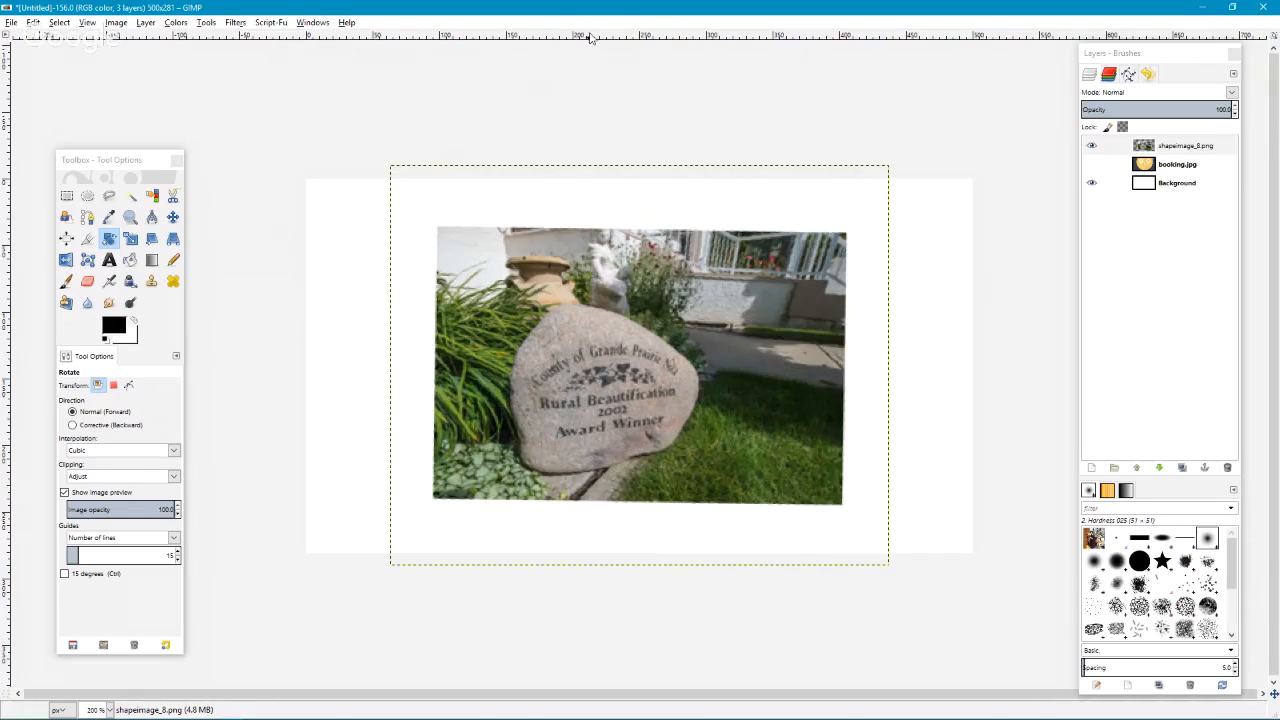
- Place a horizontal guide along the stone photo's lower edge and rotate the layer slightly to match it
drag(590, 38, 684, 509)
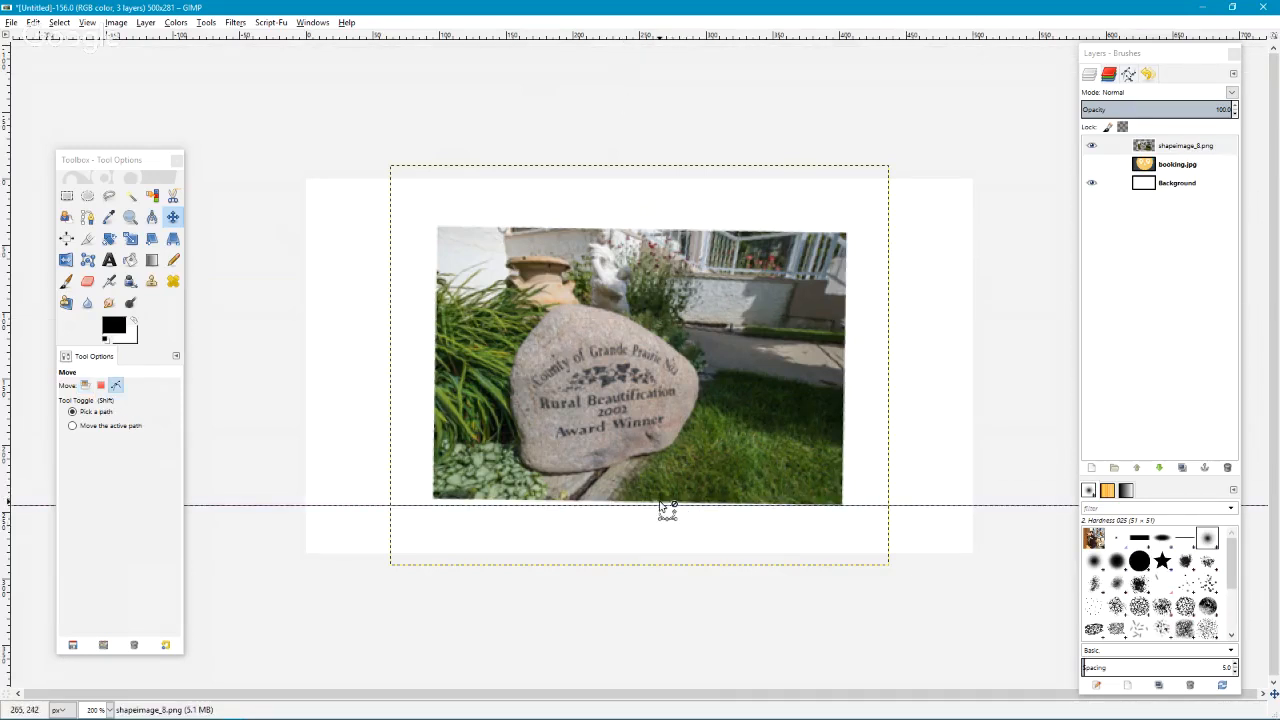
scroll(660, 503, up, 2)
click(109, 239)
click(395, 284)
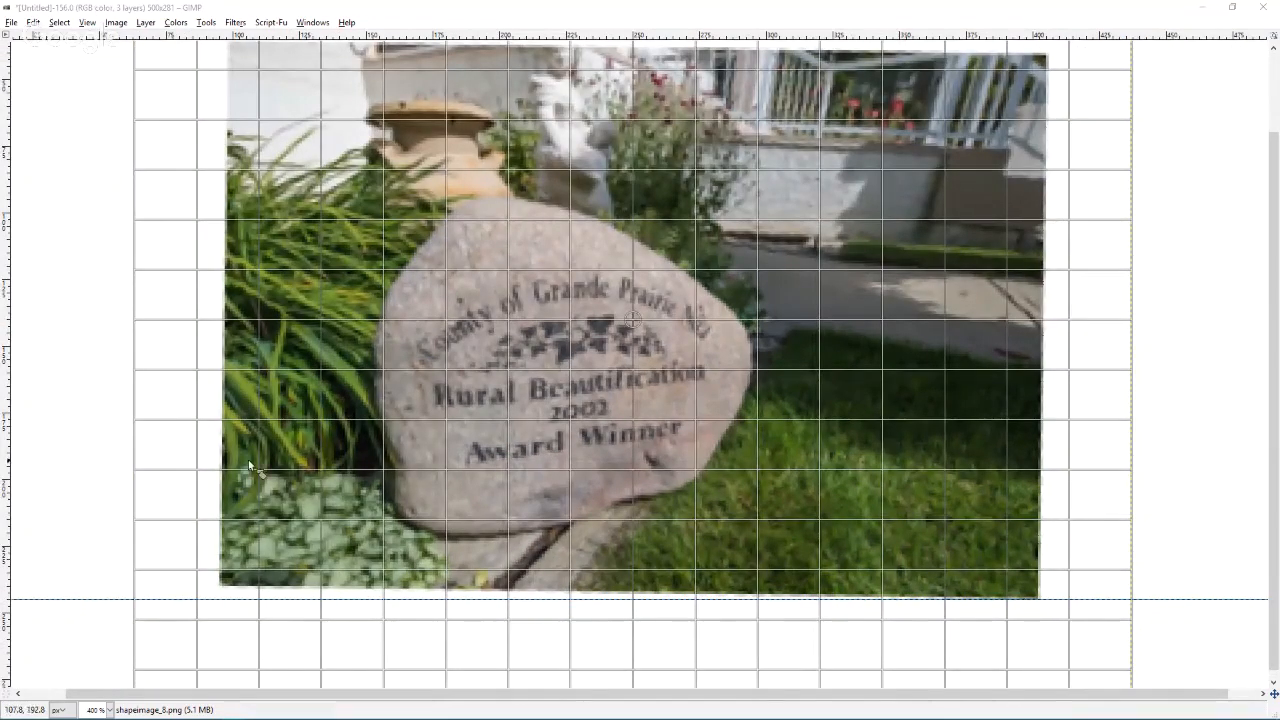
key(Tab)
drag(239, 534, 240, 548)
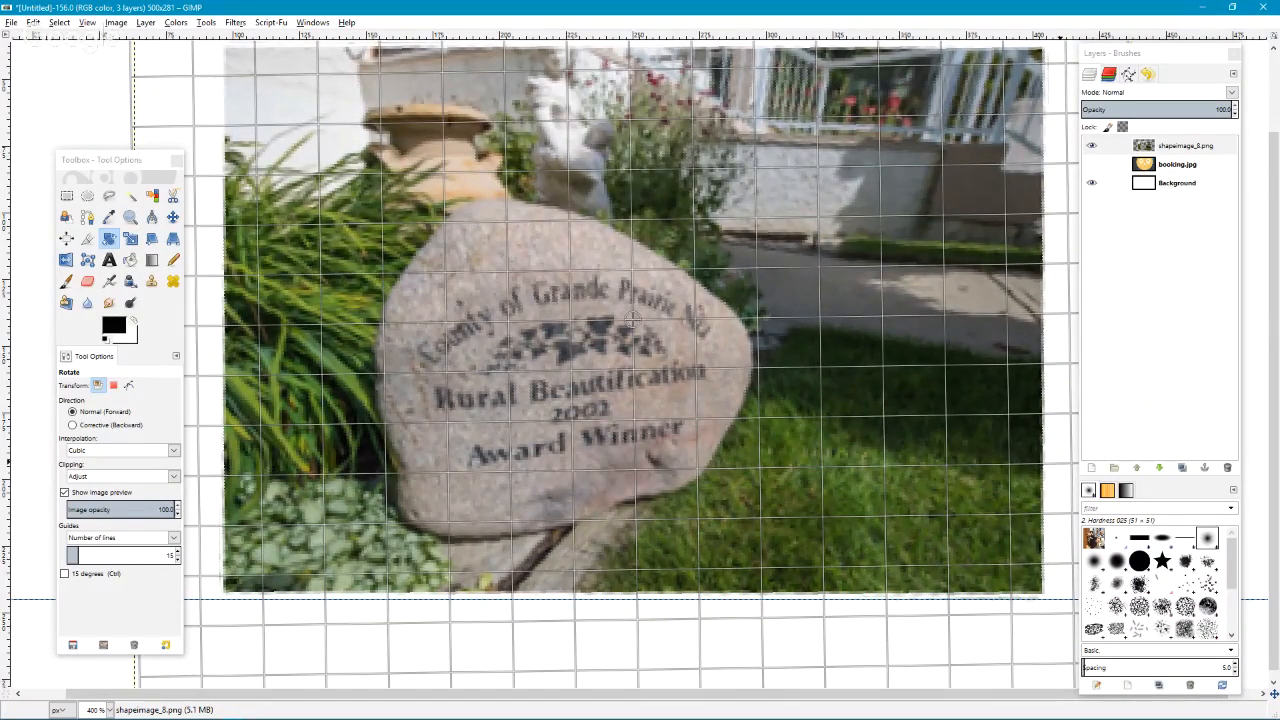
key(Return)
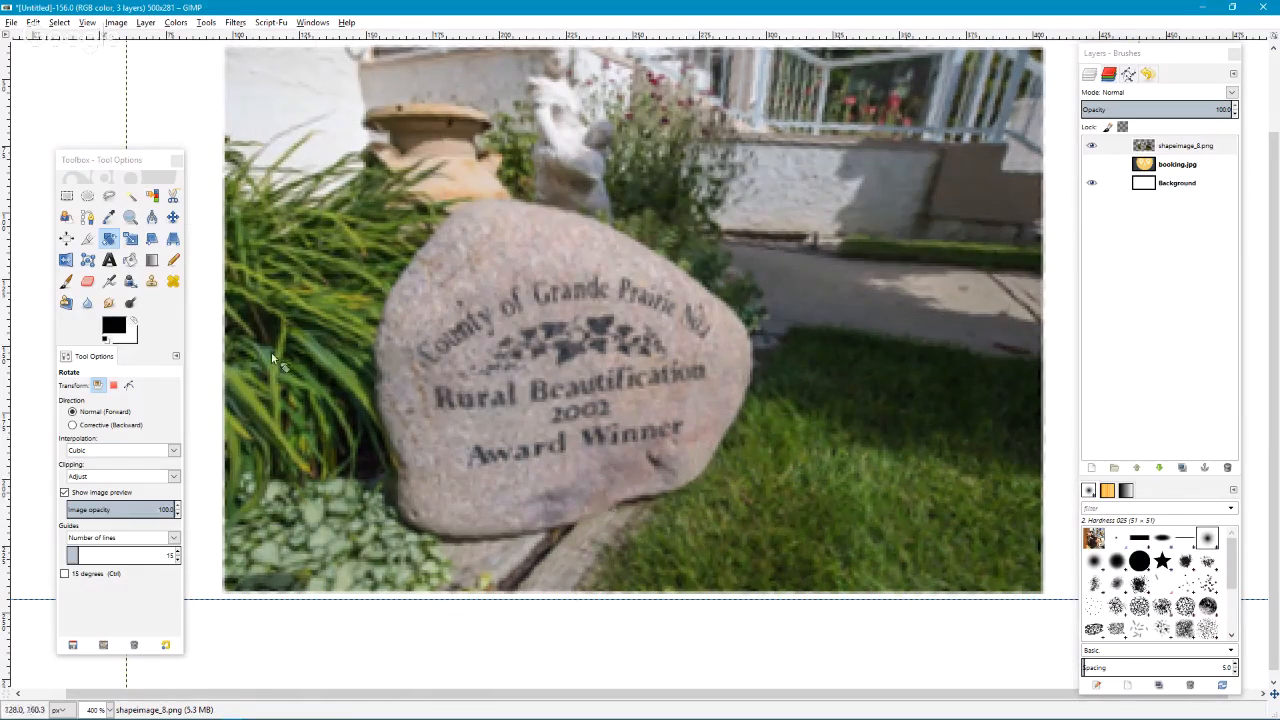
- Move the stone photo layer slightly so its lower edge rests on the horizontal guide
click(173, 219)
scroll(532, 615, up, 2)
scroll(557, 598, down, 4)
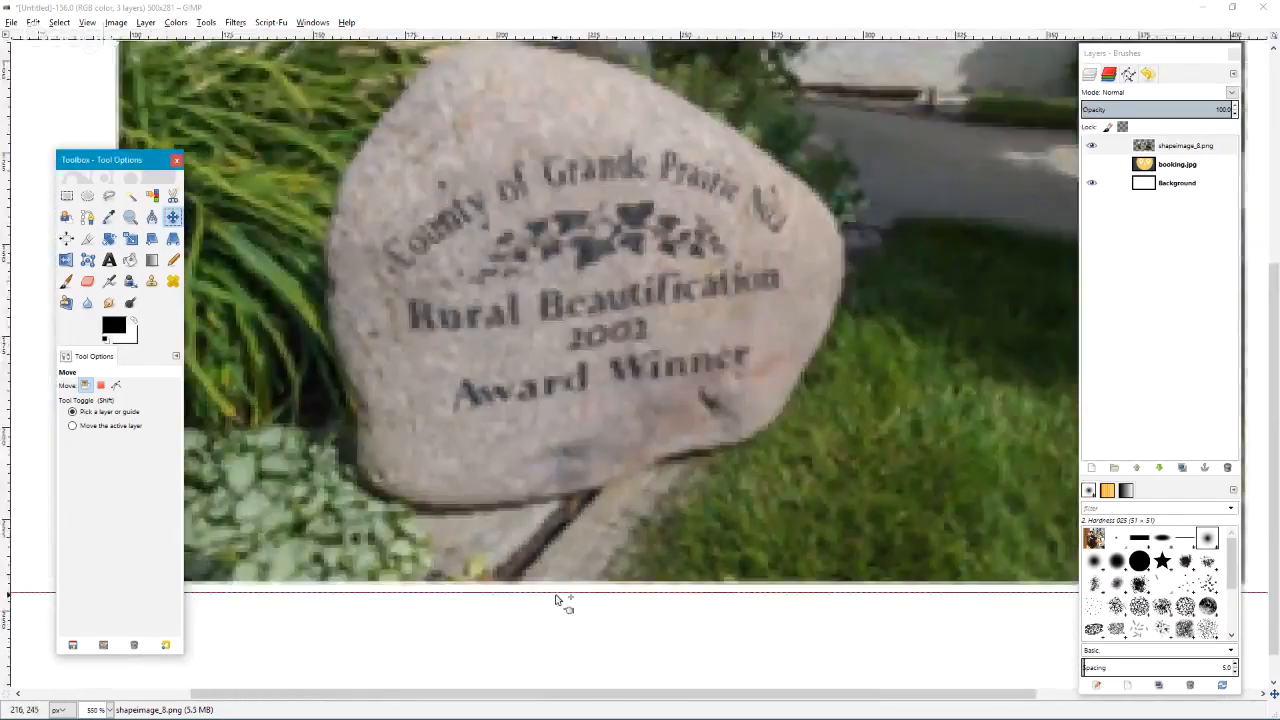
scroll(566, 594, up, 2)
scroll(566, 594, down, 1)
drag(601, 517, 602, 519)
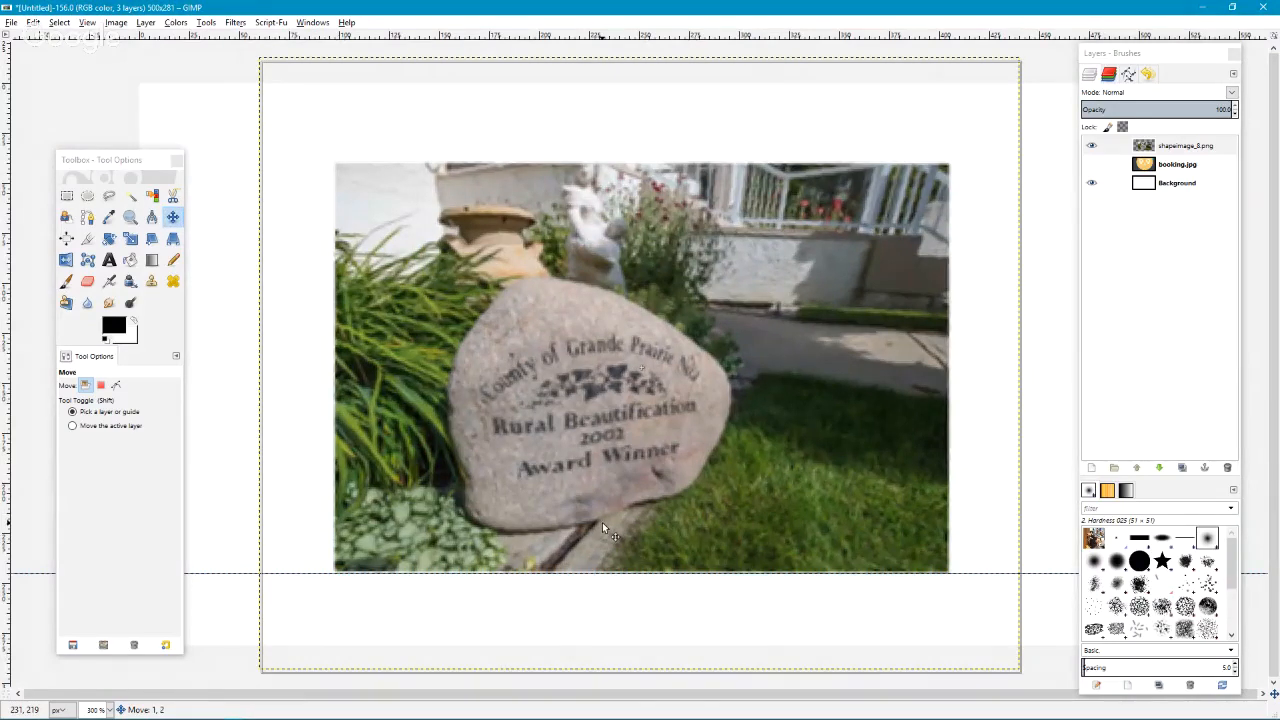
drag(603, 522, 599, 522)
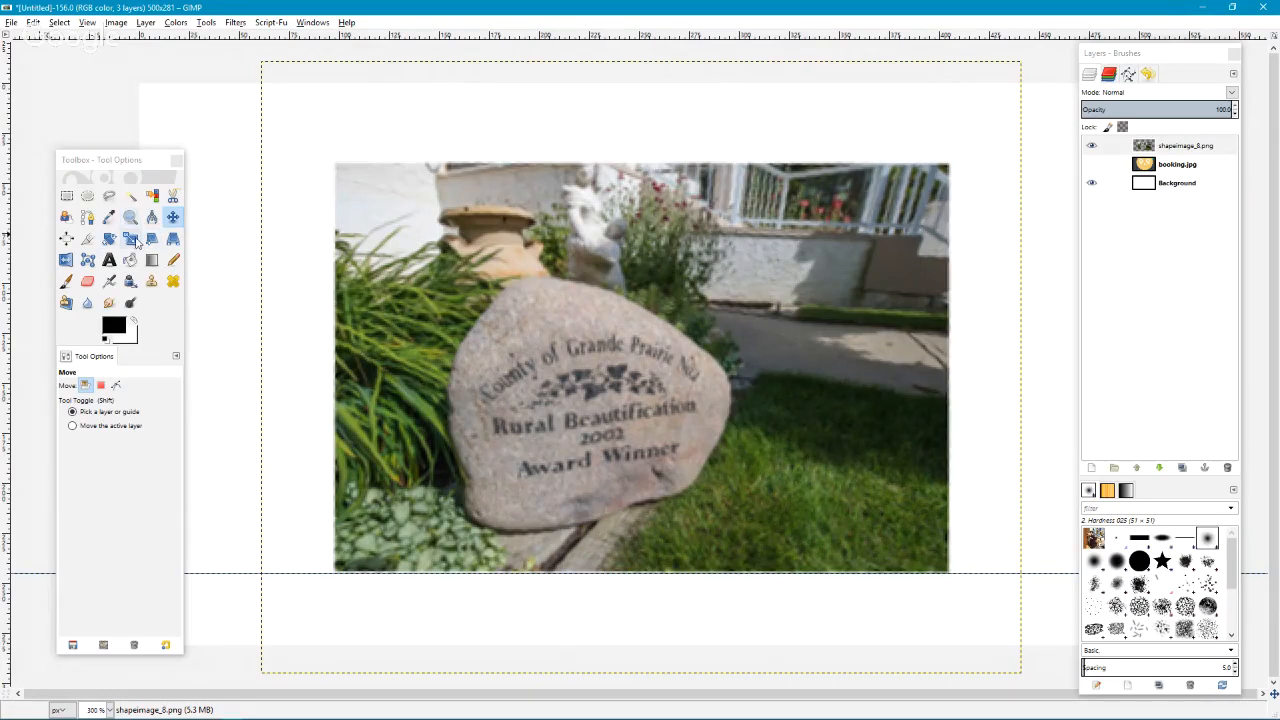
- Show the booking.jpg layer again and reorder it below the Background layer
click(66, 238)
key(1)
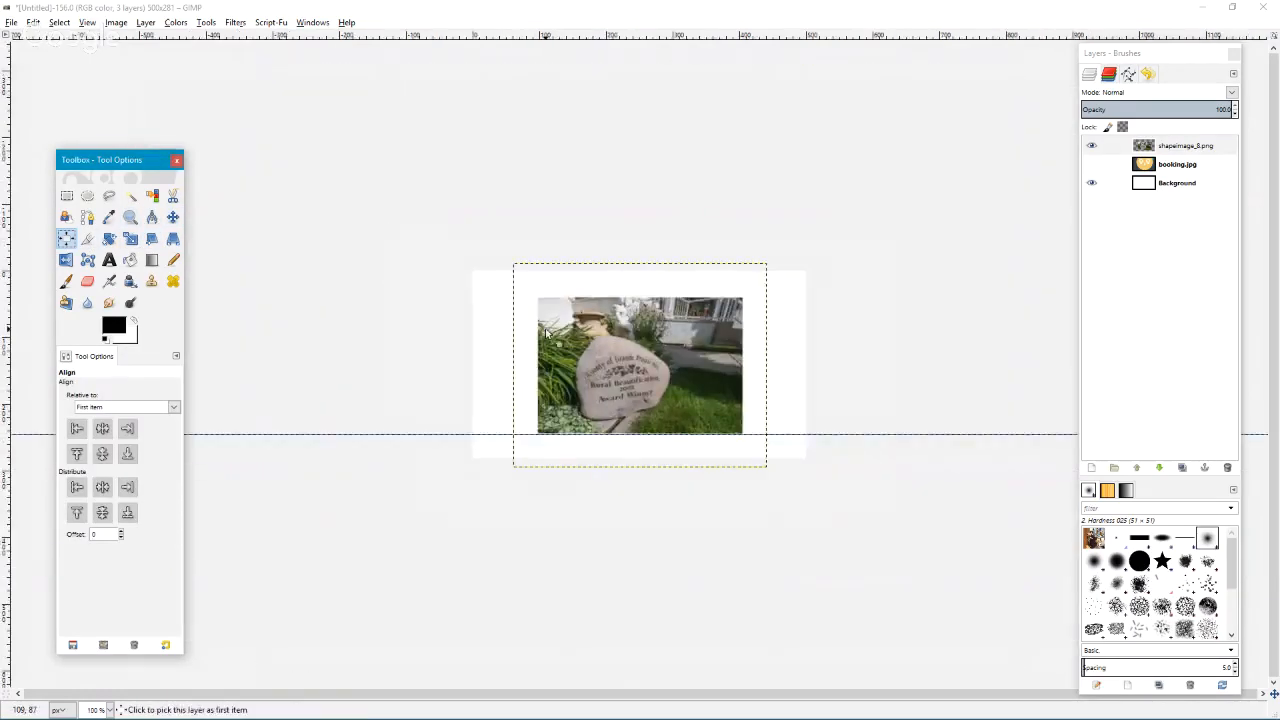
key(plus)
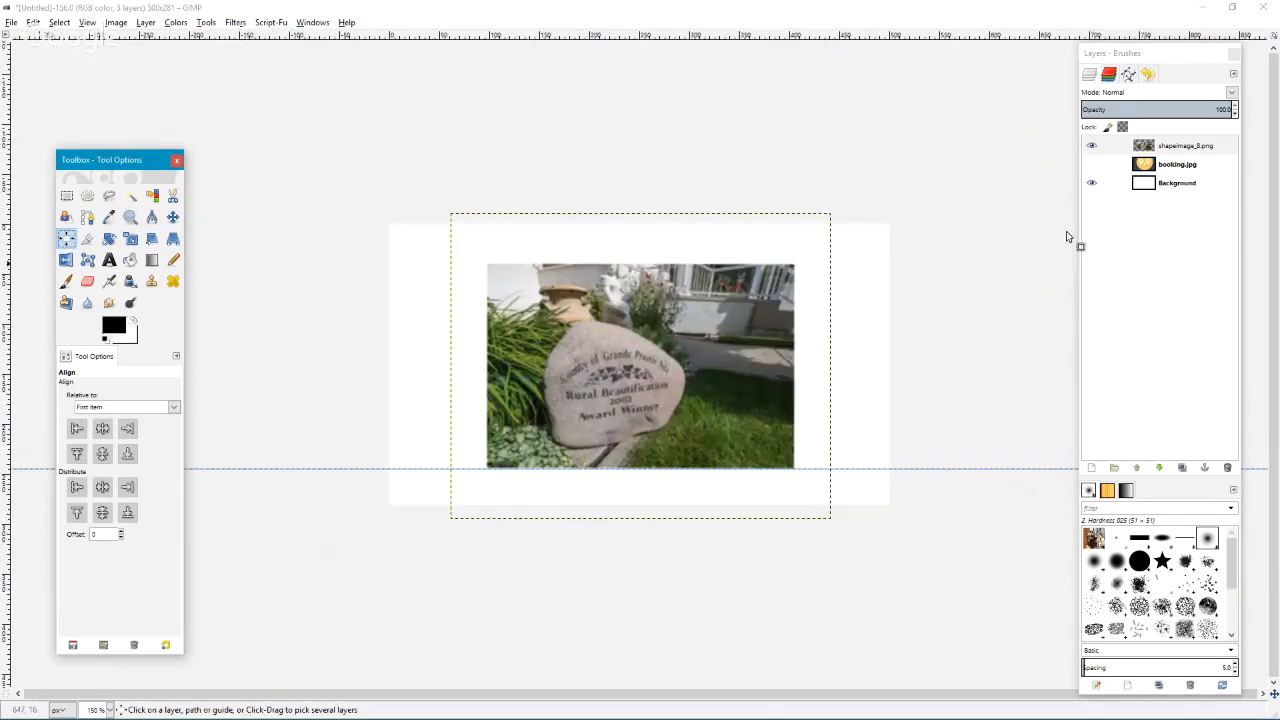
click(1091, 164)
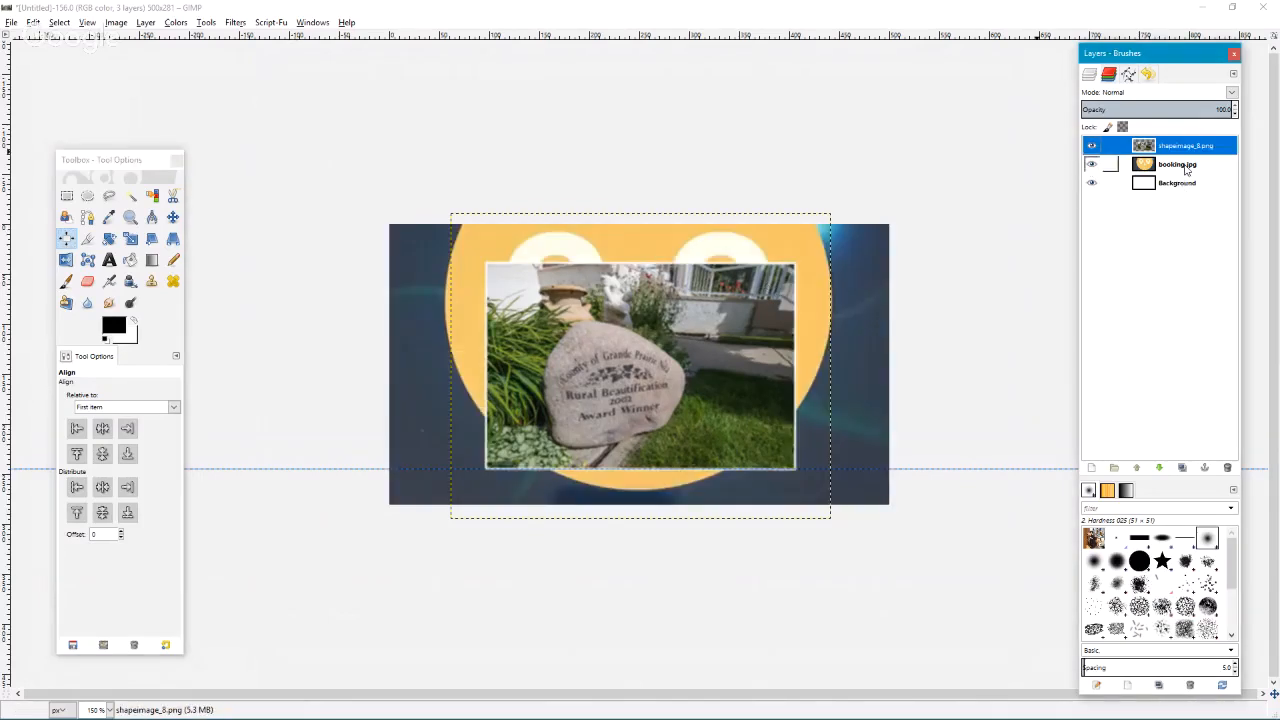
drag(1182, 166, 1188, 230)
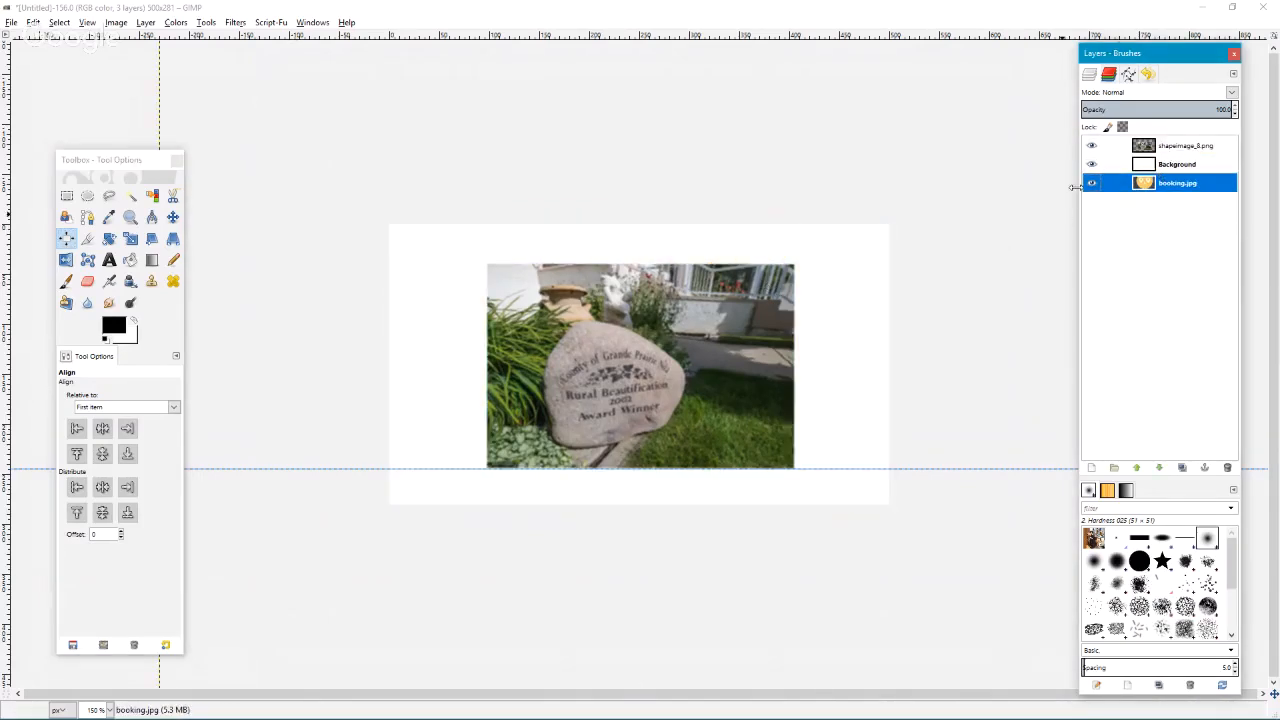
- Move the booking.jpg layer to the top of the layer stack
click(1120, 146)
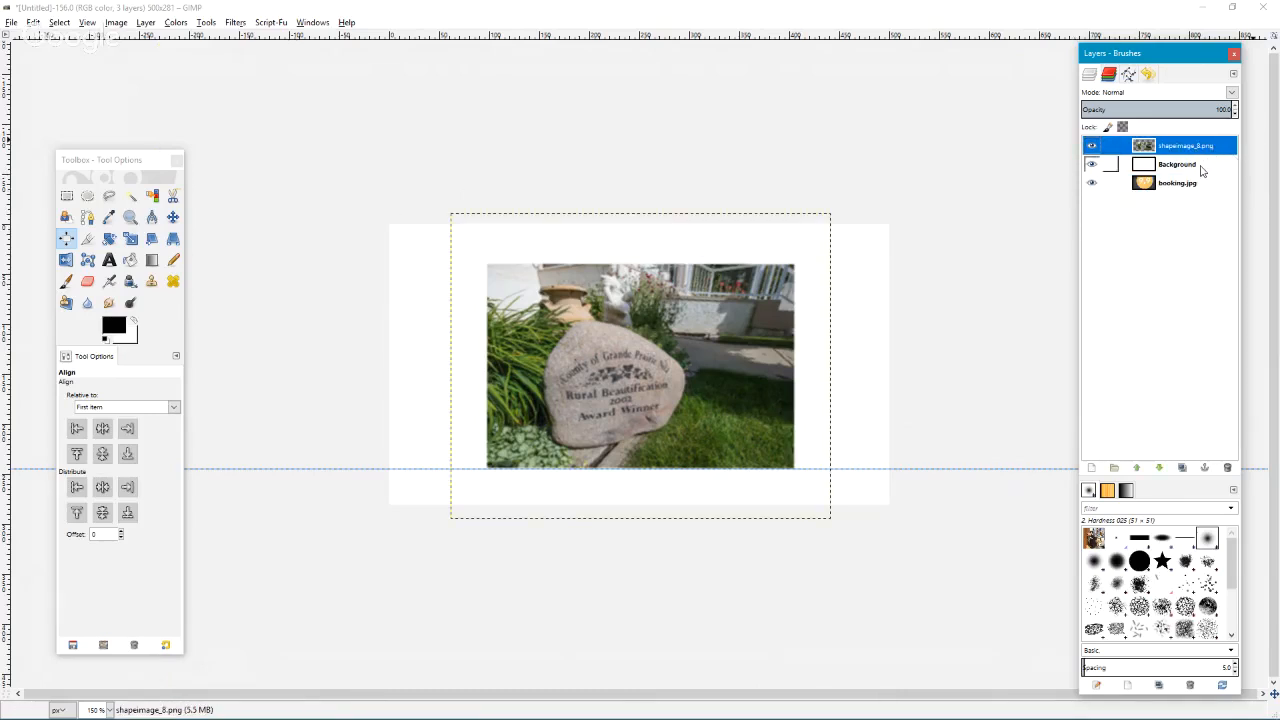
click(1200, 186)
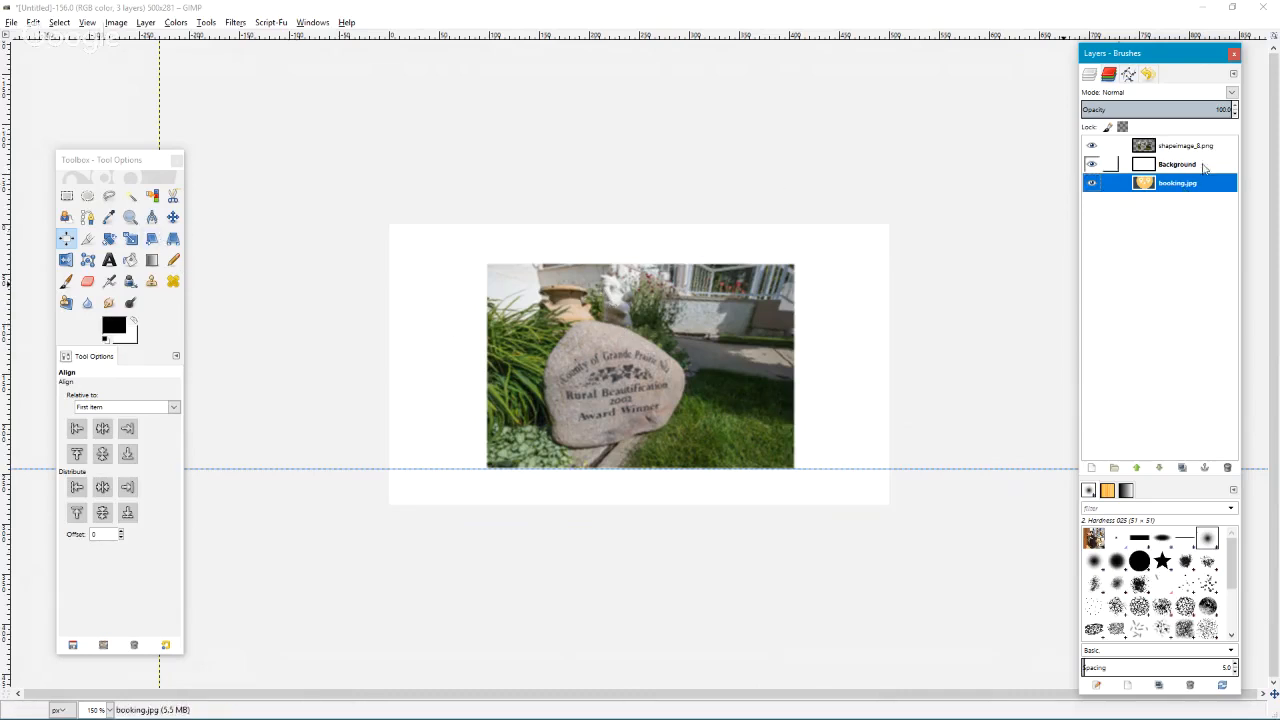
drag(1205, 187, 1212, 148)
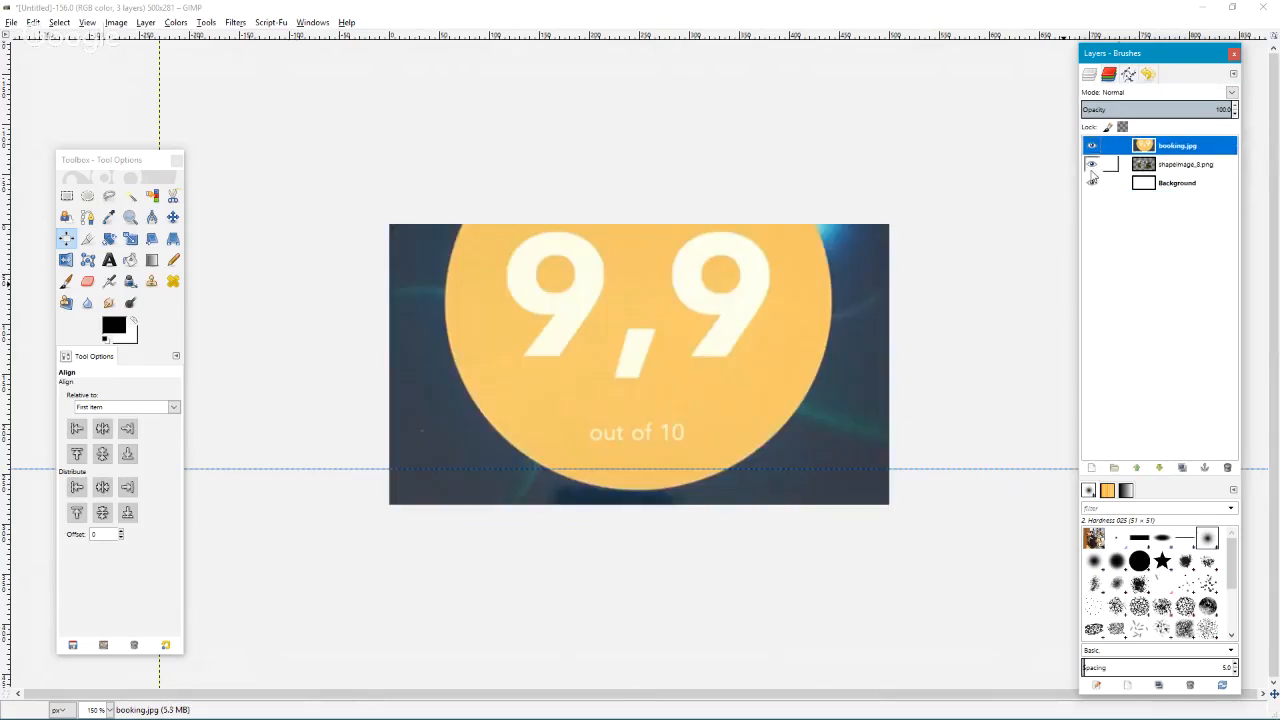
- Check the booking.jpg layer's dimensions with the Scale tool without resizing it
click(571, 286)
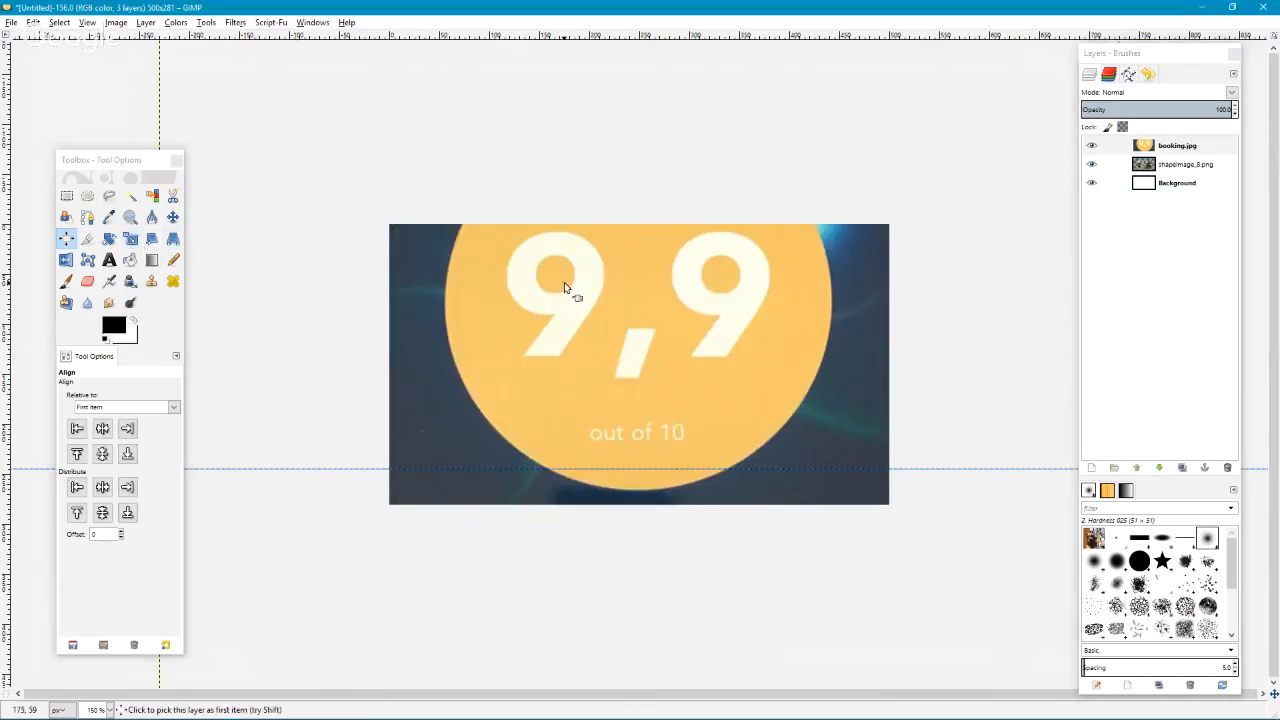
click(132, 242)
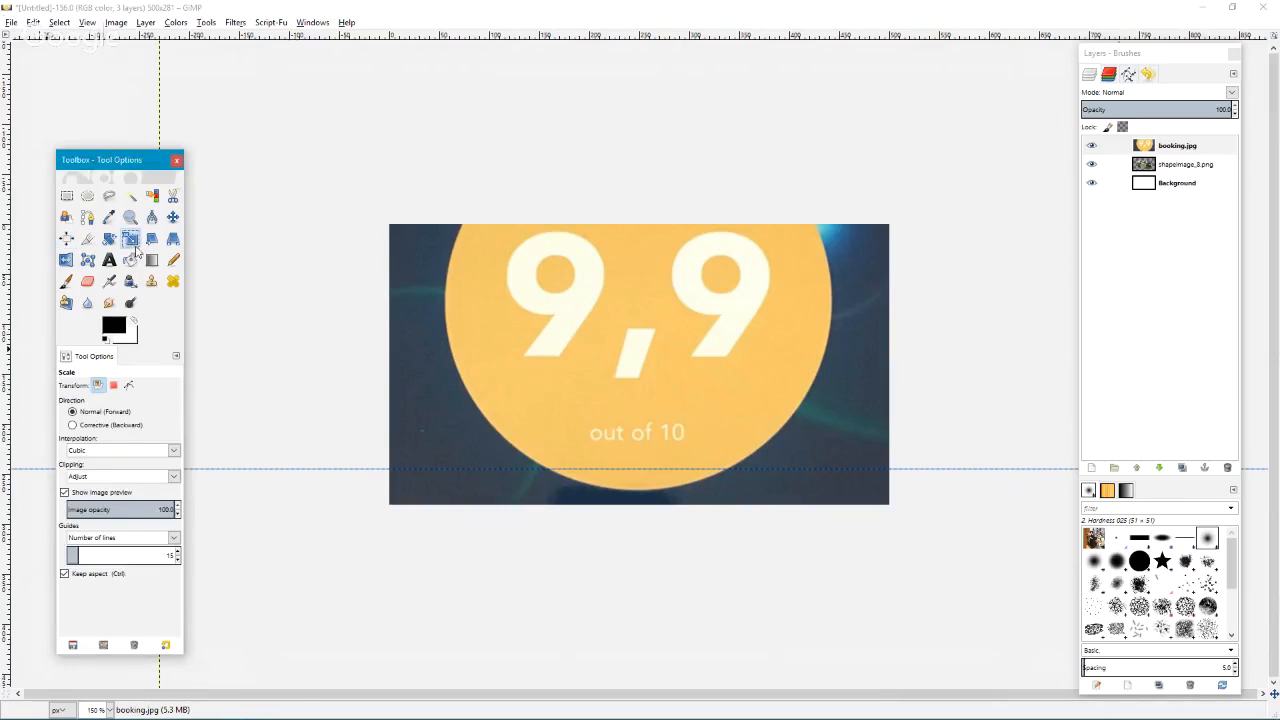
click(354, 222)
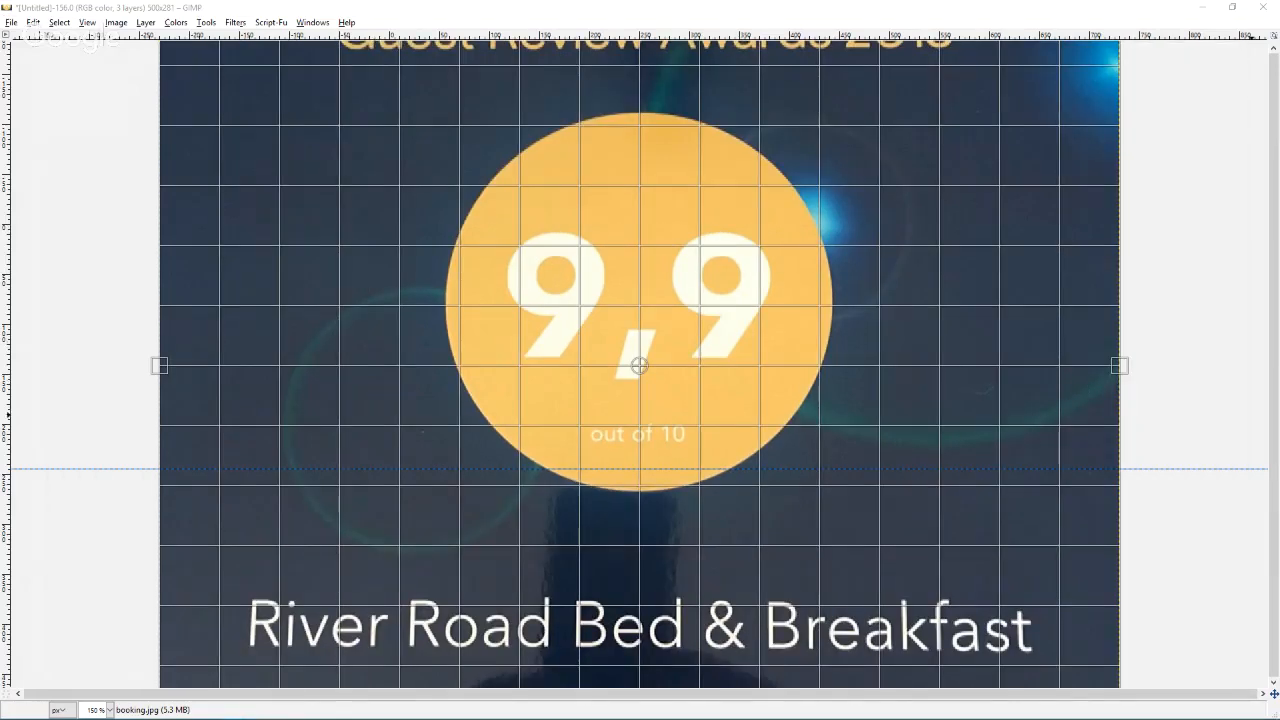
key(Escape)
- Move the shapeimage_8.png layer to the top and scale it up proportionally until the stone photo is about 965 px wide
click(1186, 164)
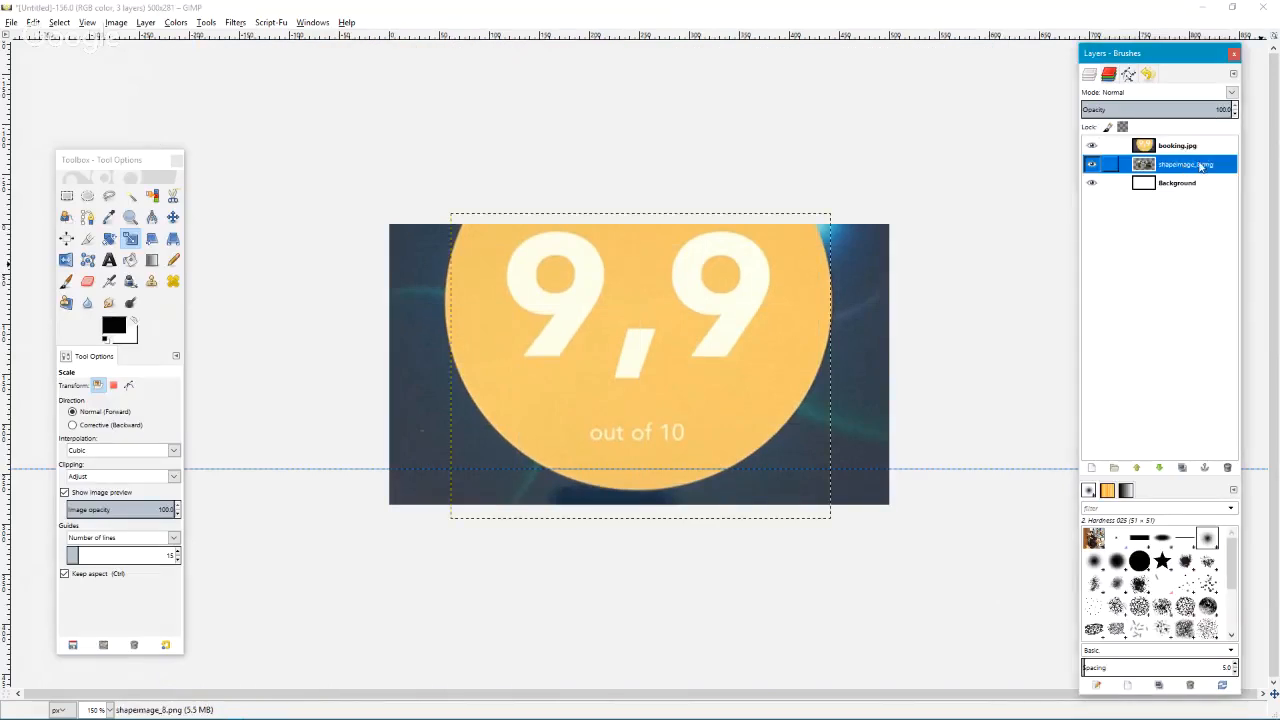
drag(1188, 158, 1230, 145)
click(675, 312)
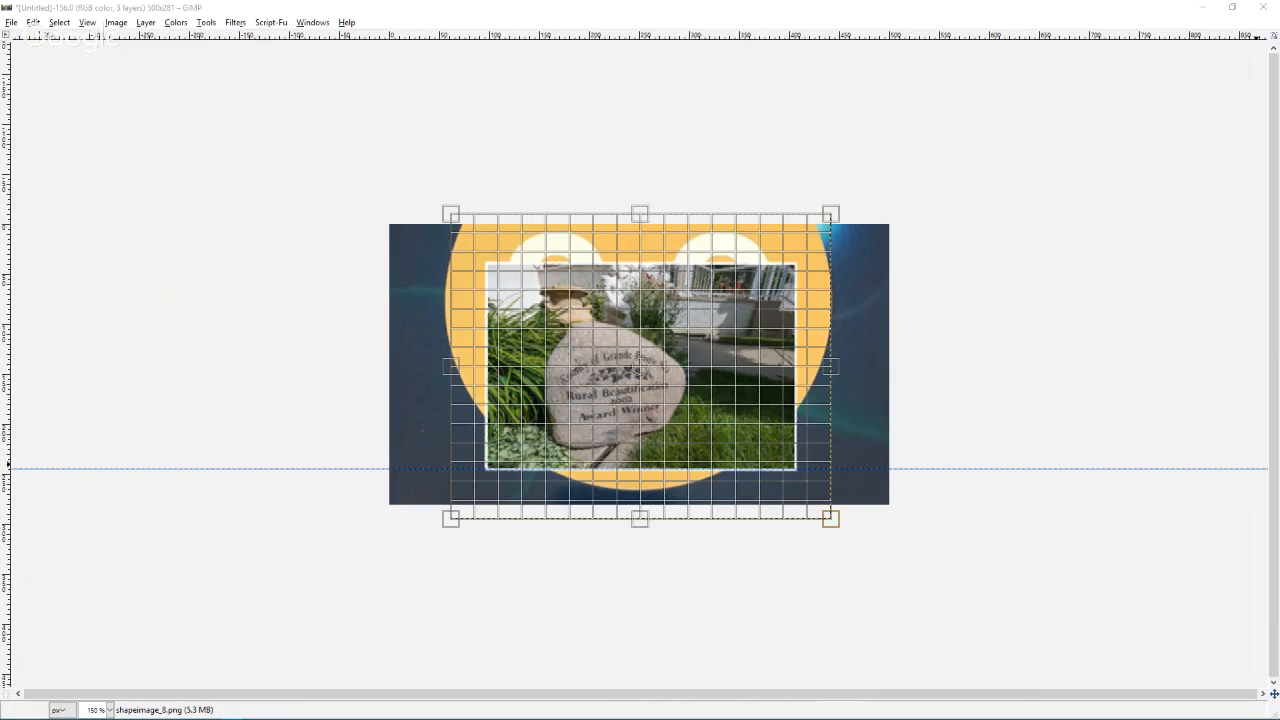
drag(830, 518, 1268, 688)
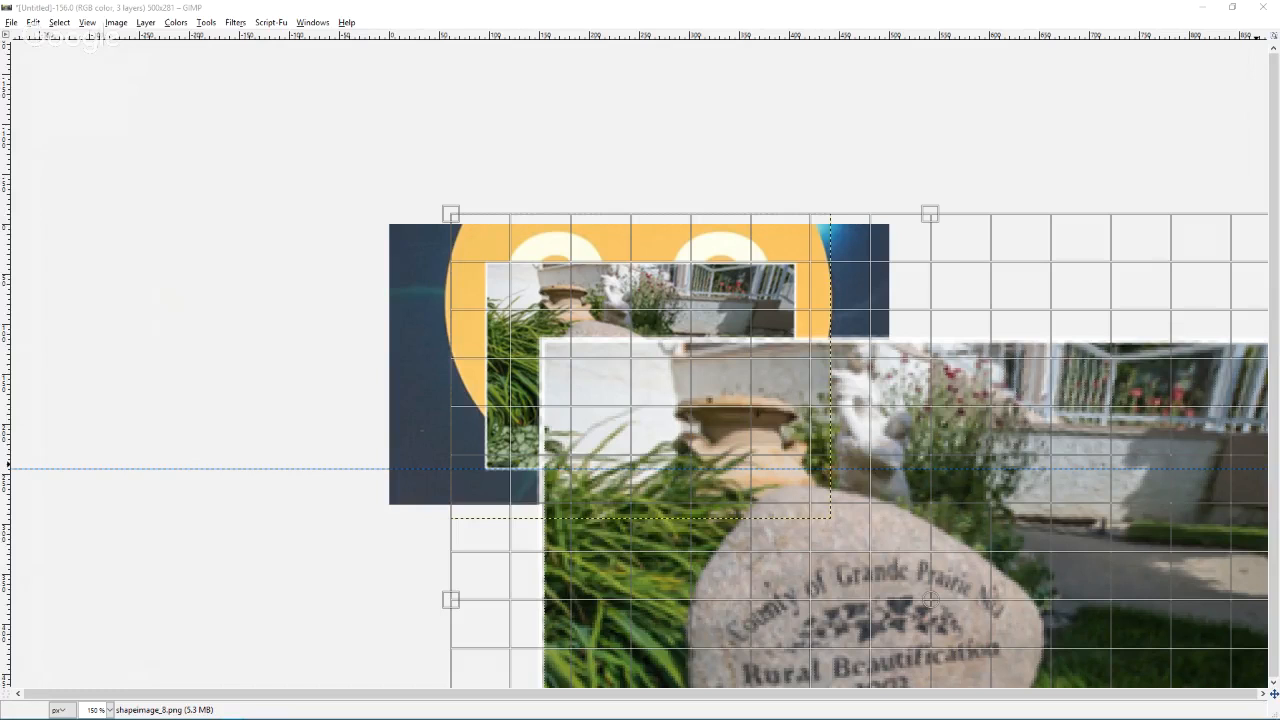
drag(1268, 688, 1272, 695)
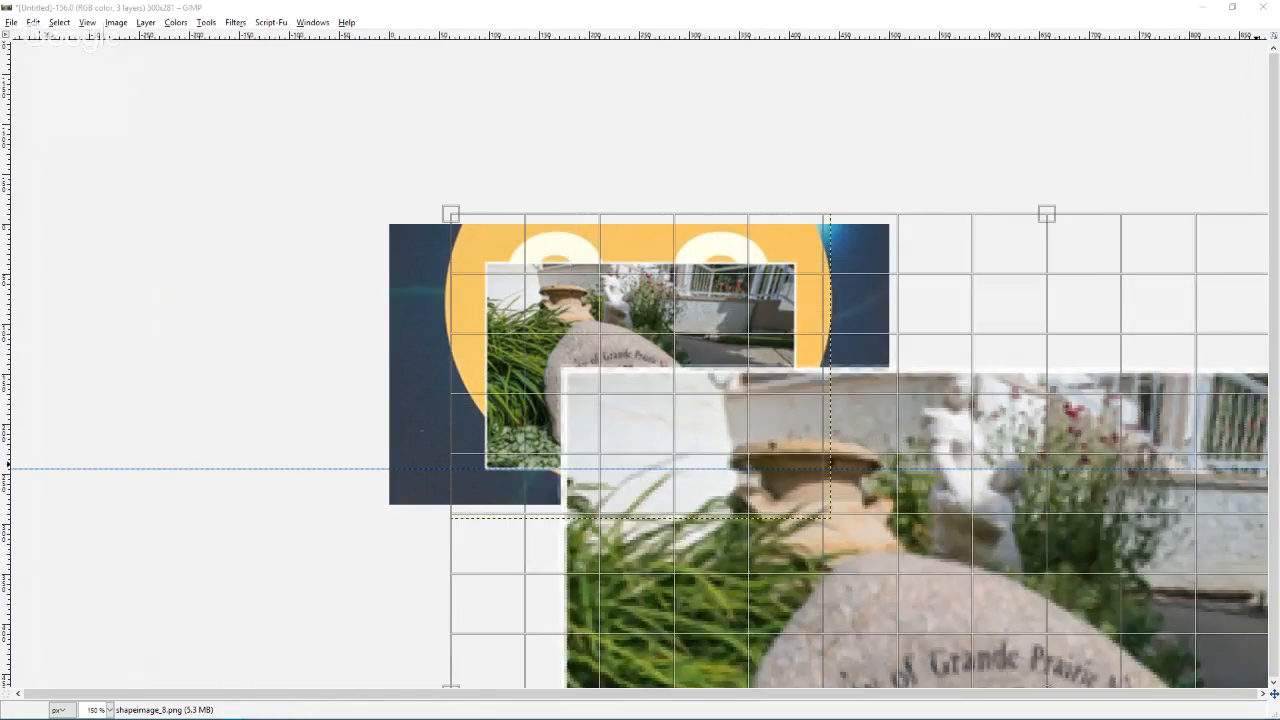
click(667, 287)
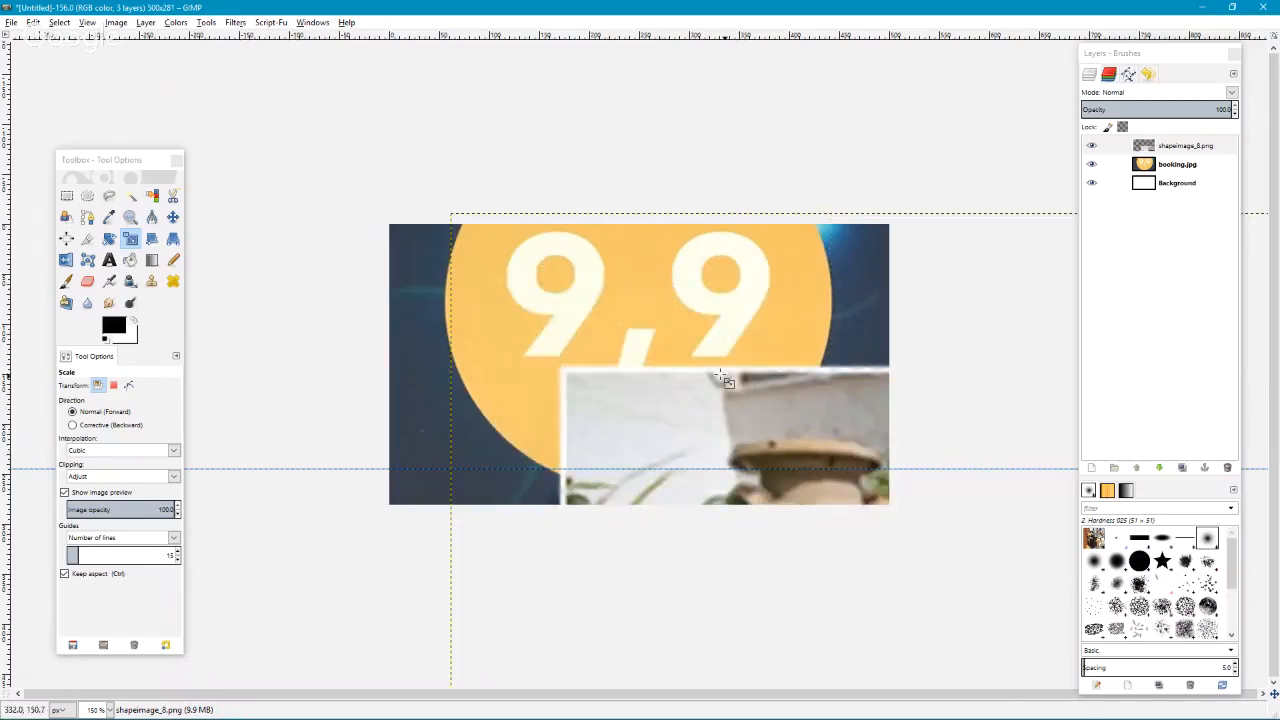
- Resize the image canvas to 960 × 960 px with zero offset, without resizing the layers
scroll(719, 373, down, 3)
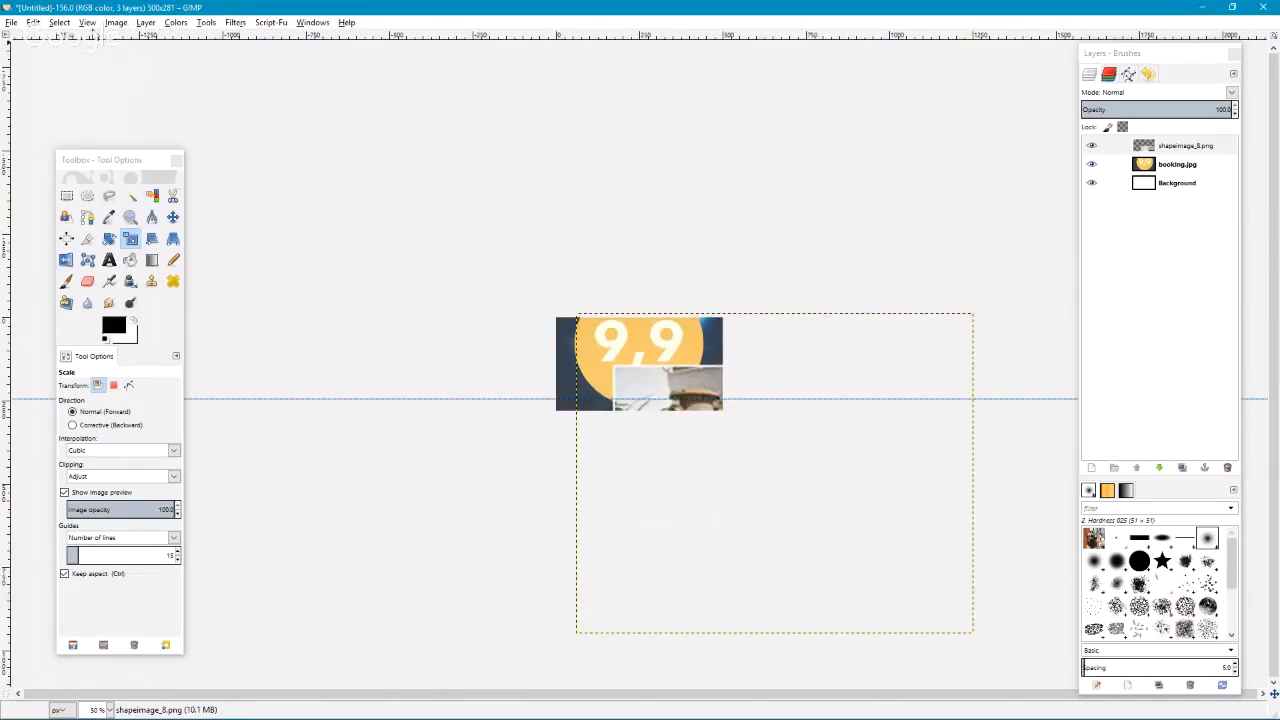
click(116, 22)
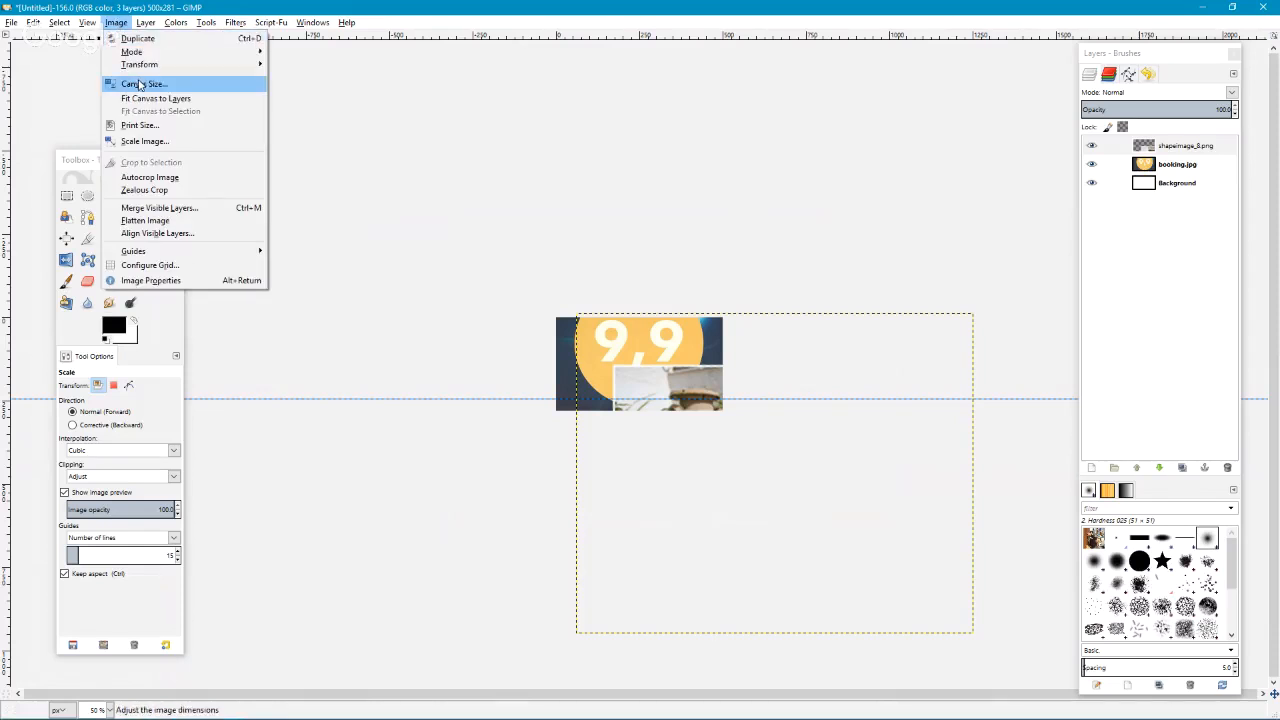
click(140, 85)
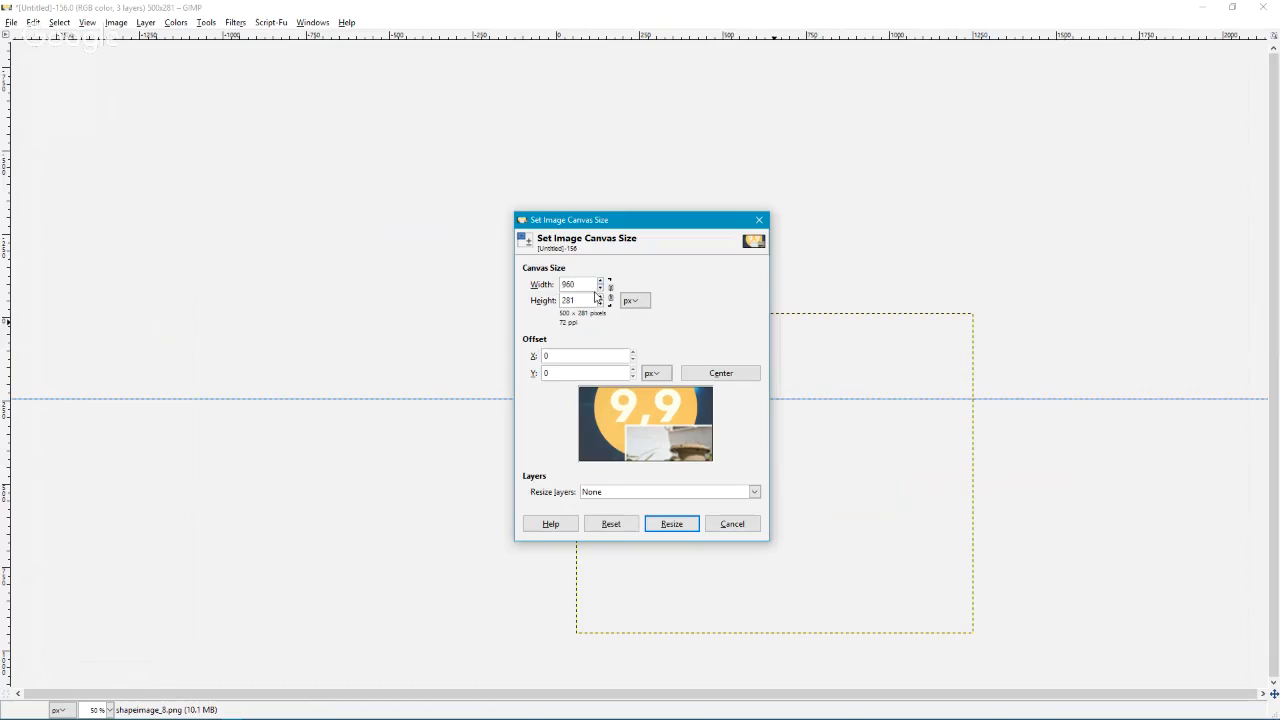
key(Tab)
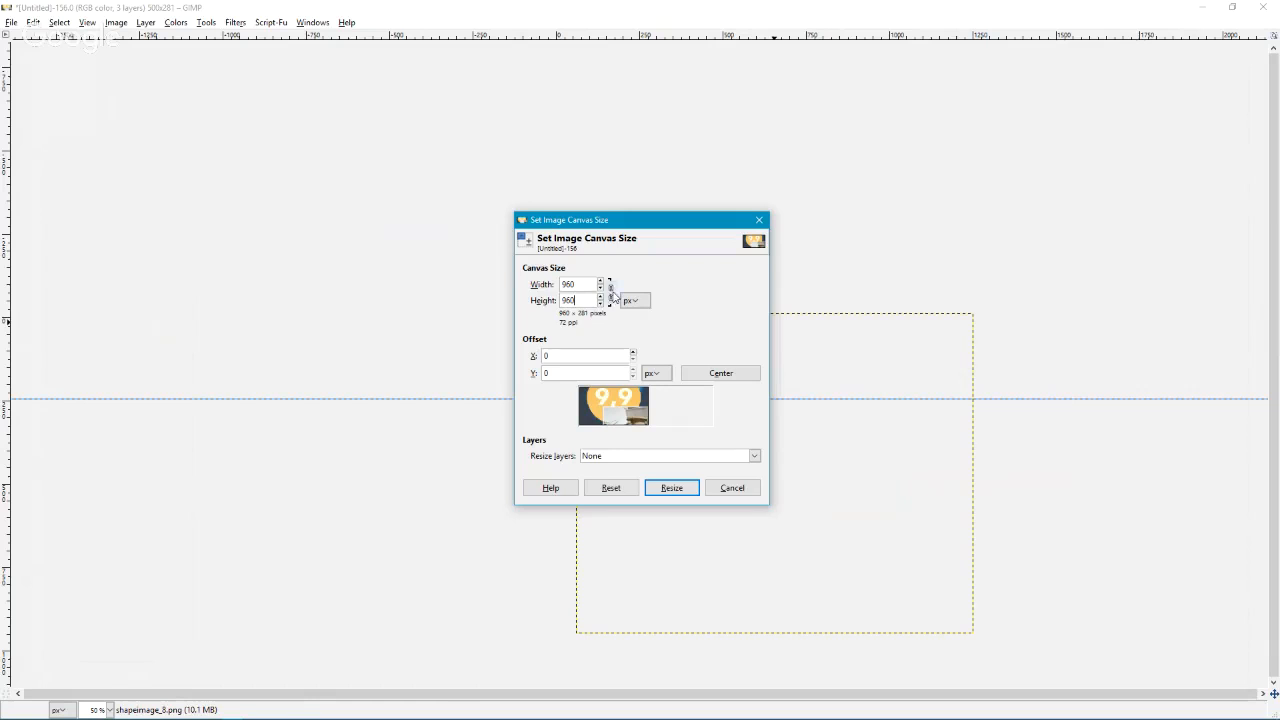
key(Tab)
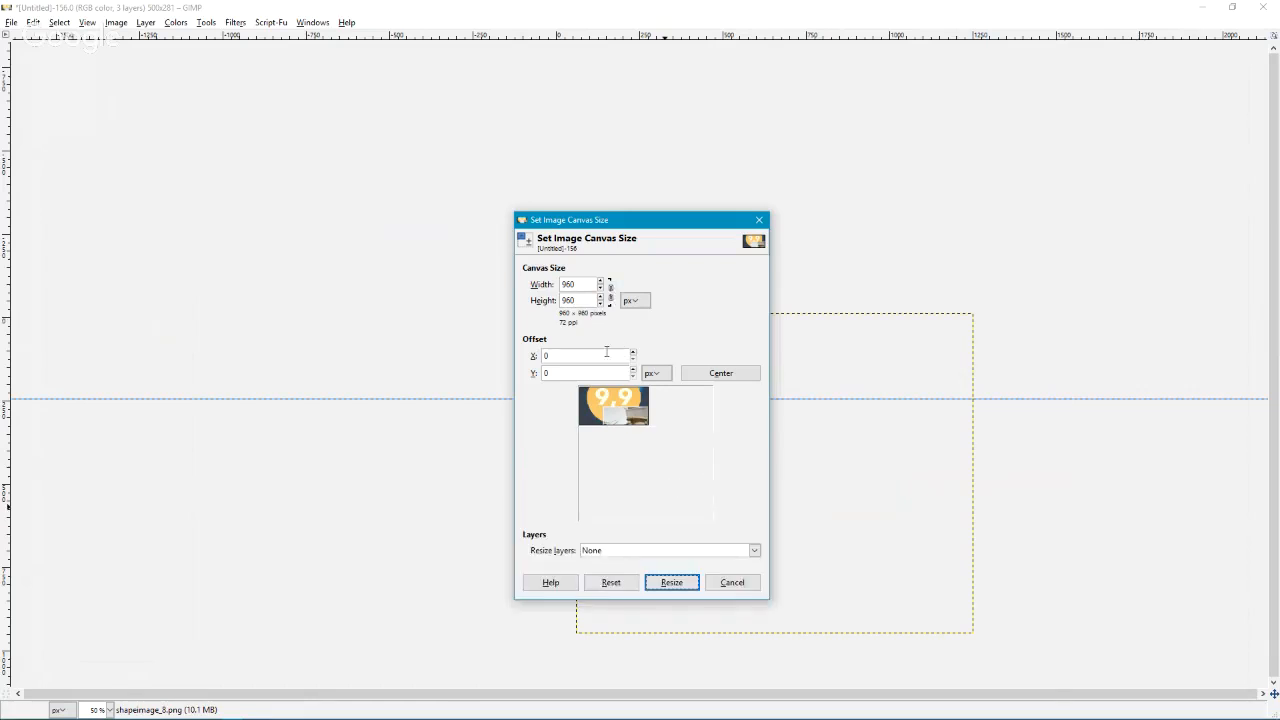
click(686, 588)
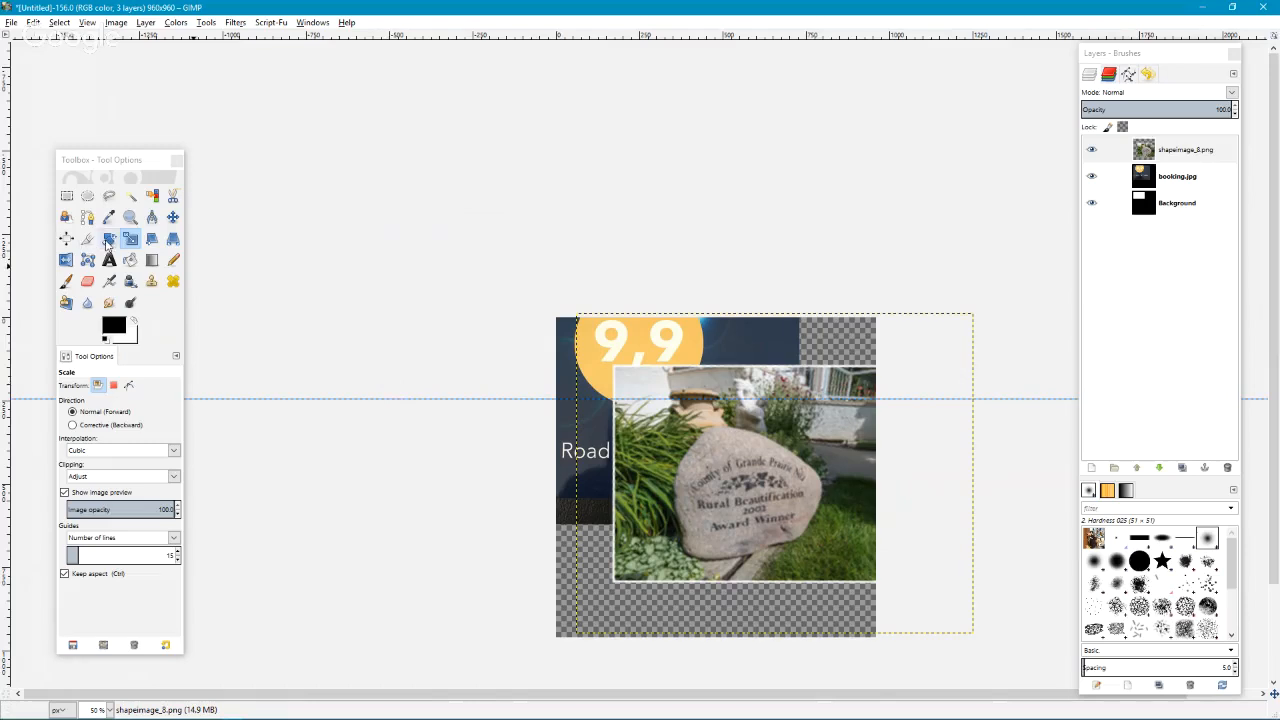
- Align the enlarged stone photo layer to the centre of the canvas horizontally and vertically
click(65, 238)
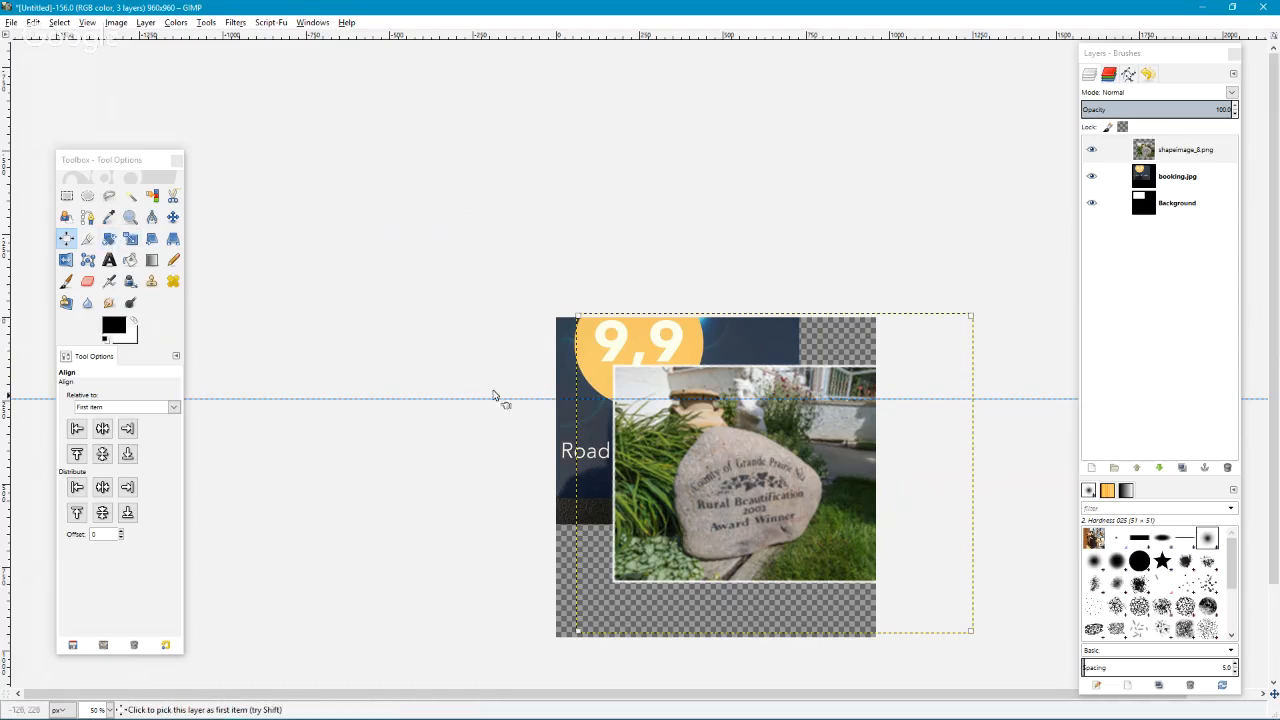
click(77, 428)
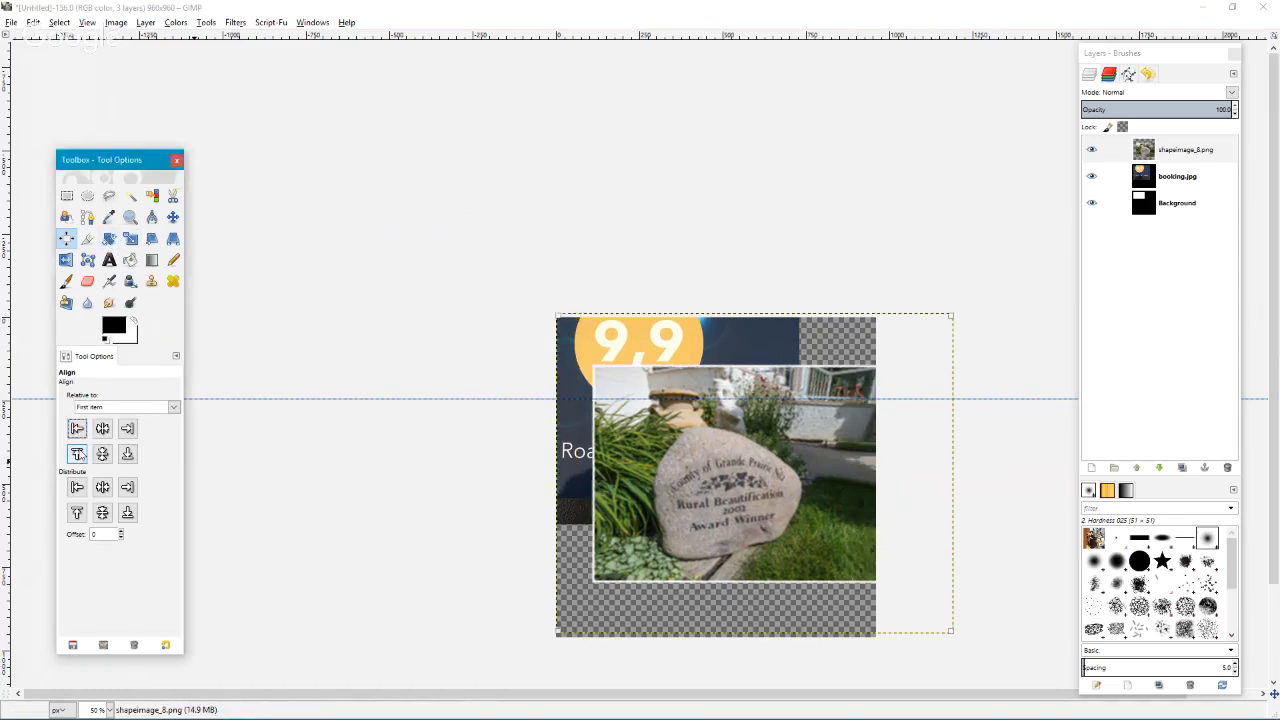
click(77, 454)
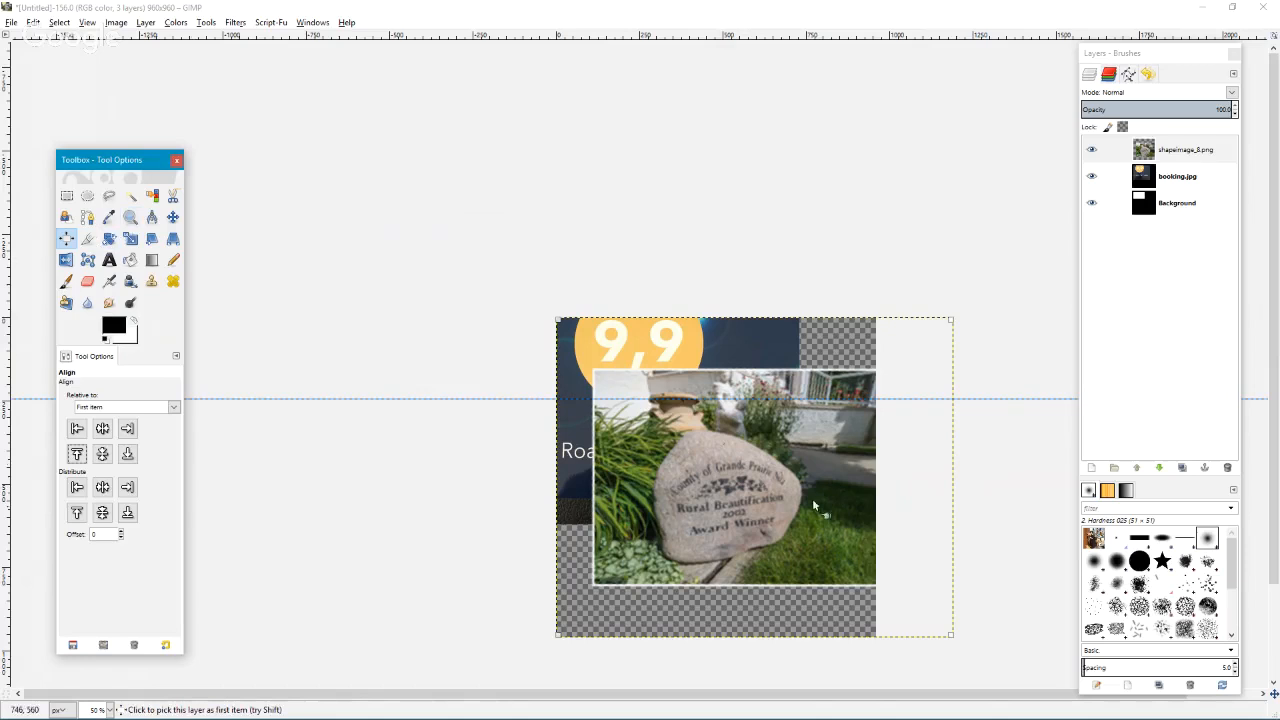
click(102, 454)
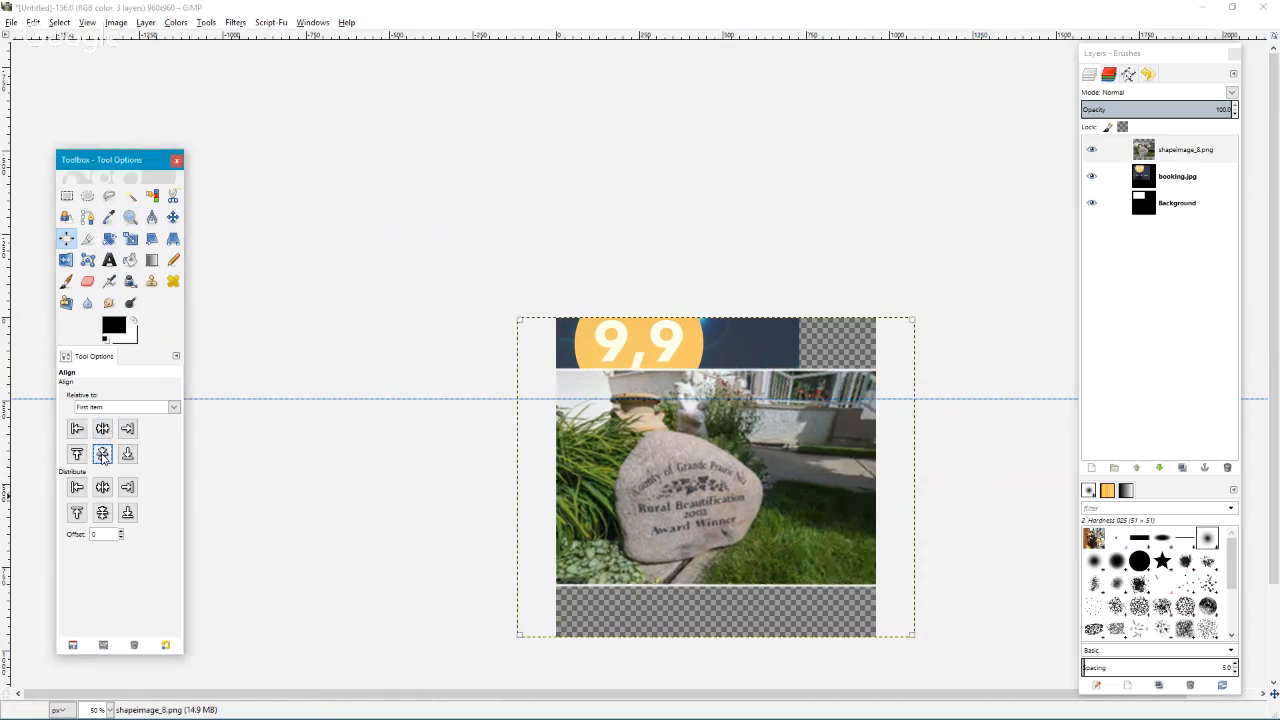
- Fit the canvas to the layers and hide the booking.jpg layer
click(174, 23)
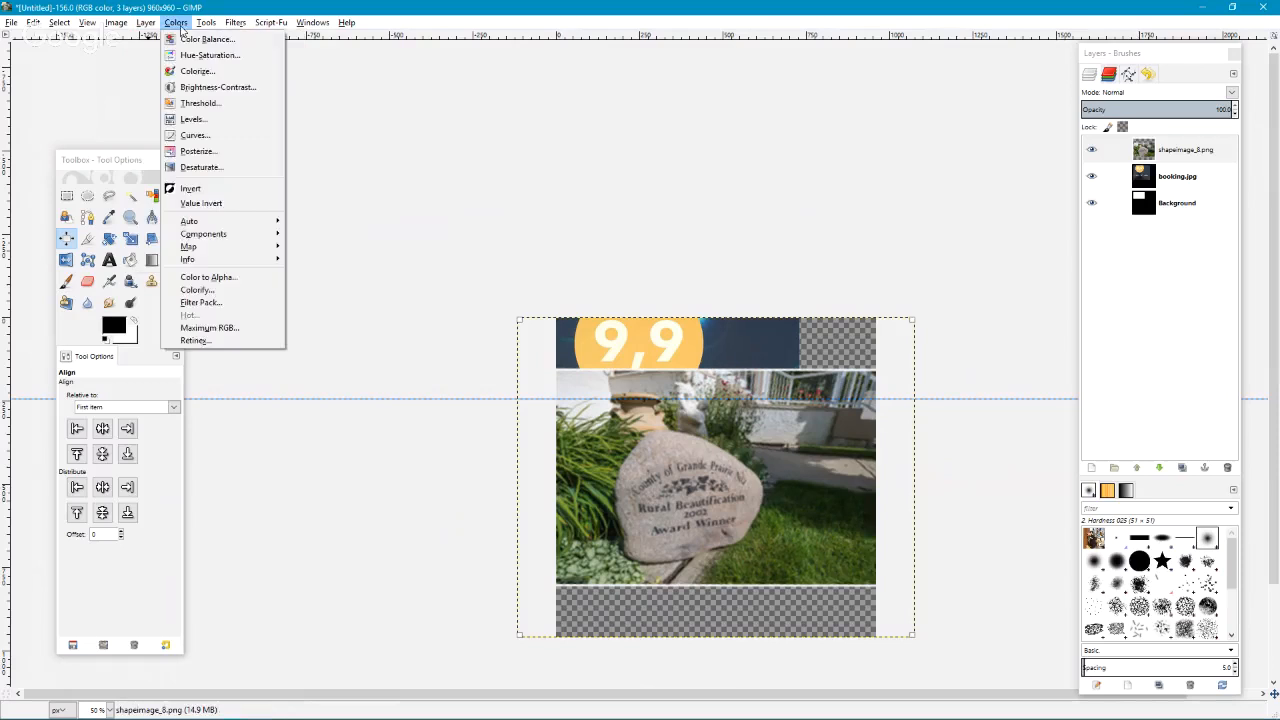
mouse_move(122, 24)
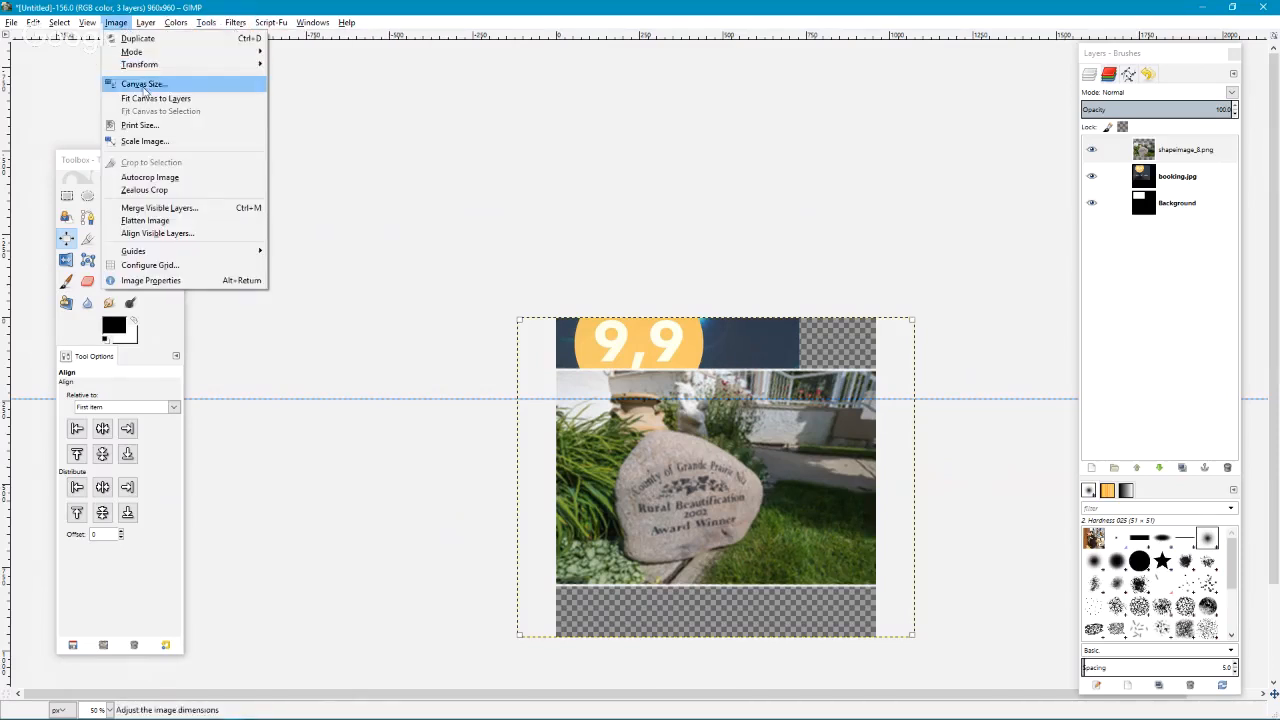
click(152, 98)
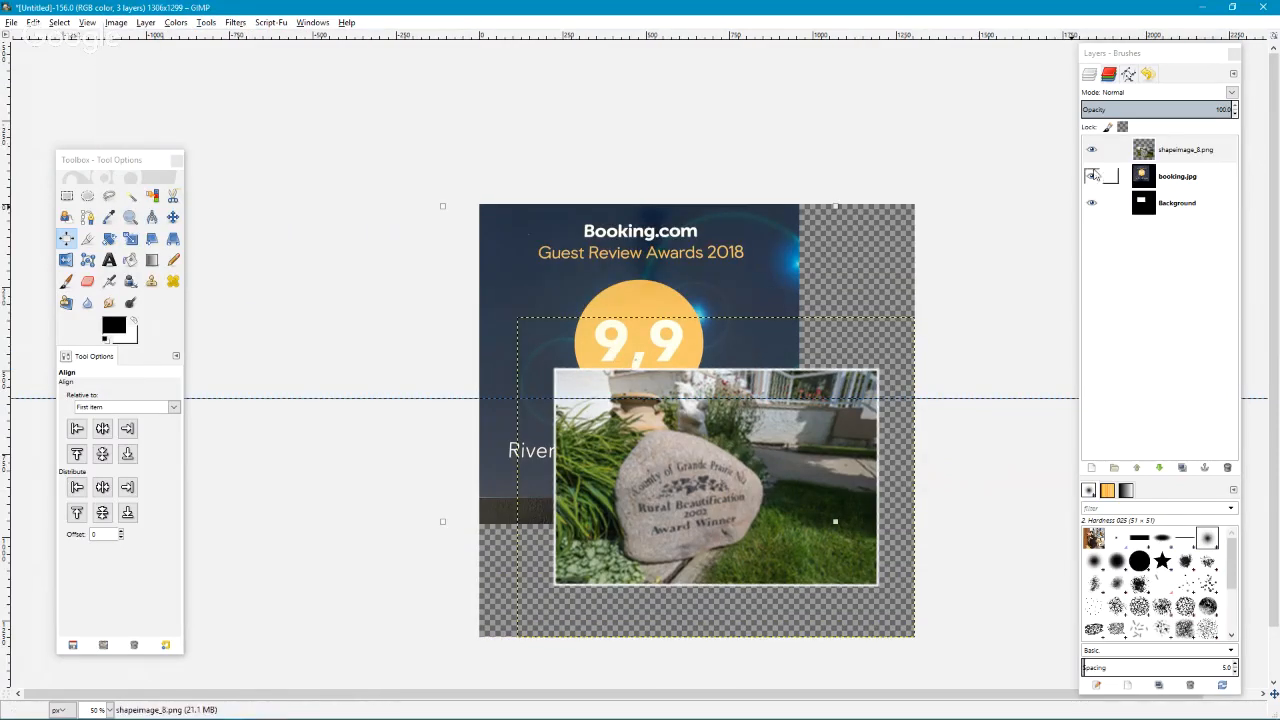
click(1092, 177)
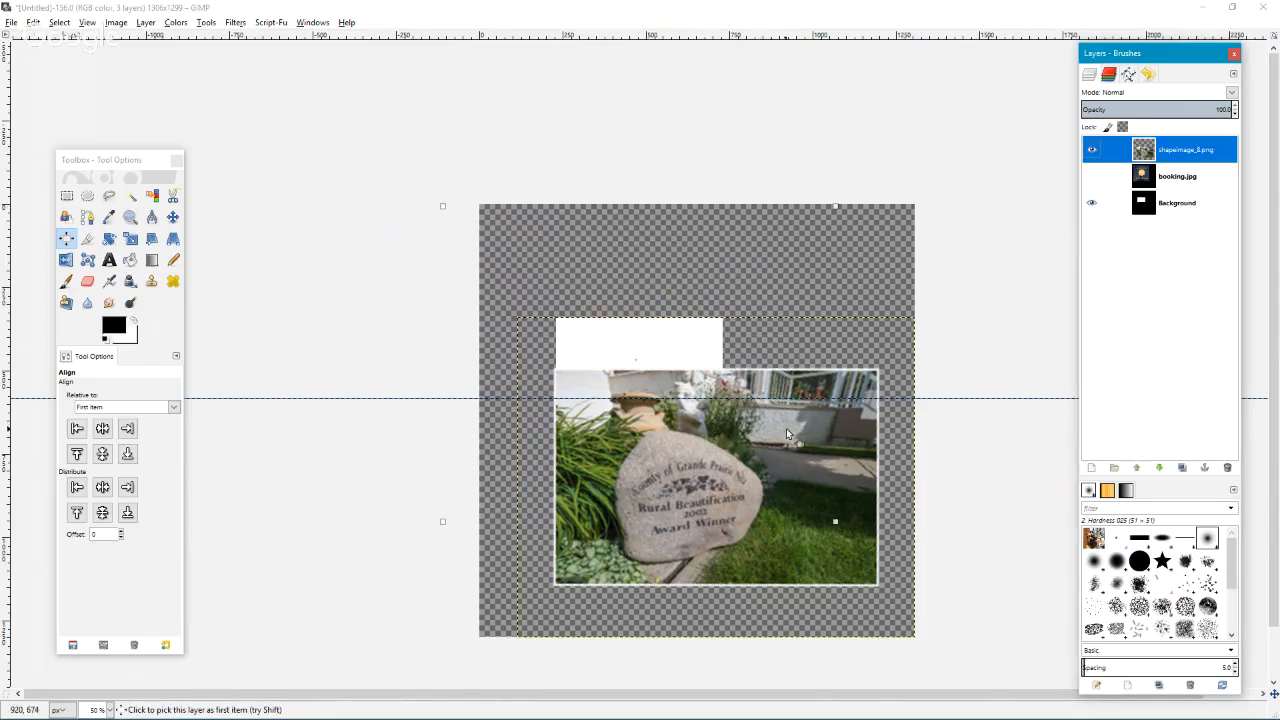
- Restrict the Crop tool to the current layer and outline a crop area of about 965 × 646 px around the stone photo
key(plus)
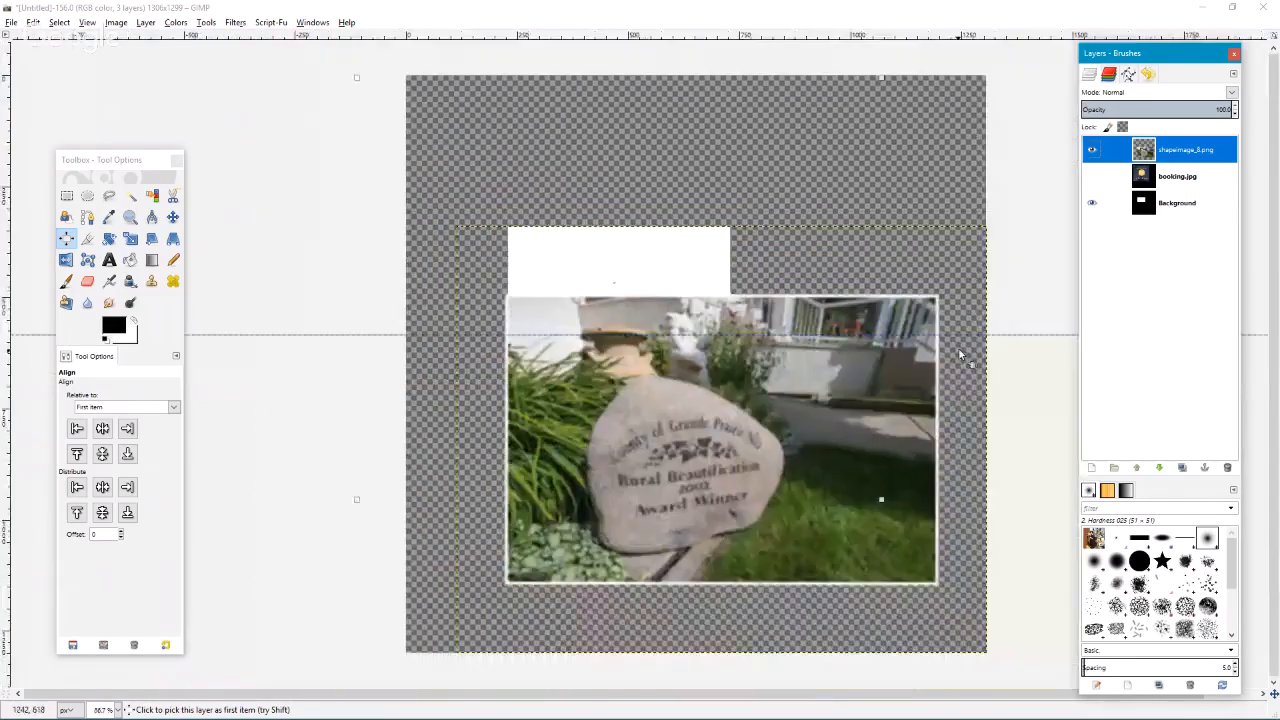
click(88, 239)
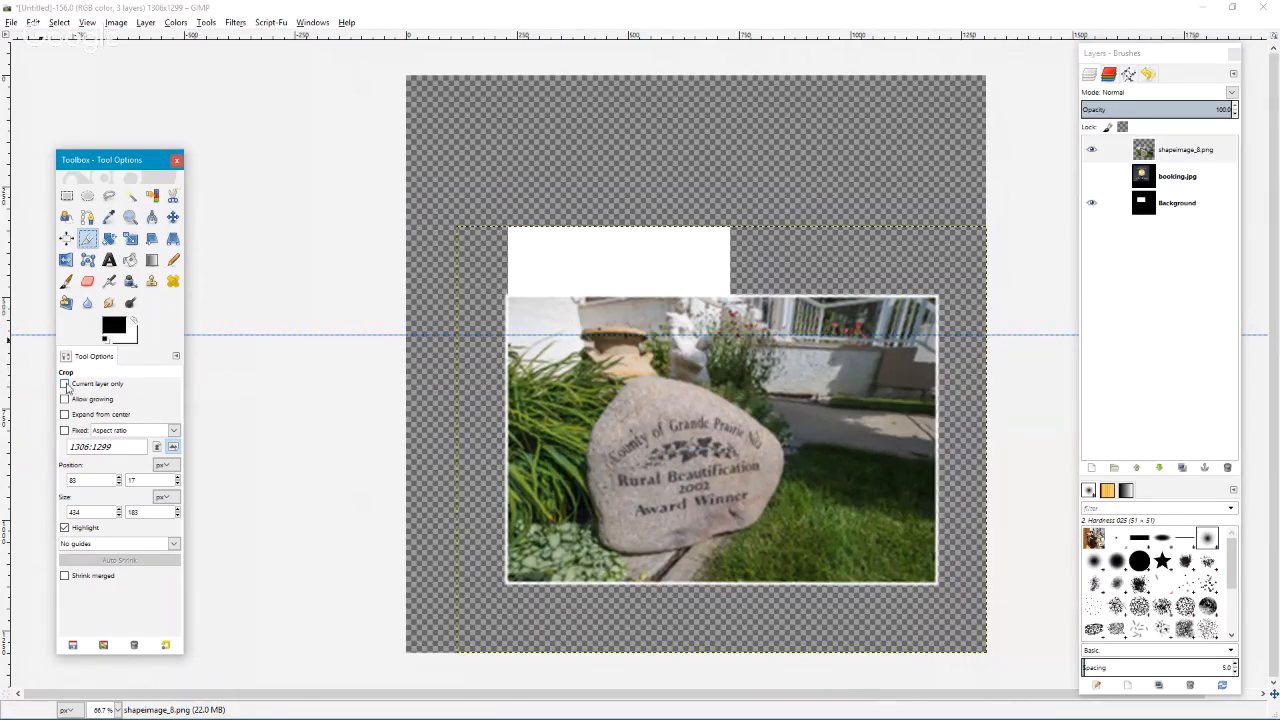
click(64, 383)
drag(508, 297, 938, 587)
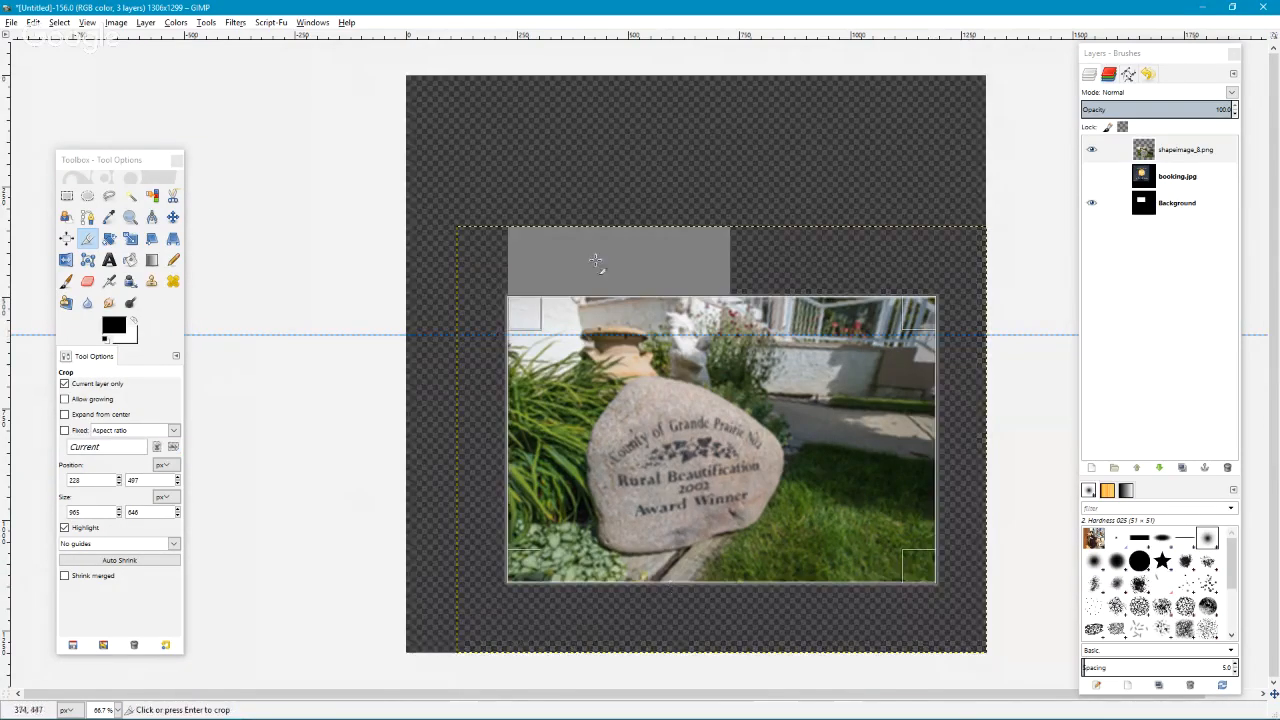
- Trim the crop area's left edge to x 231 and its top edge to y 500, excluding the photo's white border
scroll(370, 400, up, 3)
scroll(279, 436, up, 2)
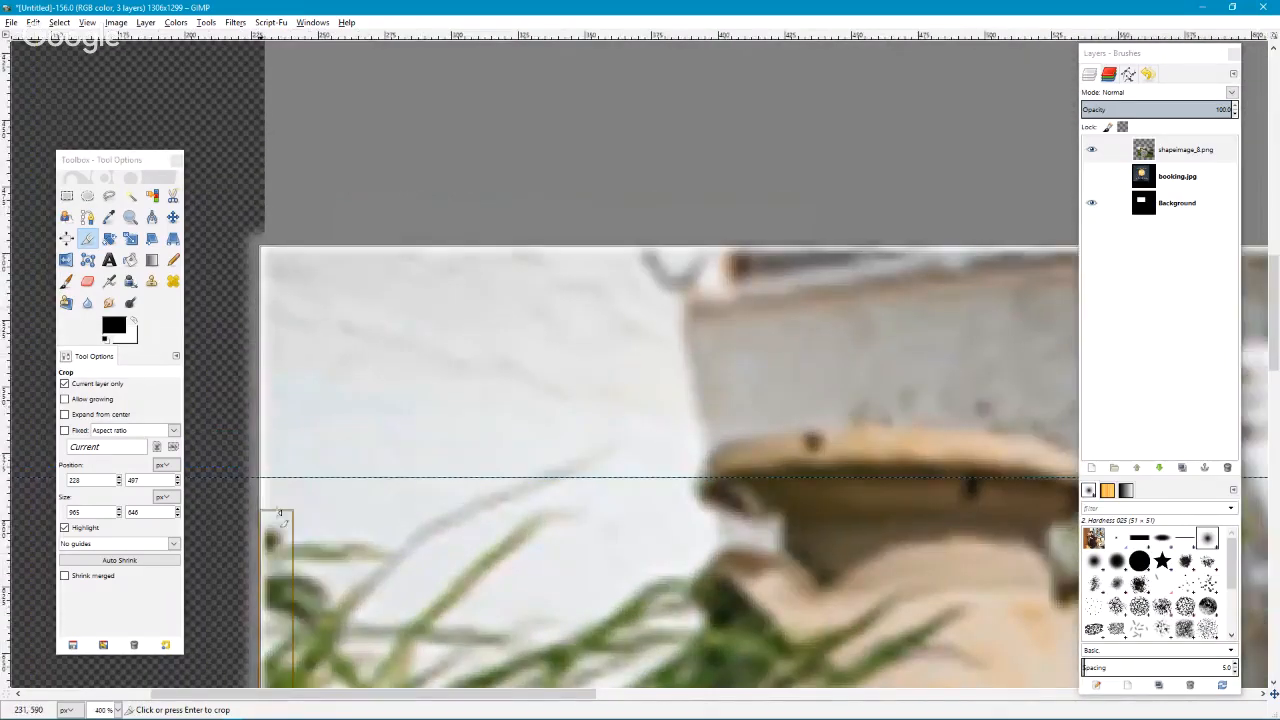
scroll(229, 520, up, 2)
drag(216, 505, 250, 508)
scroll(380, 377, down, 3)
scroll(894, 317, up, 3)
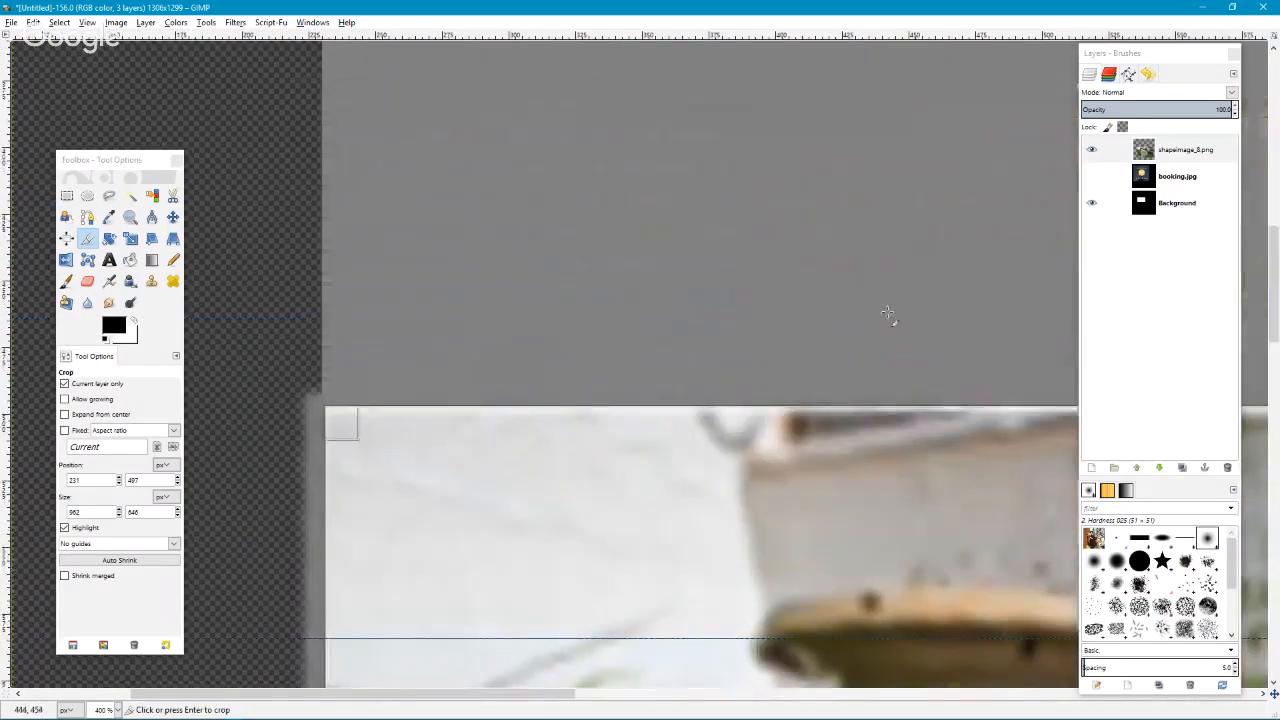
drag(870, 423, 870, 435)
scroll(870, 435, down, 6)
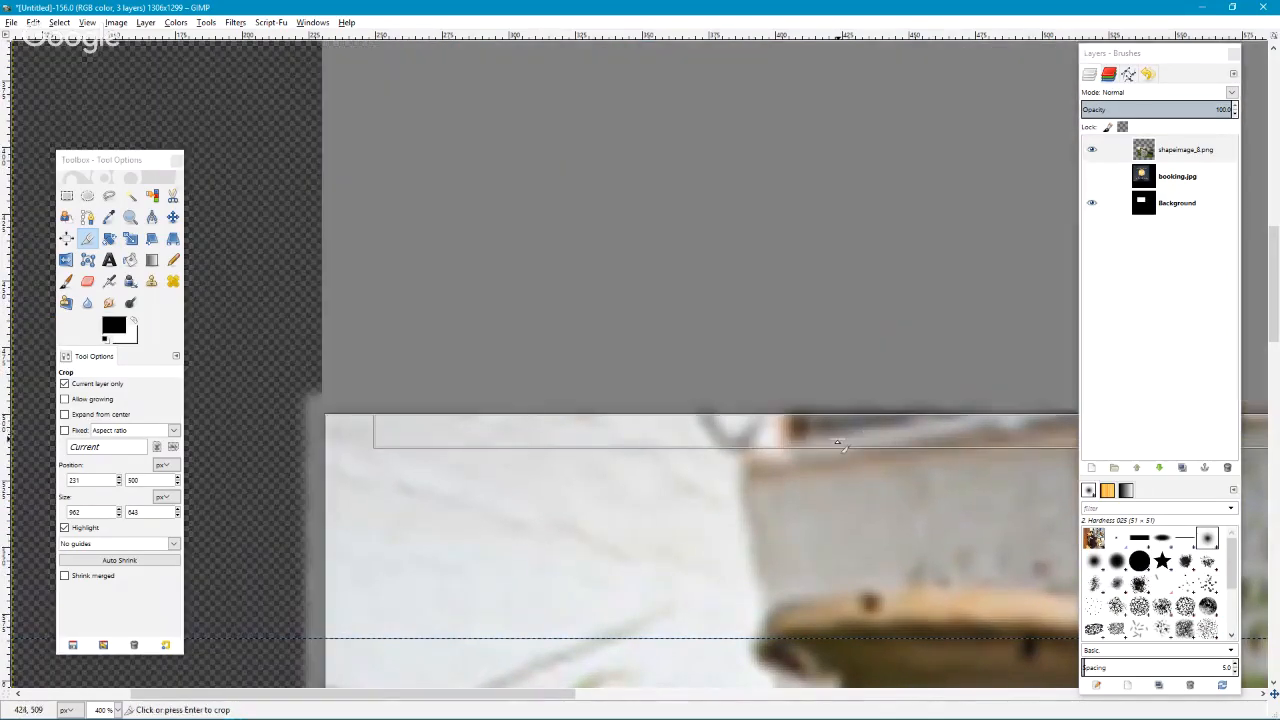
- Pull the crop area's right edge in to a width of 960 px and trim its bottom edge slightly
scroll(950, 368, up, 2)
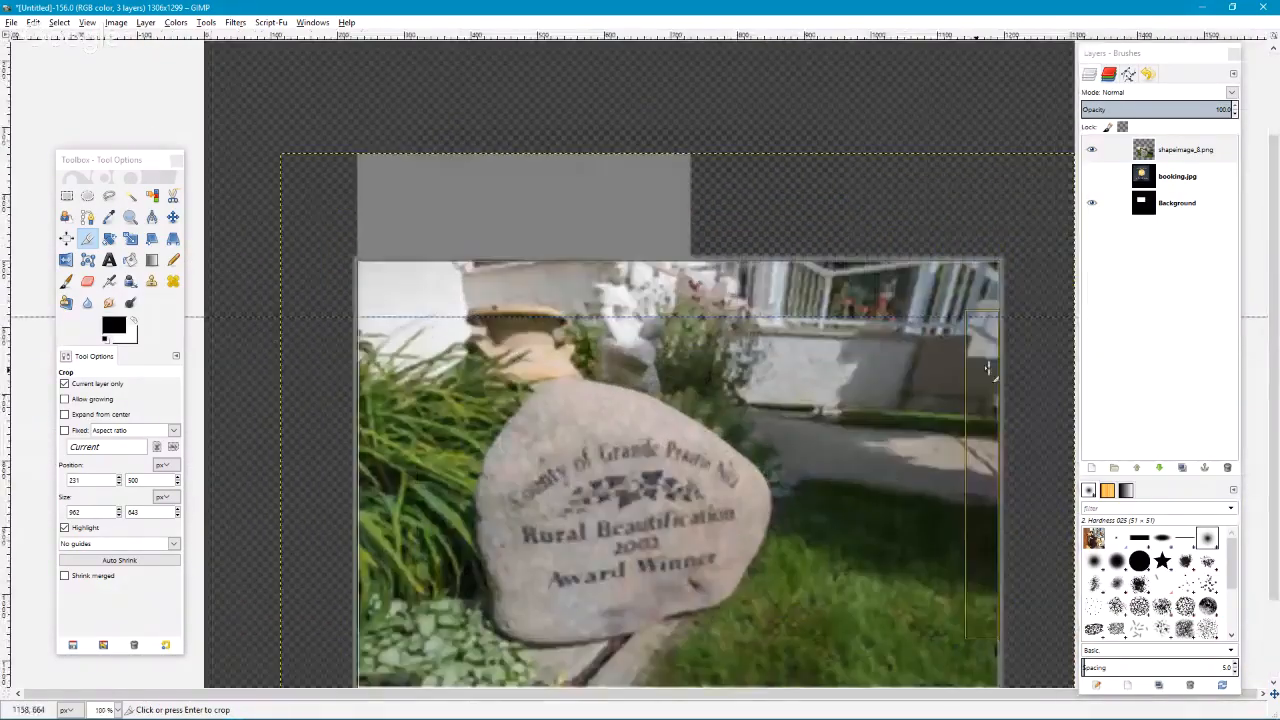
scroll(1044, 385, up, 4)
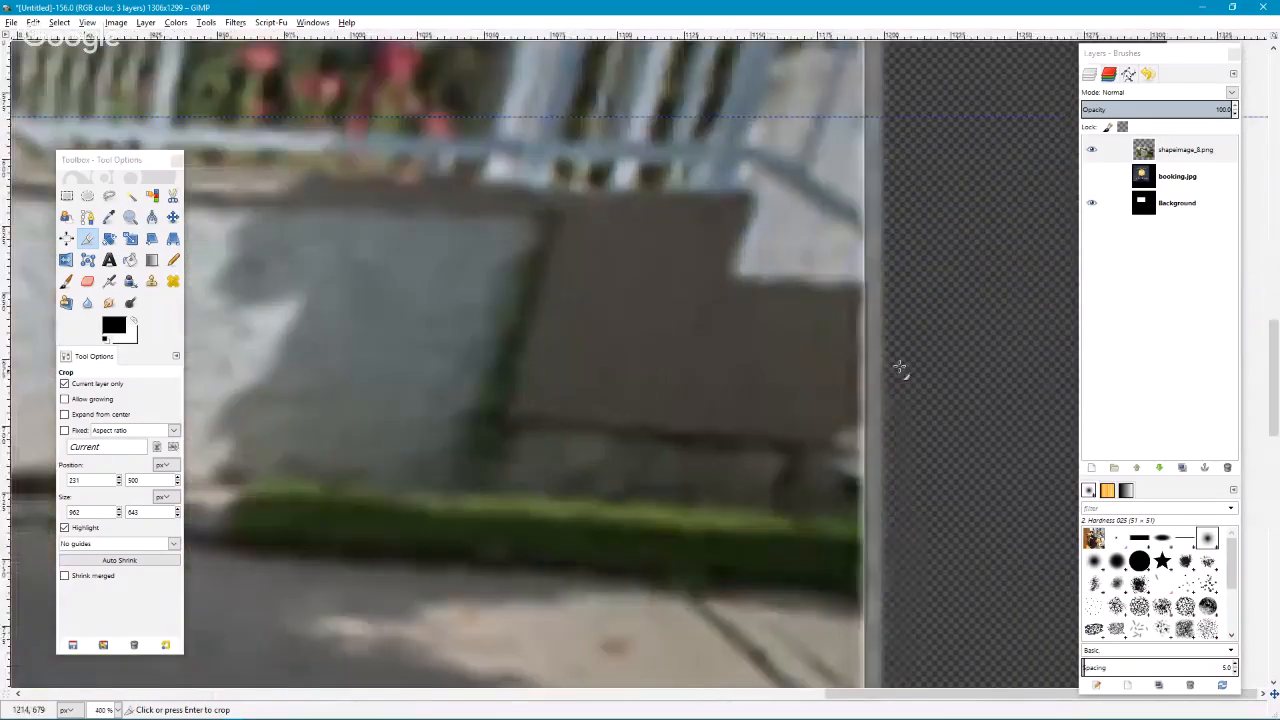
drag(857, 346, 849, 349)
scroll(586, 380, down, 4)
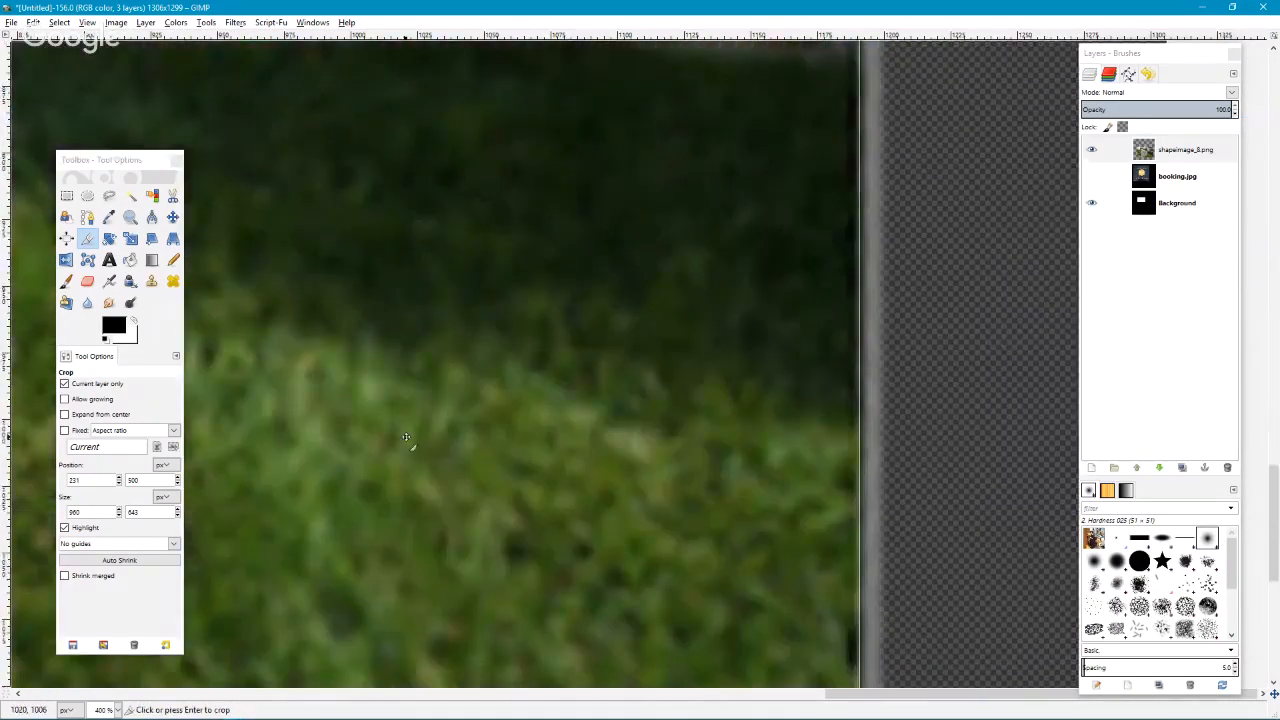
drag(637, 537, 638, 532)
scroll(676, 374, down, 2)
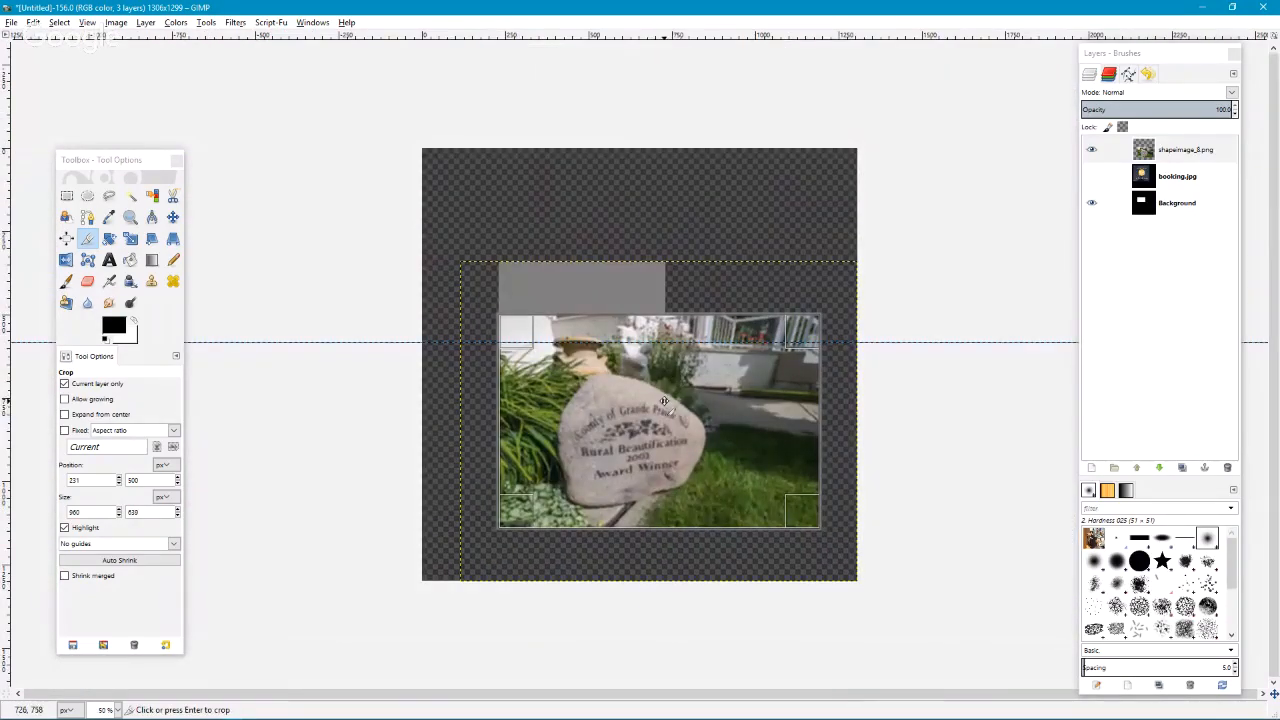
- Crop the stone photo layer to the outlined 960 × 639 px area and check it against the booking.jpg layer
click(663, 401)
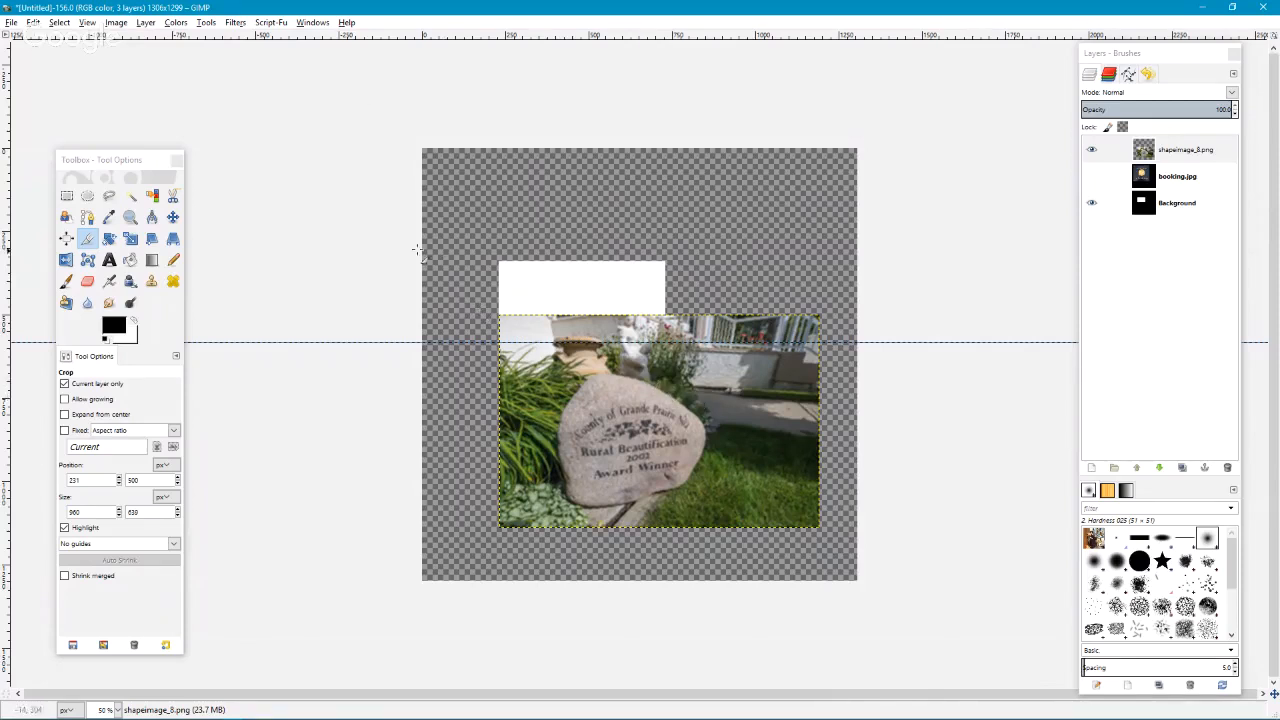
click(1091, 176)
click(1091, 176)
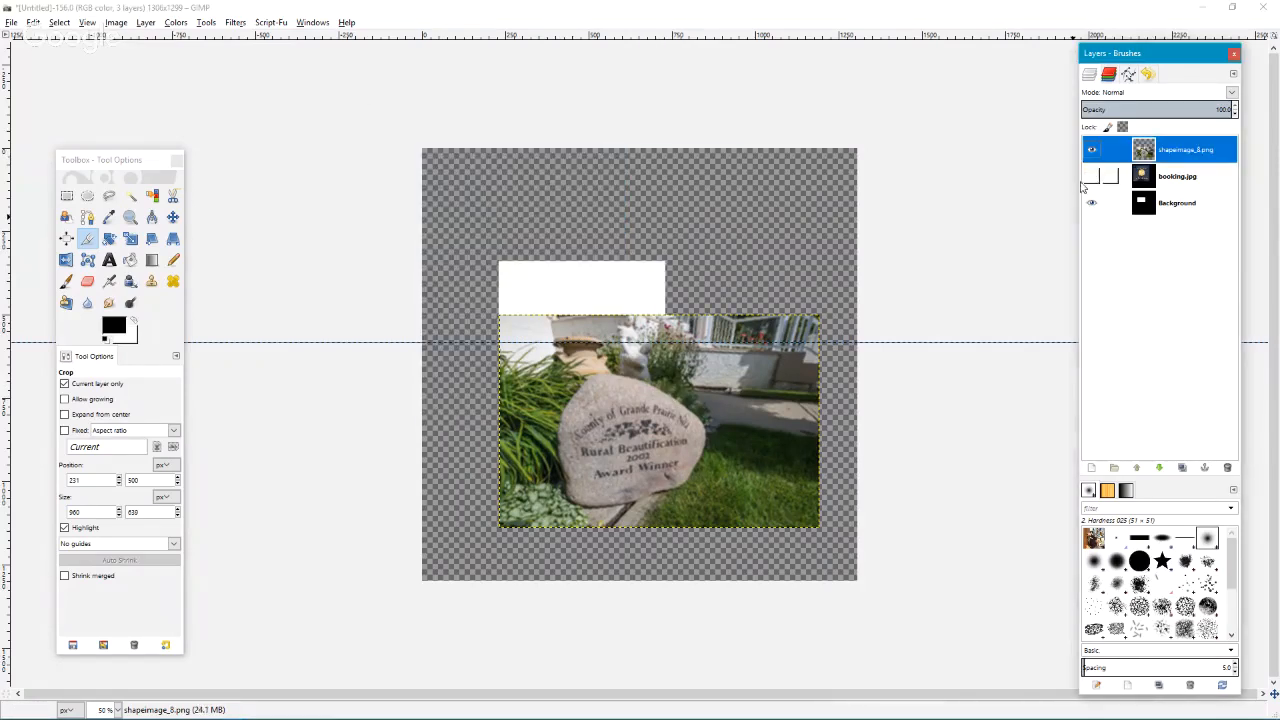
- Resize the image canvas to 960 × 960 px
click(175, 22)
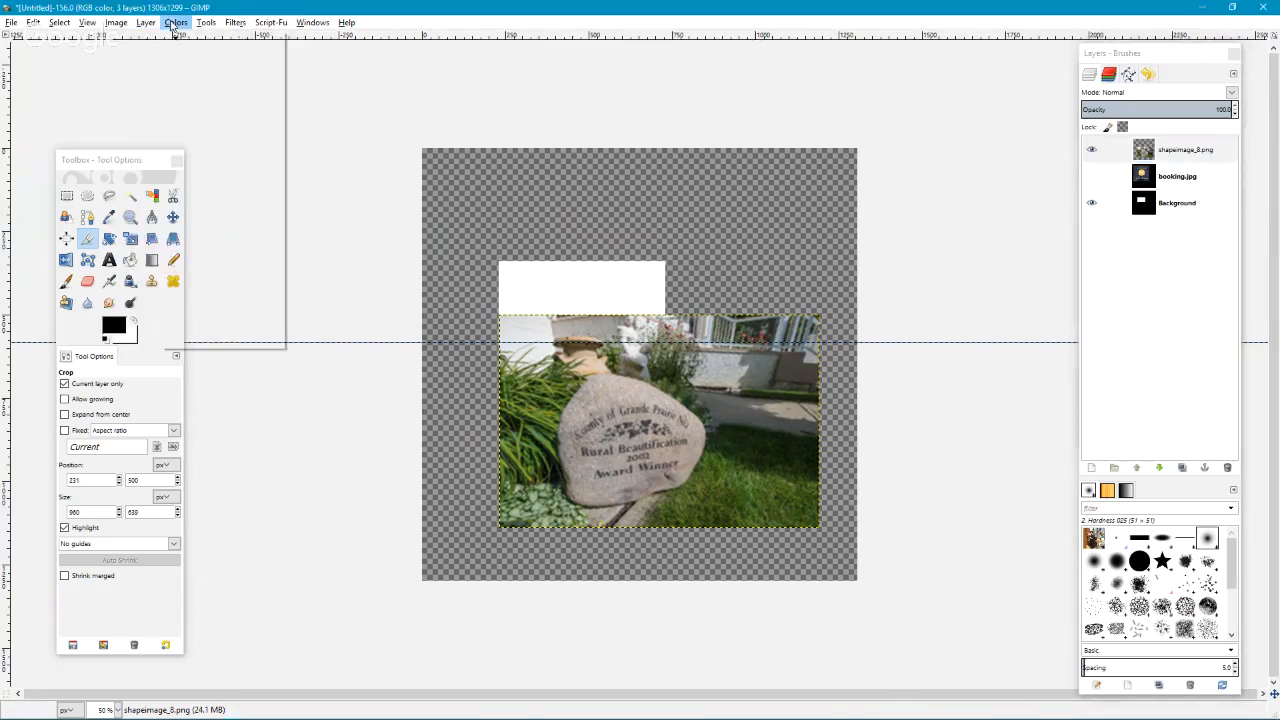
mouse_move(116, 22)
click(140, 83)
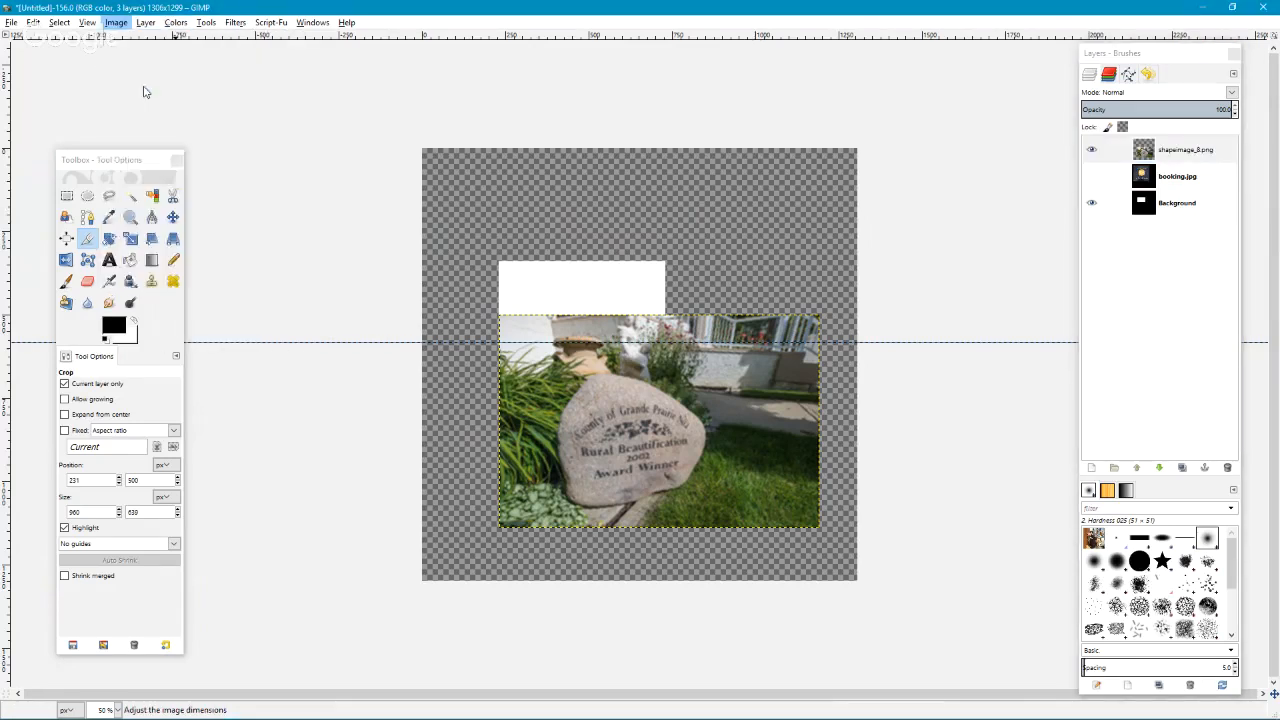
key(Tab)
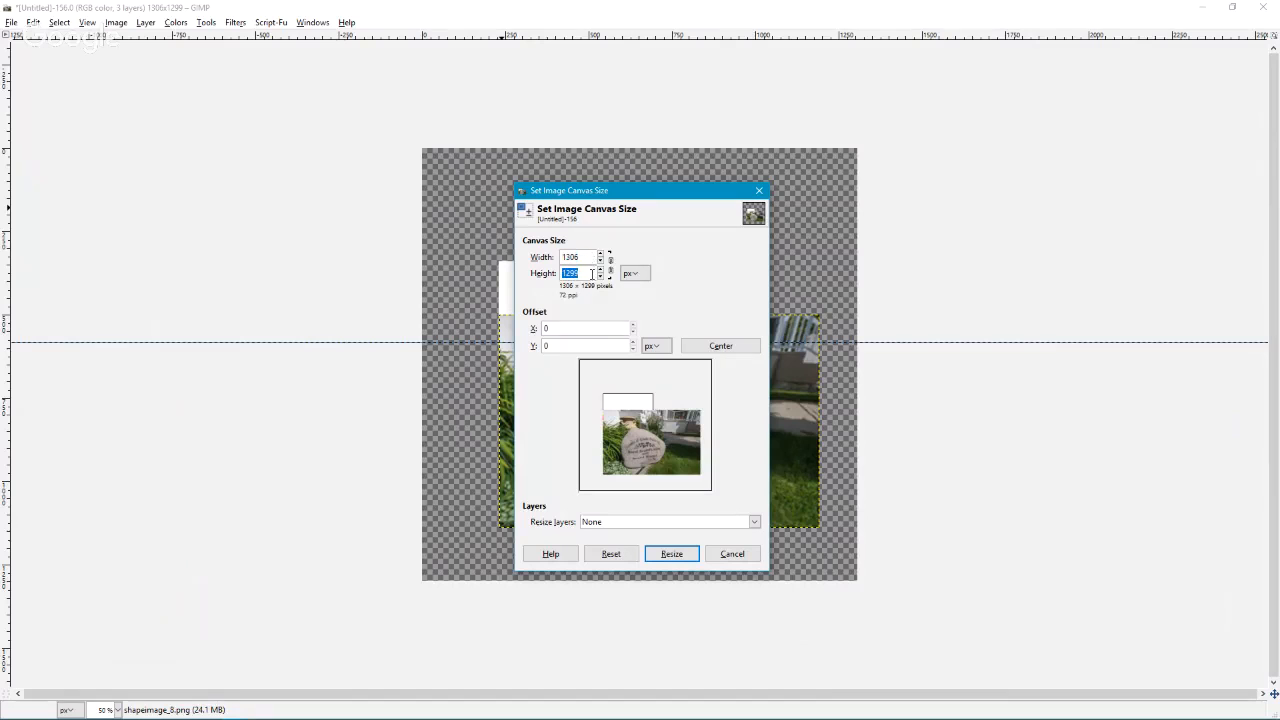
click(586, 255)
text(960)
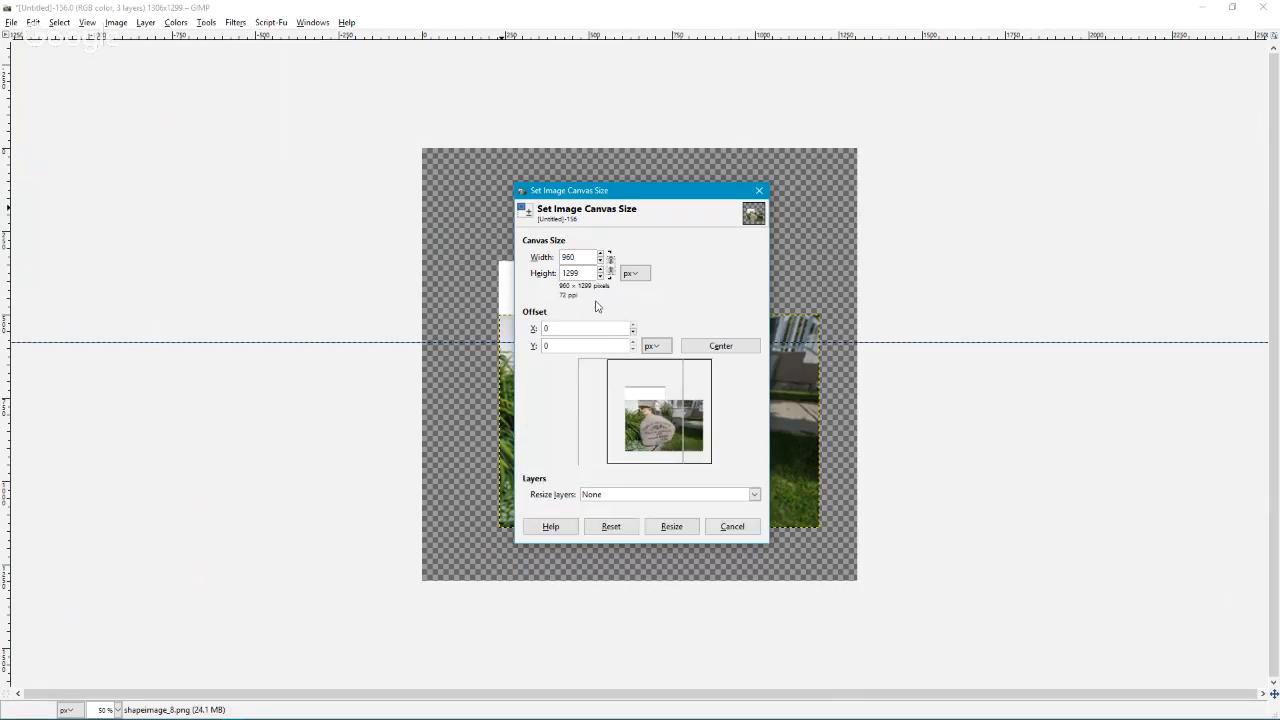
key(Tab)
text(960)
click(672, 527)
click(672, 554)
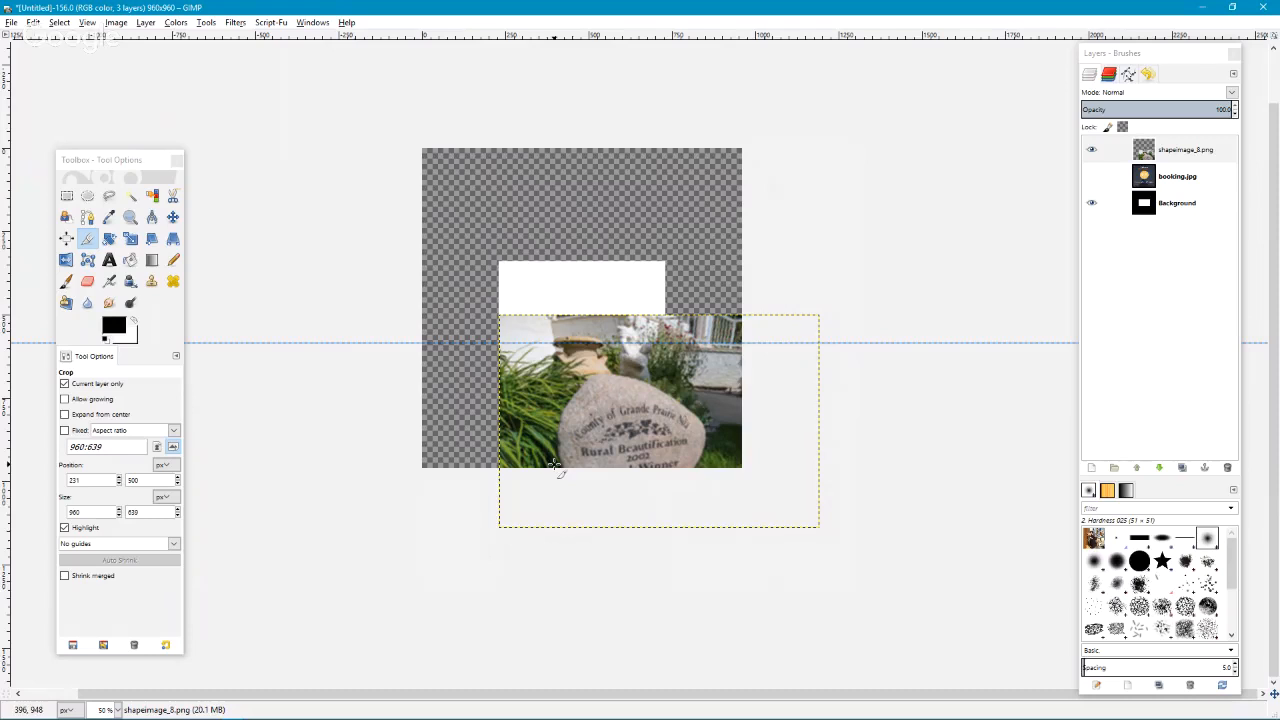
- Align the stone photo layer to the canvas's left and top edges with the Align tool
click(66, 238)
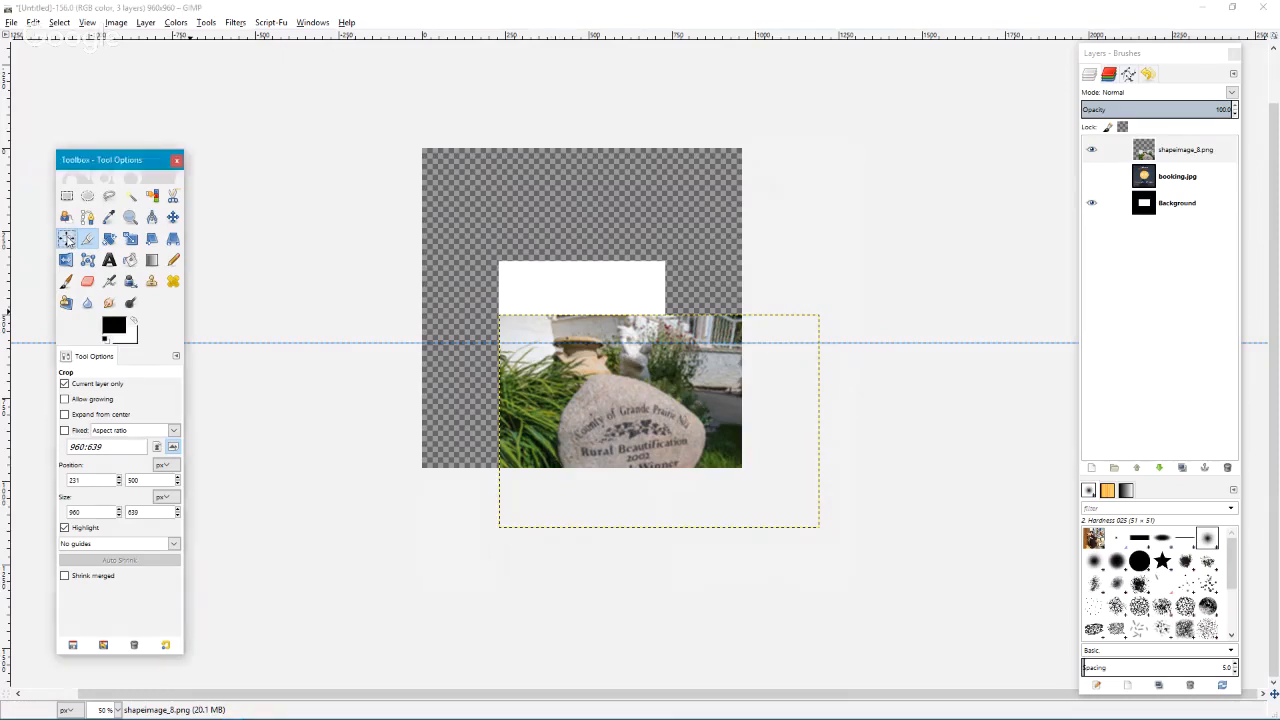
click(548, 371)
click(76, 428)
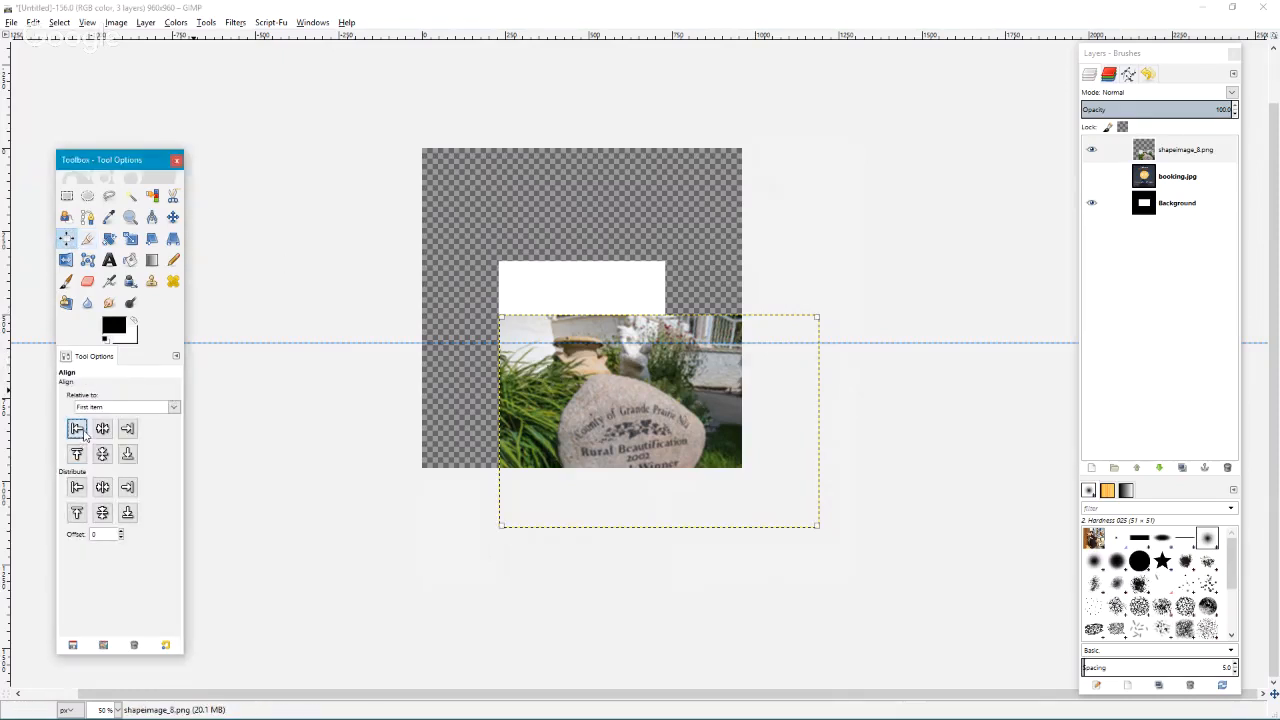
click(77, 455)
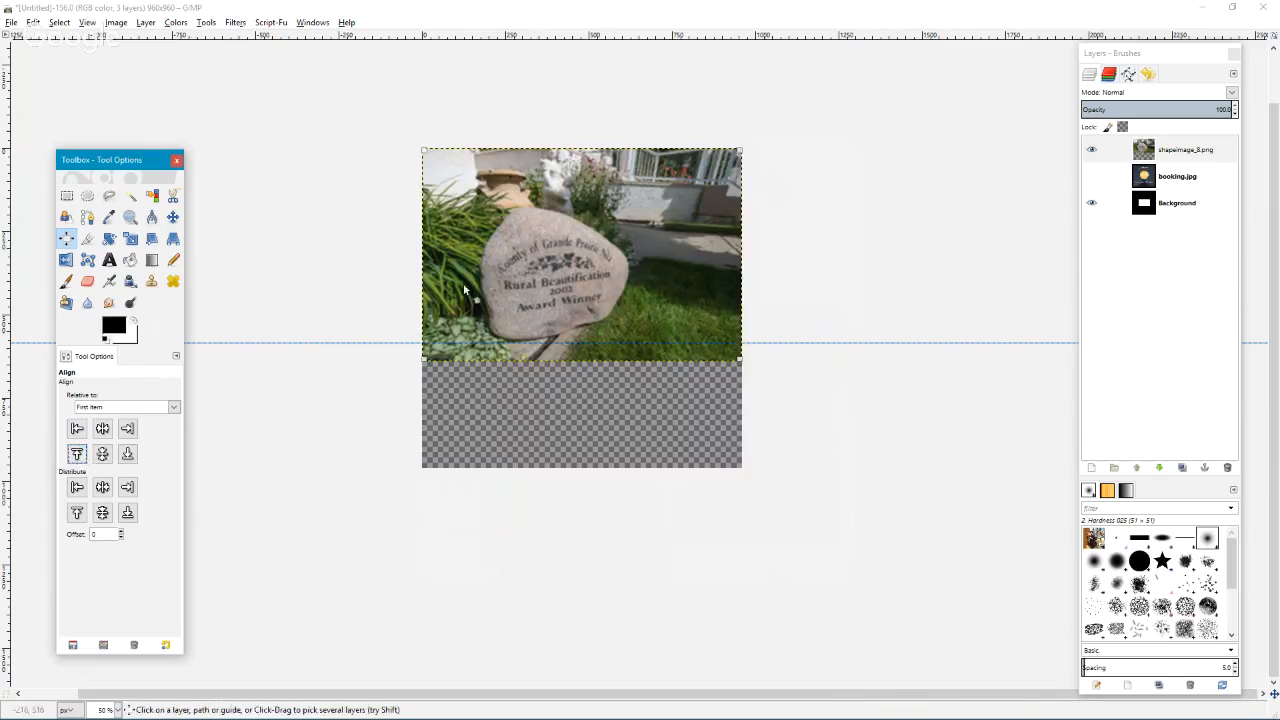
- Make the booking.jpg layer visible and move it above the shapeimage_8.png layer
click(1093, 177)
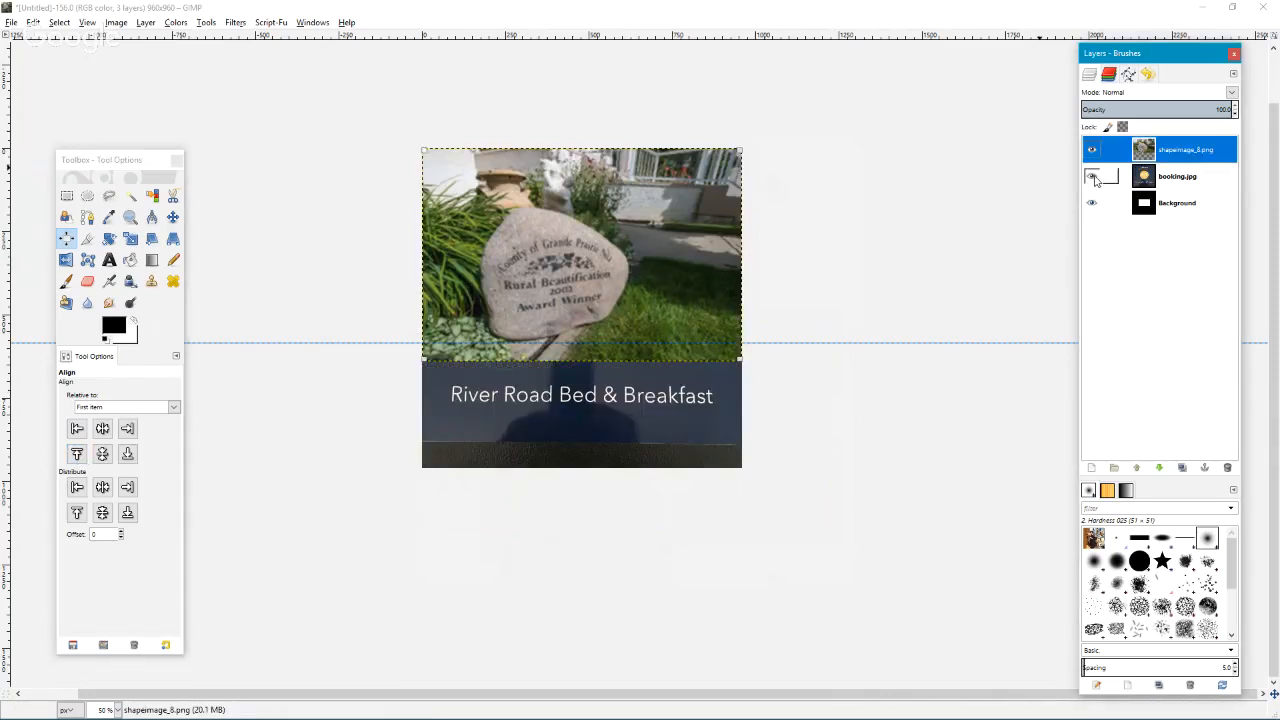
click(1093, 177)
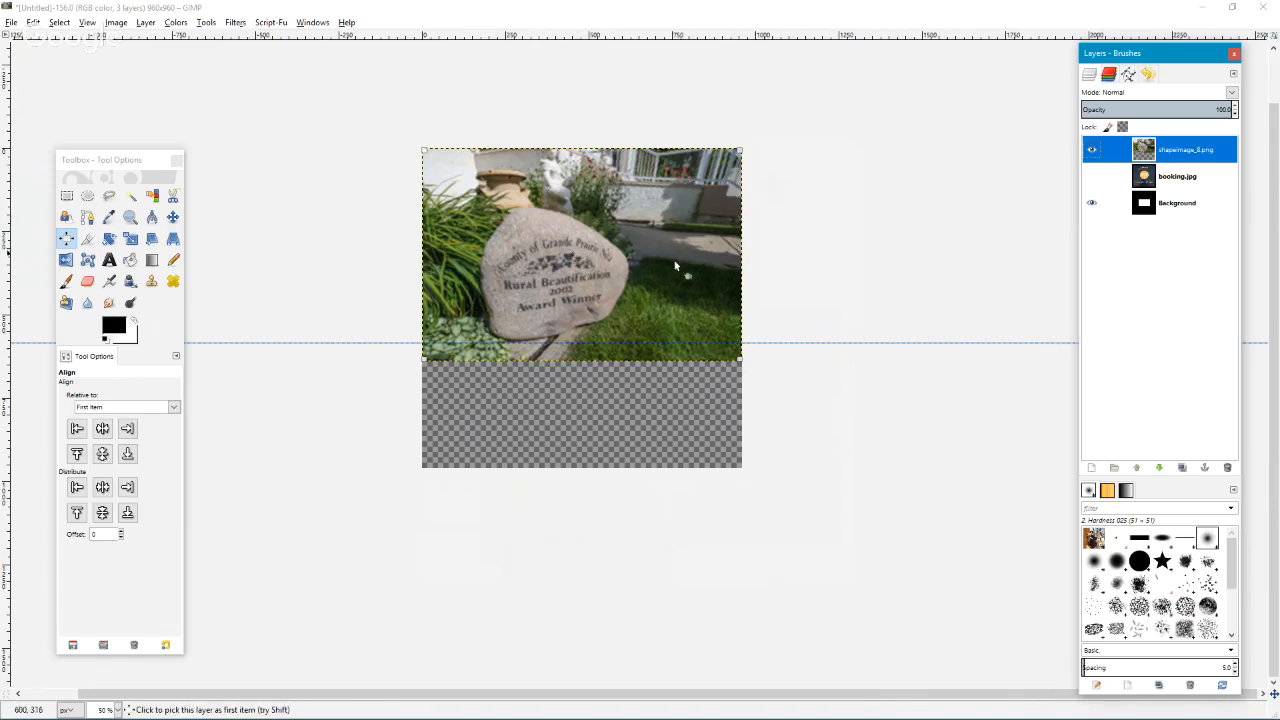
click(1093, 177)
drag(1150, 176, 1150, 150)
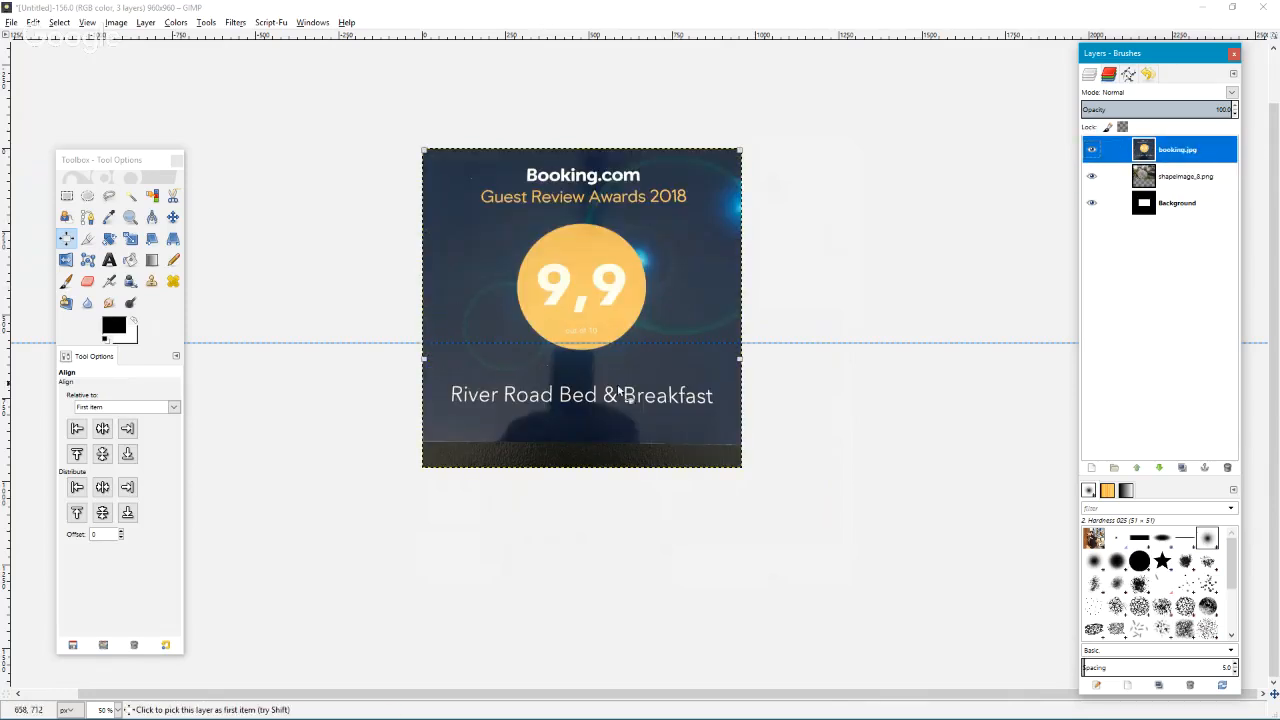
- Compare the two award images by switching the visibility of booking.jpg and shapeimage_8.png, leaving only booking.jpg hidden above the stone photo
click(1092, 150)
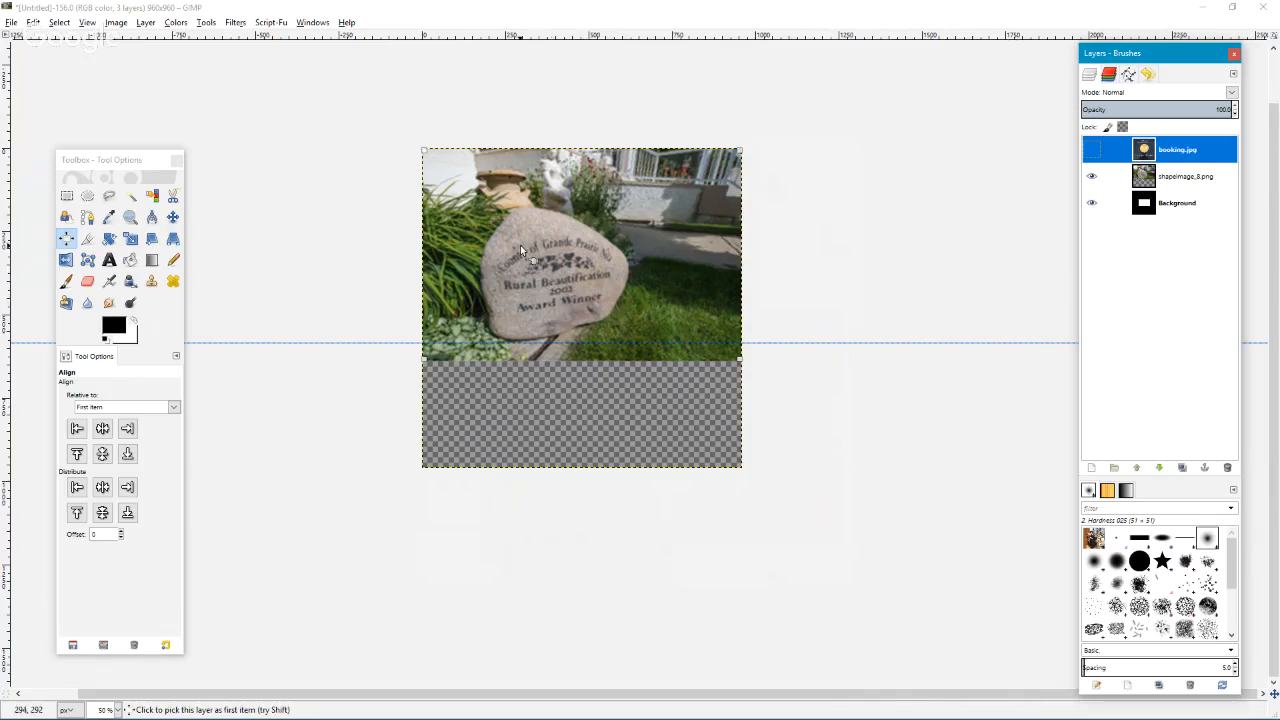
key(1)
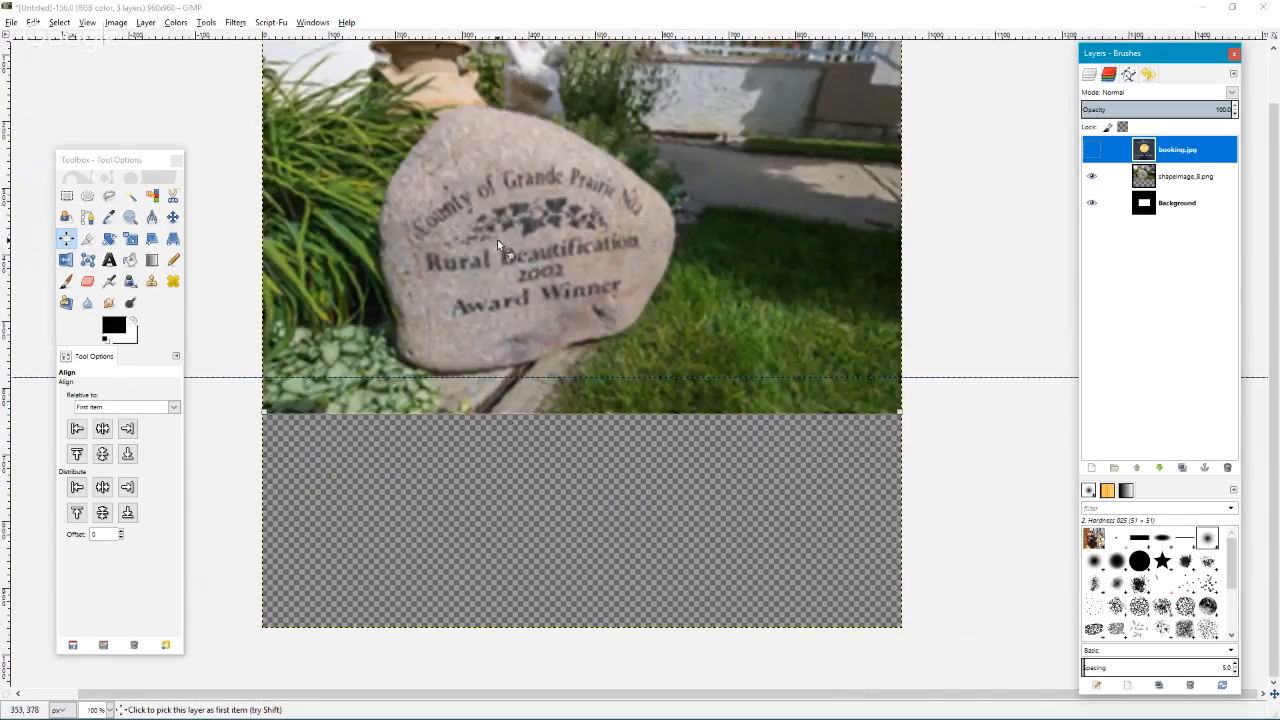
key(shift+2)
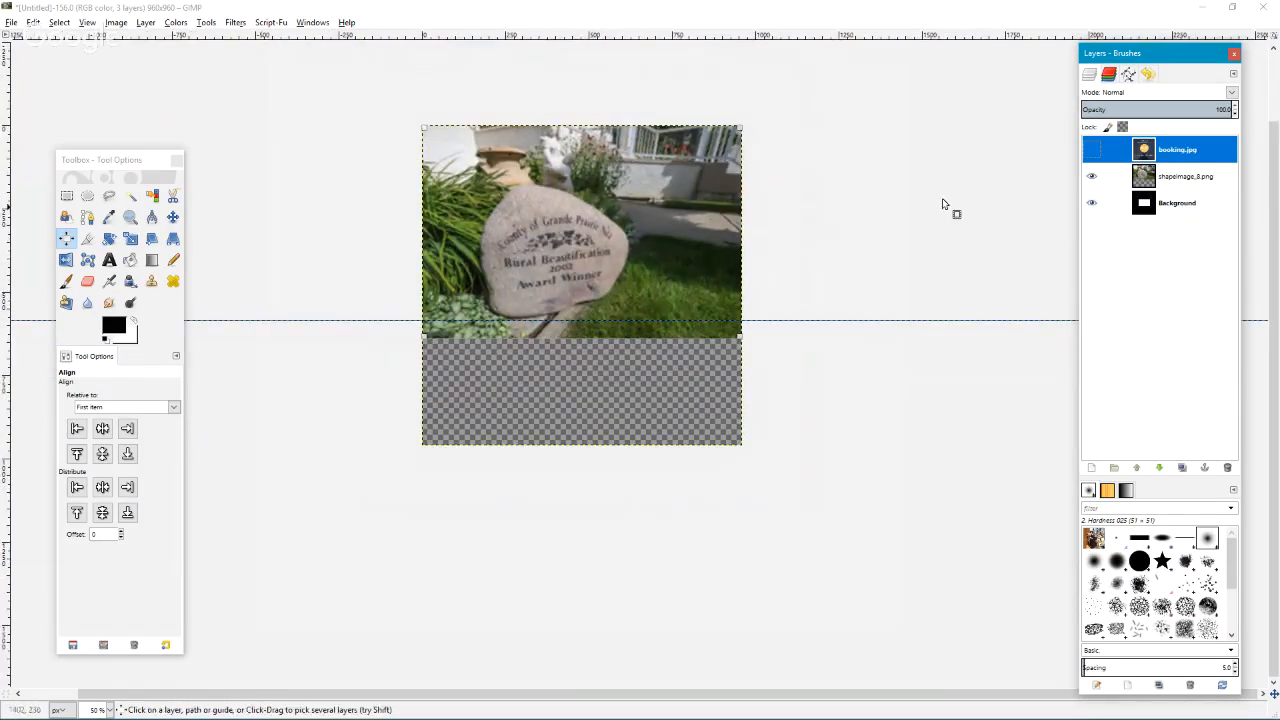
click(1093, 150)
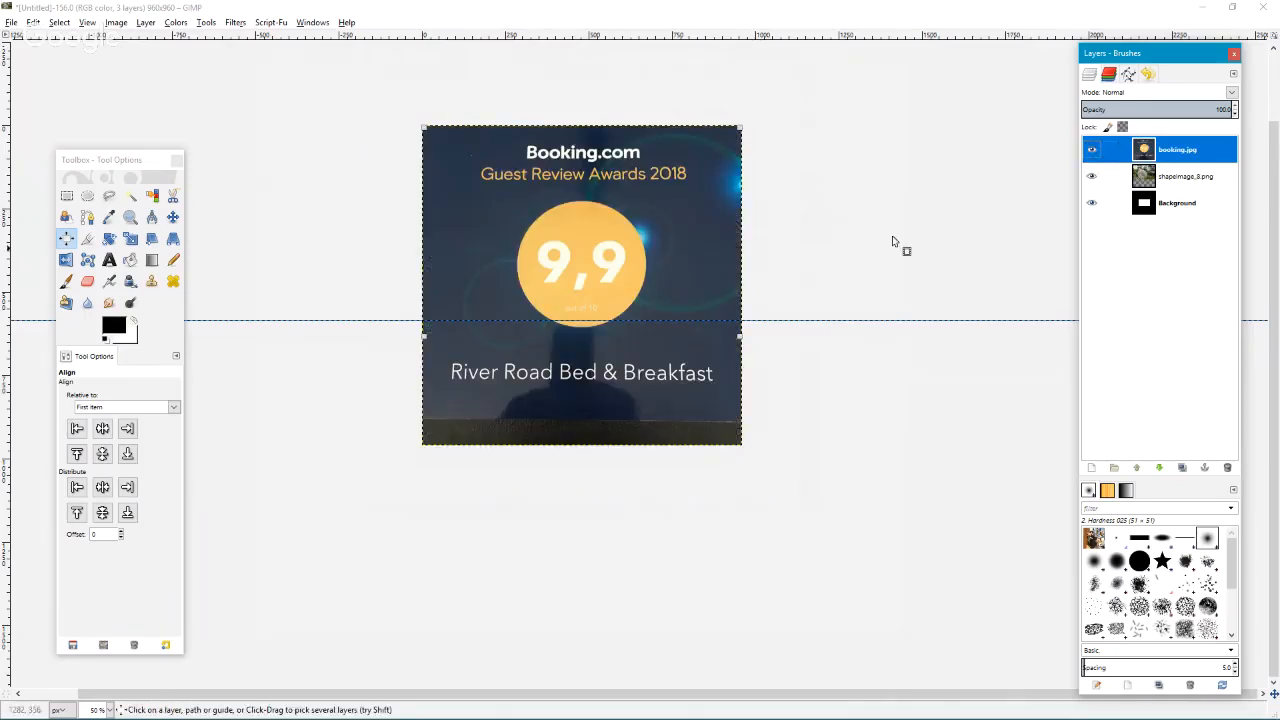
click(1095, 180)
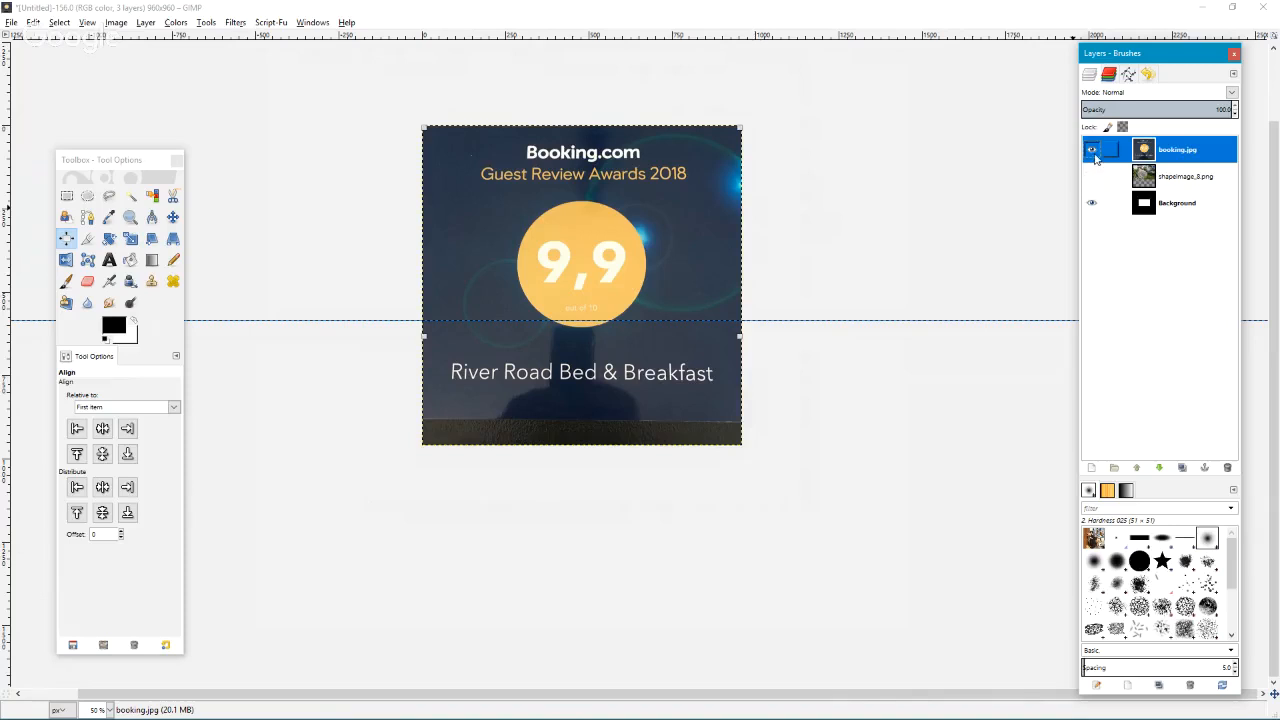
click(1095, 154)
click(1095, 181)
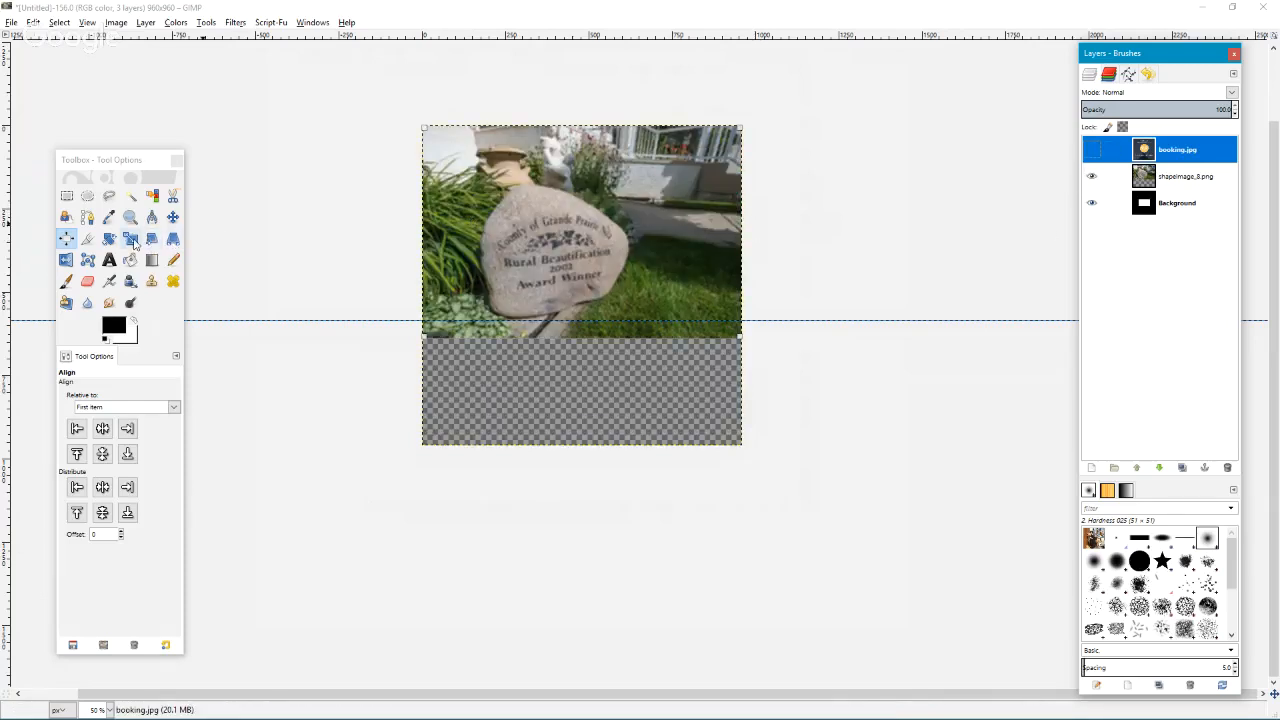
- Outline a crop area of about 688 × 634 px around the stone, starting at x 50, y 0
click(87, 238)
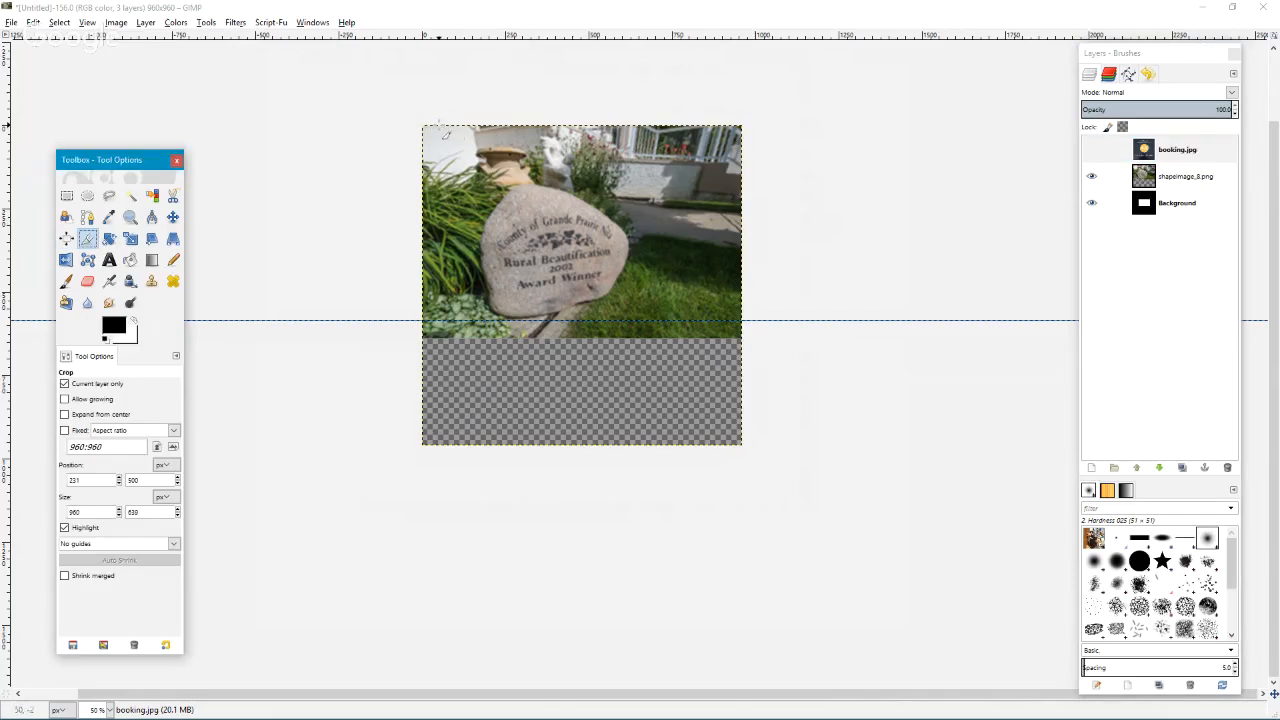
drag(440, 126, 645, 338)
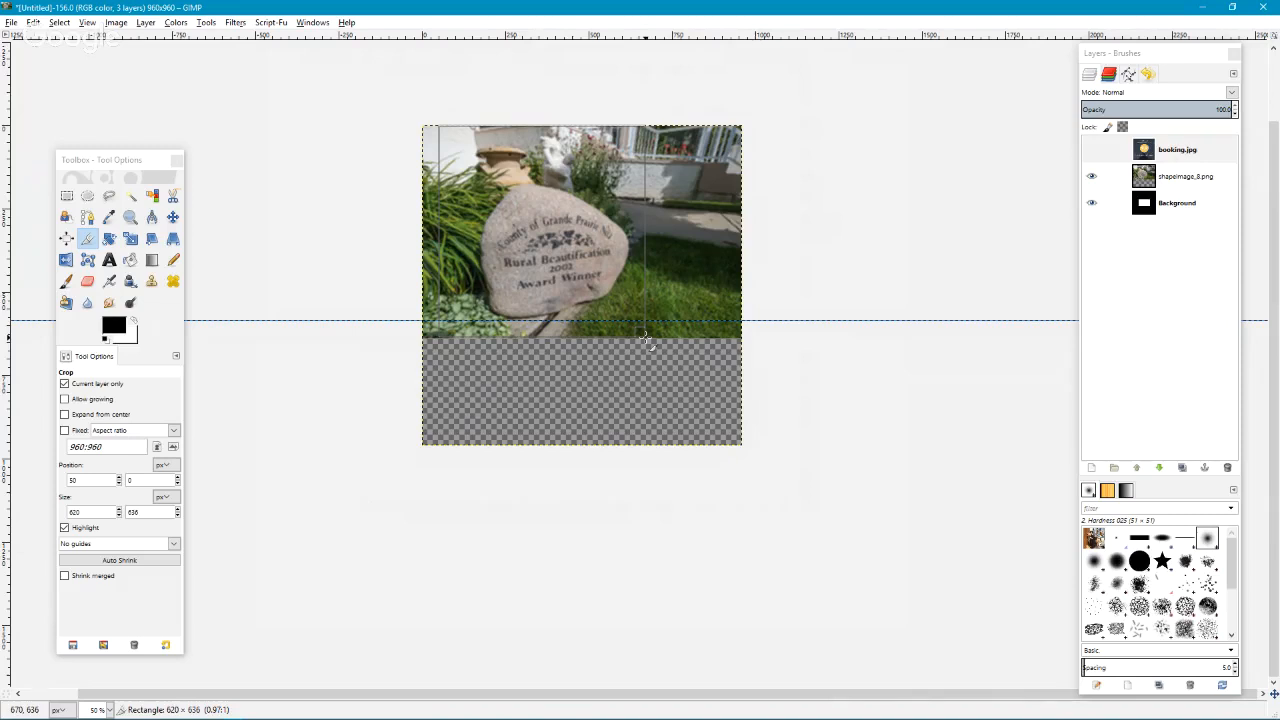
drag(646, 338, 669, 343)
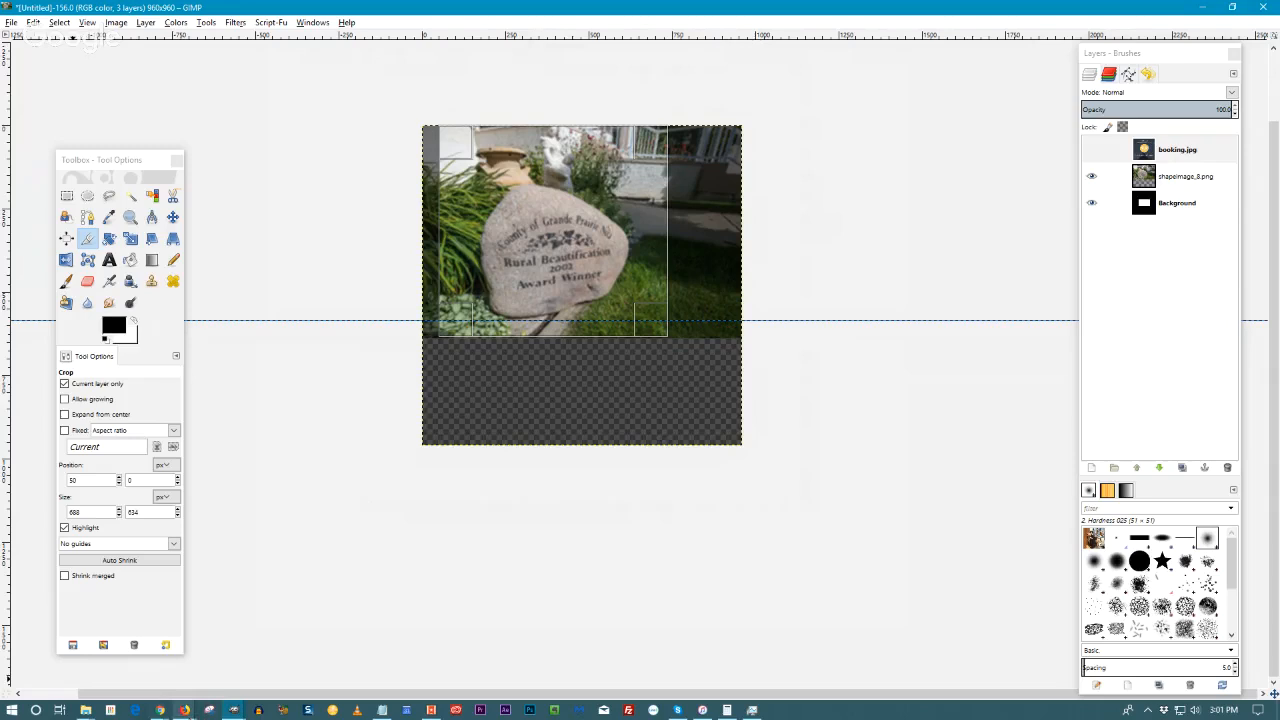
- Switch to Firefox and bring up the old River Road site's About page containing the original stone photo
mouse_move(184, 710)
click(224, 660)
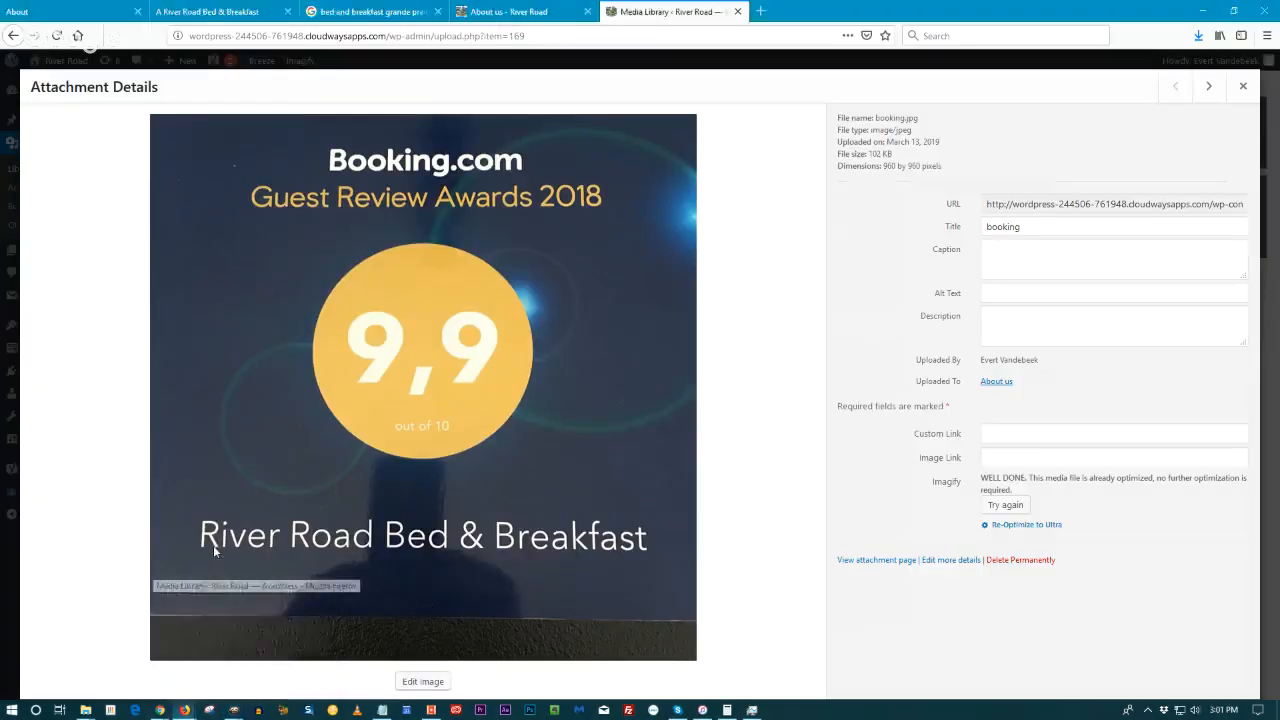
click(215, 11)
click(378, 11)
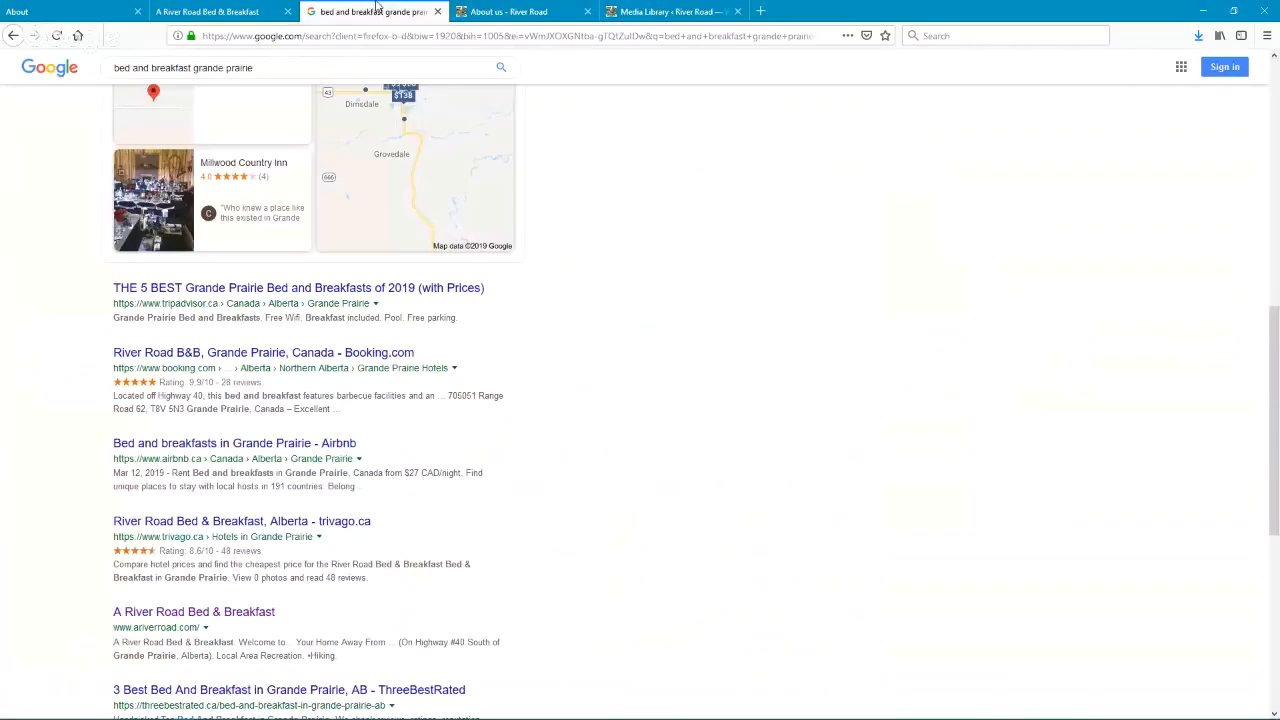
click(228, 11)
click(455, 7)
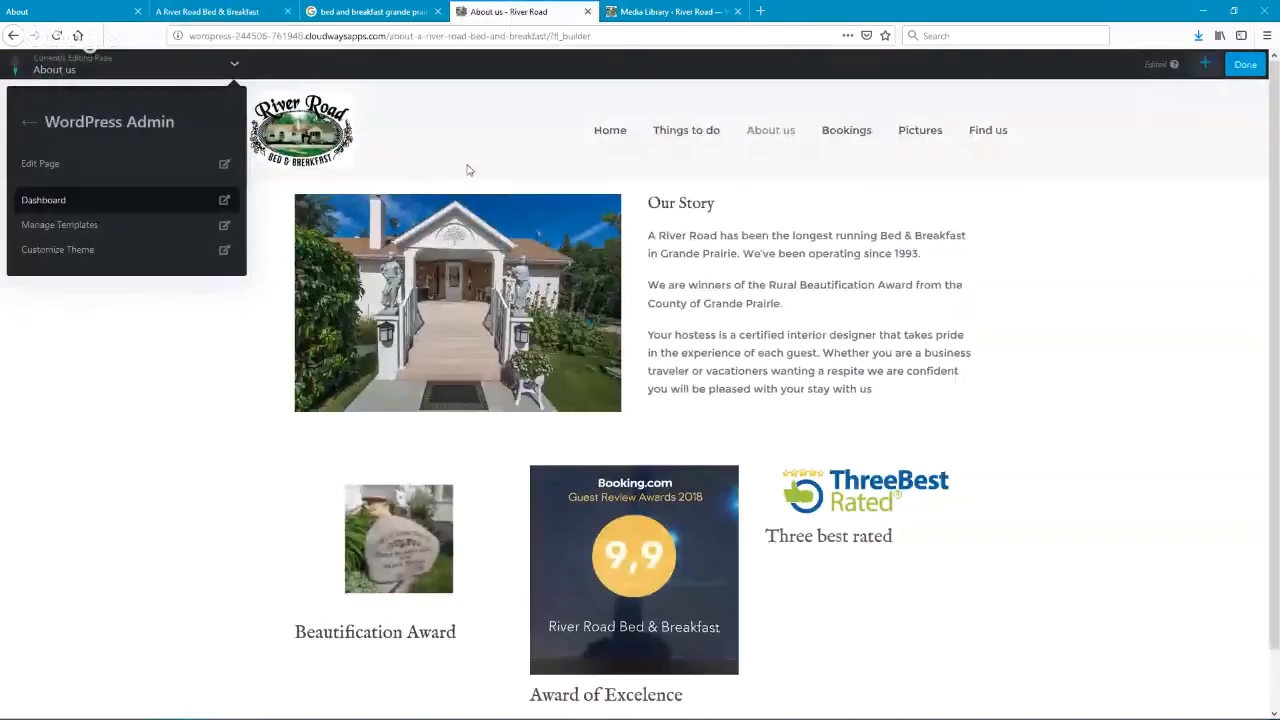
click(70, 8)
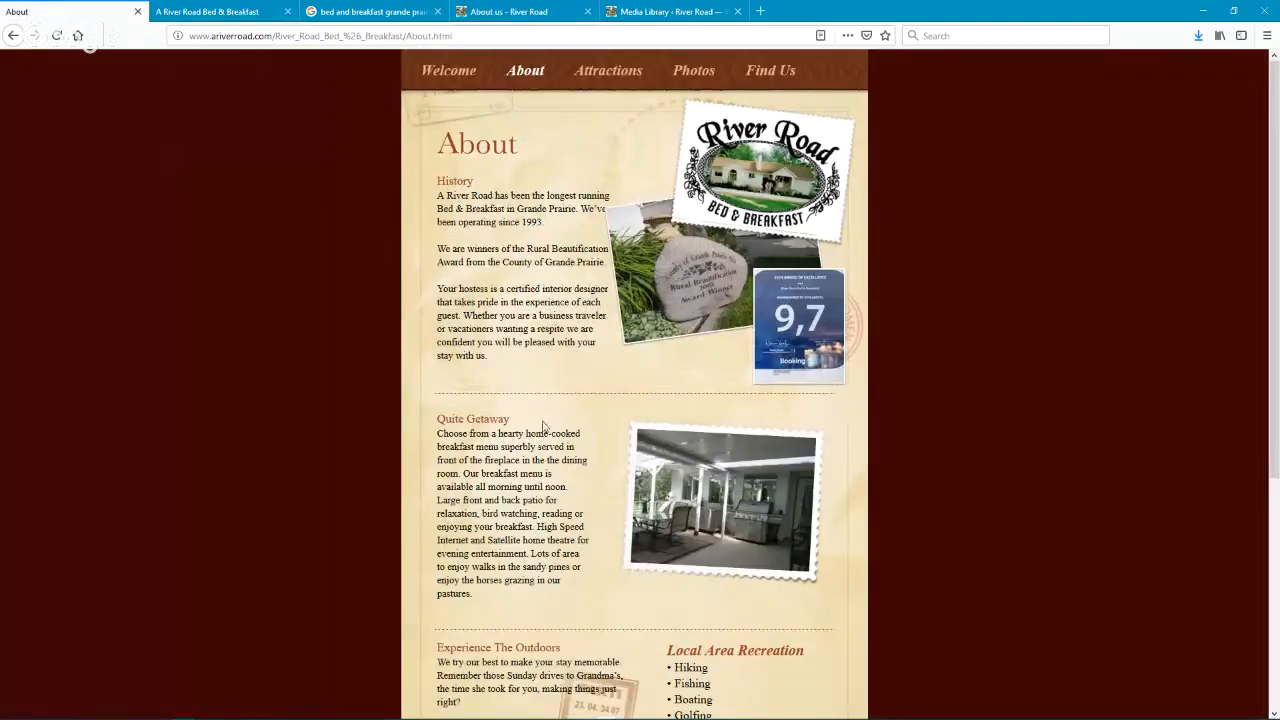
right_click(656, 284)
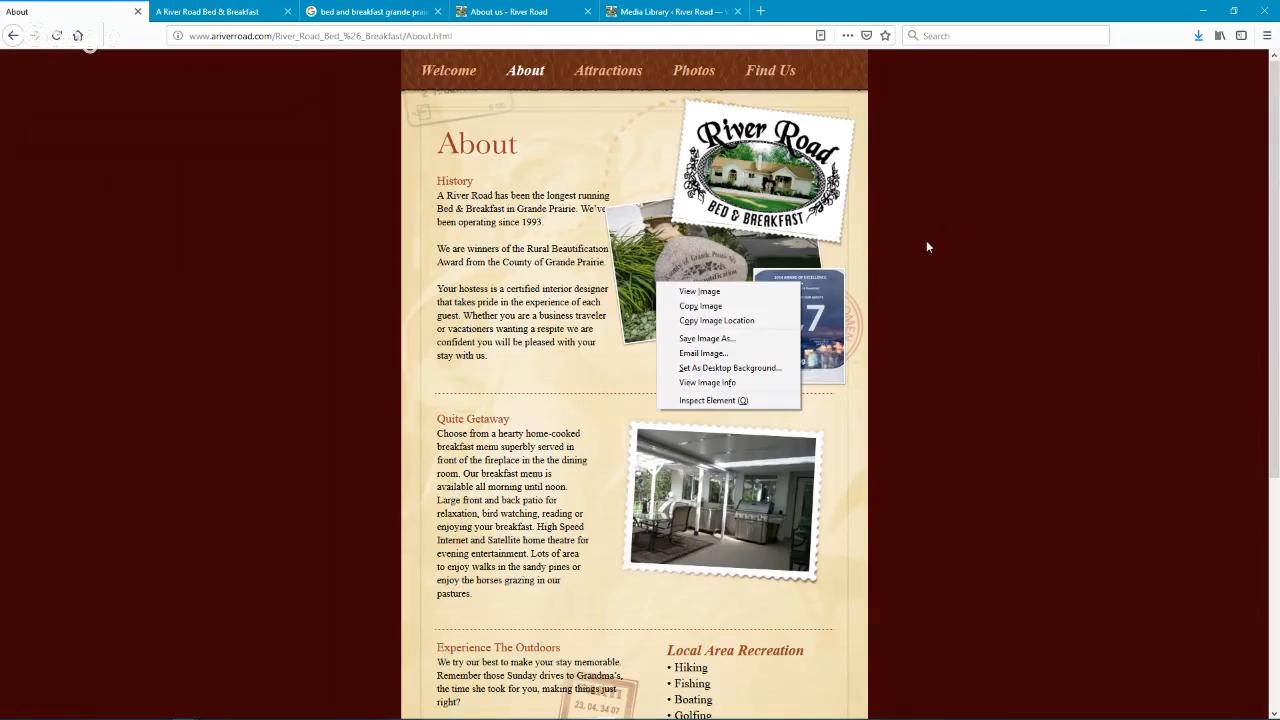
click(322, 57)
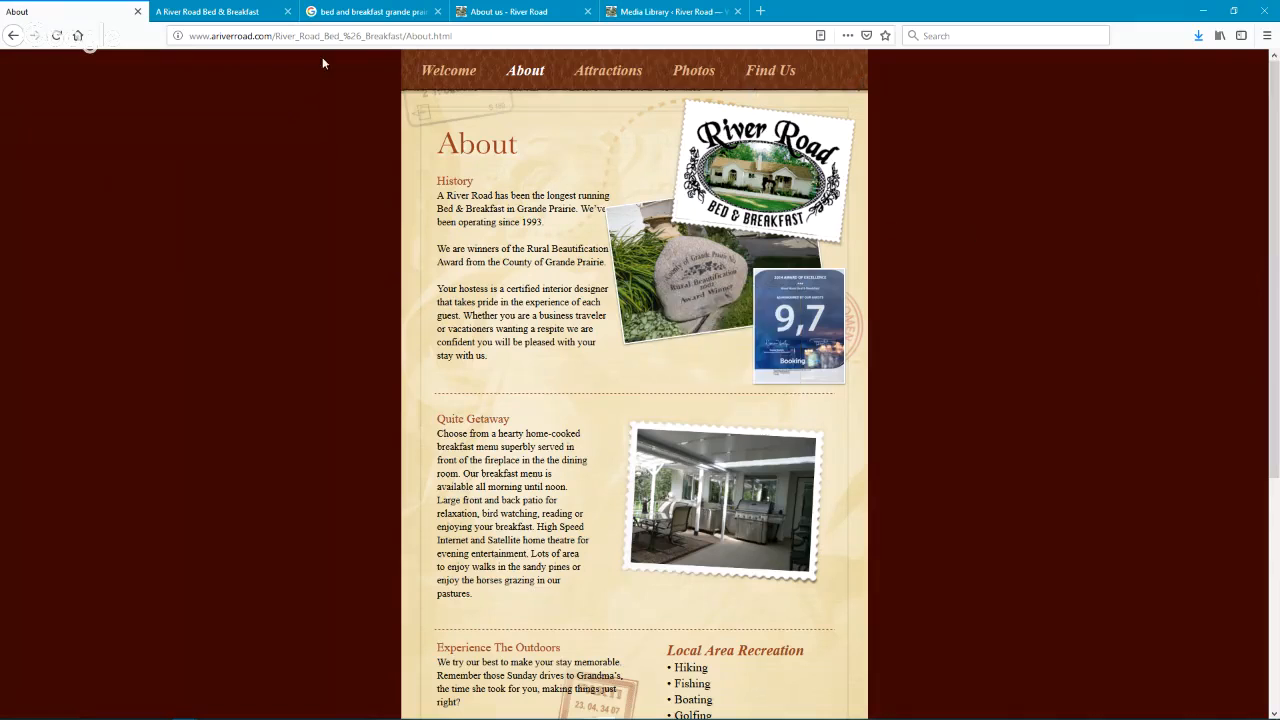
click(267, 35)
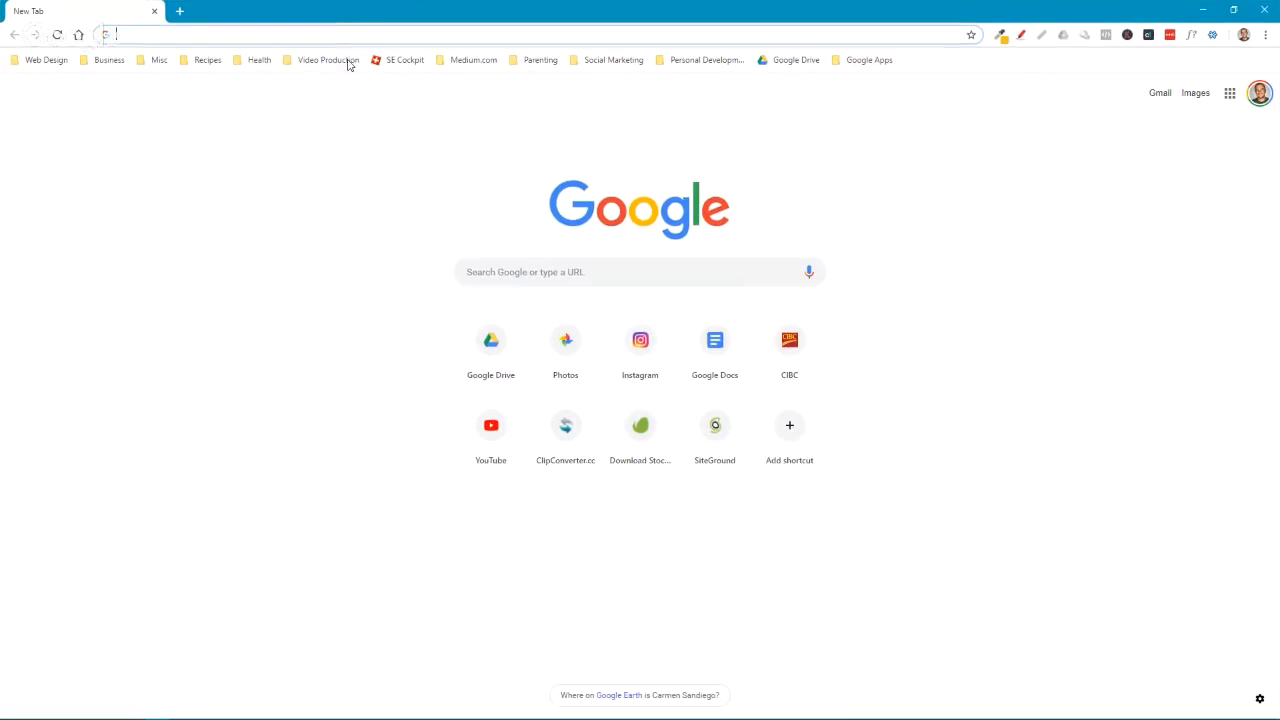
text(http://www.ariverroad.com/River_Road_Bed_%26_Breakfast/About.html)
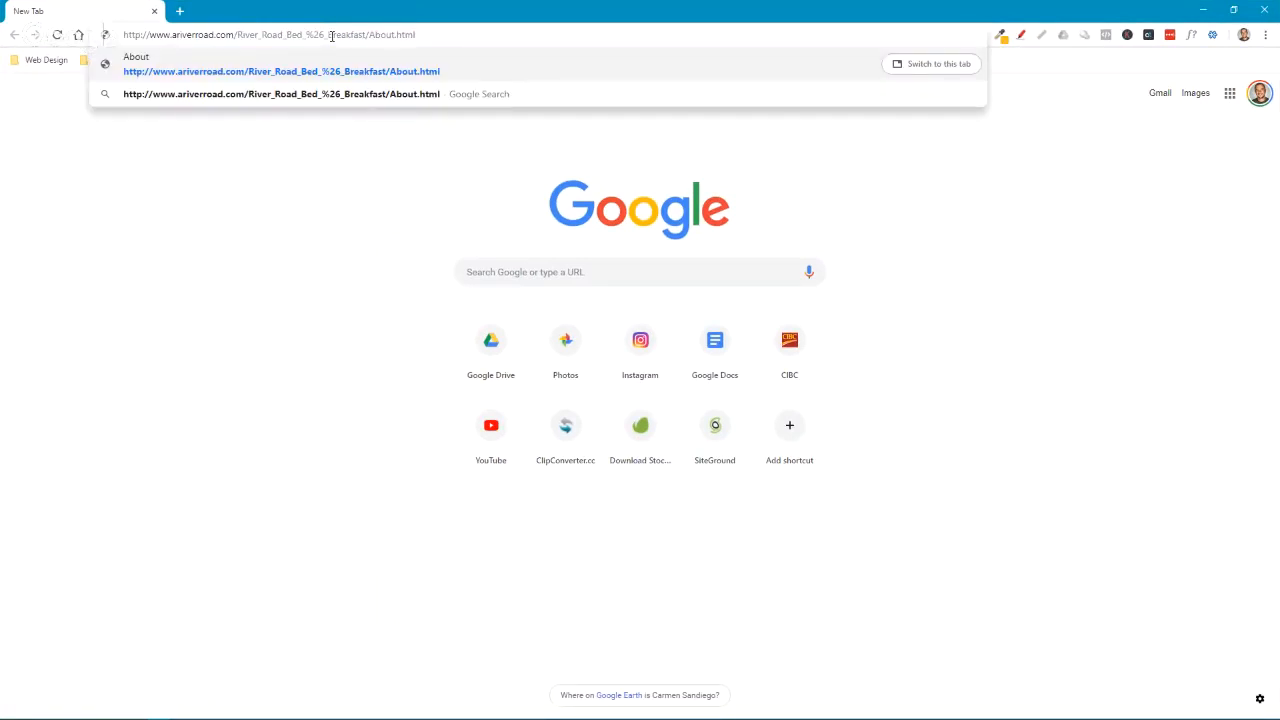
key(Return)
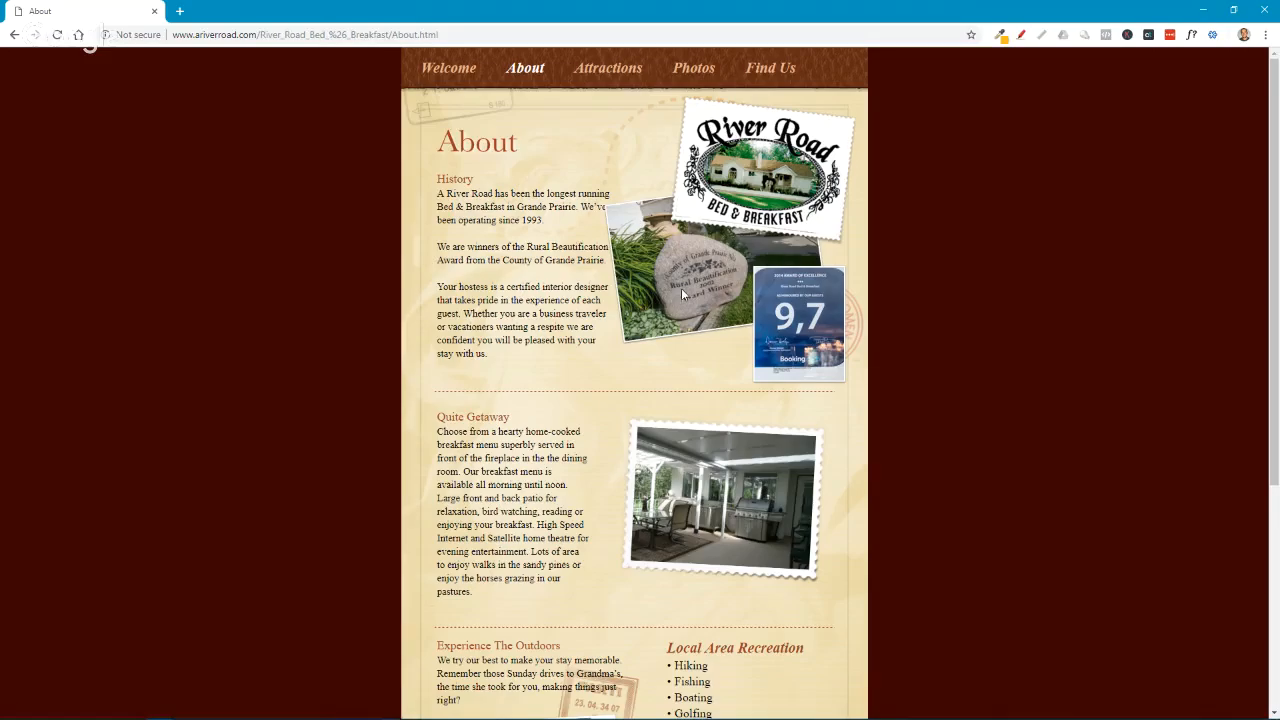
- Search Google for the stone photo on the About page and examine the pages that include matching images
right_click(683, 290)
click(746, 361)
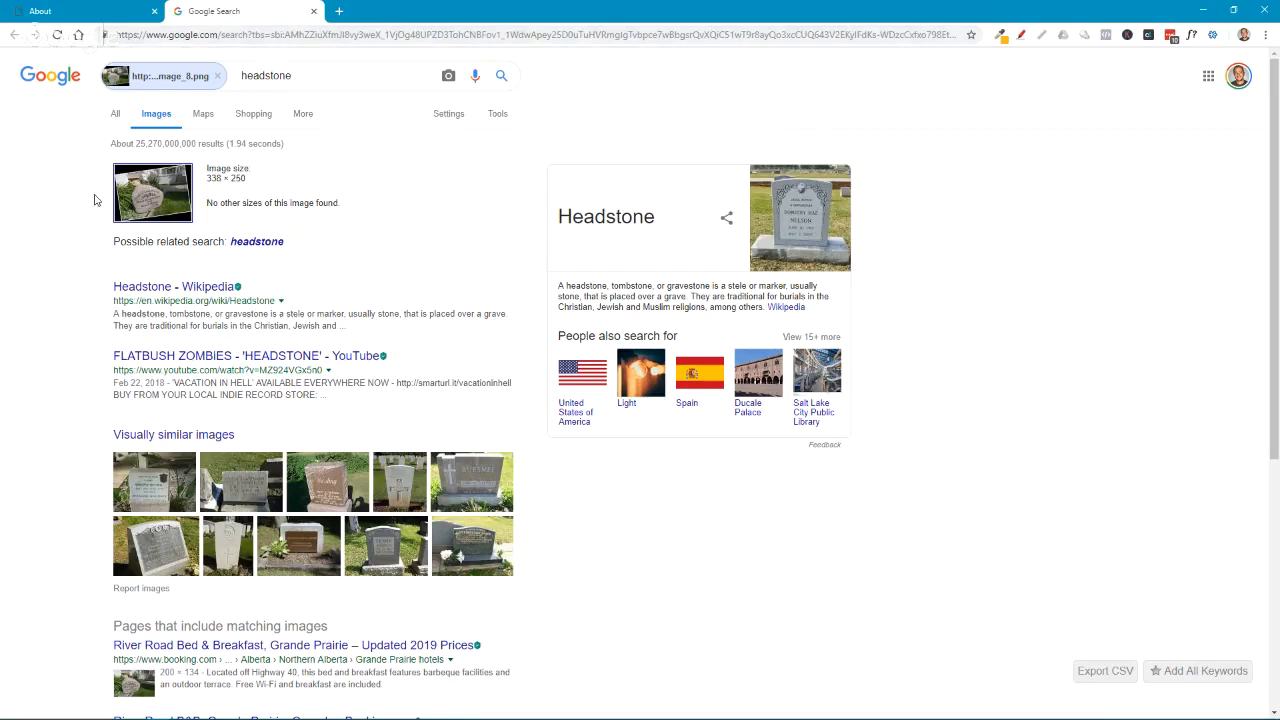
scroll(204, 412, down, 3)
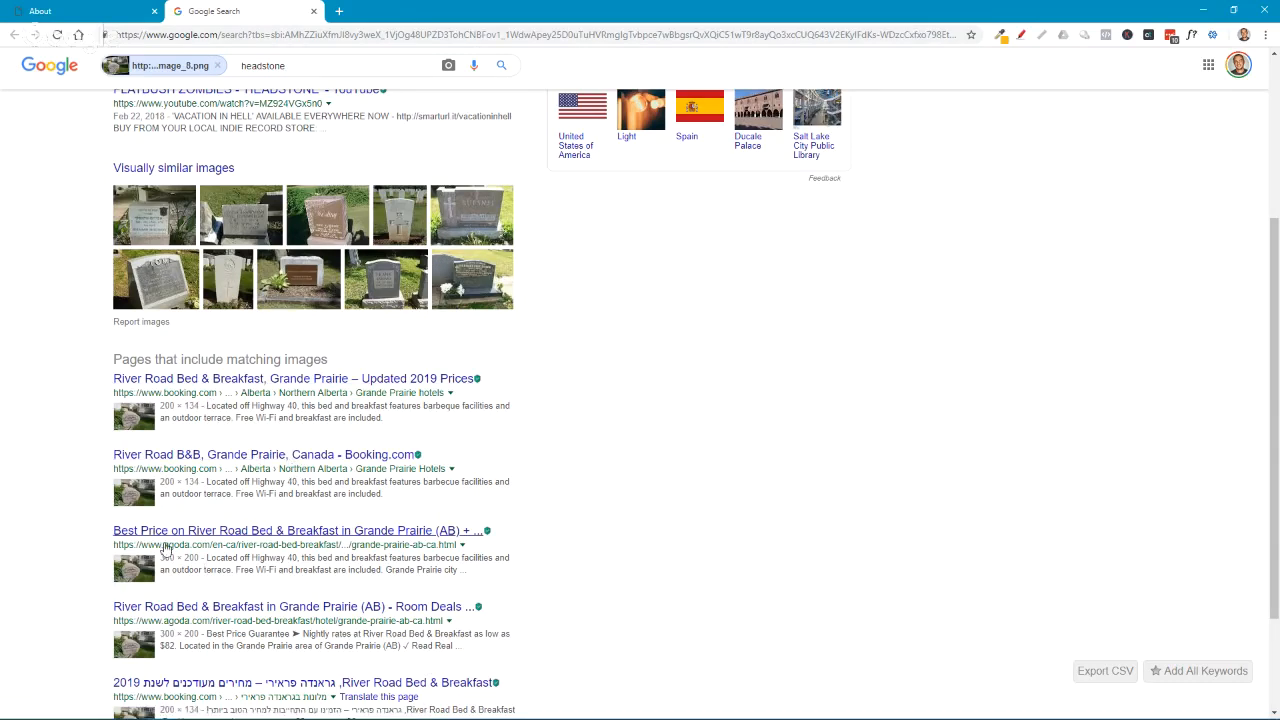
scroll(227, 557, down, 1)
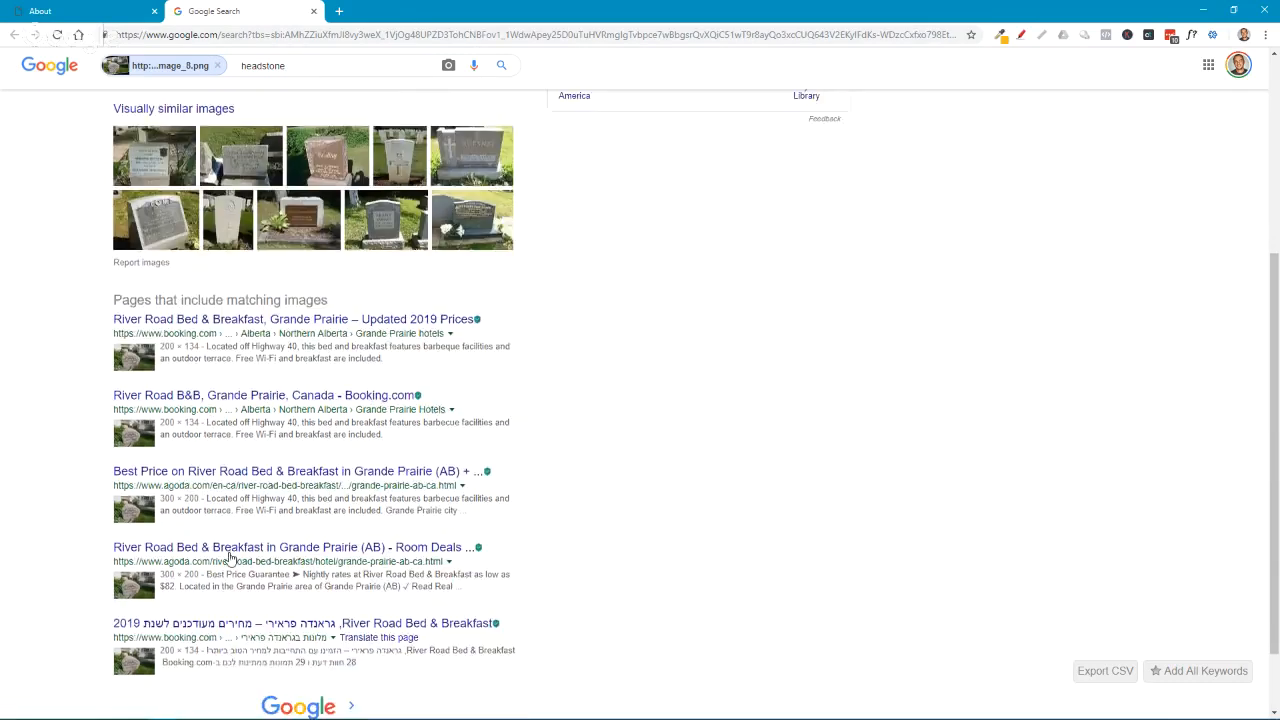
scroll(190, 480, up, 3)
scroll(172, 278, down, 5)
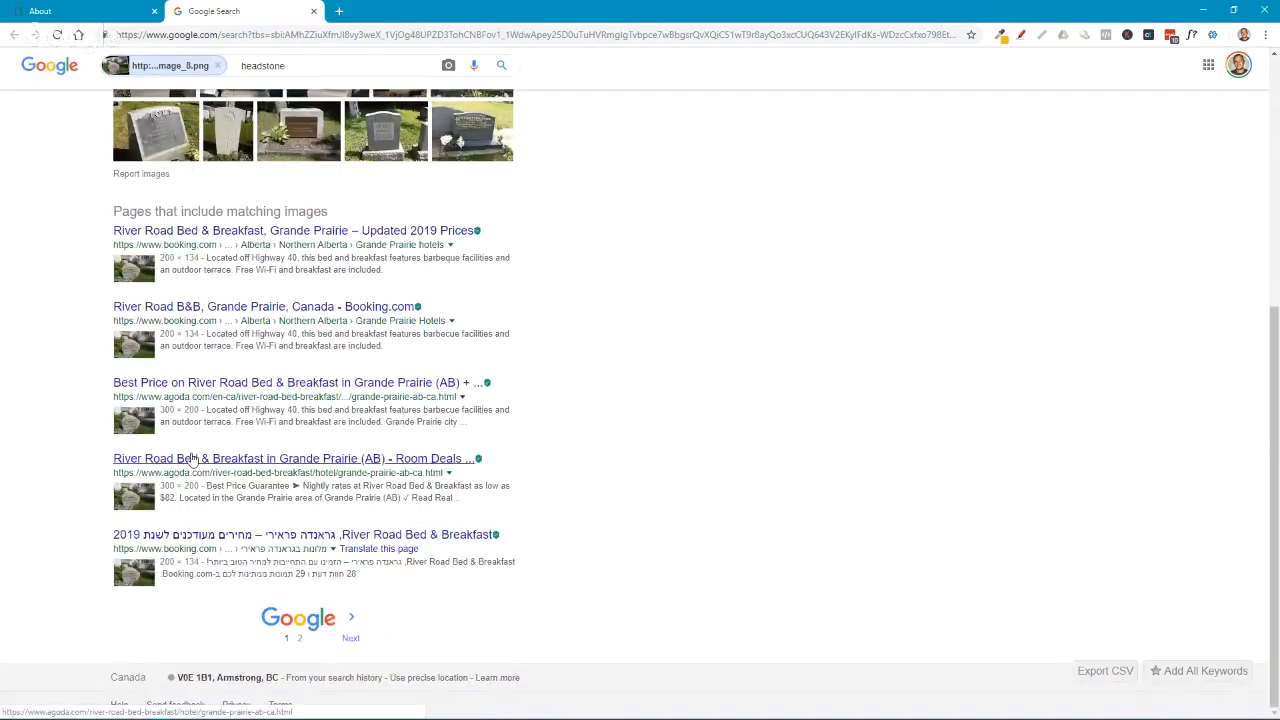
- View the matching stone photo from the Agoda search result at a larger size
click(148, 424)
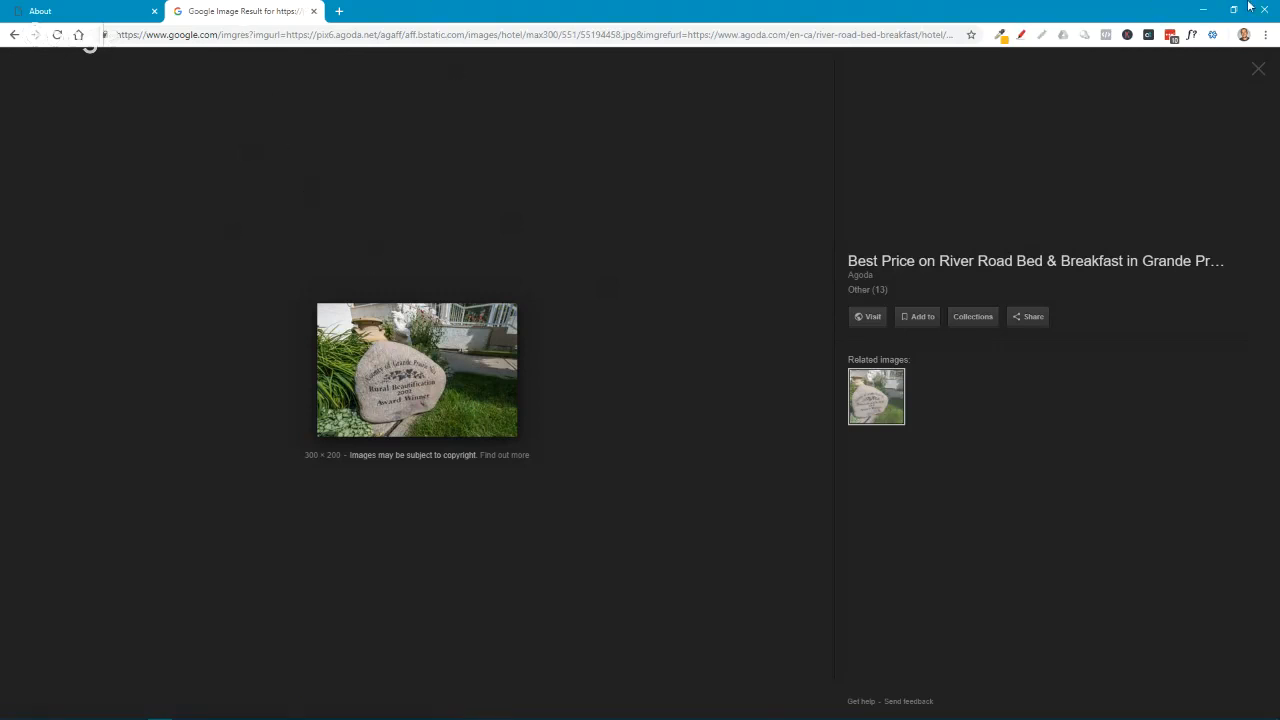
click(1207, 10)
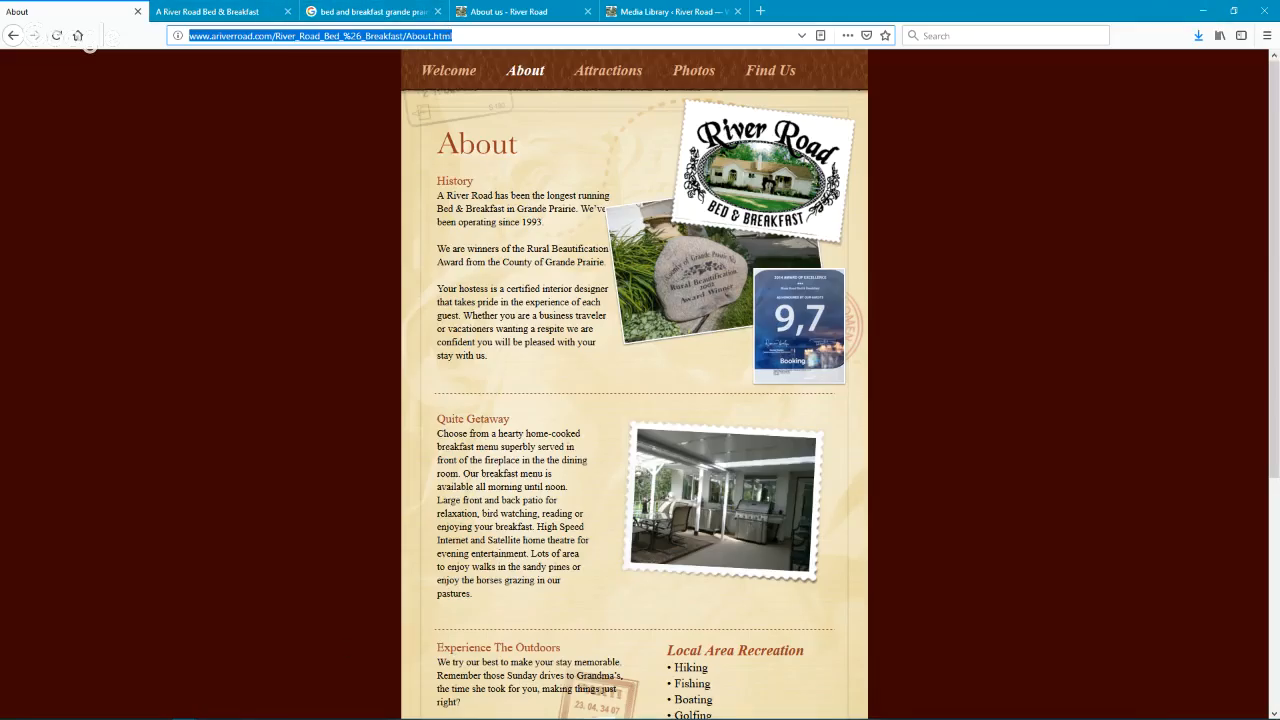
- Switch to the award image in GIMP and finish the pending 688 × 634 px crop on the booking.jpg layer
mouse_move(187, 711)
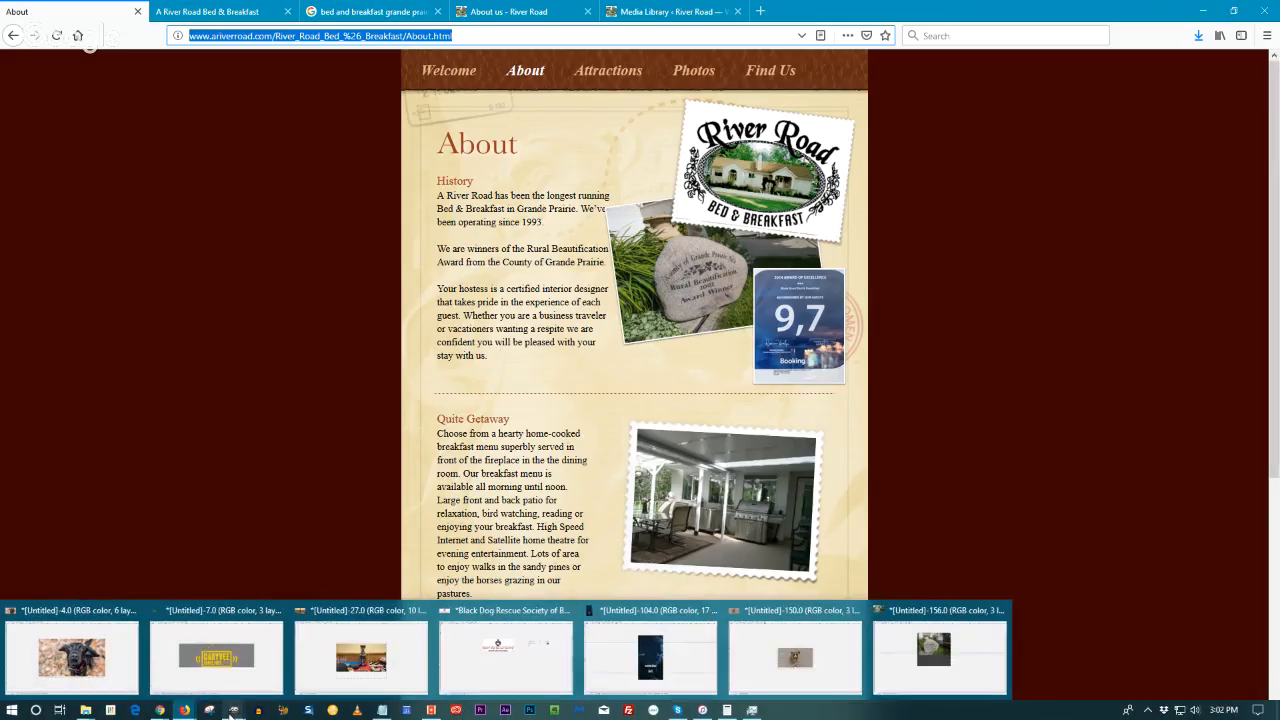
click(965, 665)
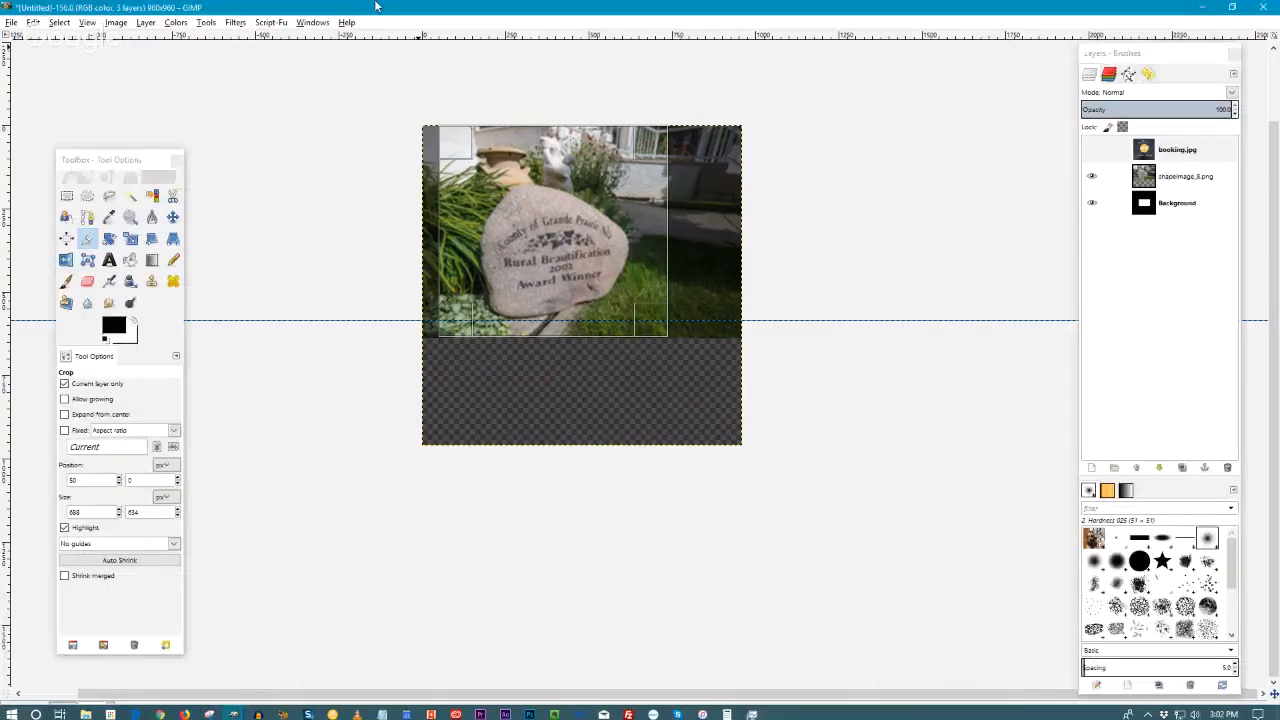
key(Escape)
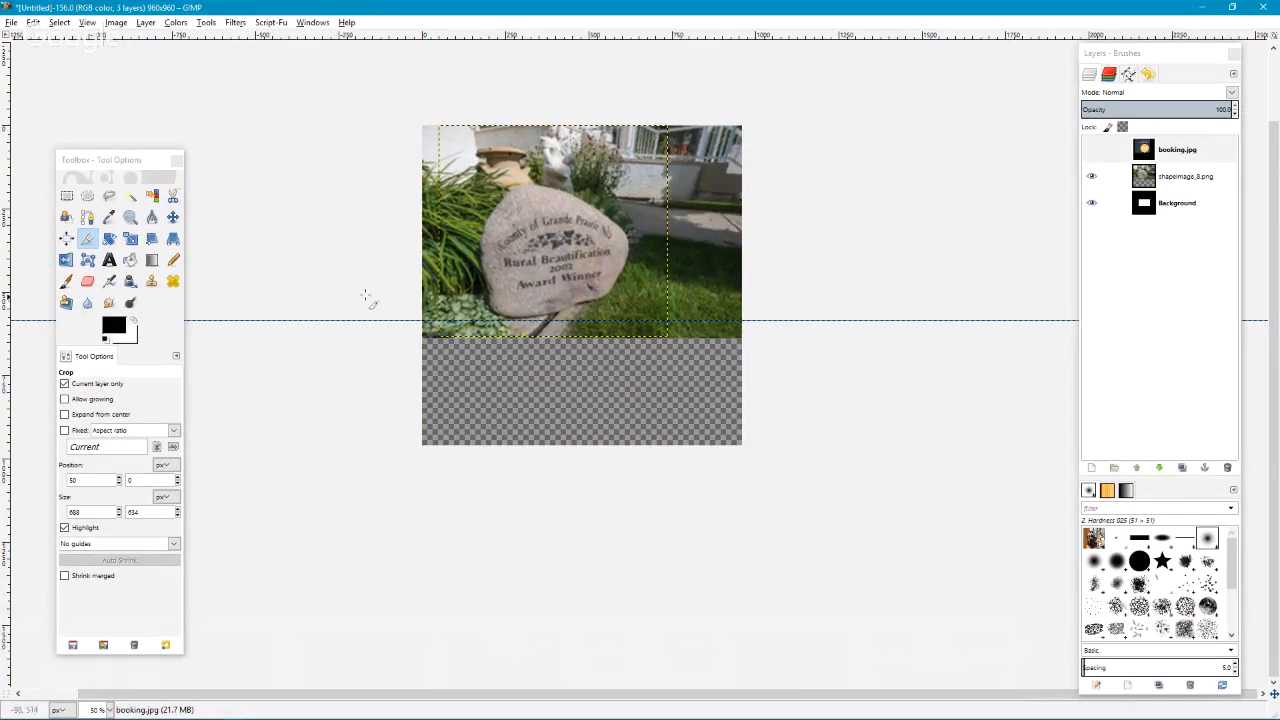
- Scale the shapeimage_8.png layer proportionally from its corner until it fills the full height of the canvas
click(1102, 180)
click(1092, 177)
click(1092, 177)
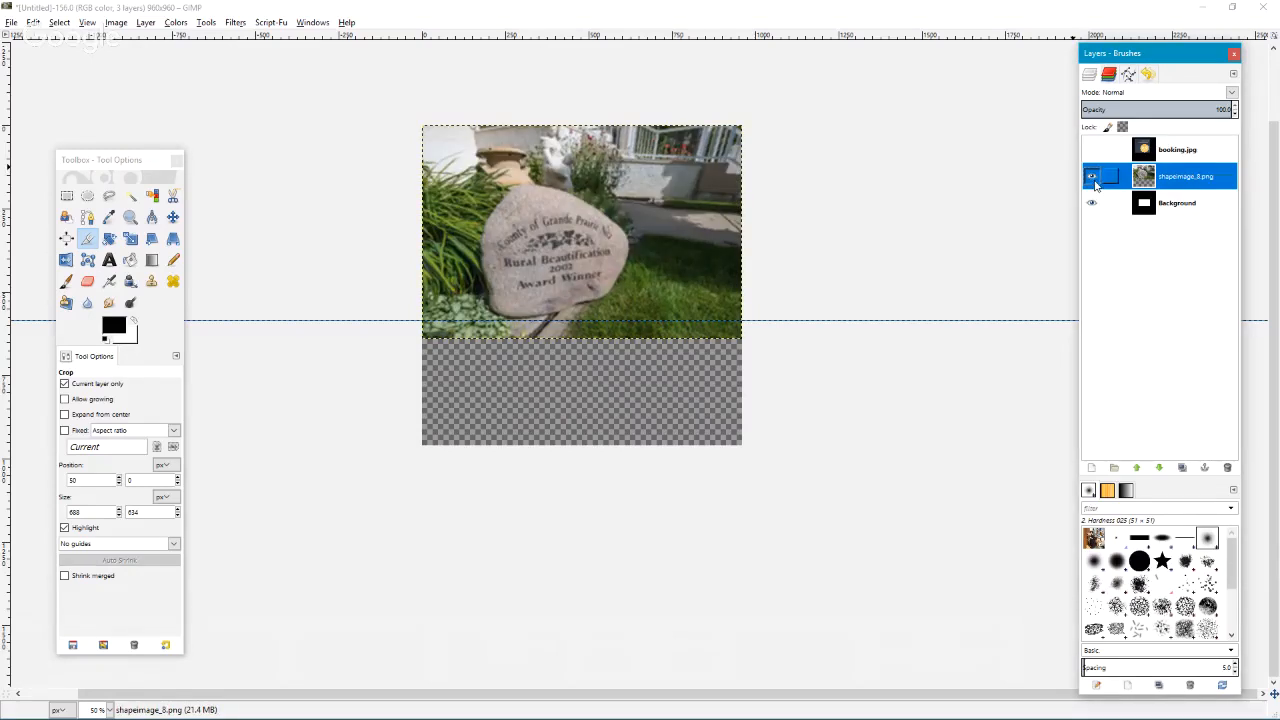
click(130, 238)
click(520, 265)
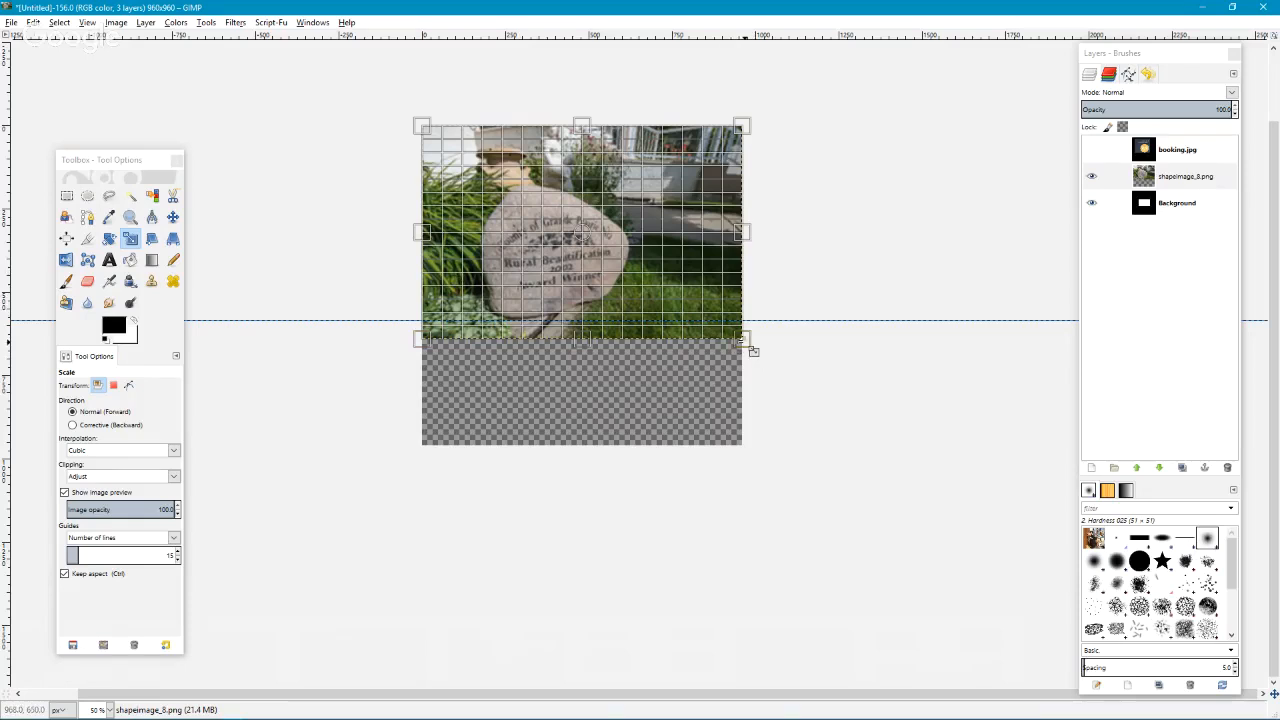
key(Tab)
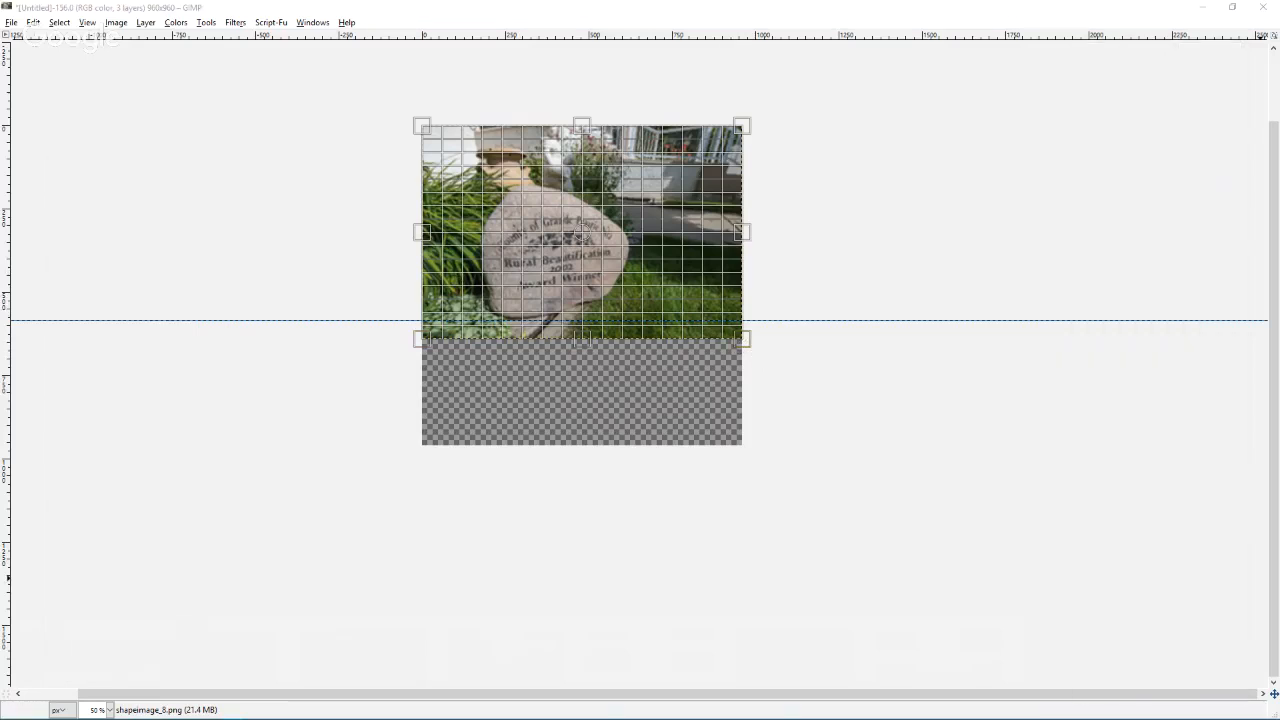
drag(743, 338, 903, 445)
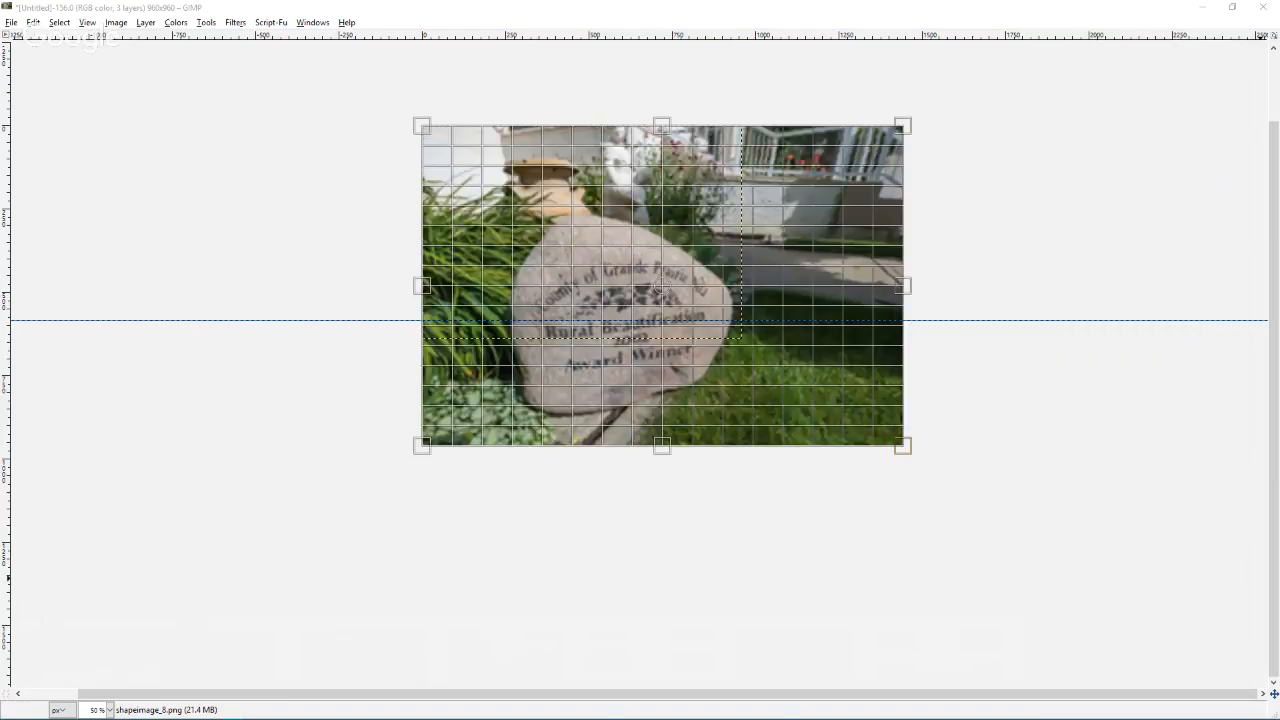
key(Return)
- Move the enlarged stone layer left so the engraved stone sits centred on the square canvas
key(Tab)
click(66, 238)
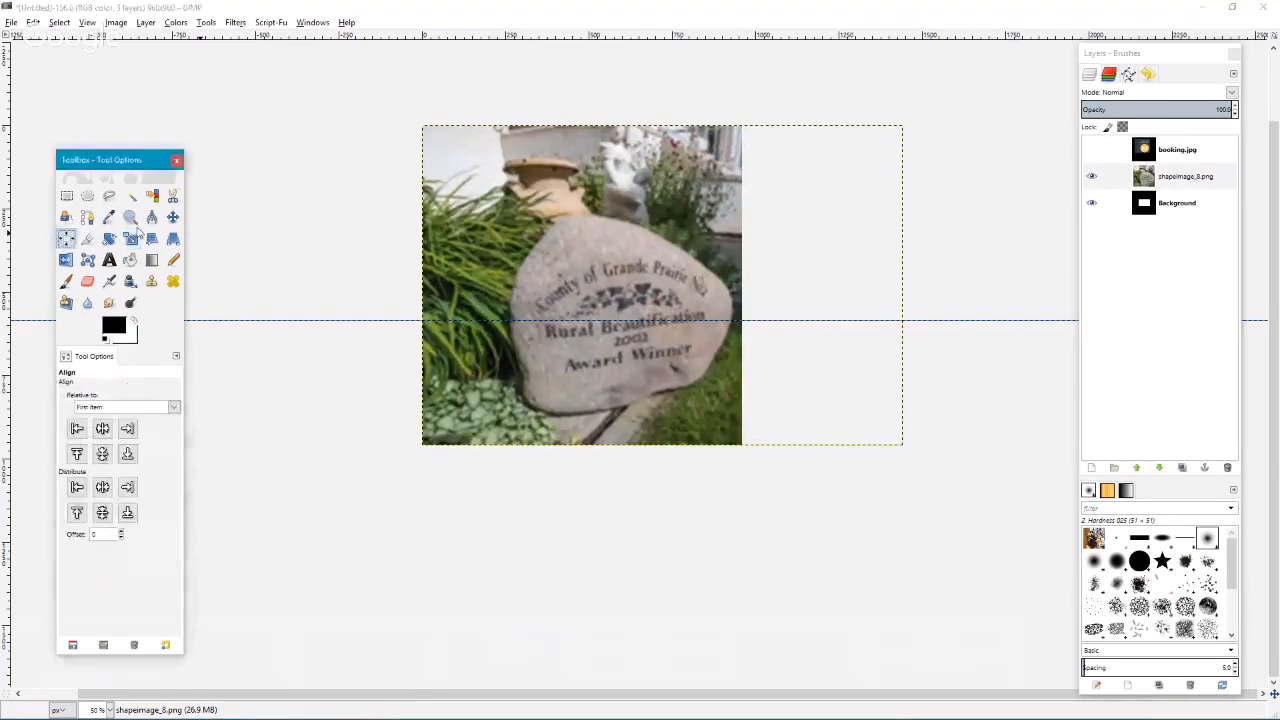
click(173, 217)
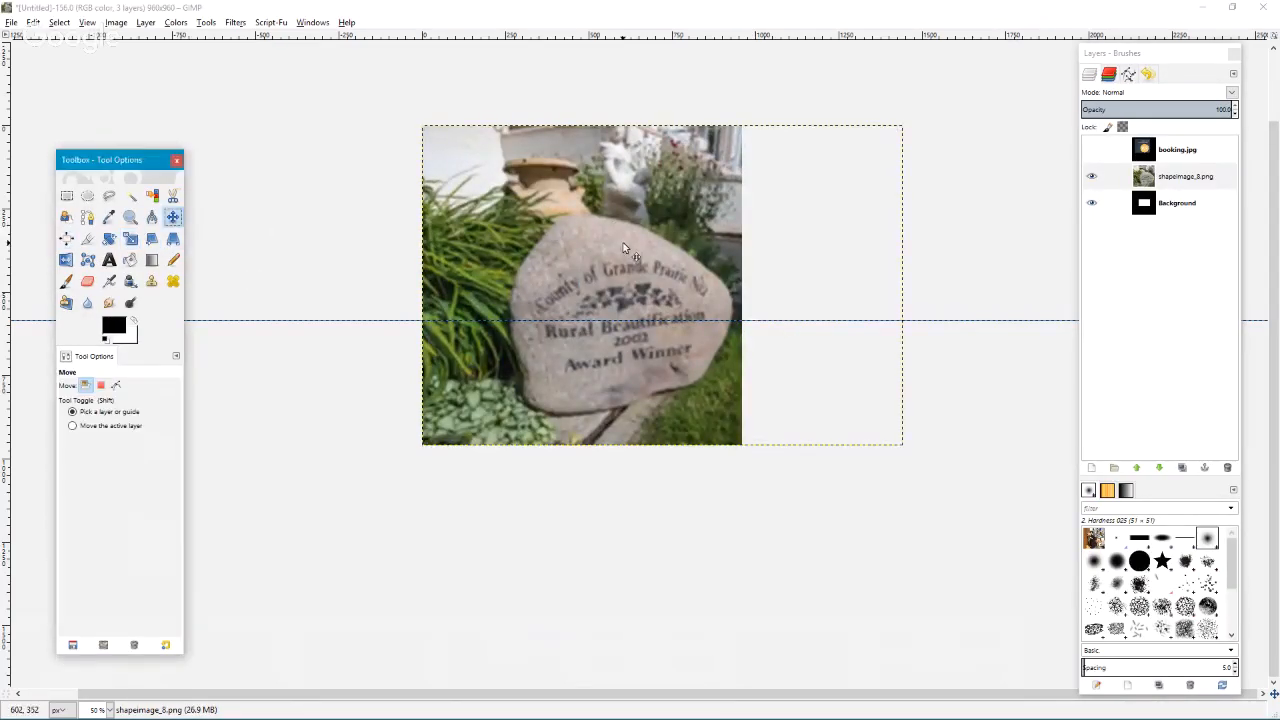
drag(623, 243, 583, 244)
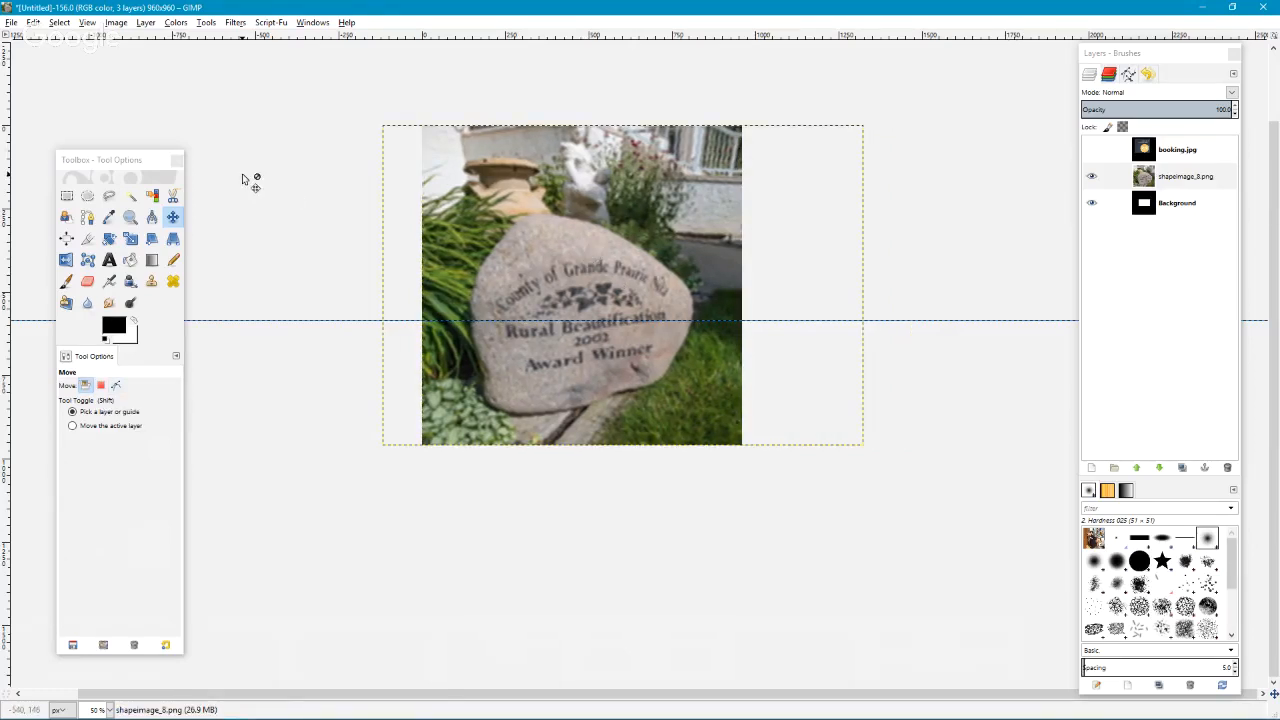
- Show the cropped booking.jpg layer and add the full, uncropped booking.jpg image as a new layer
click(1091, 150)
click(1098, 149)
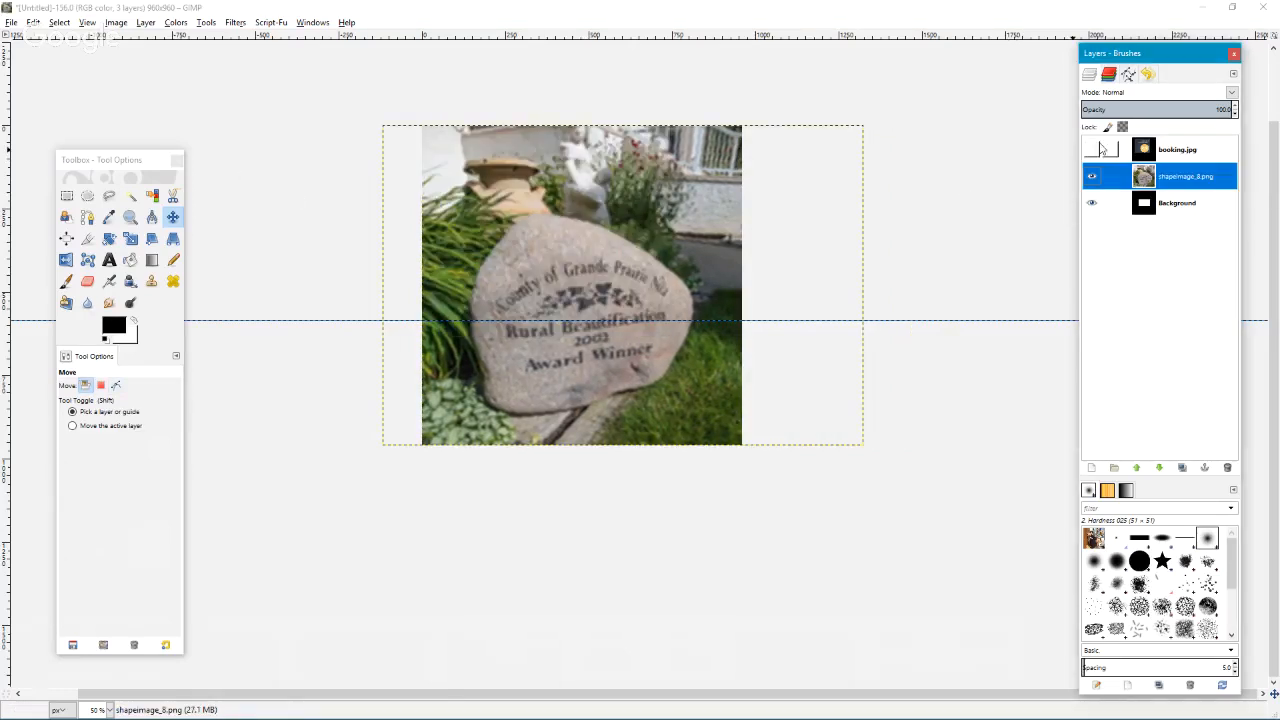
click(1092, 150)
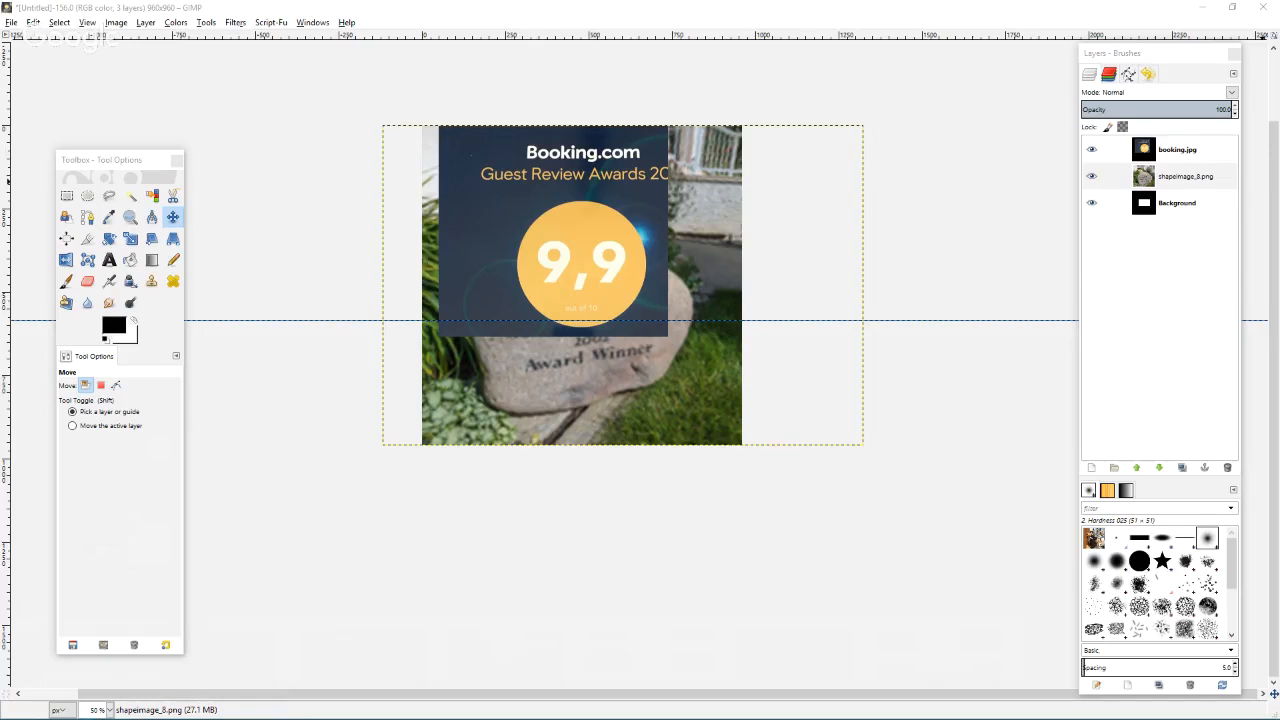
drag(620, 328, 622, 328)
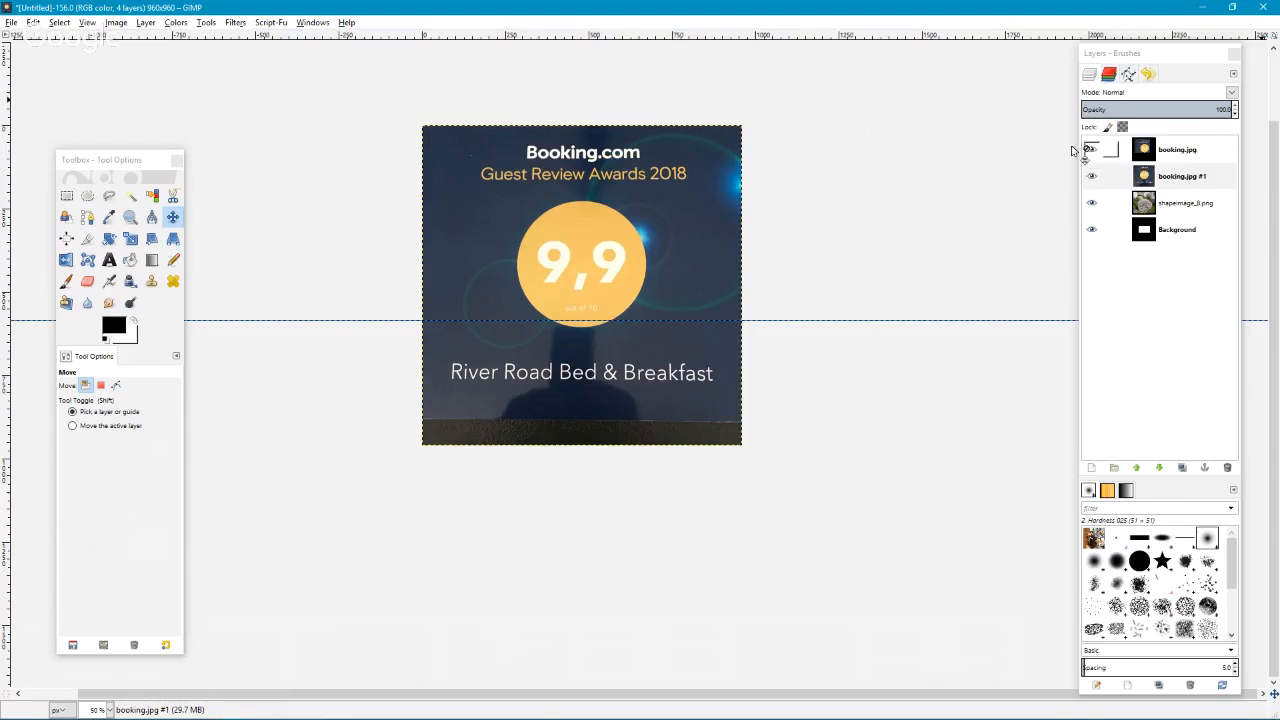
- Compare the two Booking.com award layers, hide booking.jpg #1 and delete the cropped booking.jpg layer
click(1176, 178)
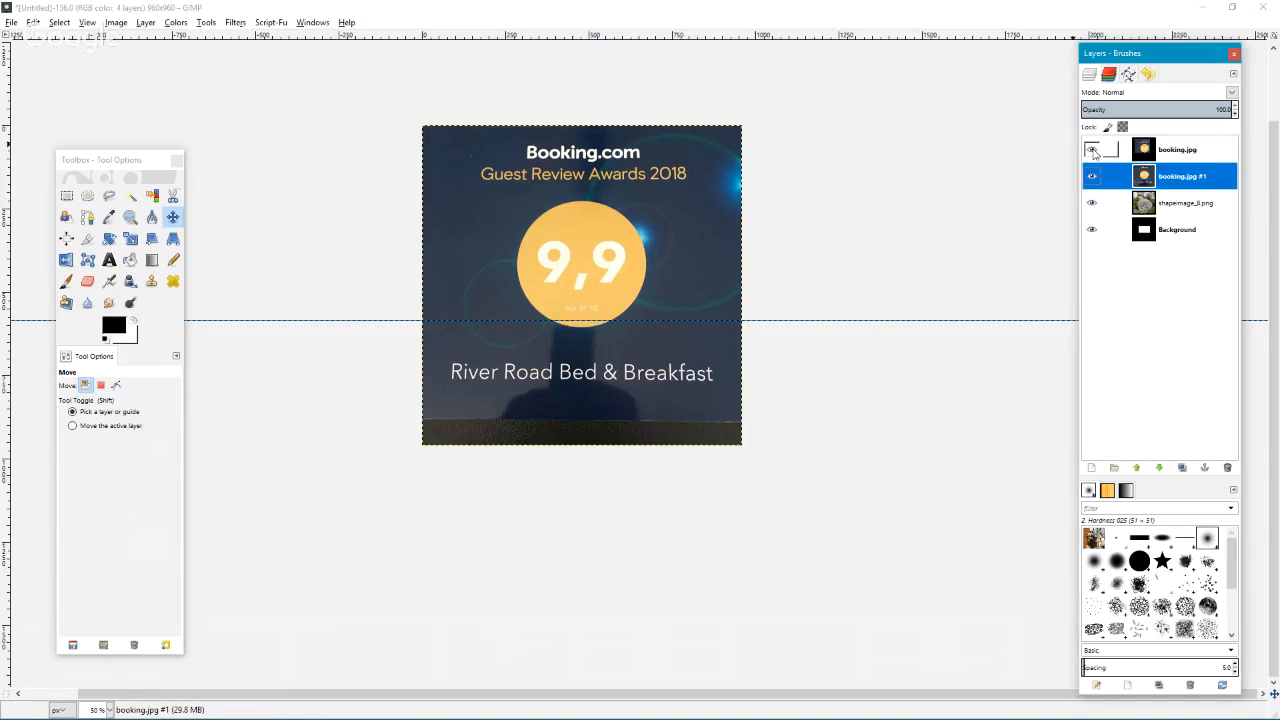
click(1140, 149)
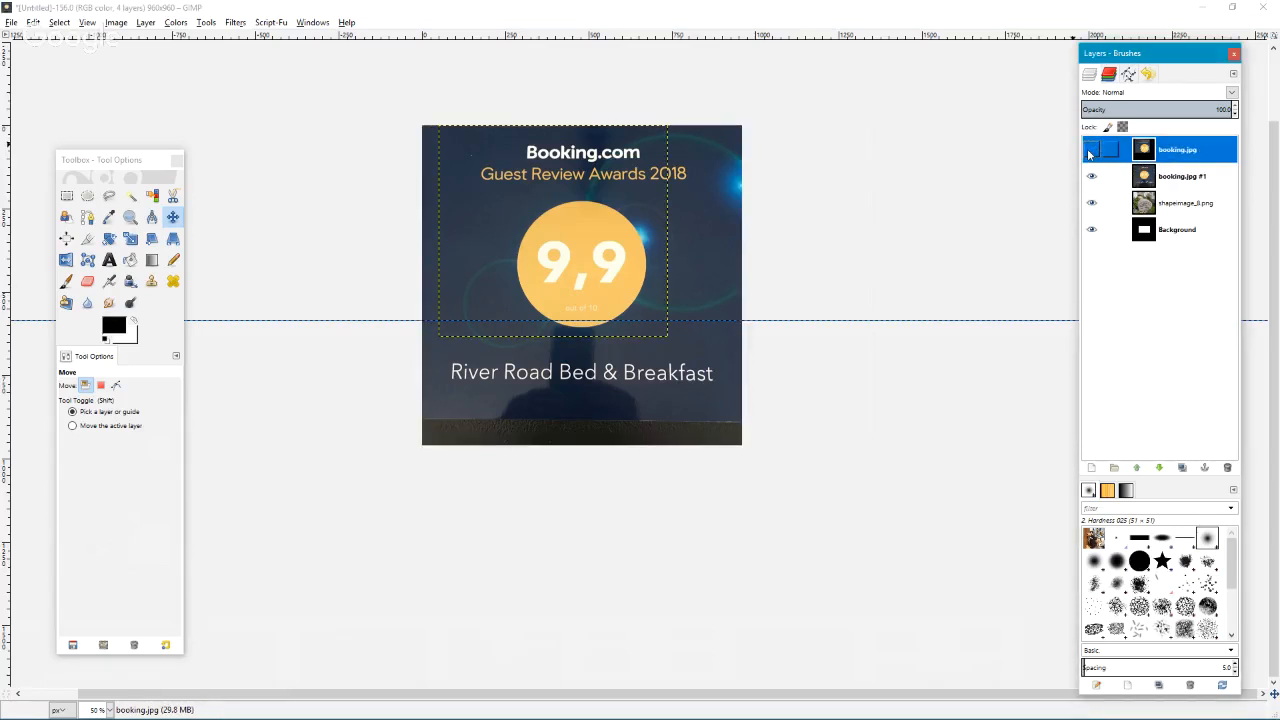
click(1090, 151)
click(1091, 176)
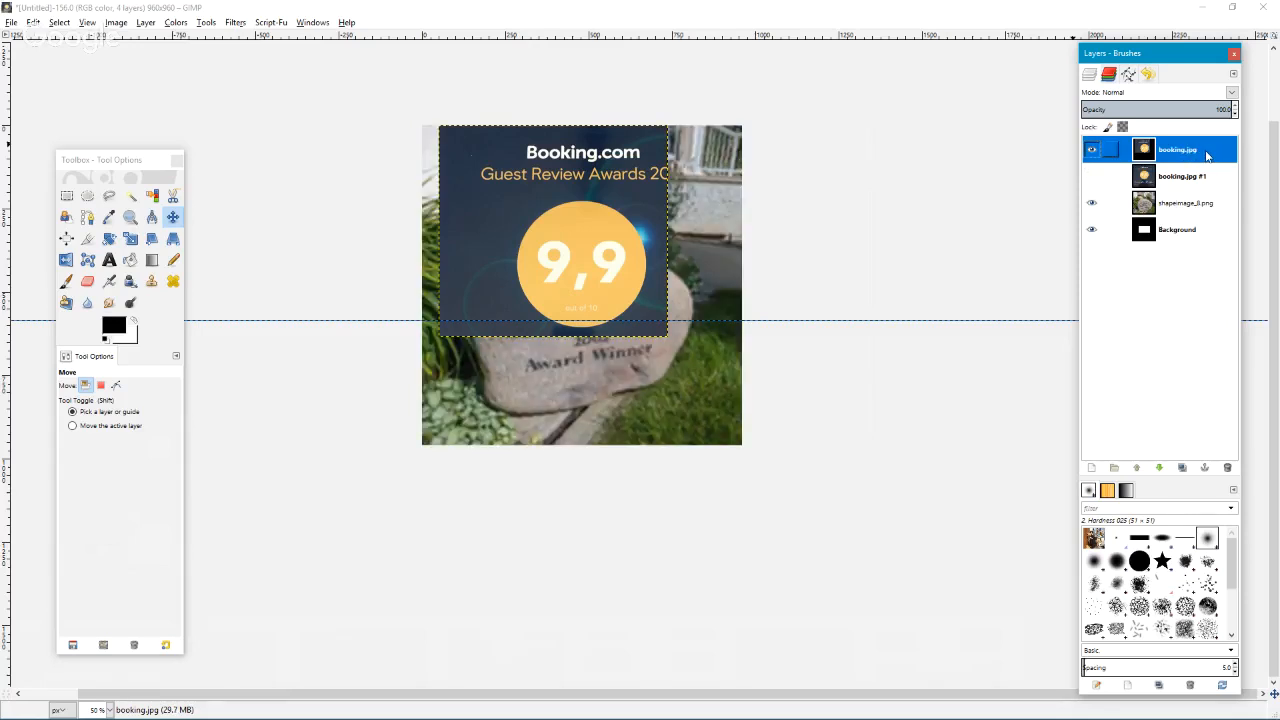
click(1227, 467)
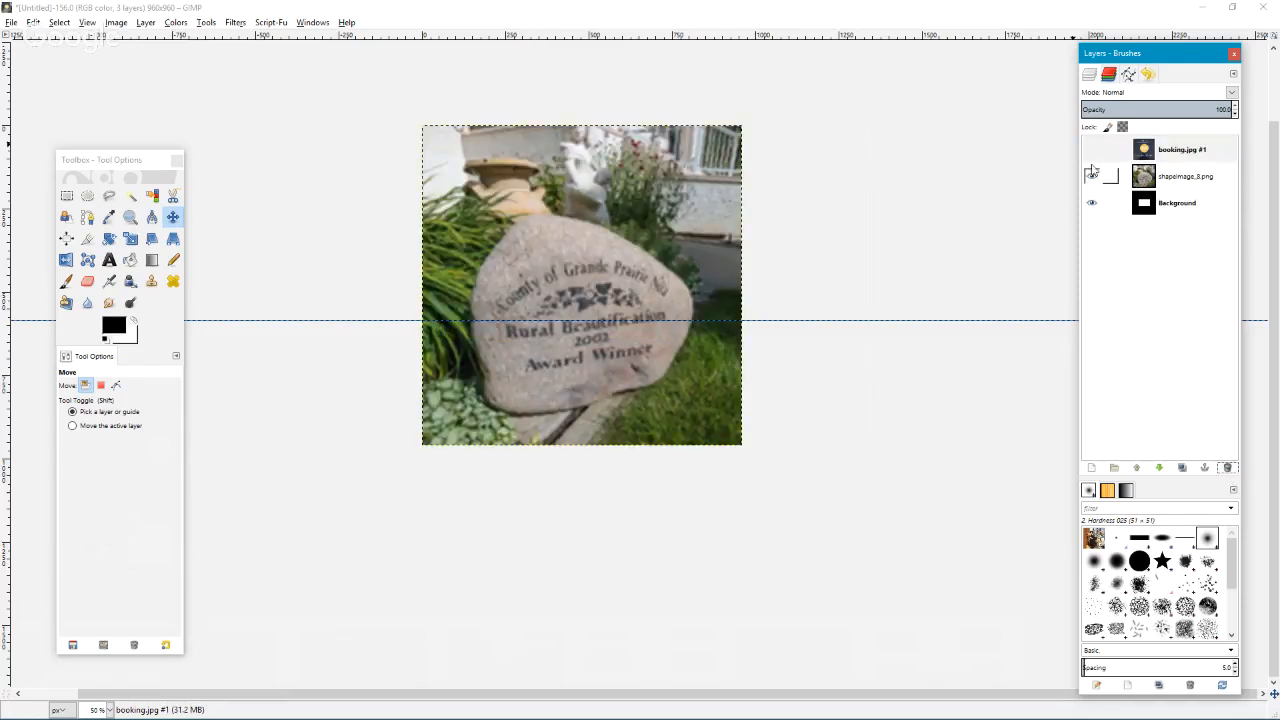
- Toggle the booking.jpg #1 layer's visibility to compare the award image with the stone photo, leaving it hidden
click(1091, 149)
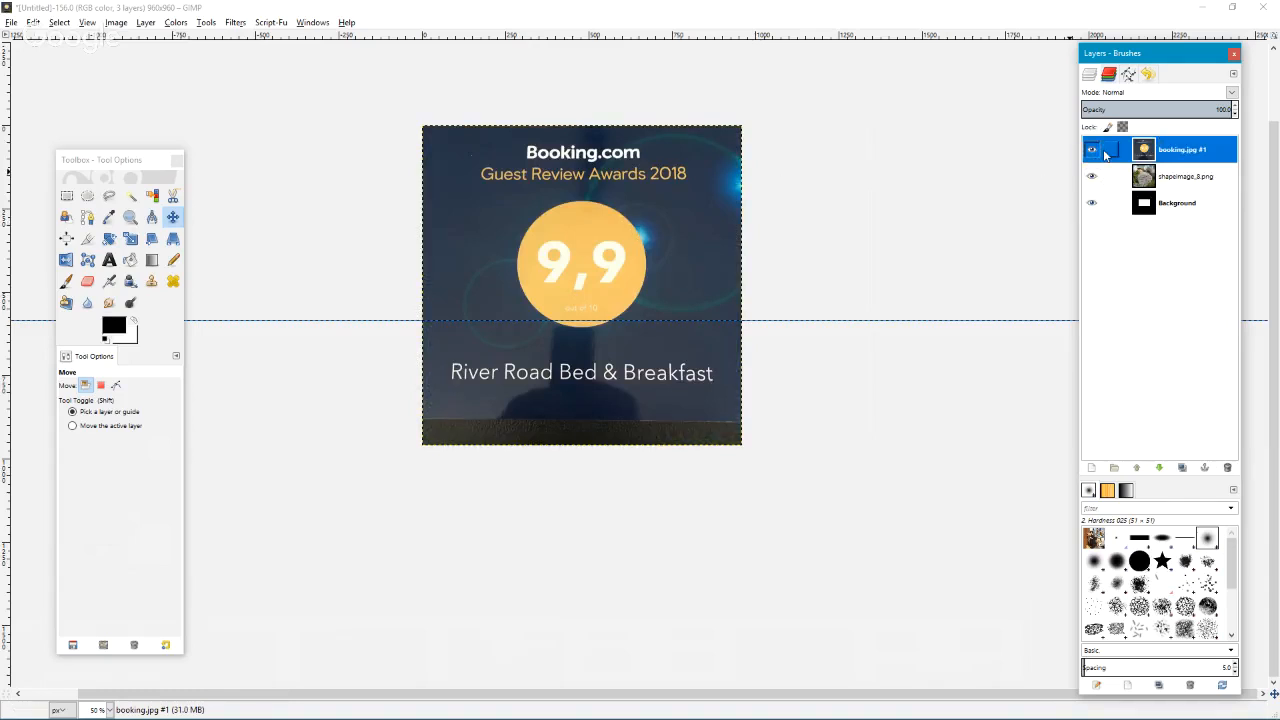
click(1091, 150)
click(1091, 150)
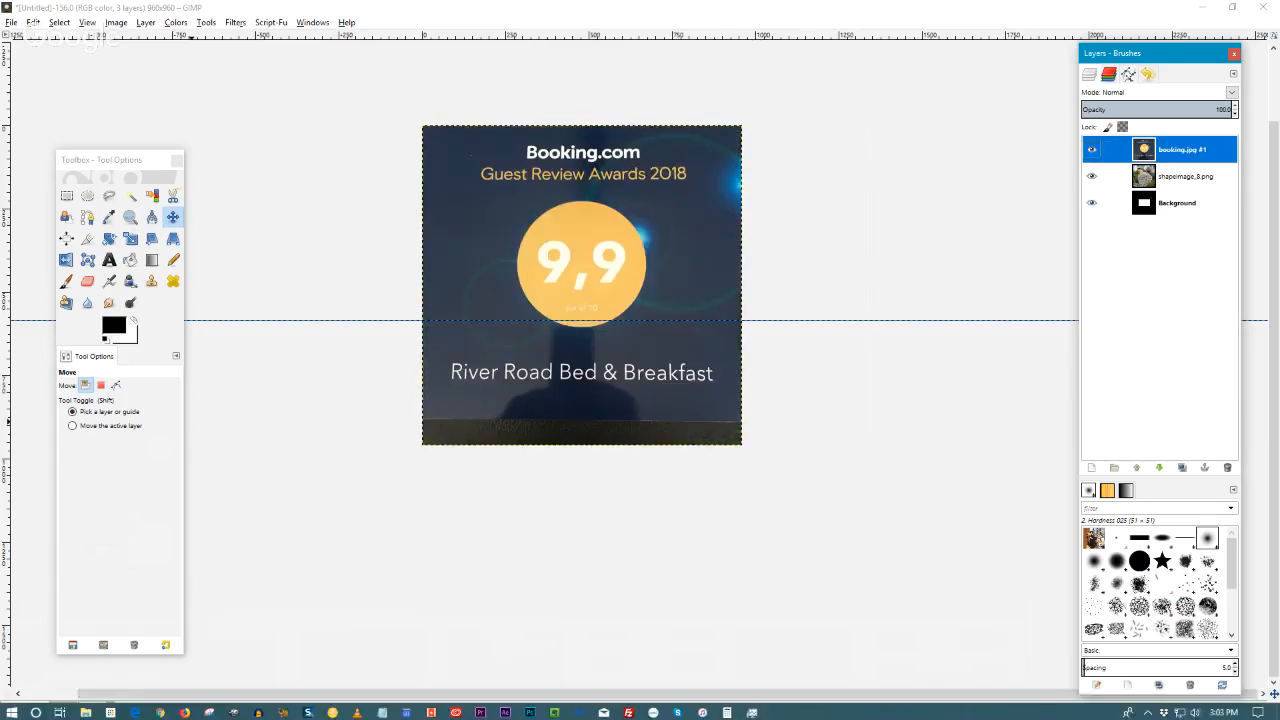
click(1091, 149)
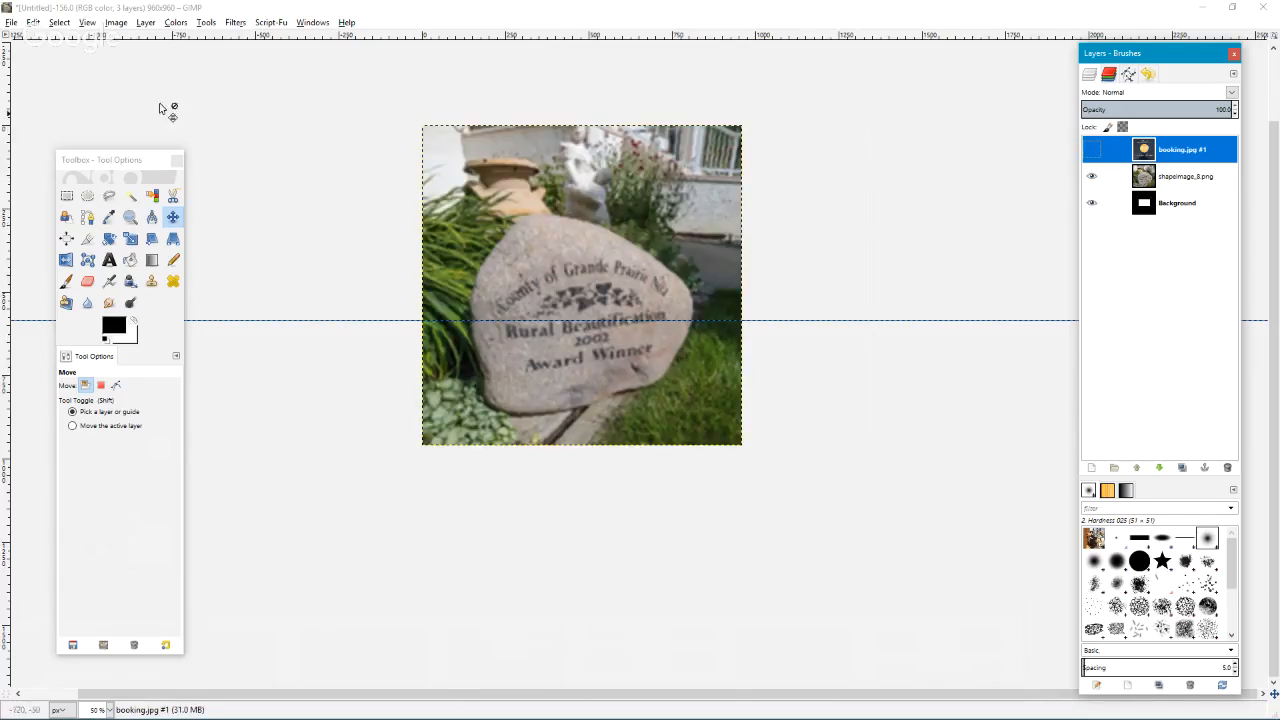
click(1091, 150)
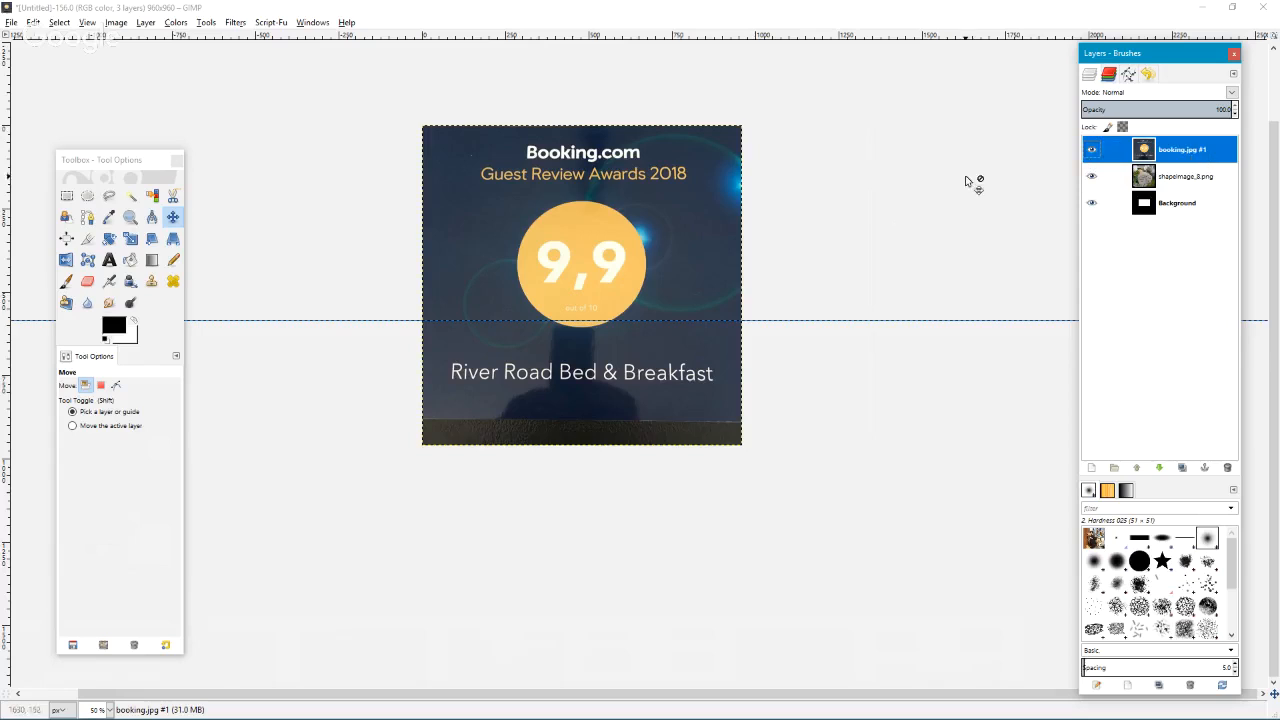
click(1091, 150)
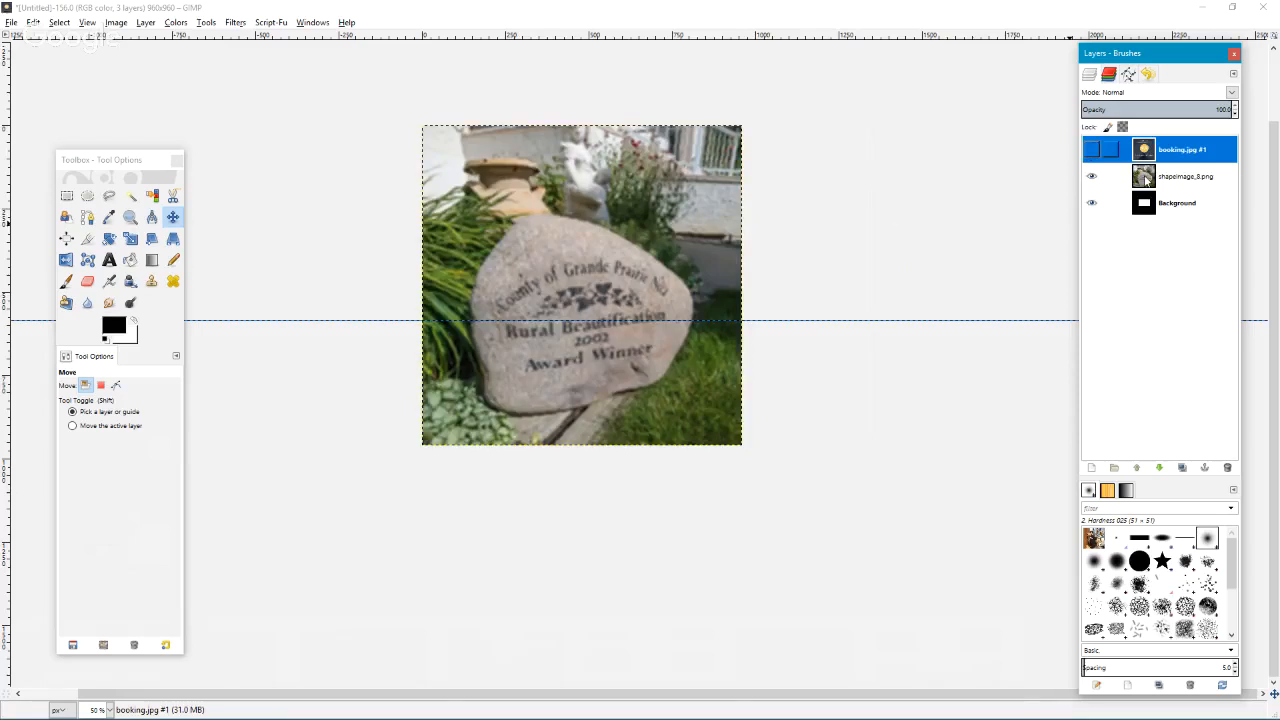
- Export the stone image as shapeimage_8 4376 960w.jpg into the River Road BnB images folder
click(1205, 180)
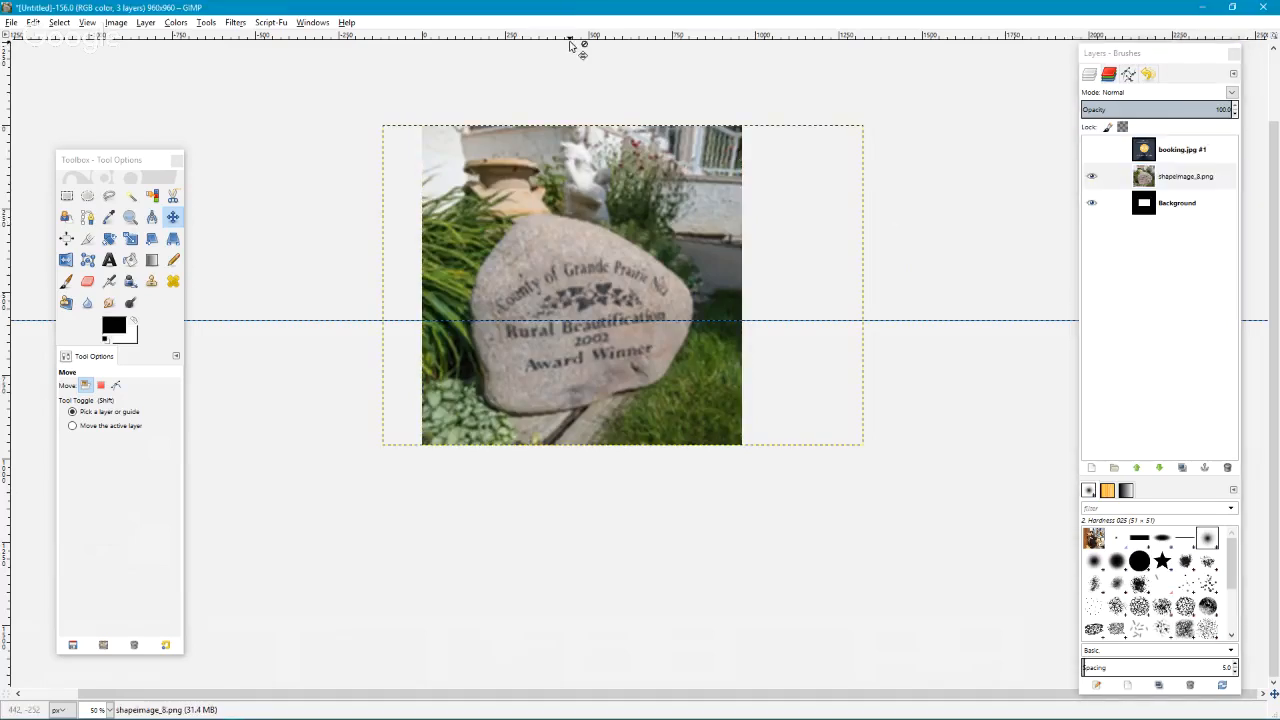
key(ctrl+shift+e)
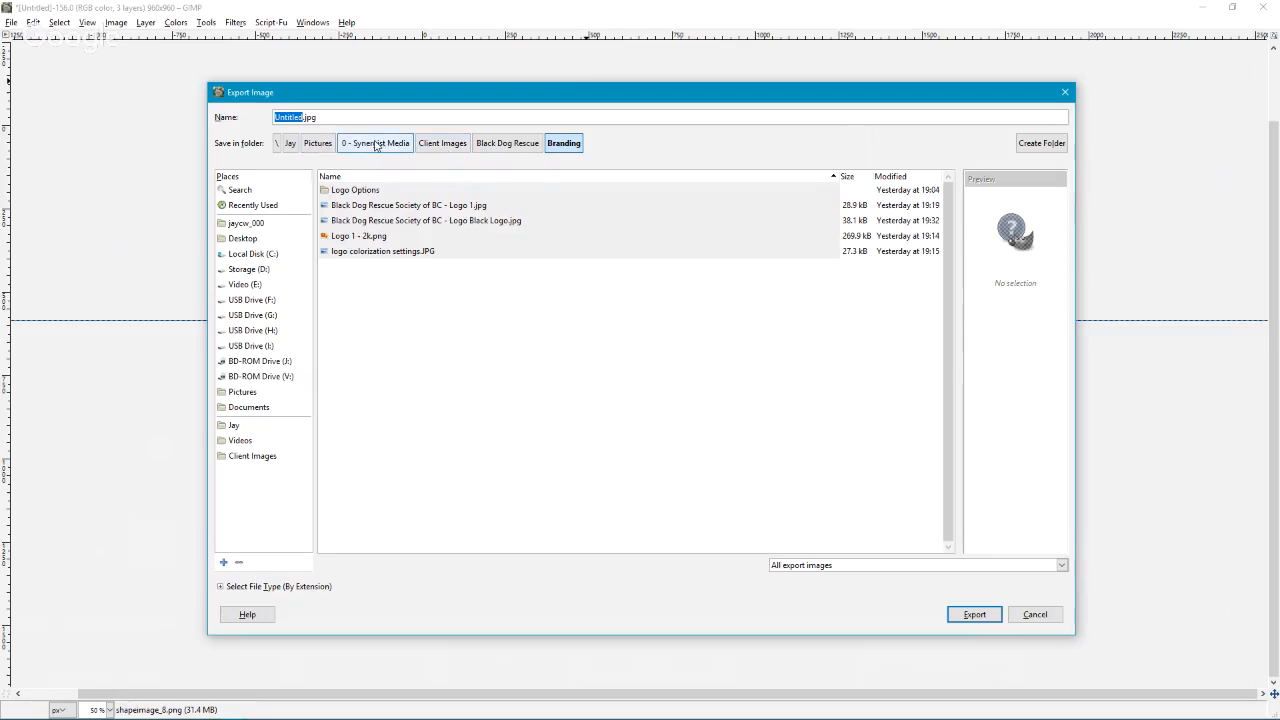
key(Escape)
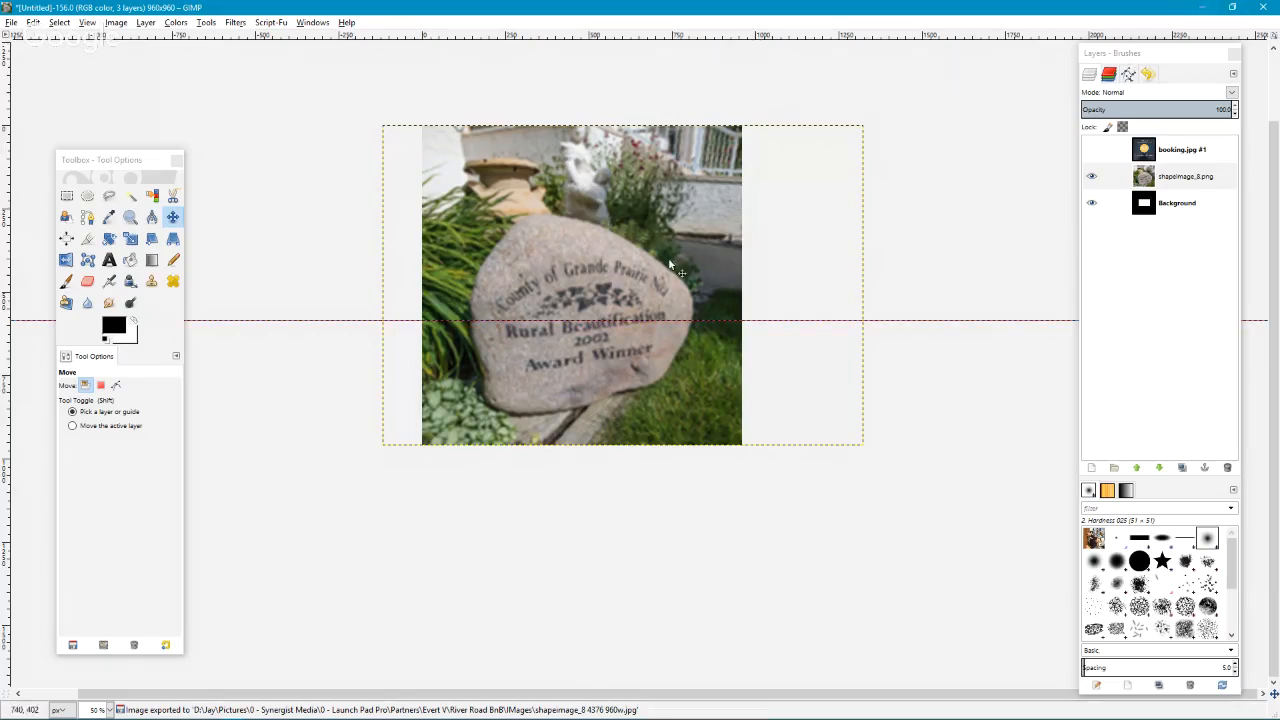
- Switch to Firefox, check the award images on the About us page, and open threebestrated.png's attachment details in the media library
mouse_move(80, 714)
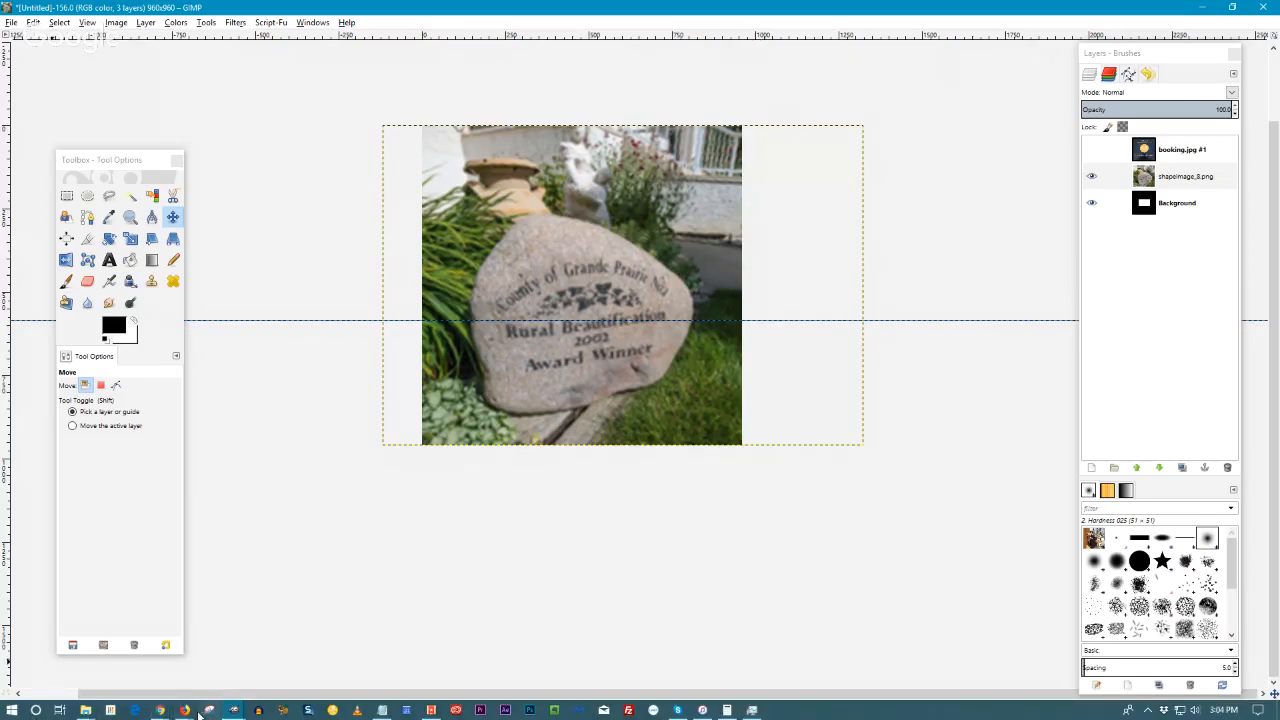
mouse_move(184, 710)
click(258, 658)
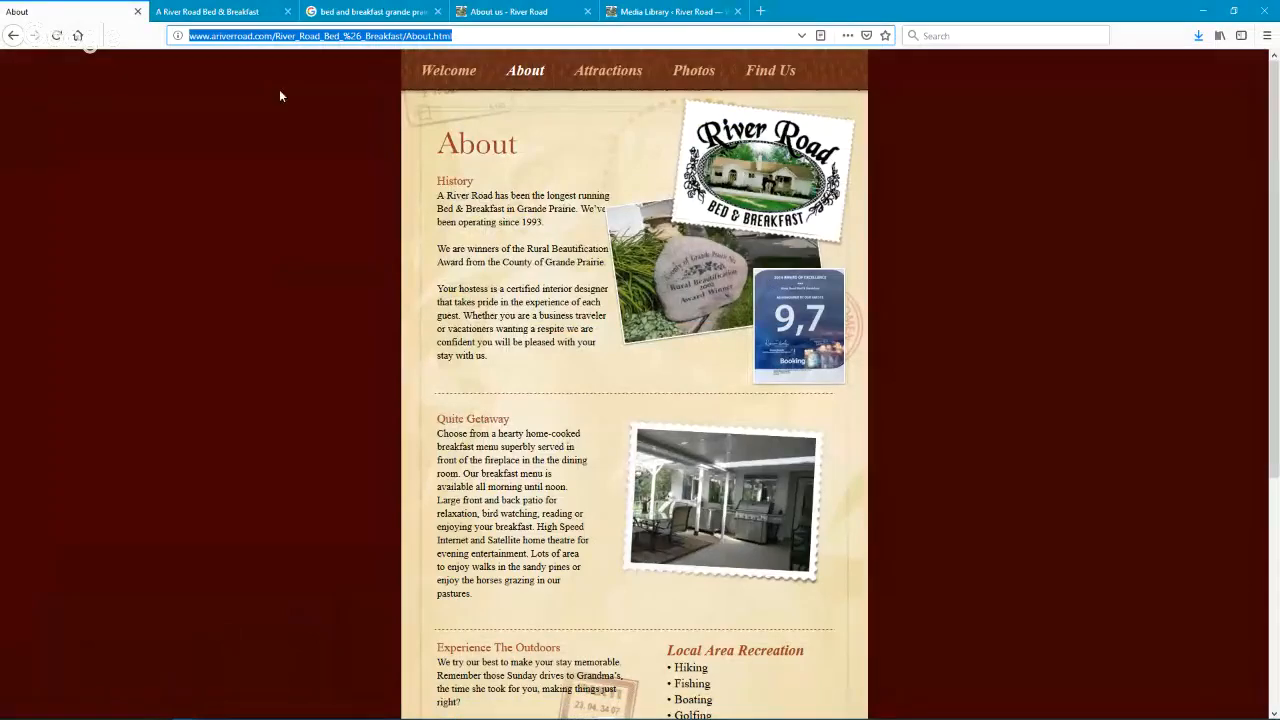
click(515, 11)
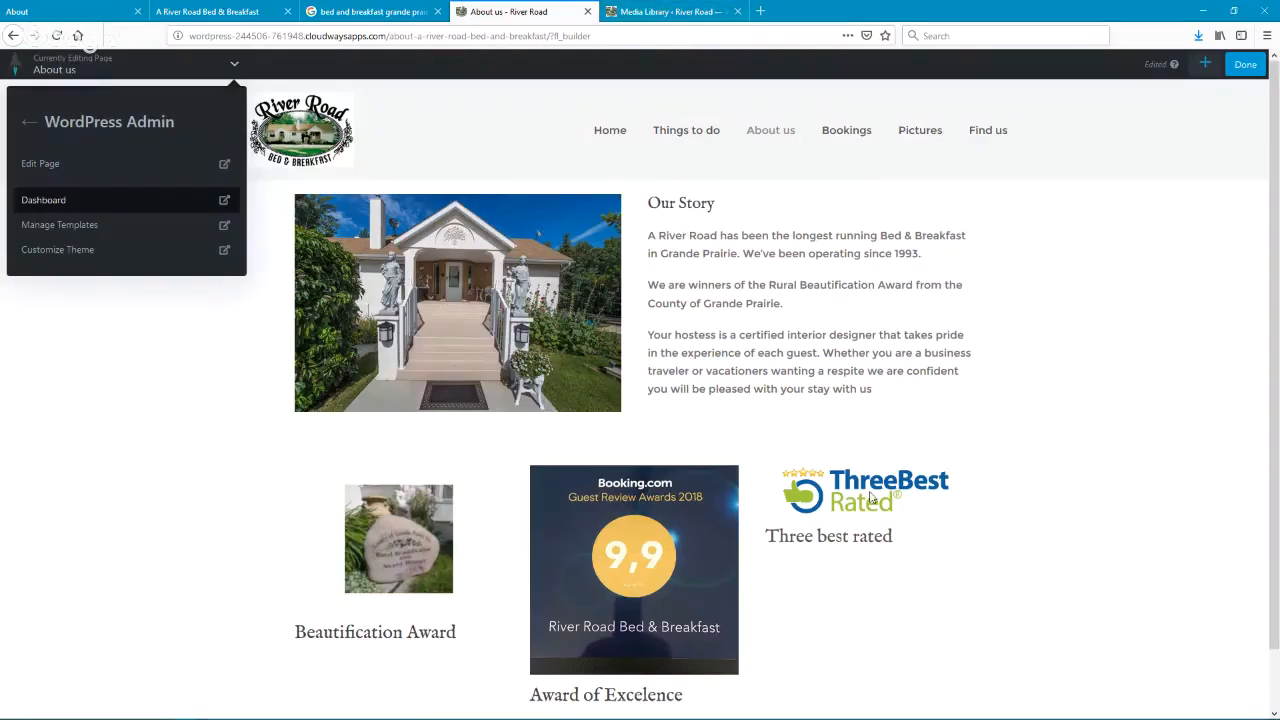
click(655, 14)
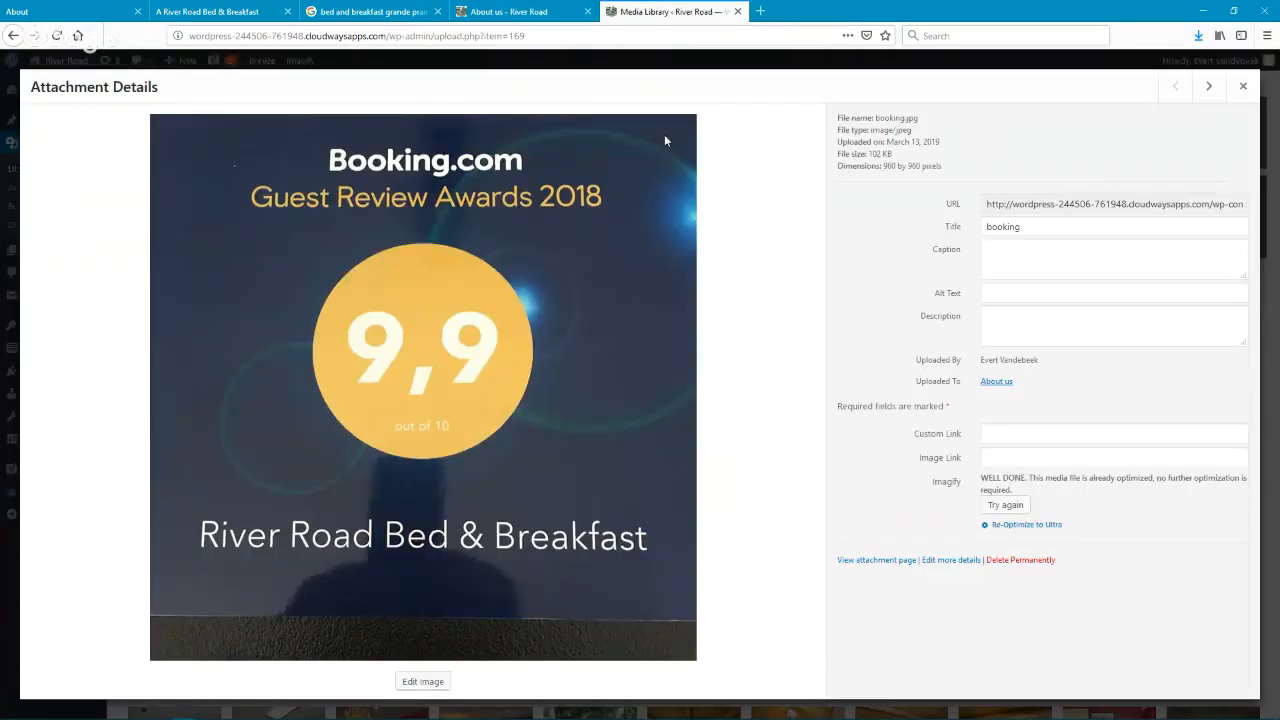
click(1244, 88)
click(386, 441)
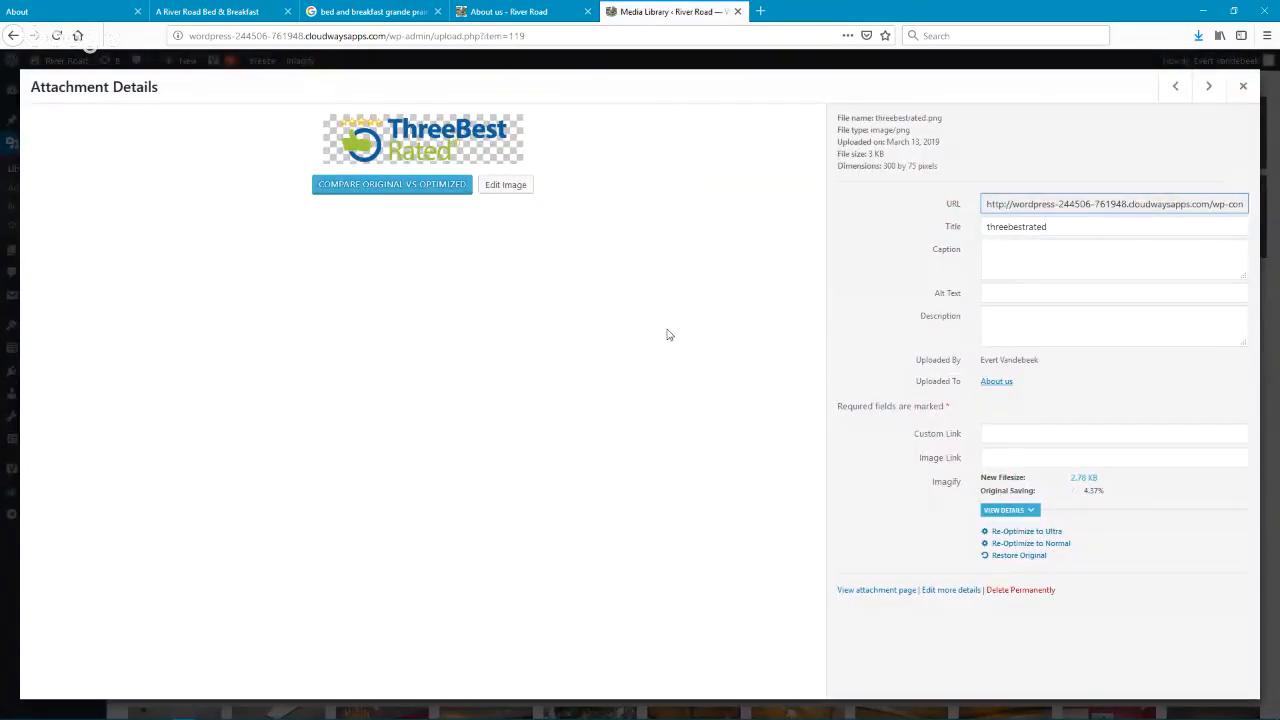
- Check the image options for the ThreeBest Rated logo and return to the About us page in the page builder
right_click(516, 161)
click(540, 171)
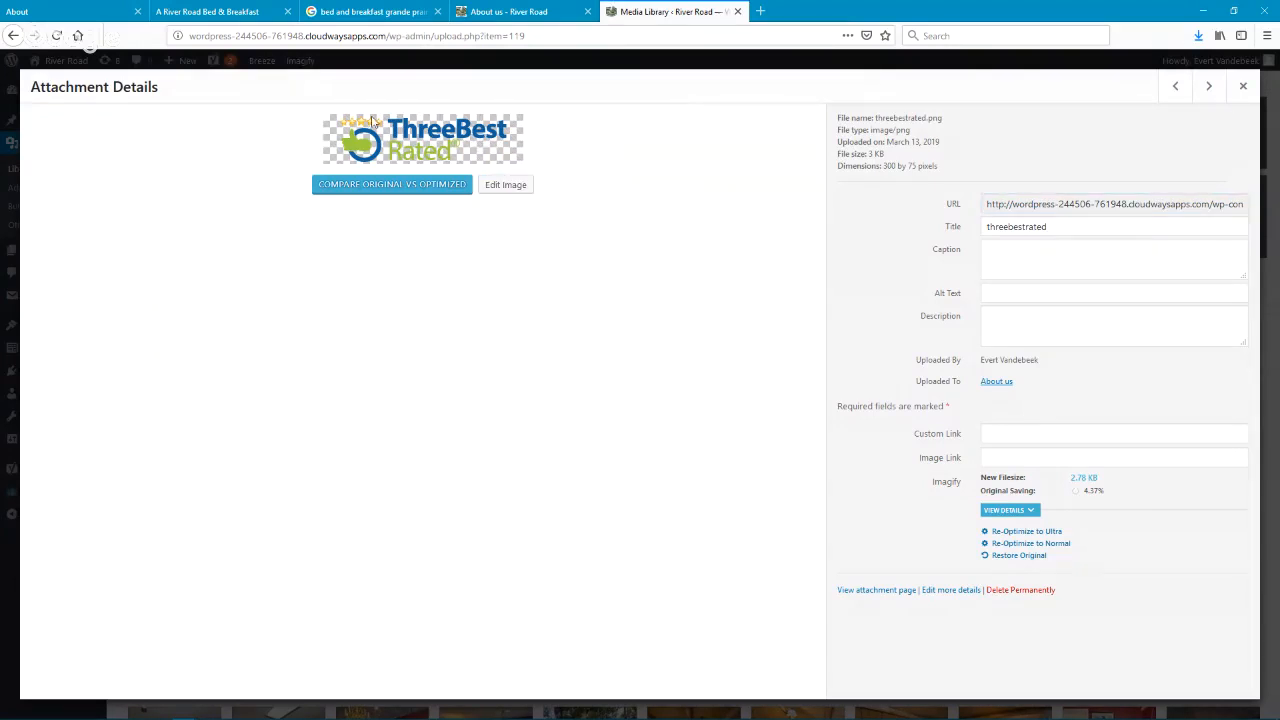
right_click(441, 145)
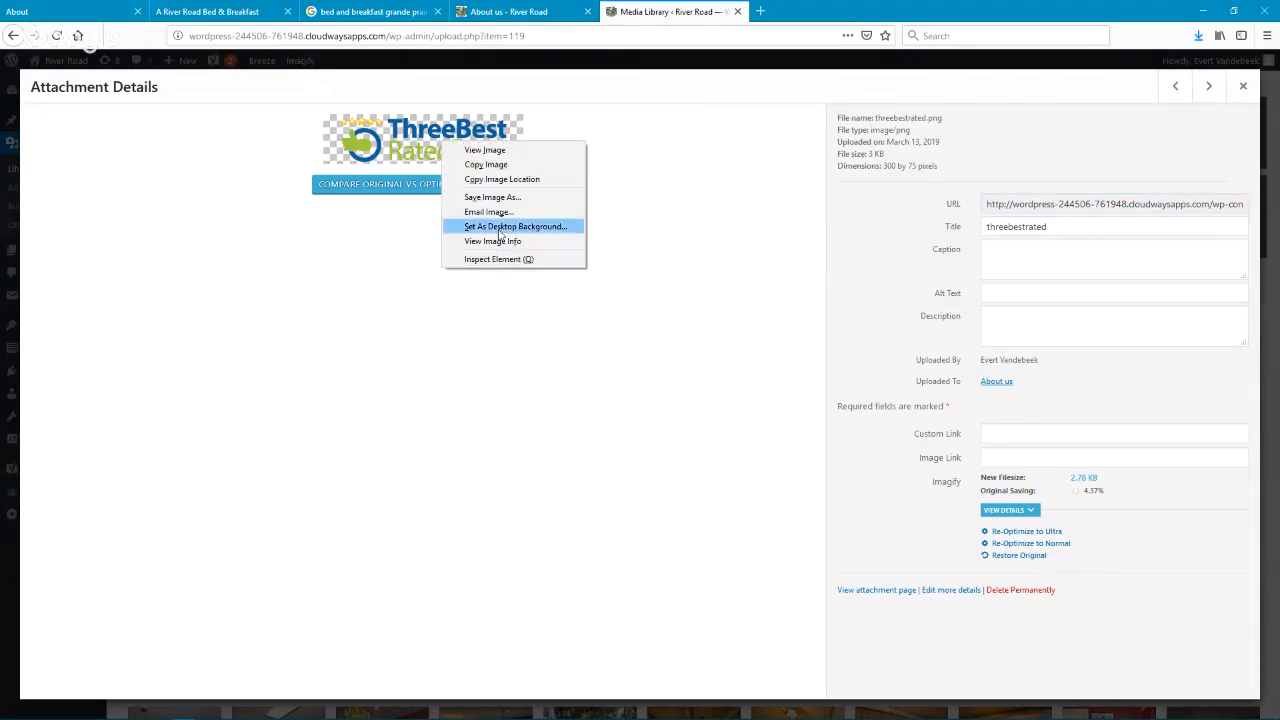
click(659, 188)
click(497, 10)
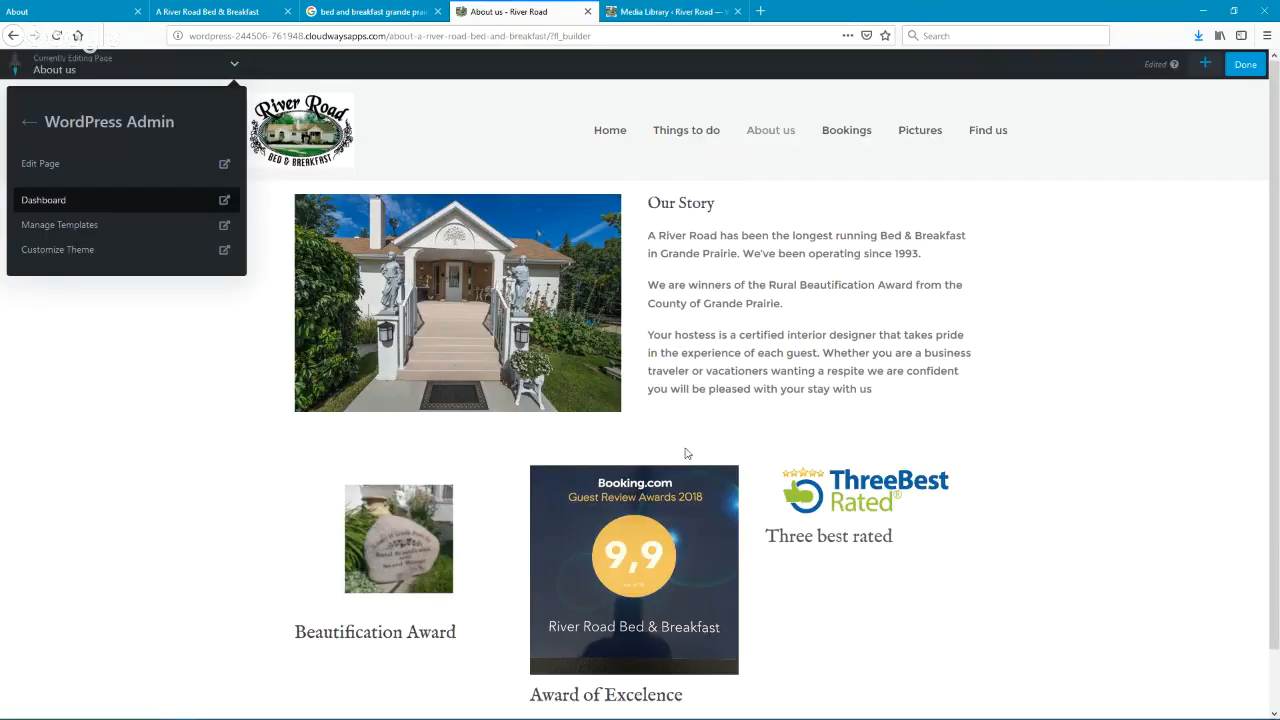
- Search Google Images for "three best rated" in a new browser tab
scroll(700, 470, down, 1)
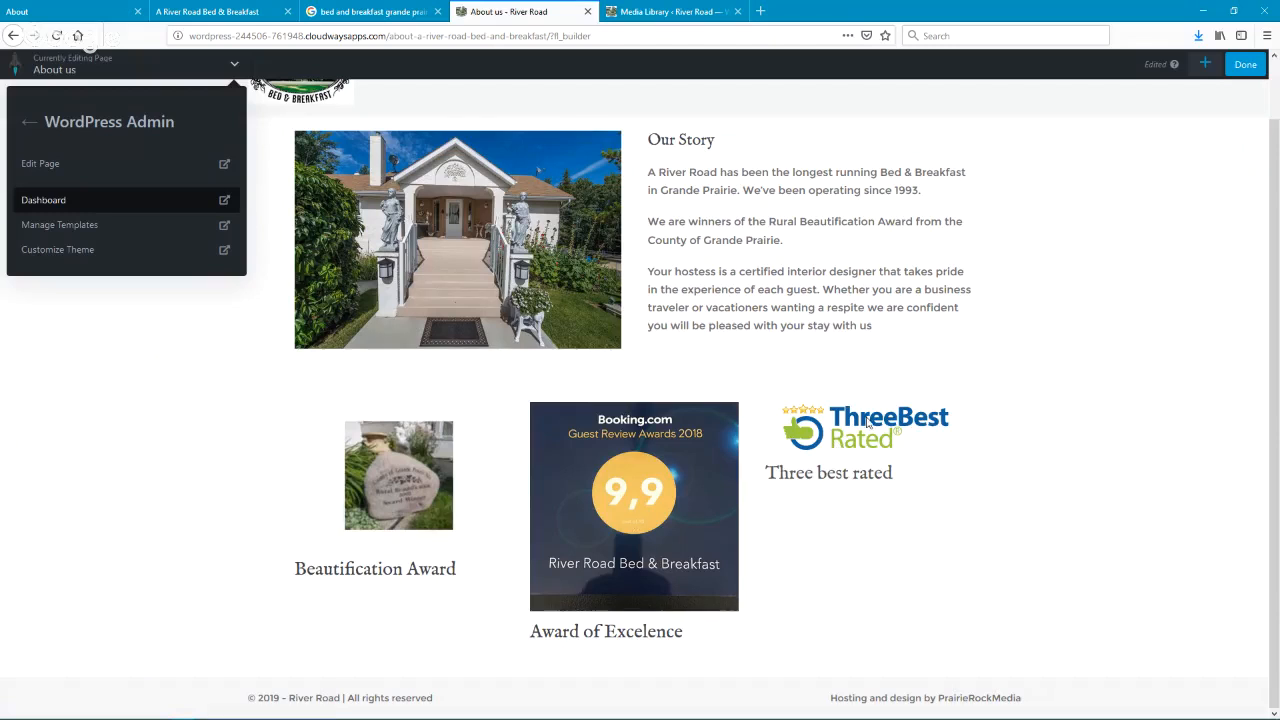
click(762, 12)
text(thre)
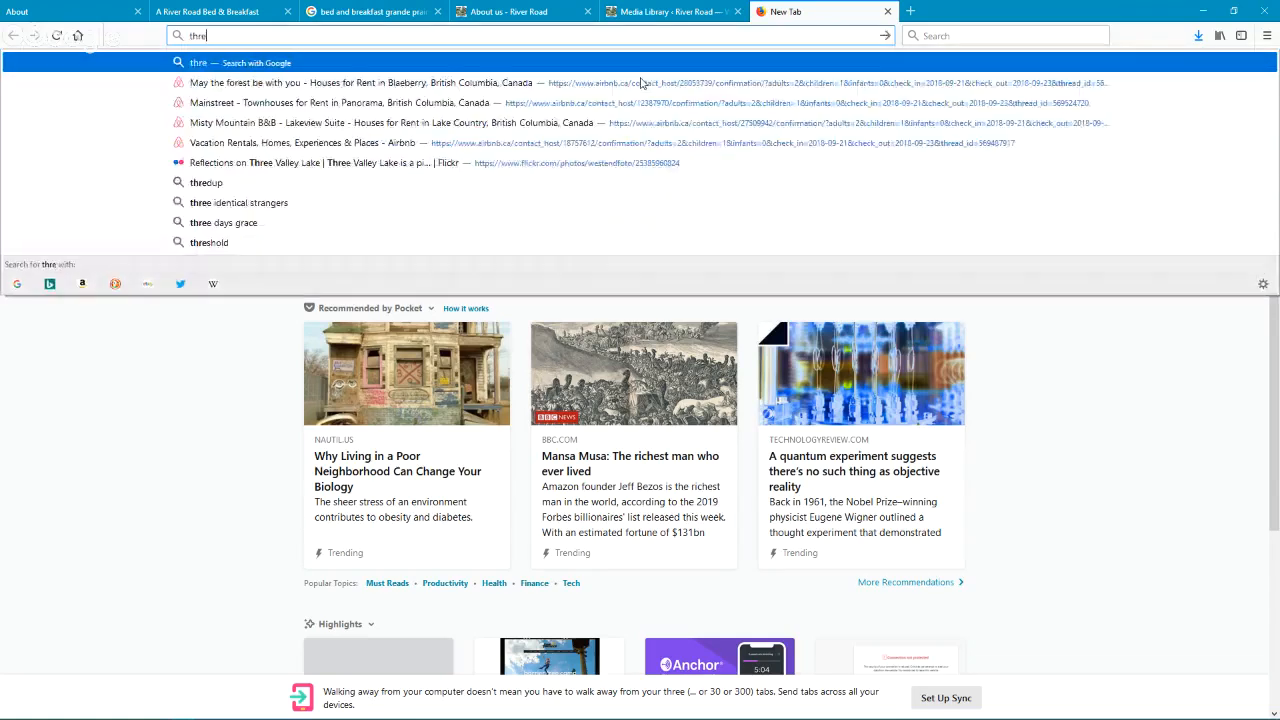
text(e best rated)
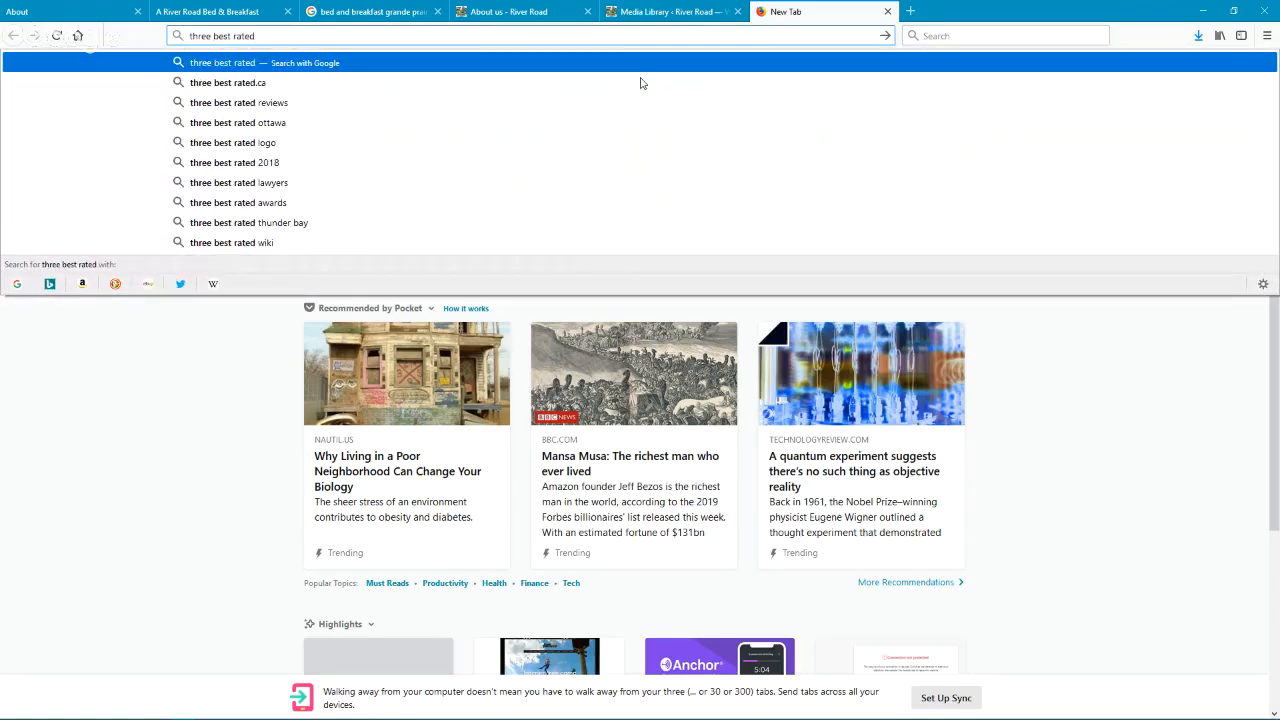
key(Return)
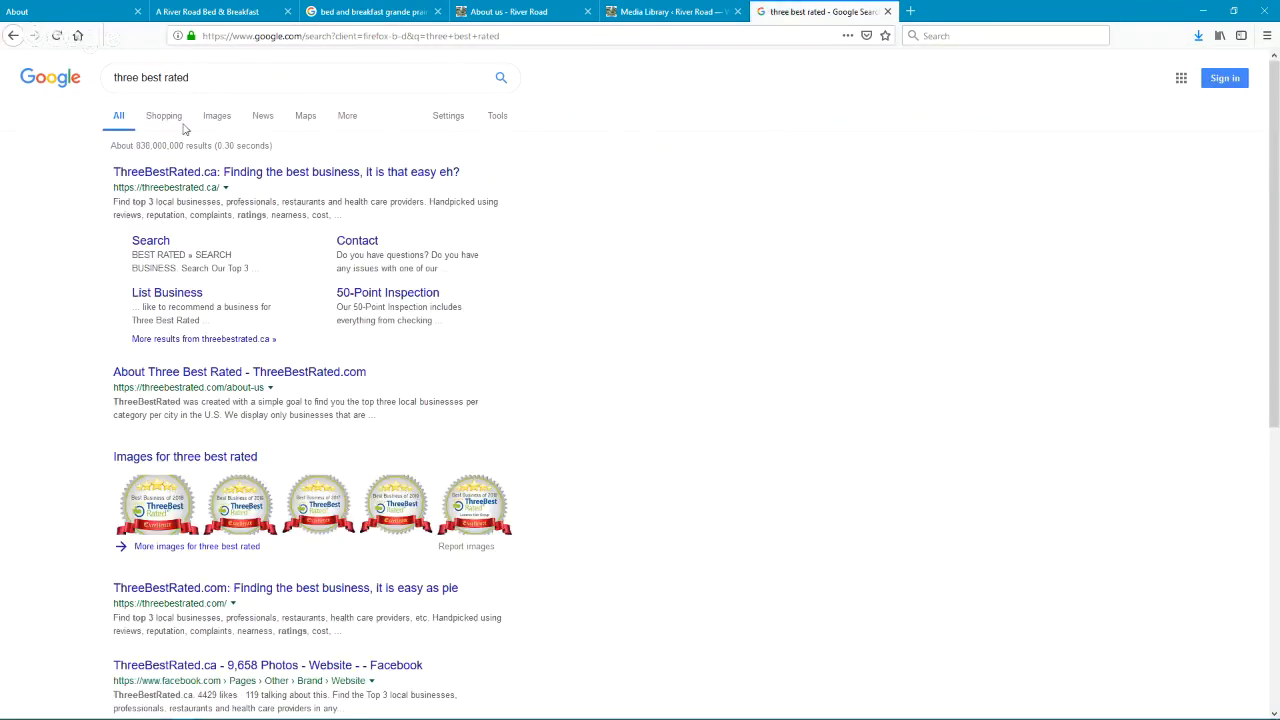
click(217, 121)
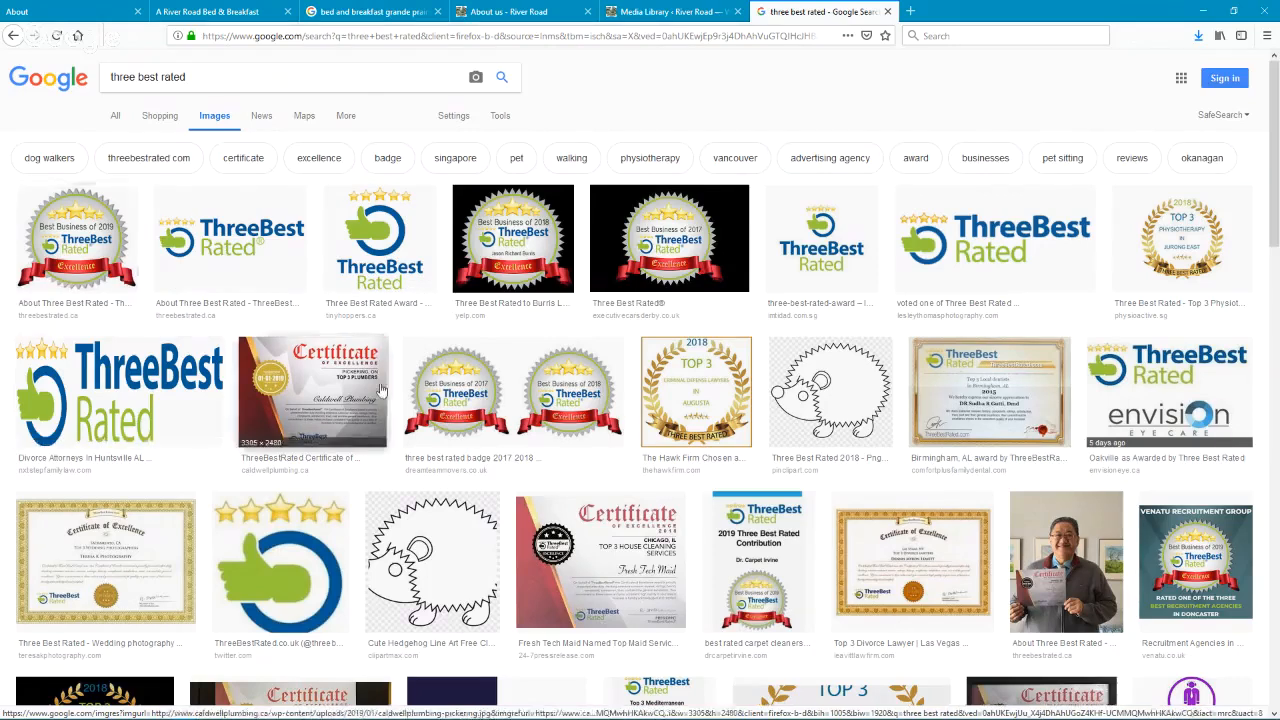
- Browse the image results for a suitable ThreeBest Rated logo and preview the wide horizontal version
scroll(888, 427, down, 5)
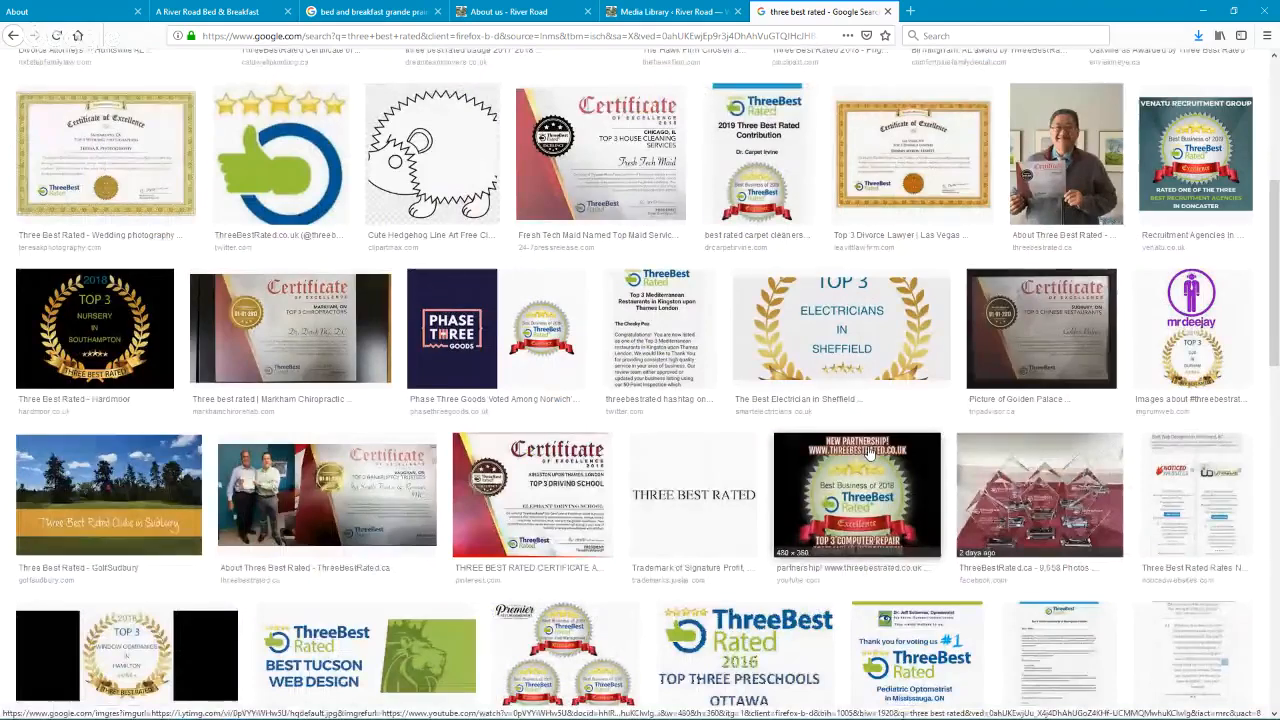
scroll(870, 450, up, 4)
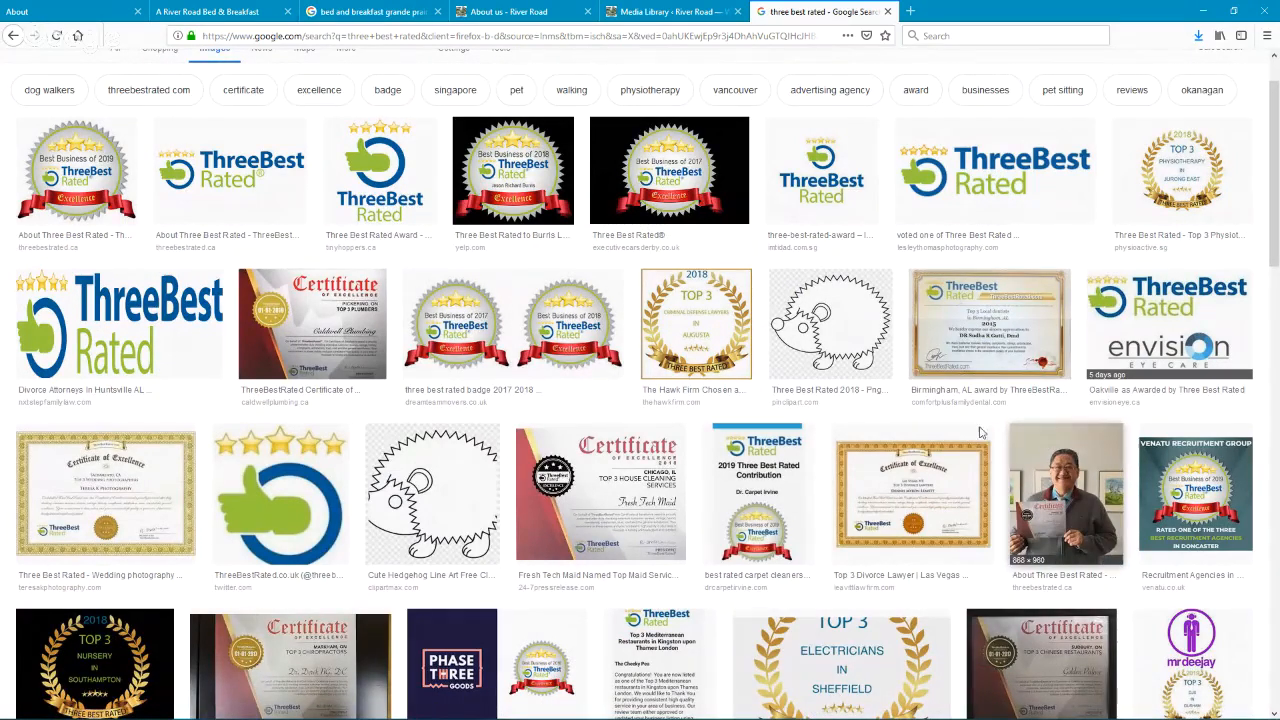
click(1025, 178)
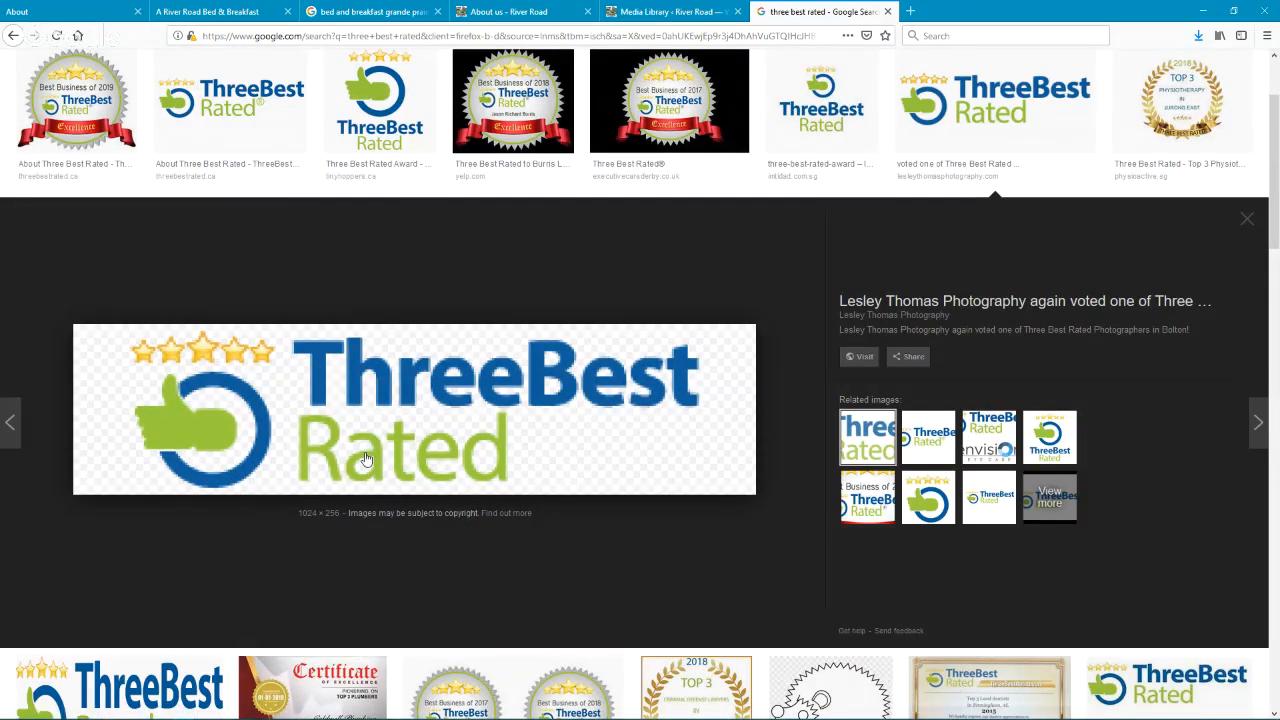
- Preview the high-resolution logo from ThreeBestRated.ca, check its pixel size, and save it as ThreeBestRated_Logo_Hires.jpg in the River Road BnB images folder
click(270, 92)
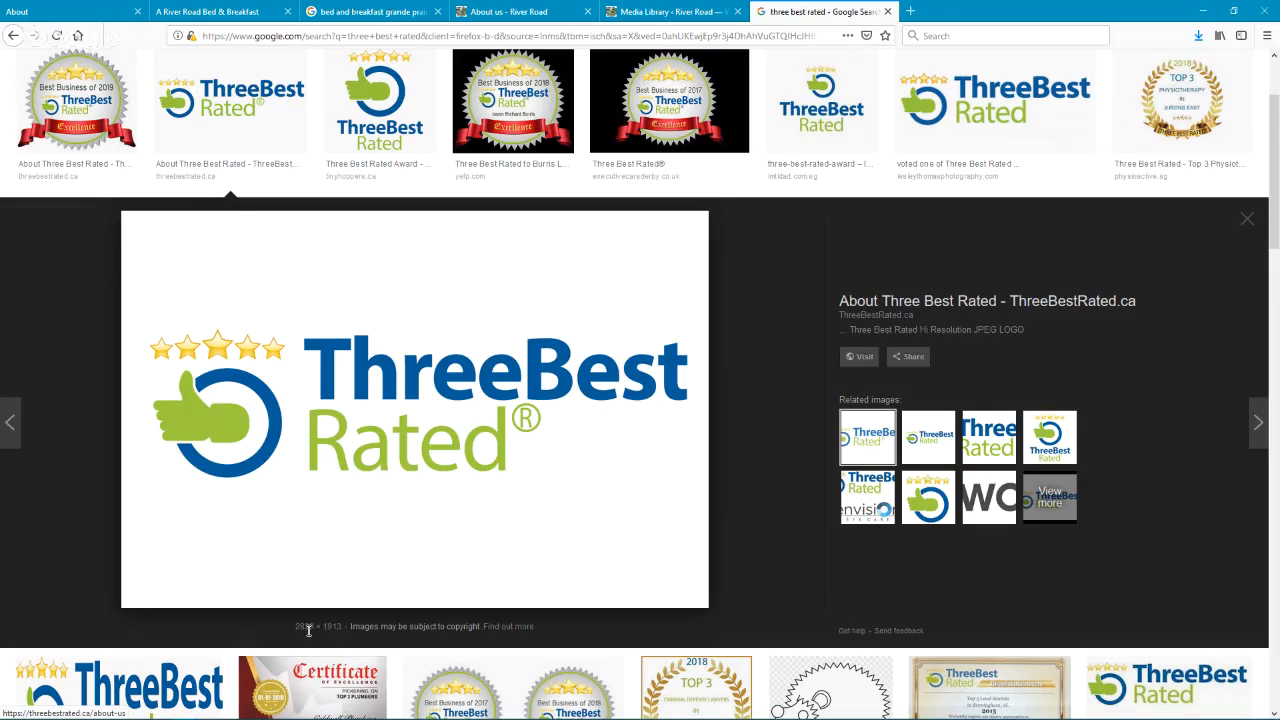
drag(319, 626, 350, 630)
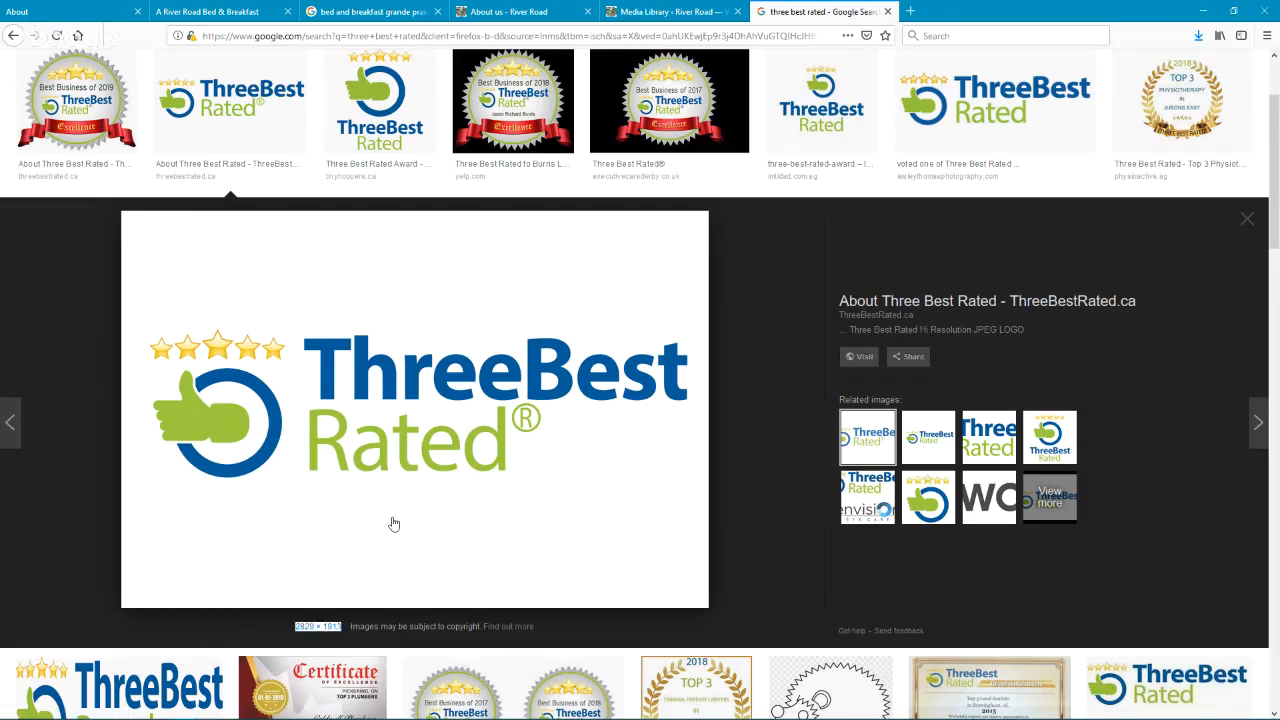
click(784, 454)
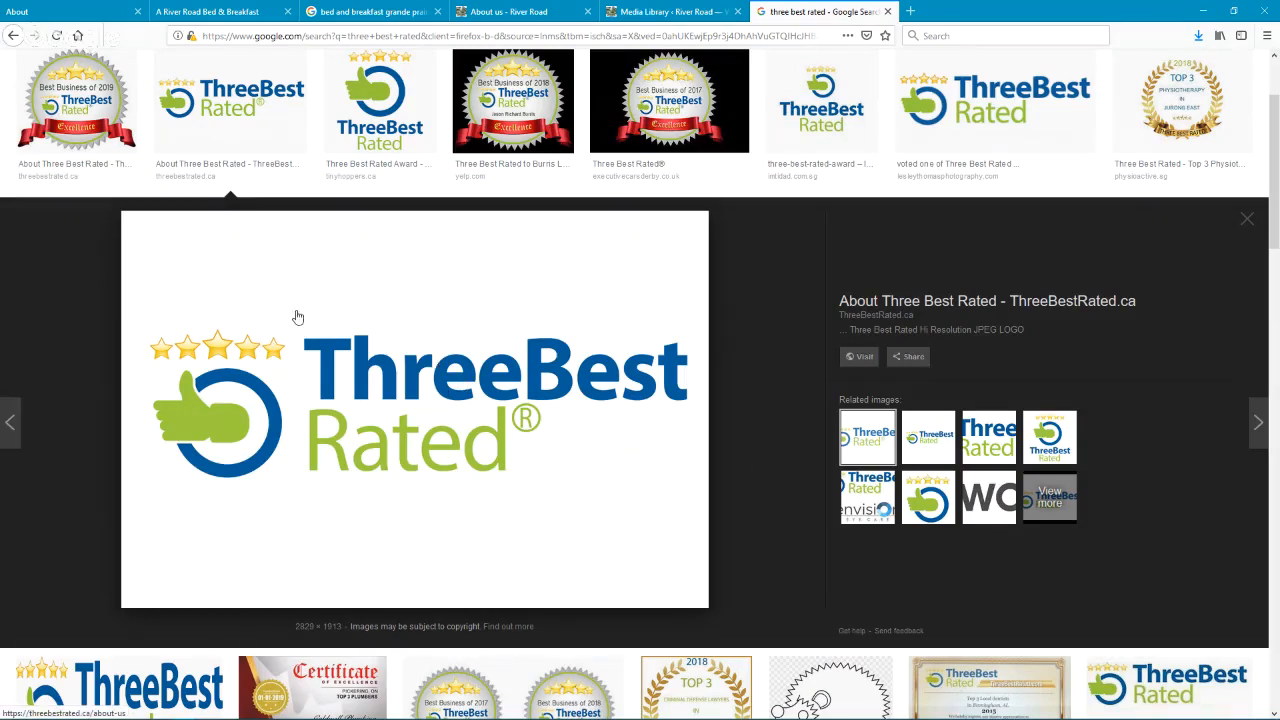
right_click(391, 312)
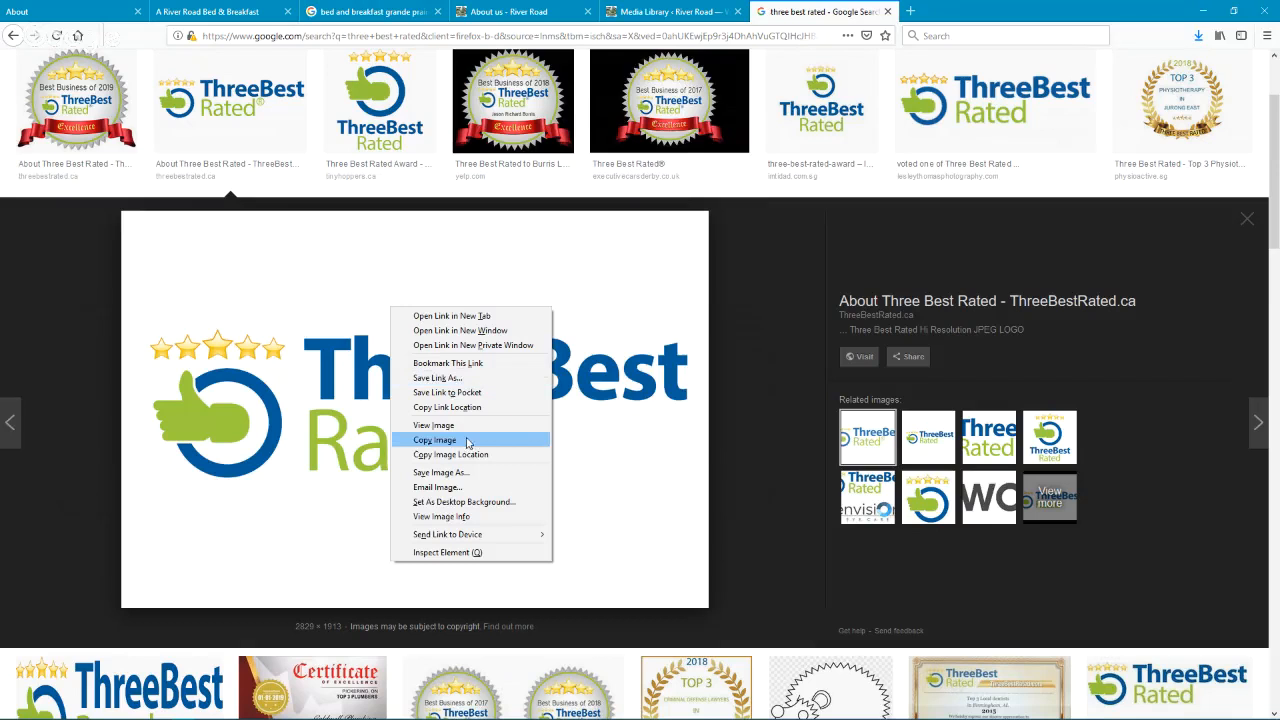
click(469, 475)
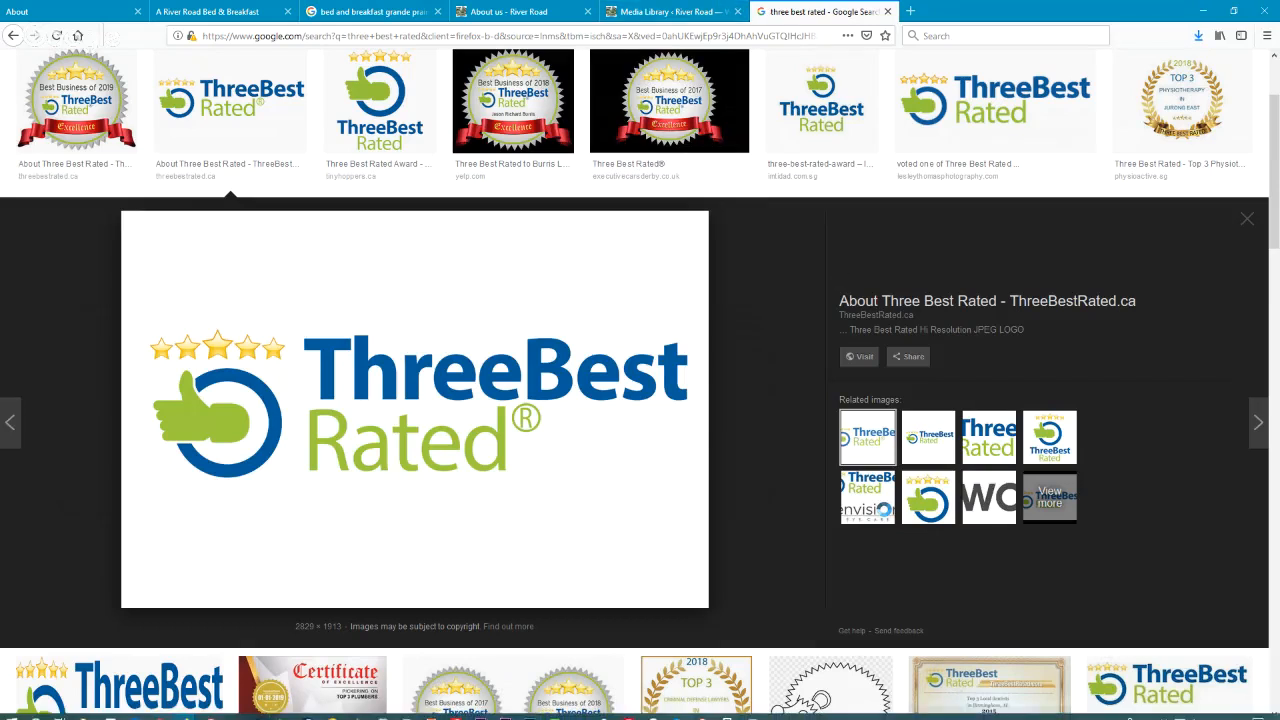
- Switch to the 960x960 award image in GIMP and add ThreeBestRated_Logo_Hires.jpg as a new layer
mouse_move(233, 713)
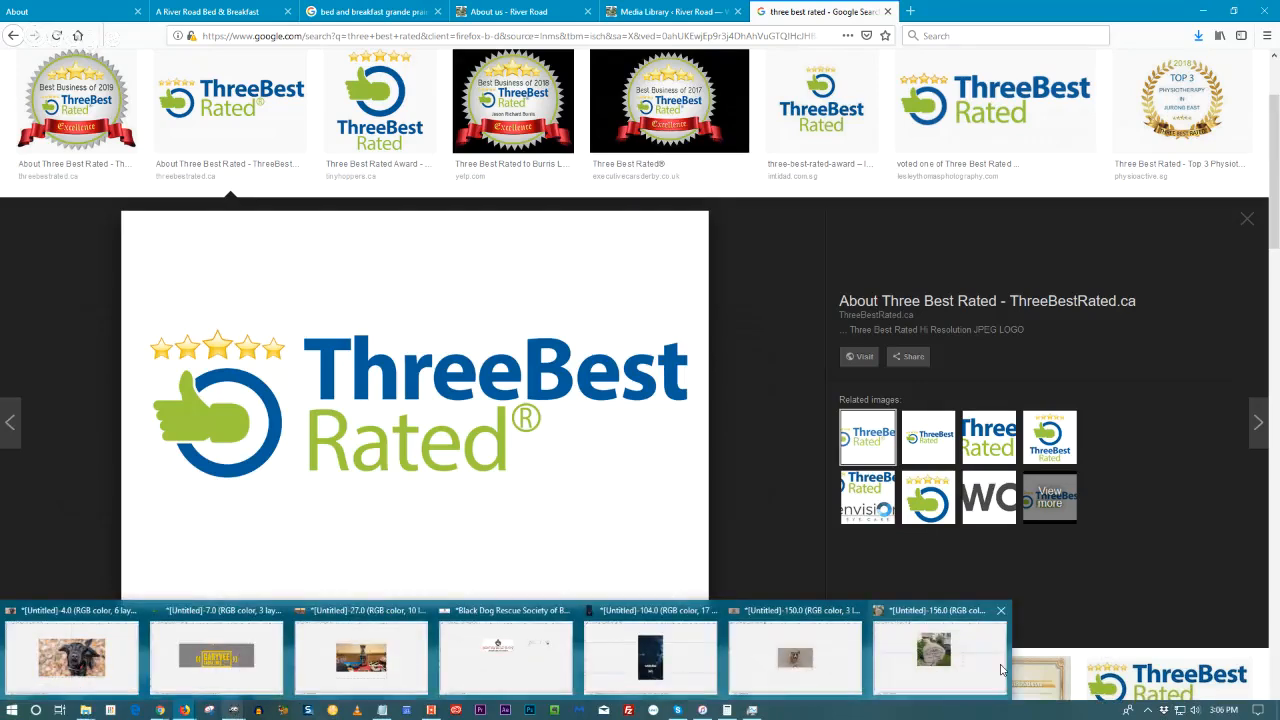
click(935, 655)
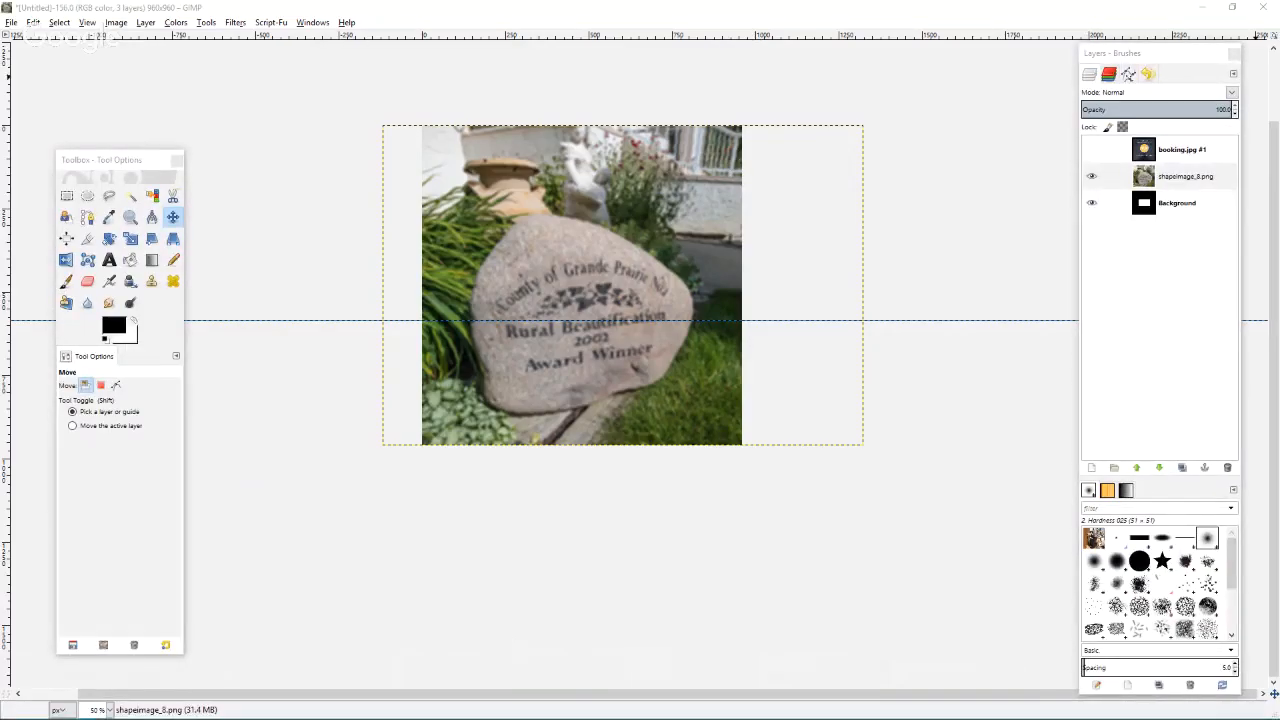
drag(720, 305, 603, 335)
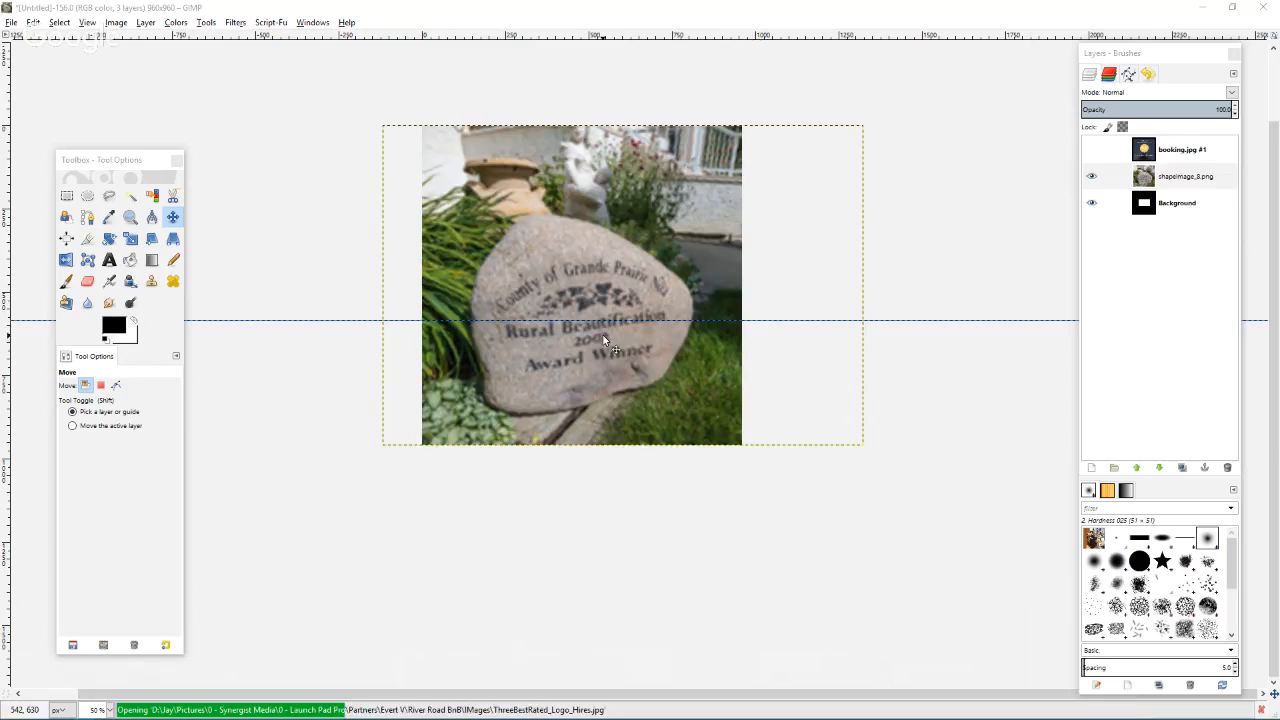
- Align the ThreeBest Rated logo layer to the left and top edges of the stone image
click(66, 238)
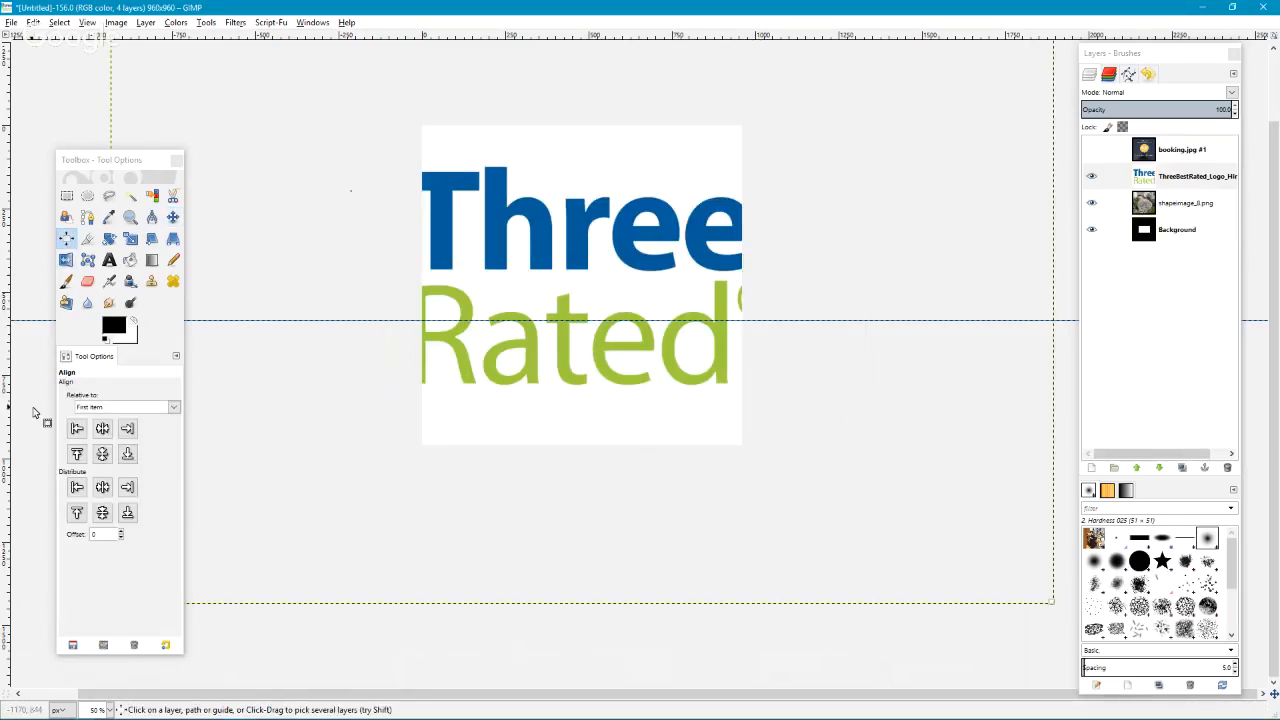
click(77, 428)
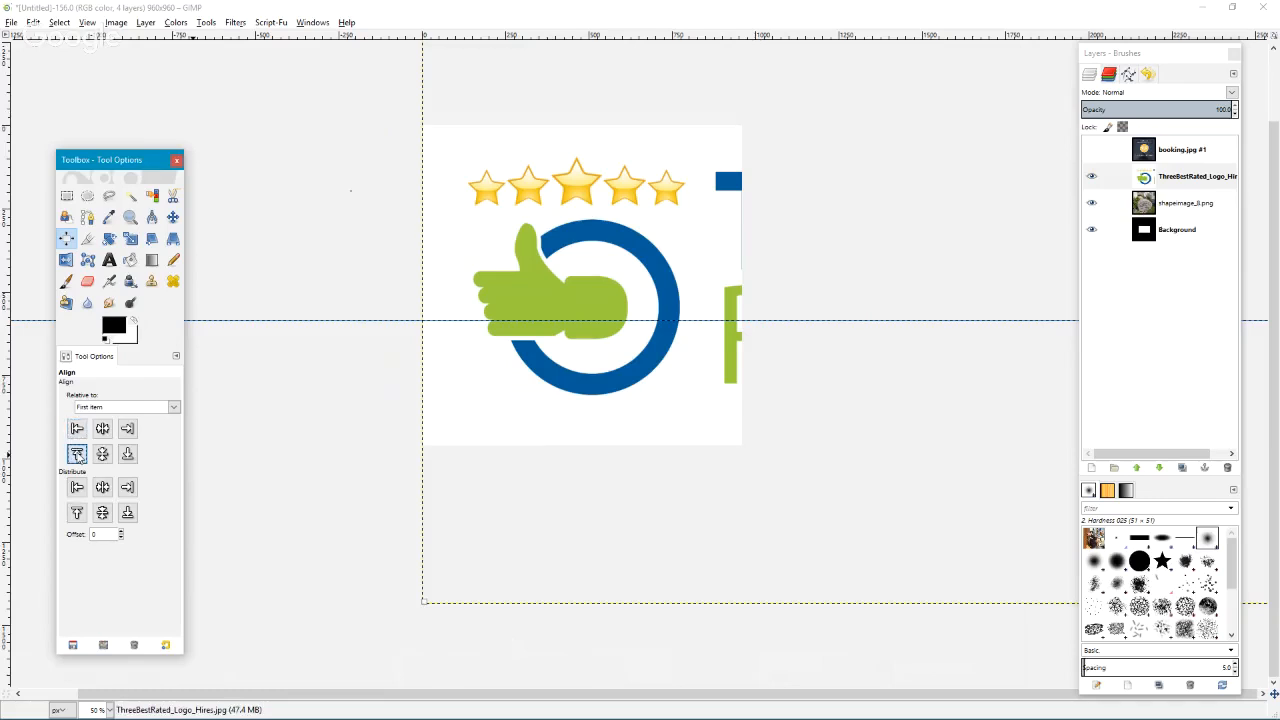
click(77, 454)
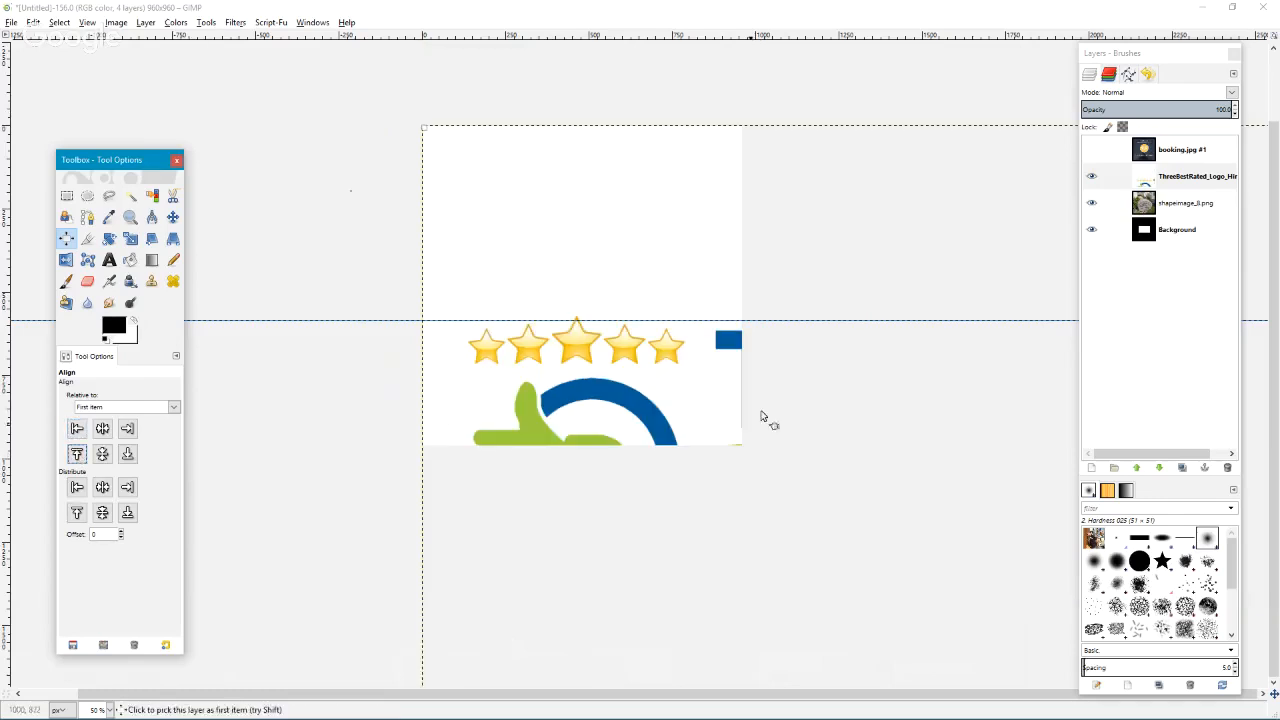
- Scale the ThreeBest Rated logo layer down proportionally so the whole logo fits within the canvas width
click(133, 239)
click(689, 400)
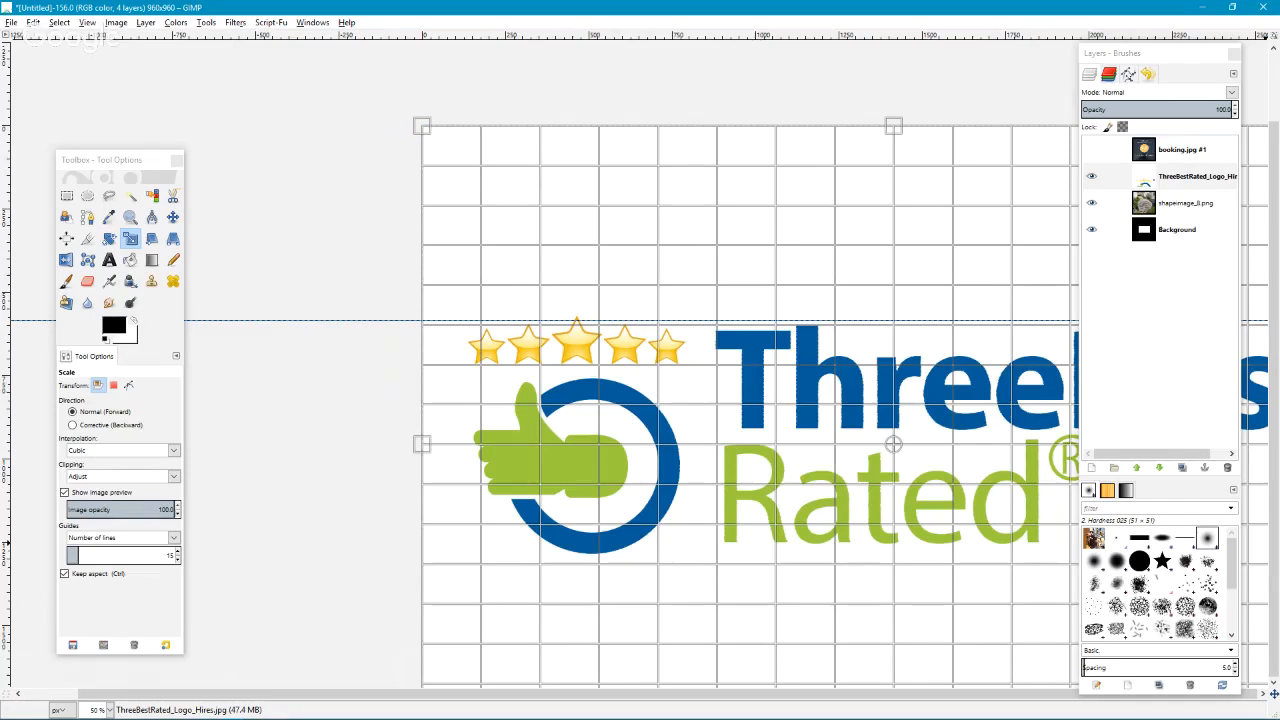
key(Tab)
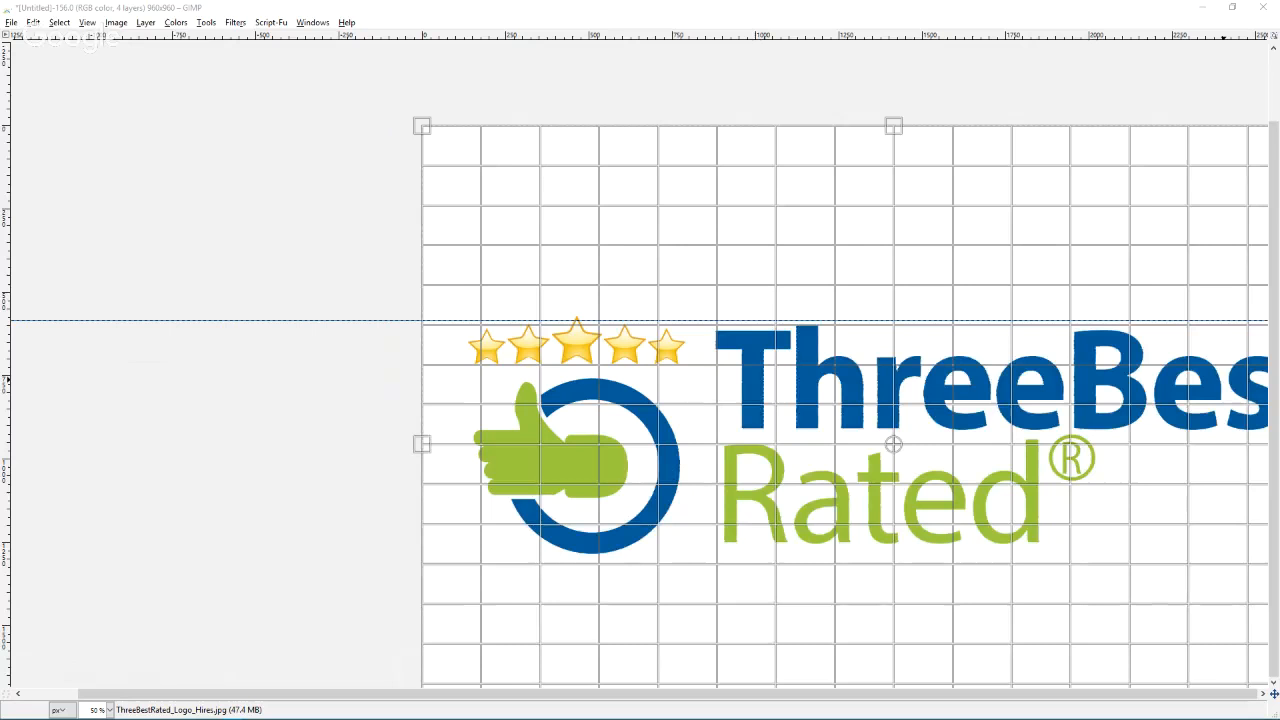
key(Tab)
click(1087, 327)
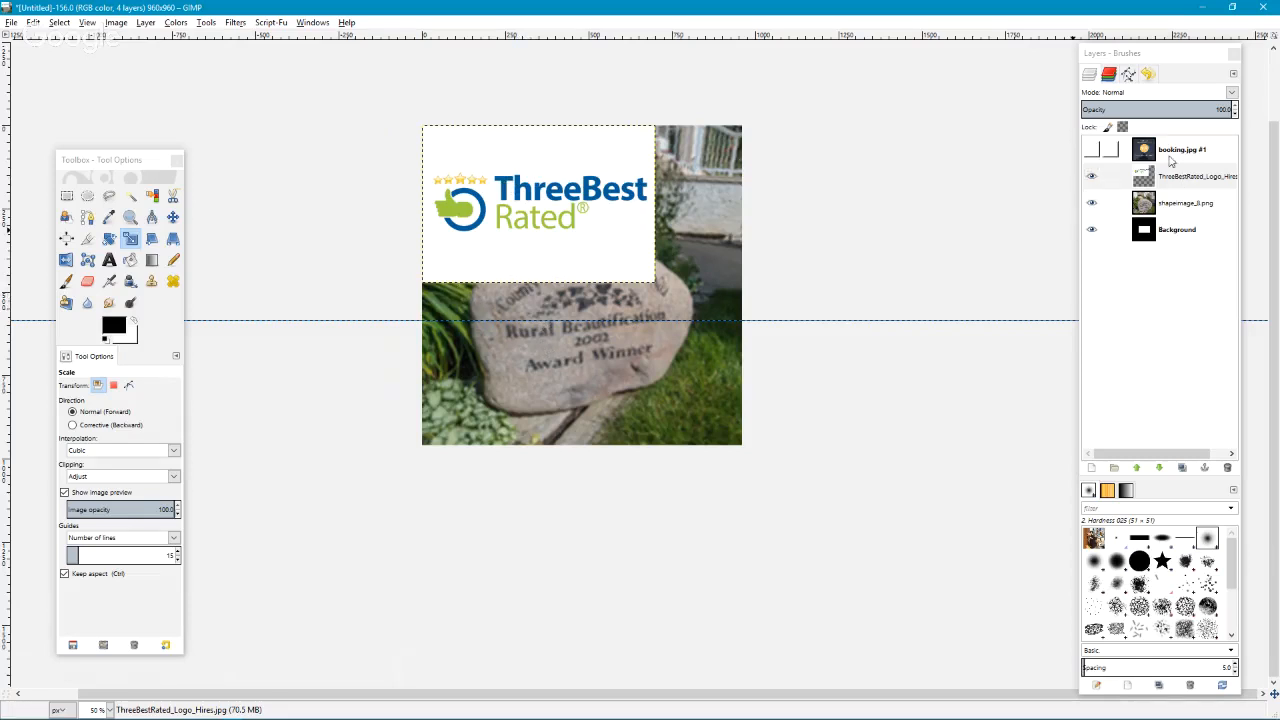
- Move the logo layer to the top of the stack and add a white 960 x 960 px layer directly above booking.jpg #1
drag(1170, 175, 1165, 148)
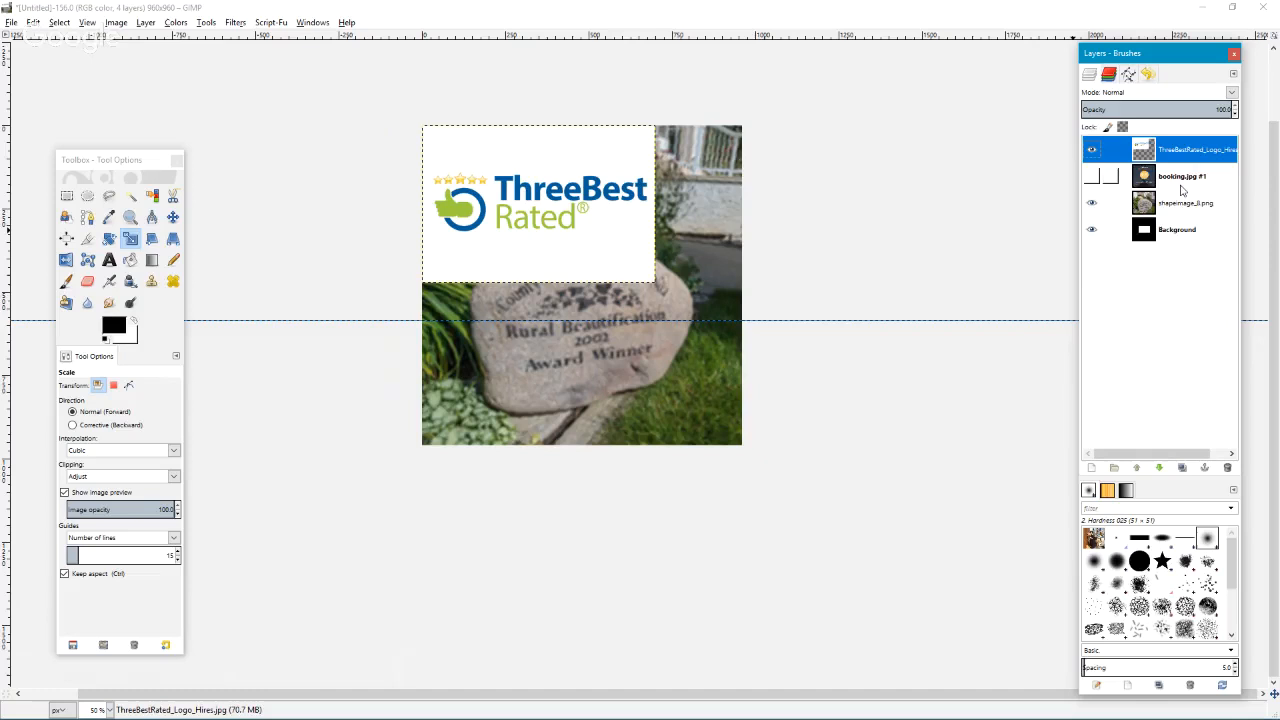
click(1182, 180)
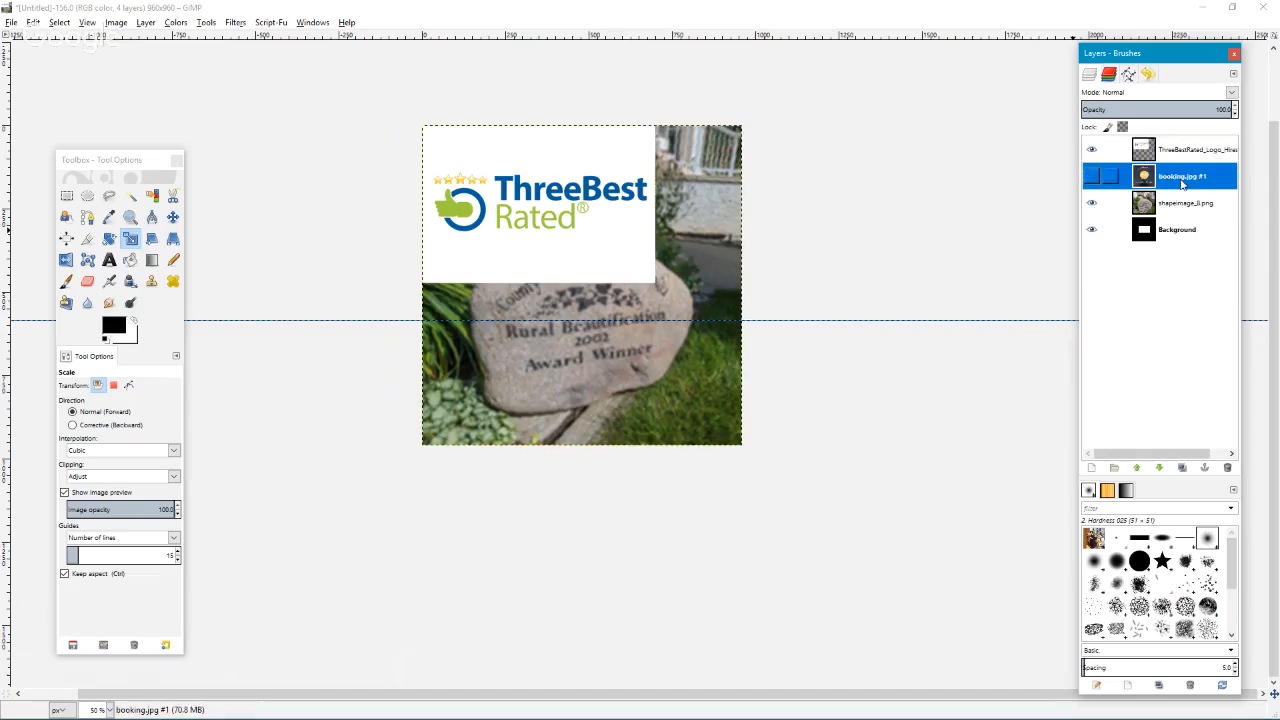
click(1092, 469)
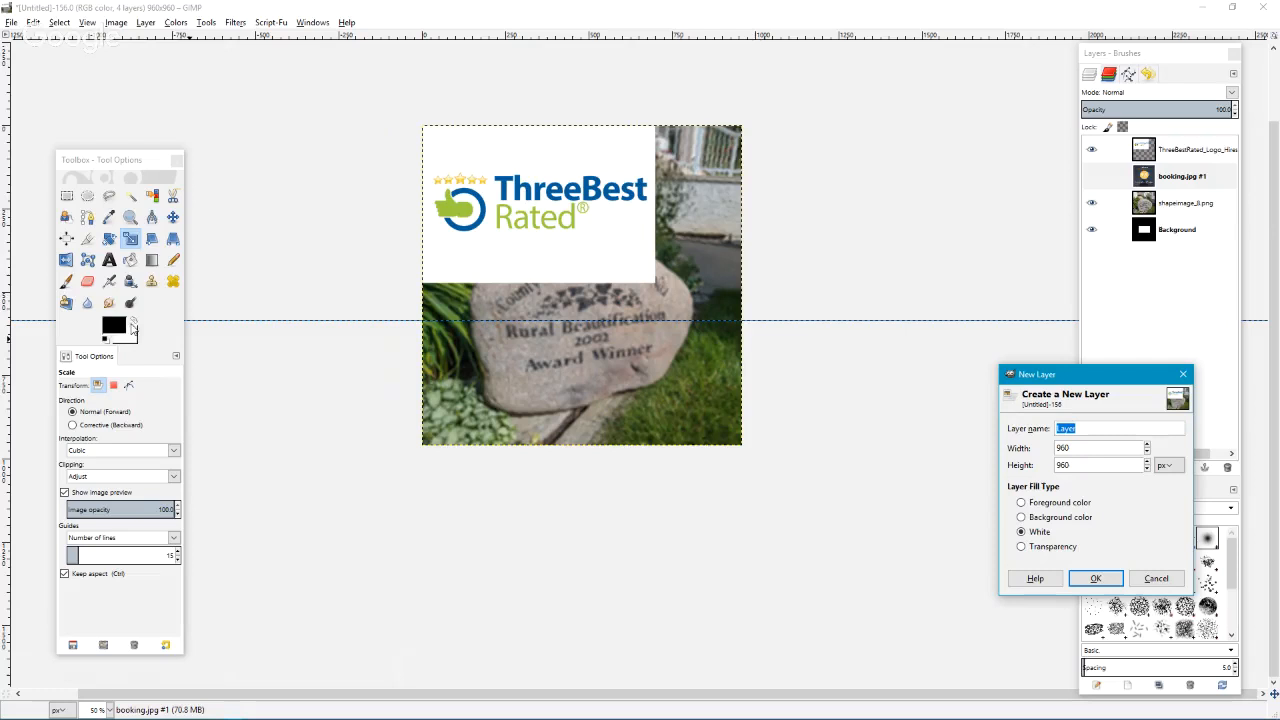
click(1094, 579)
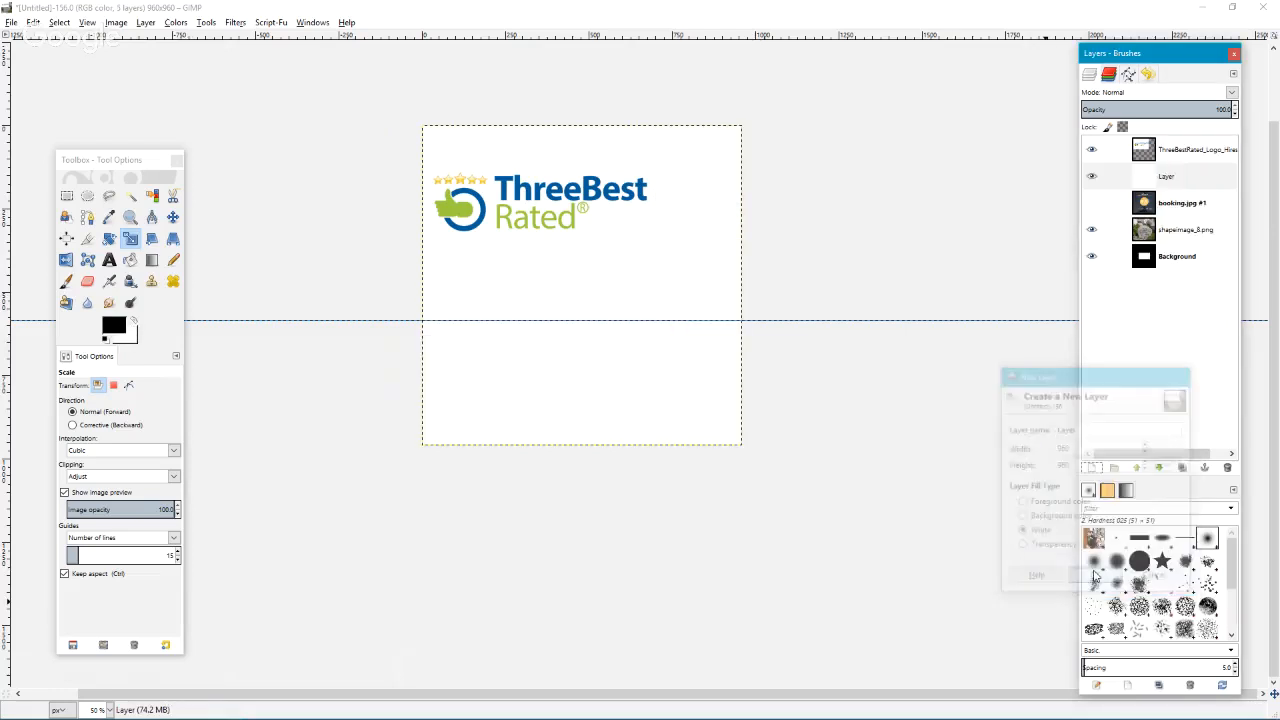
- Center the ThreeBest Rated logo layer horizontally and vertically on the canvas
click(1175, 147)
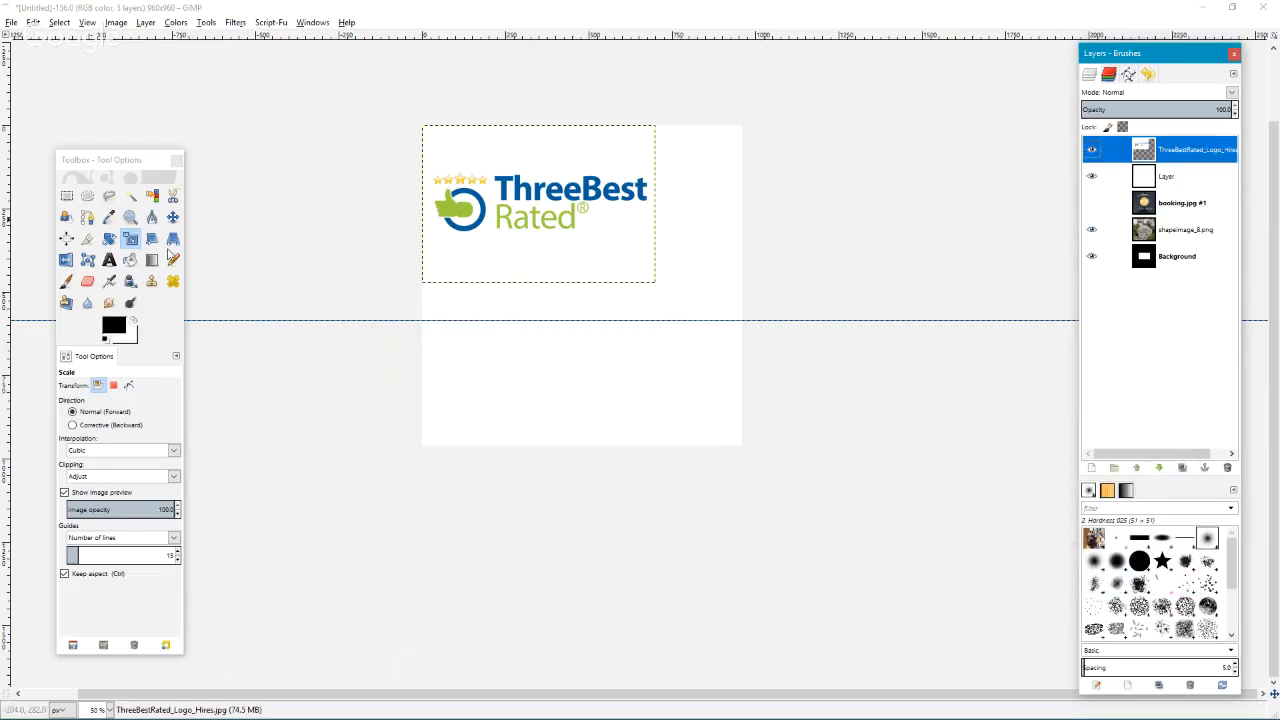
click(66, 239)
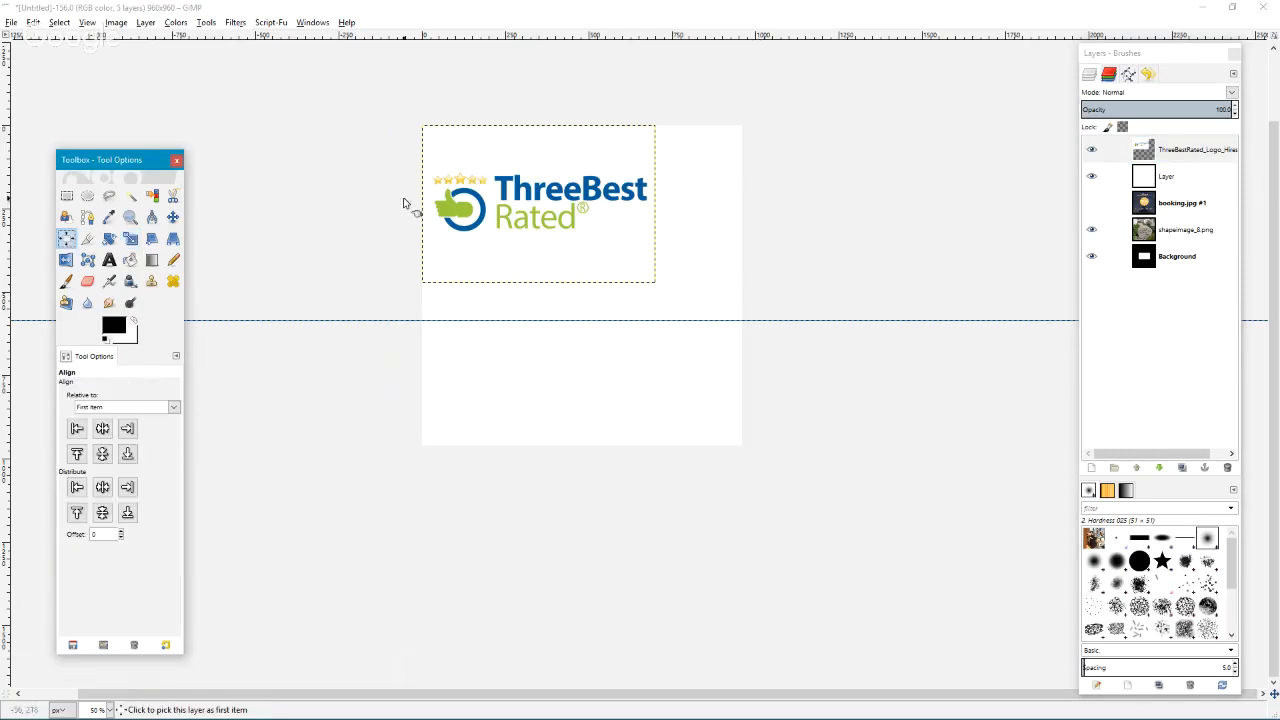
click(514, 204)
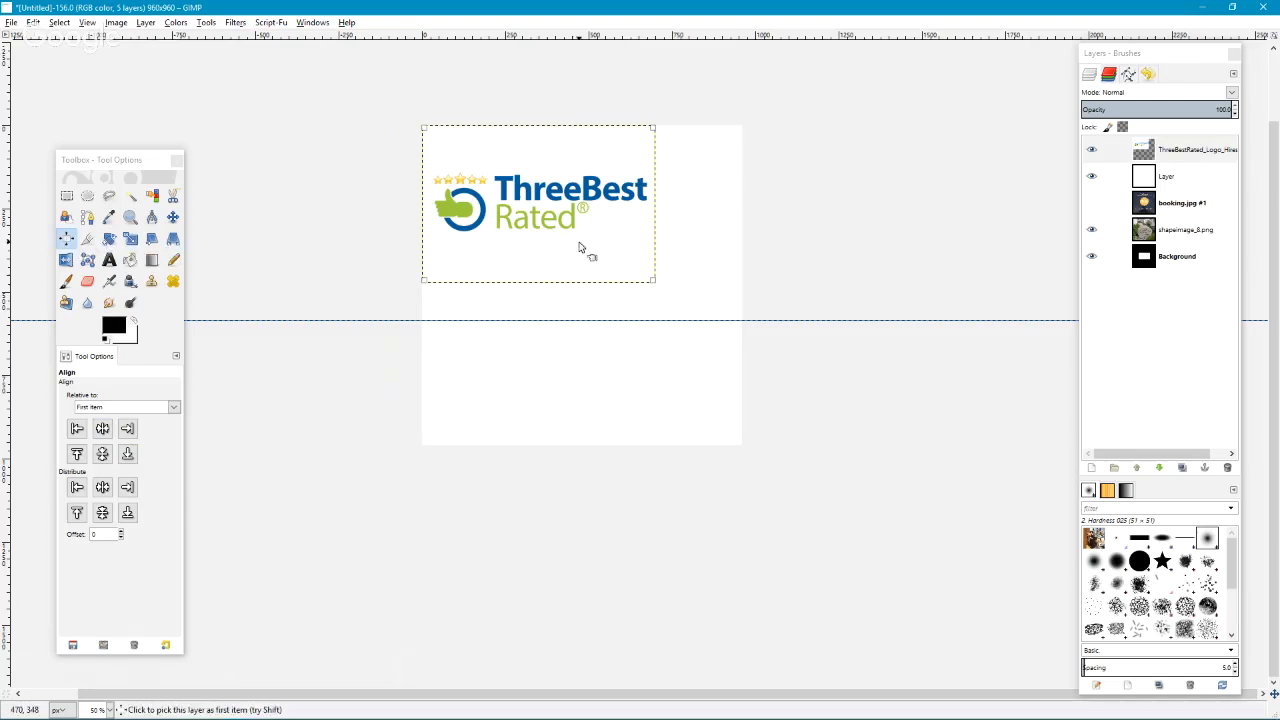
click(102, 430)
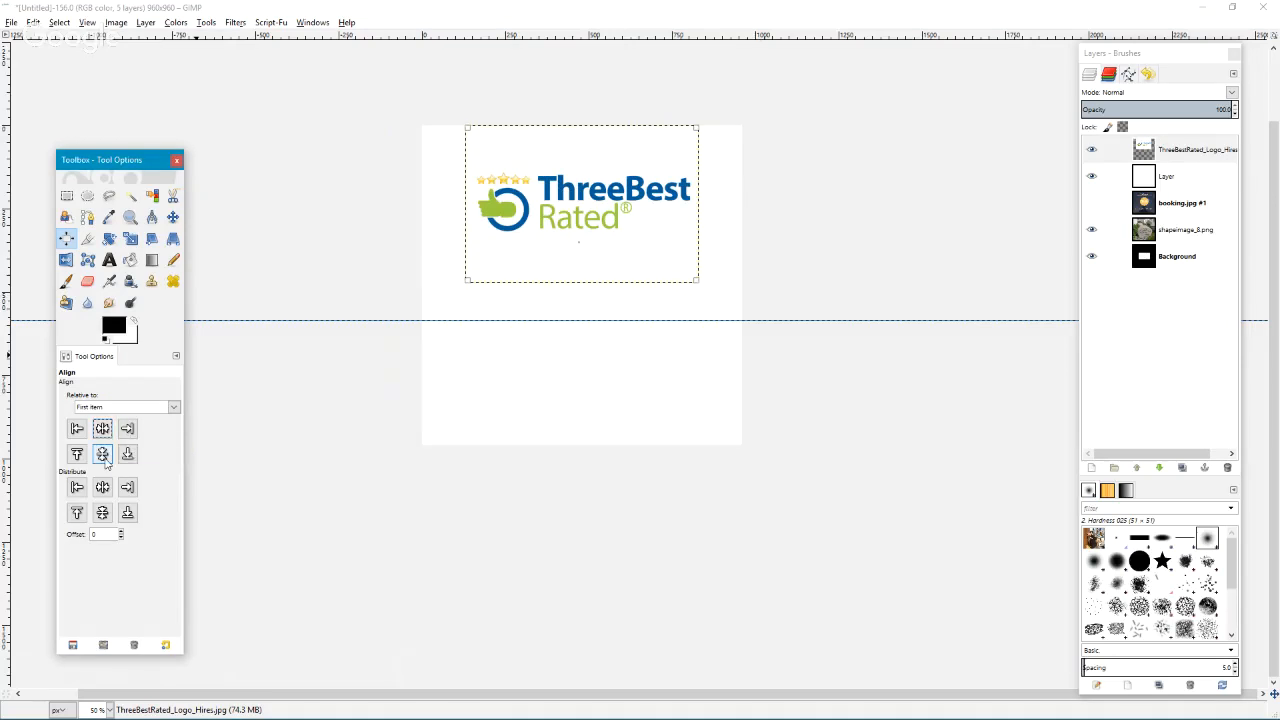
click(103, 455)
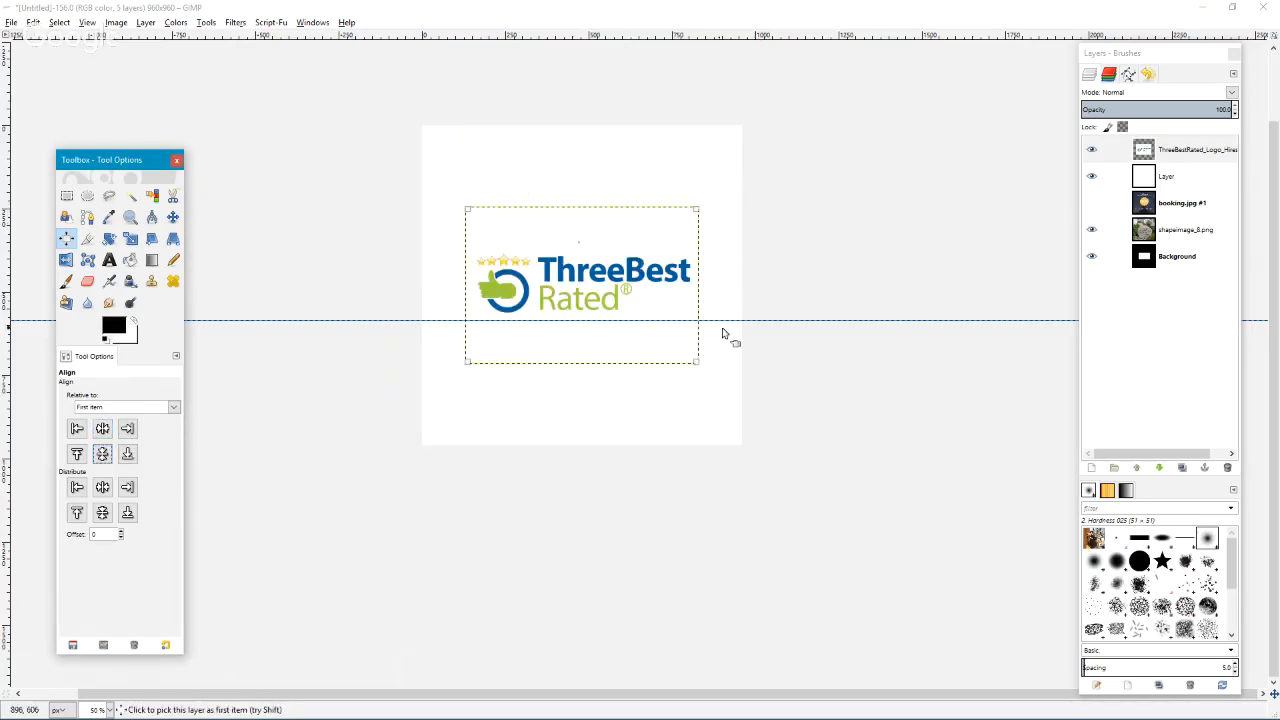
- Remove the horizontal guide from the image
click(173, 217)
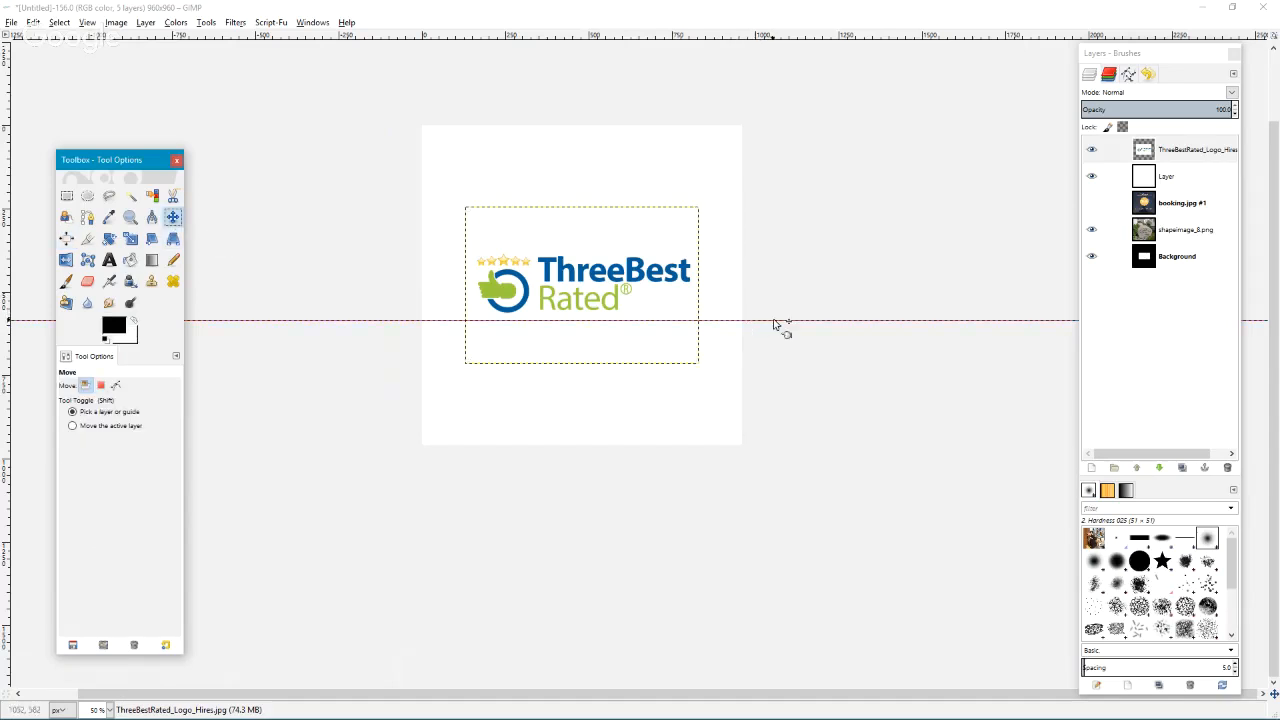
drag(773, 324, 786, 686)
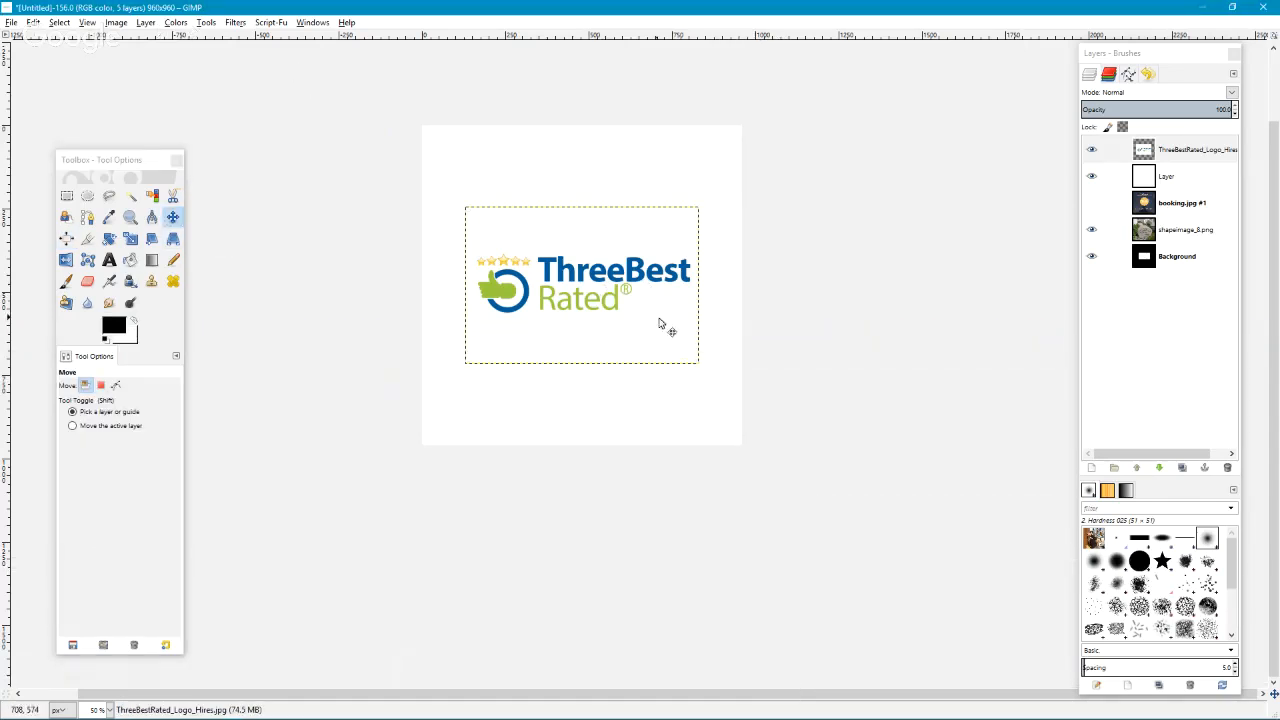
- Add a horizontal guide by percent through the middle of the canvas
key(minus)
click(1108, 176)
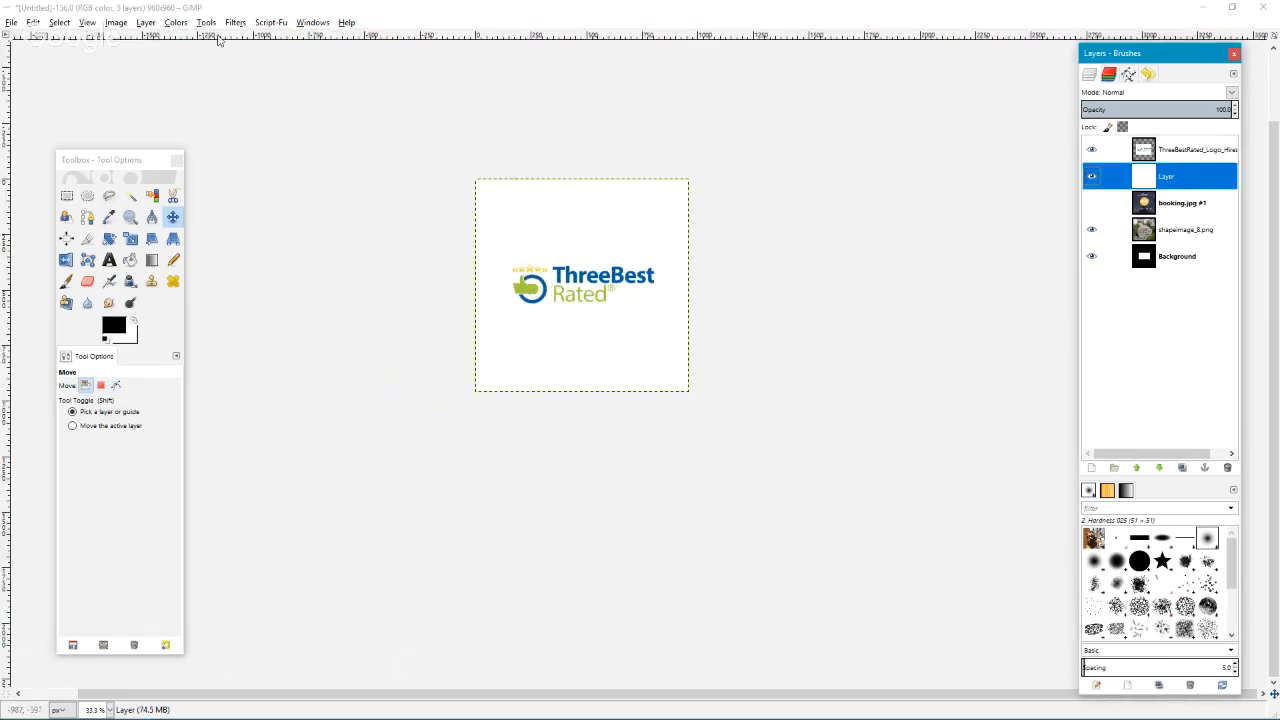
click(145, 22)
mouse_move(116, 22)
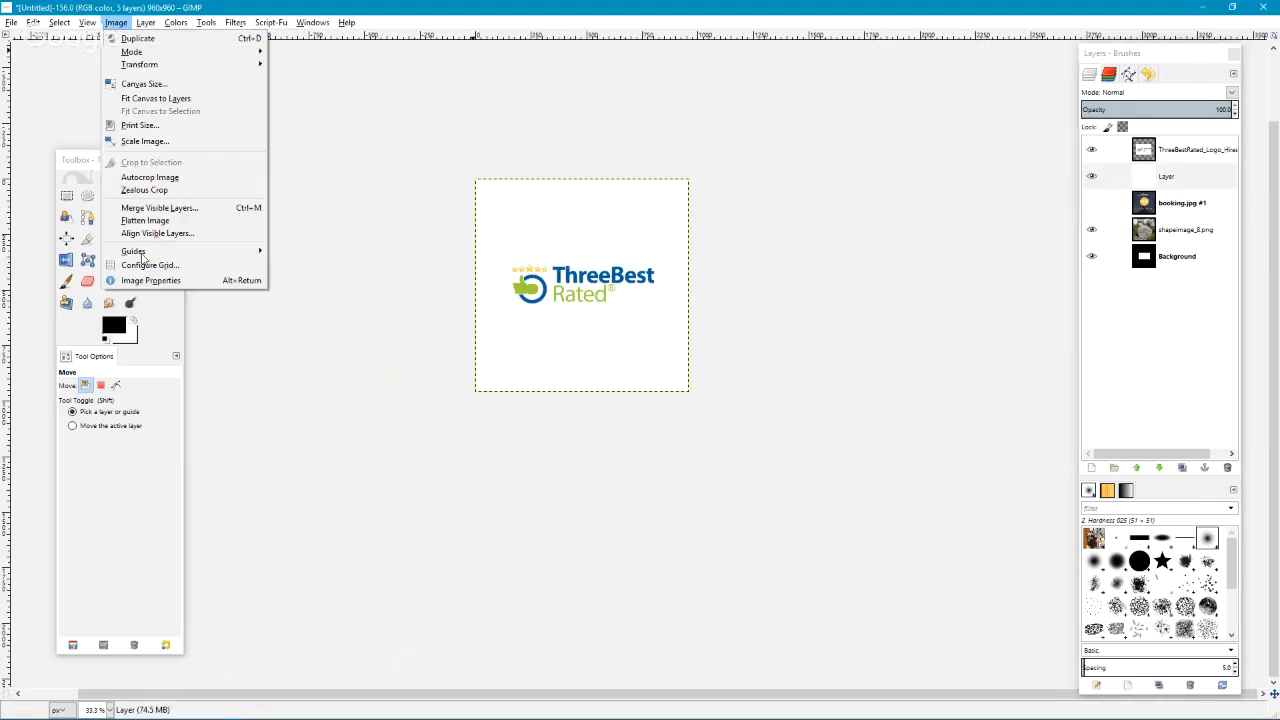
mouse_move(140, 251)
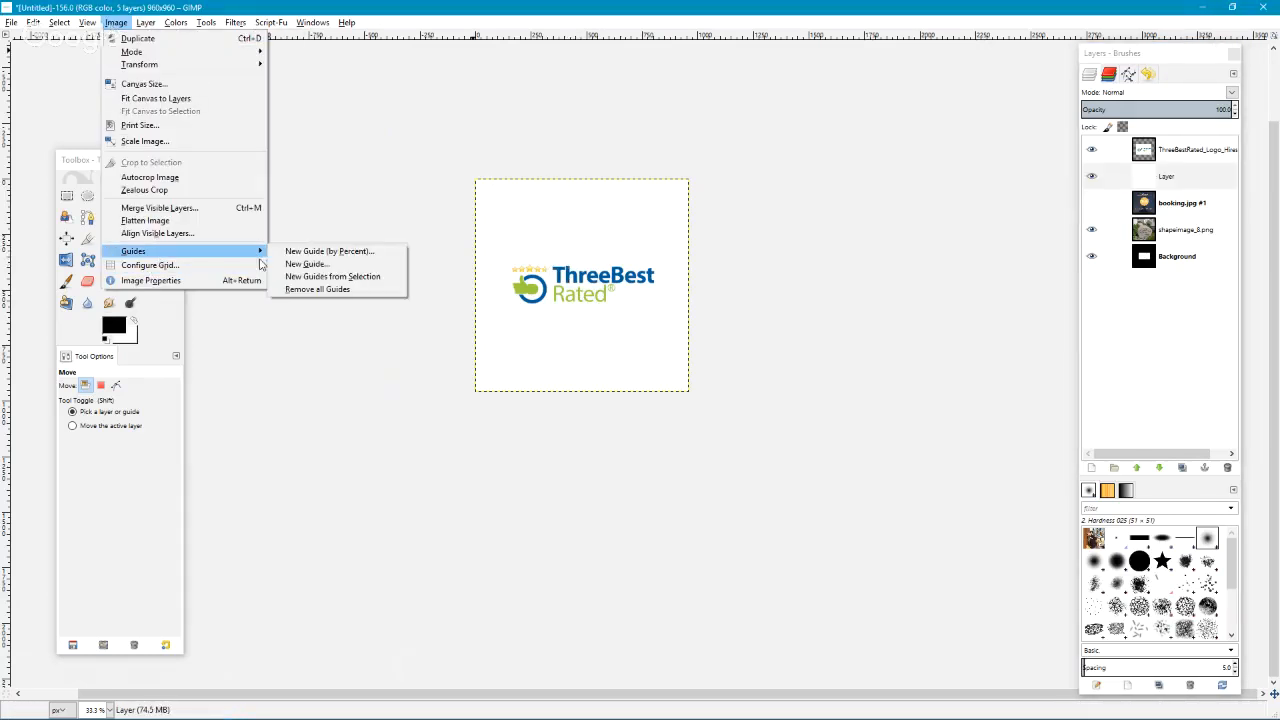
click(325, 256)
click(631, 336)
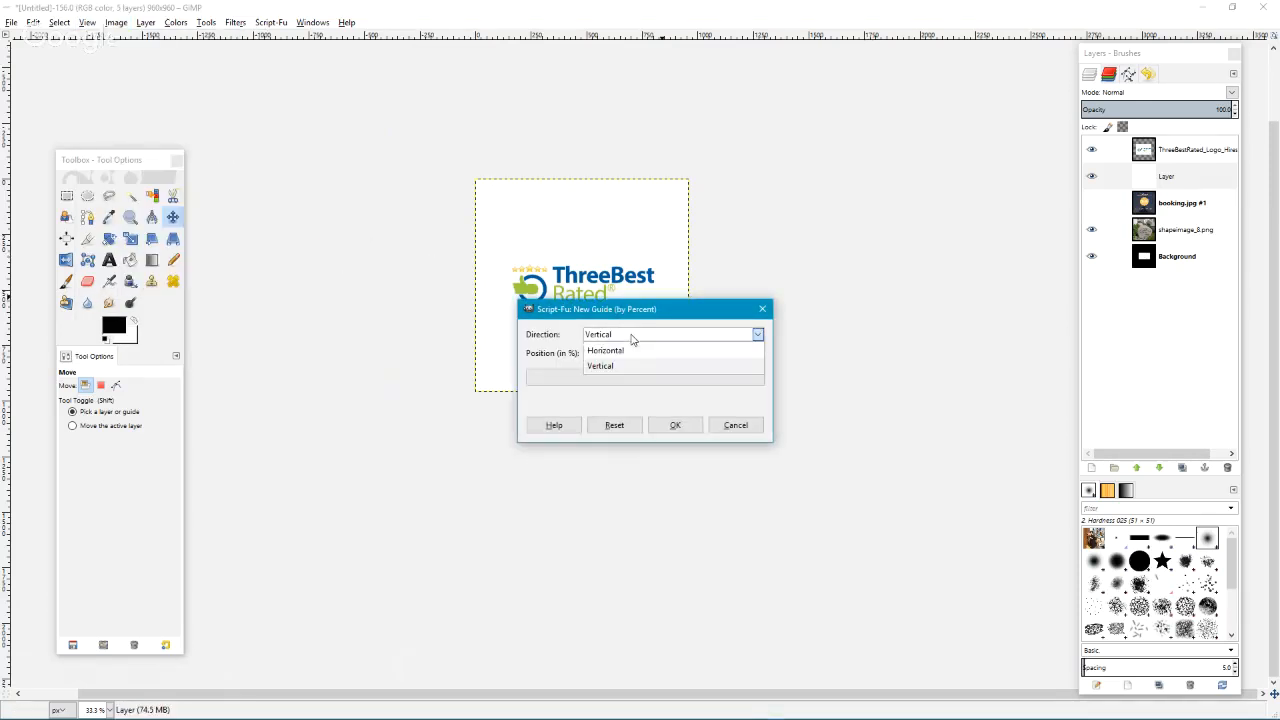
click(622, 346)
click(673, 425)
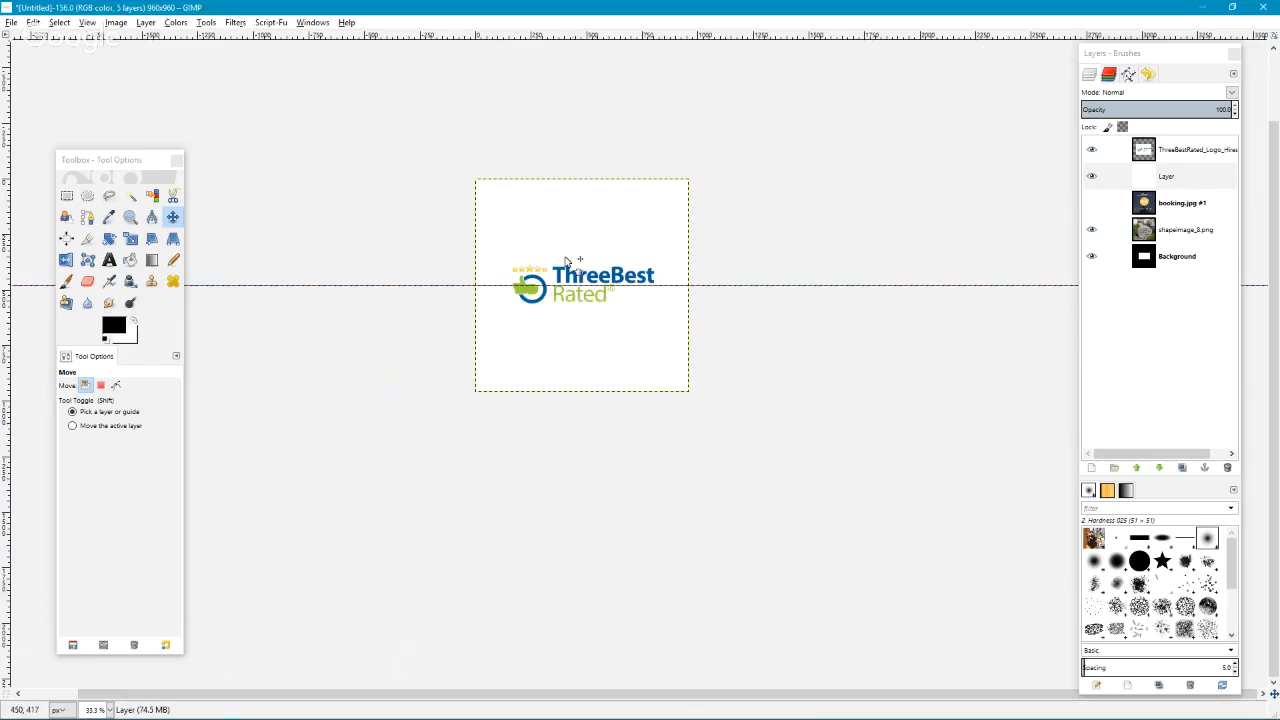
- Check the ThreeBest Rated logo's vertical centering against the guide and export the image as ThreeBestRated_Logo_Hires 960w.jpg
scroll(573, 262, up, 3)
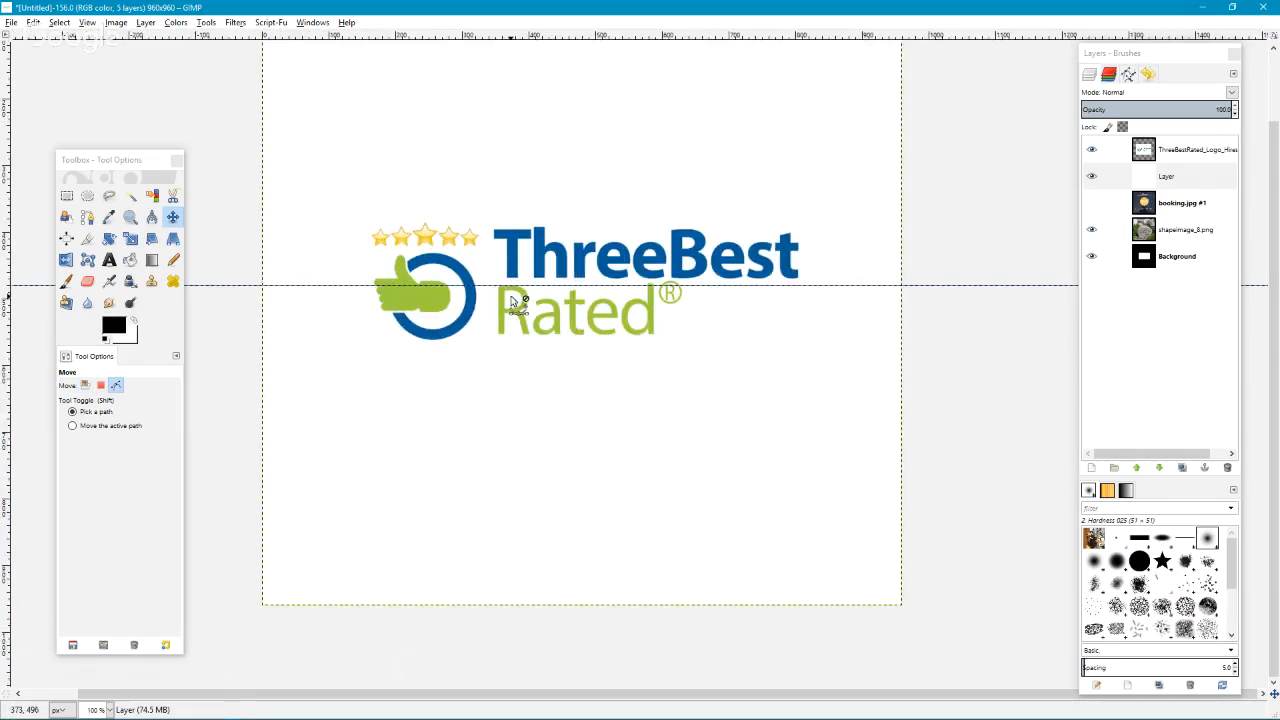
scroll(511, 300, up, 1)
key(1)
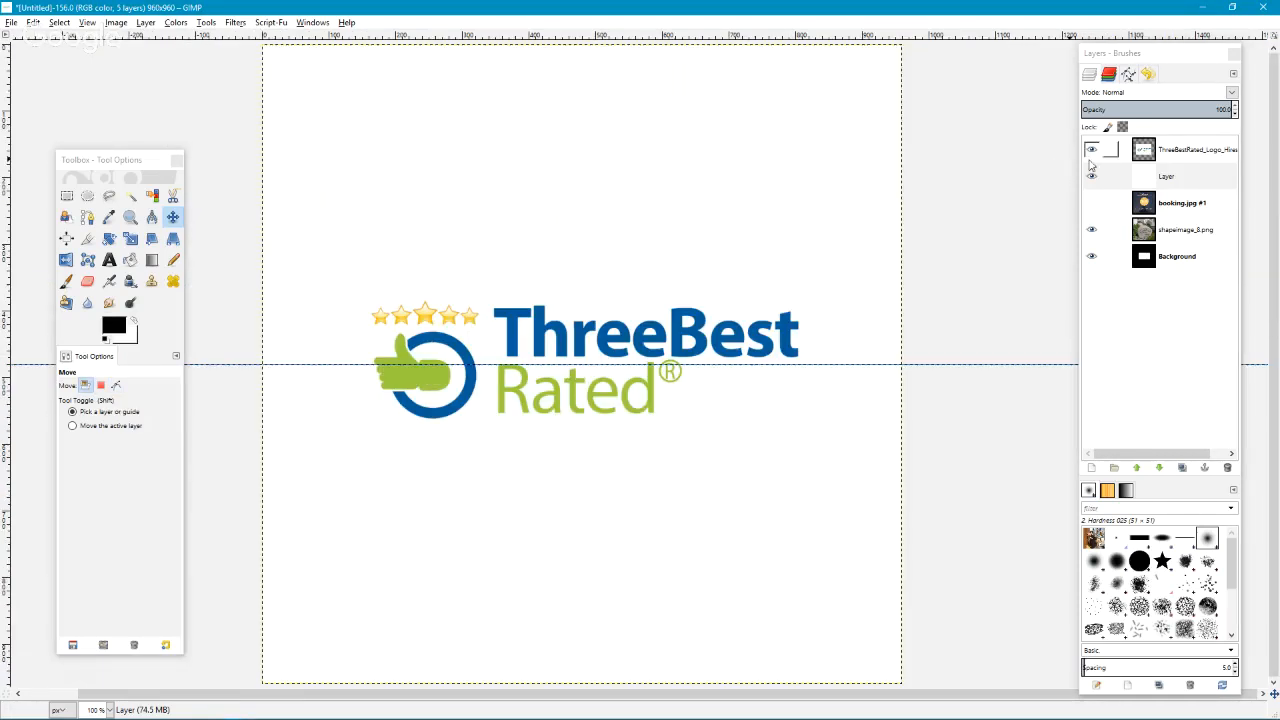
click(1093, 150)
click(1093, 150)
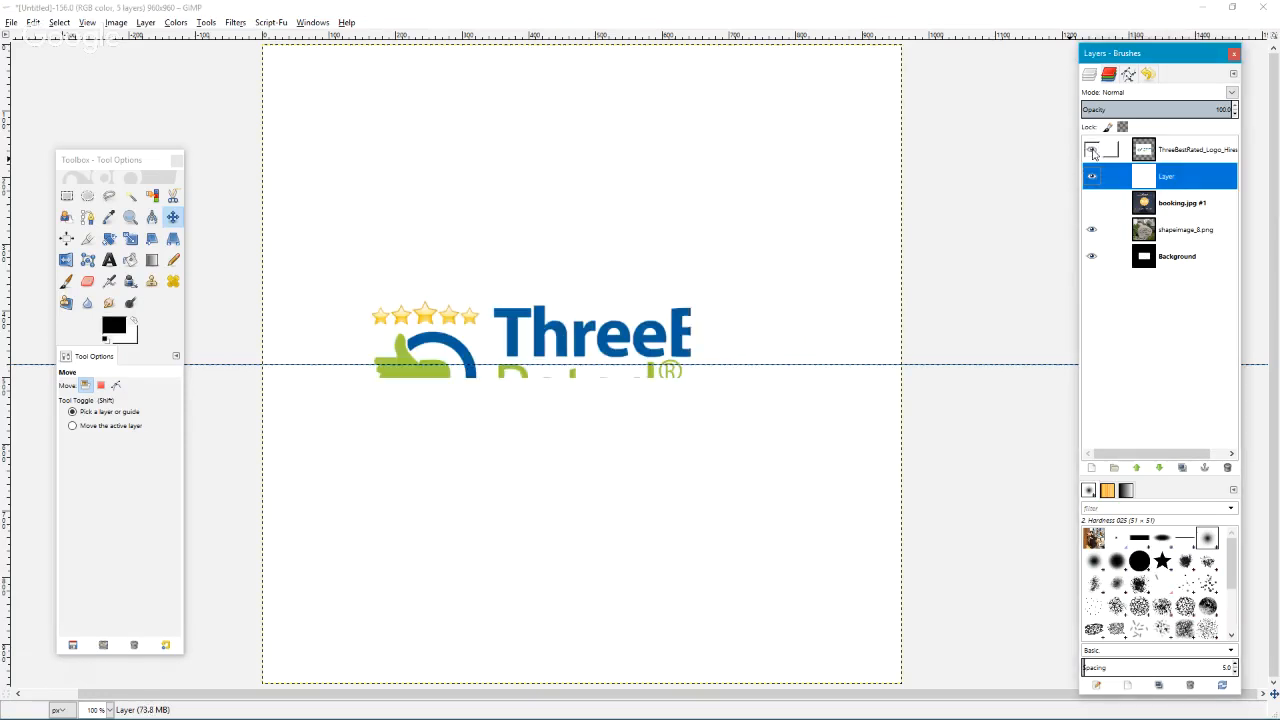
click(1192, 150)
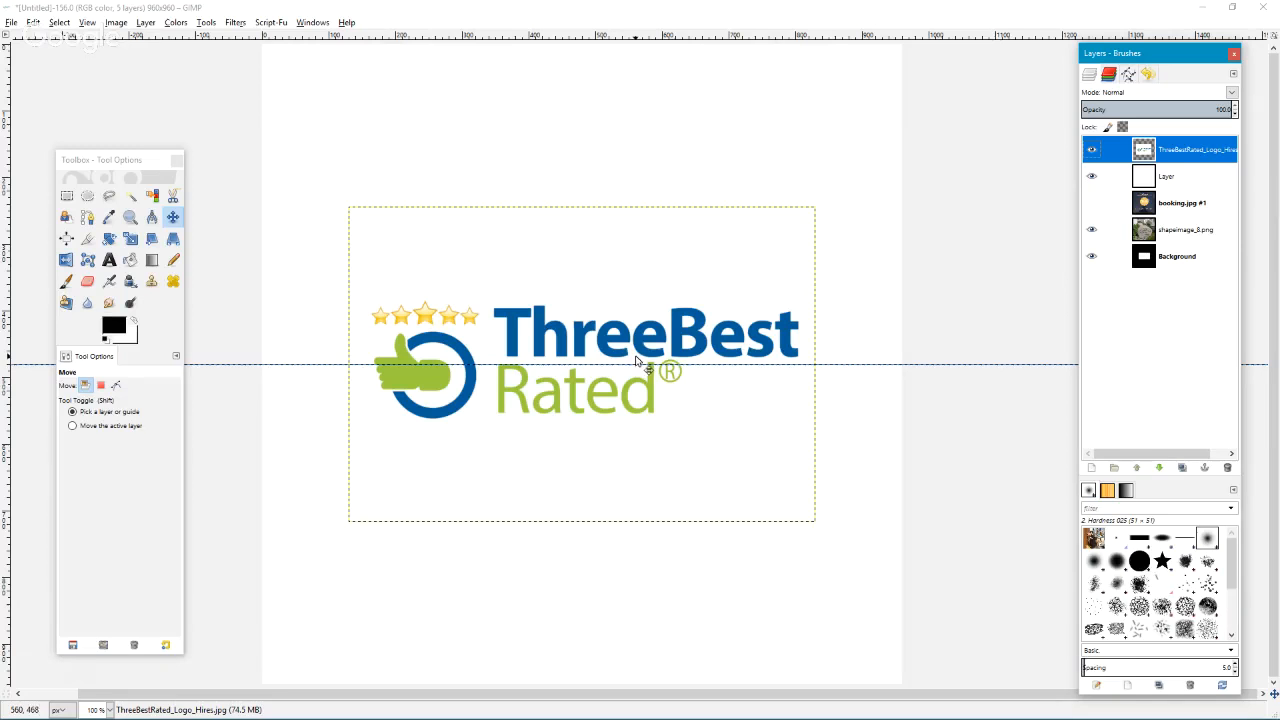
scroll(642, 338, down, 2)
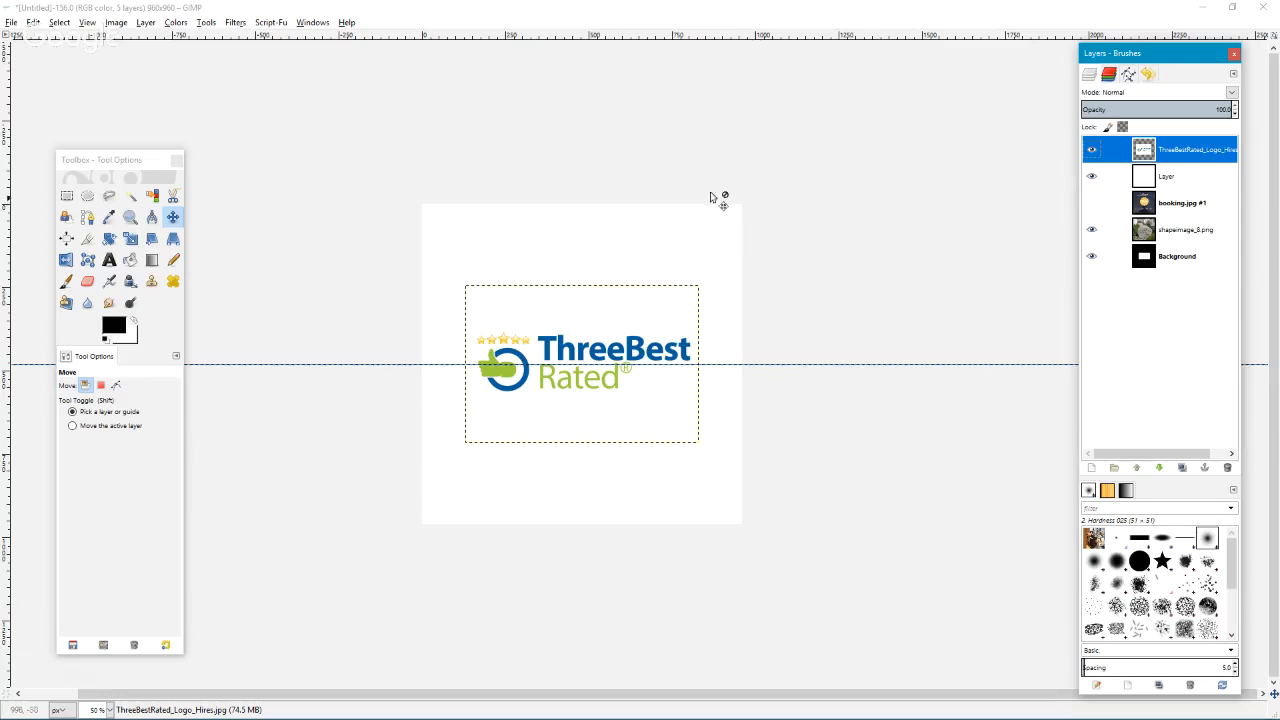
click(594, 332)
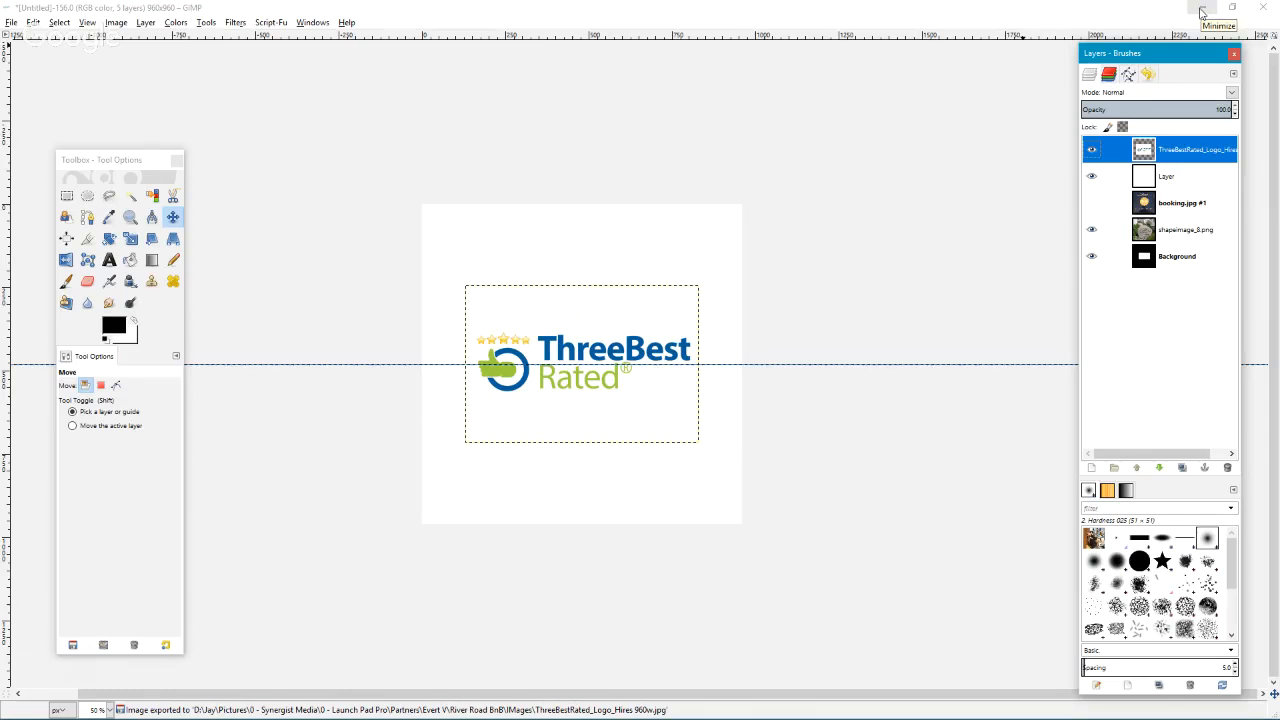
- Switch to Firefox, close the ThreeBest Rated image search and Media Library pages, and return to editing the About us page
click(1202, 12)
click(700, 11)
click(838, 11)
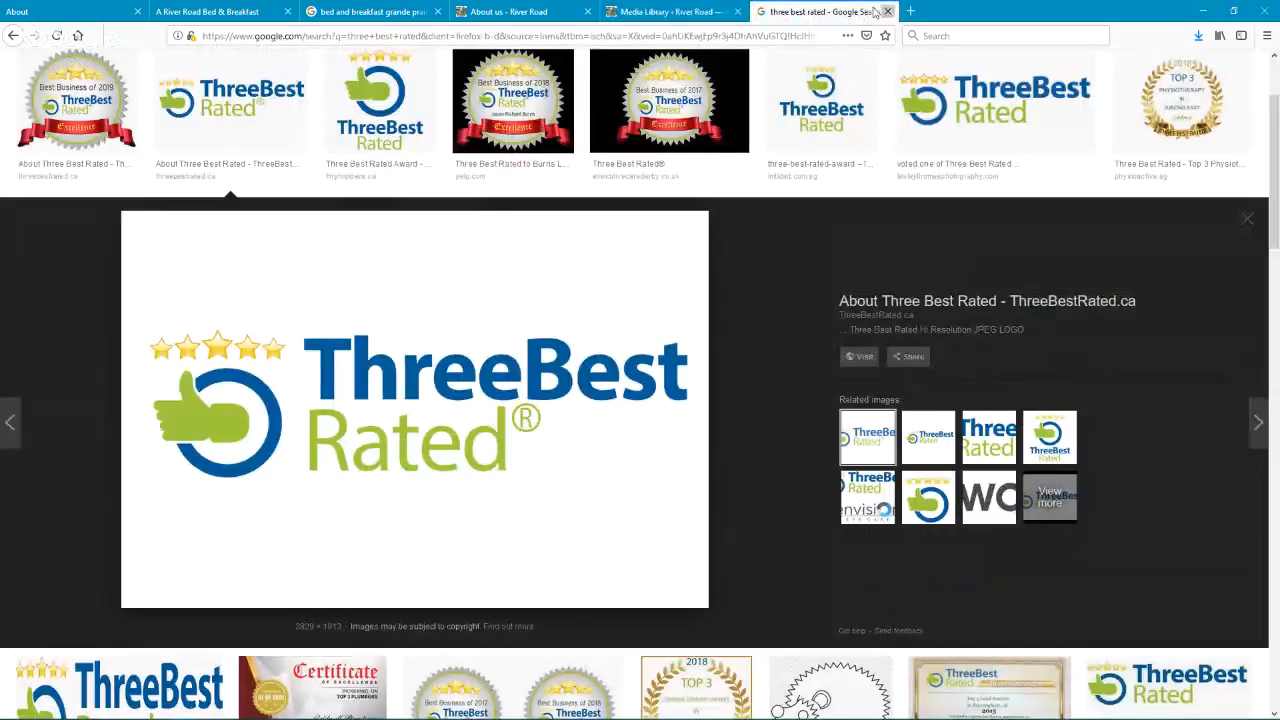
click(887, 11)
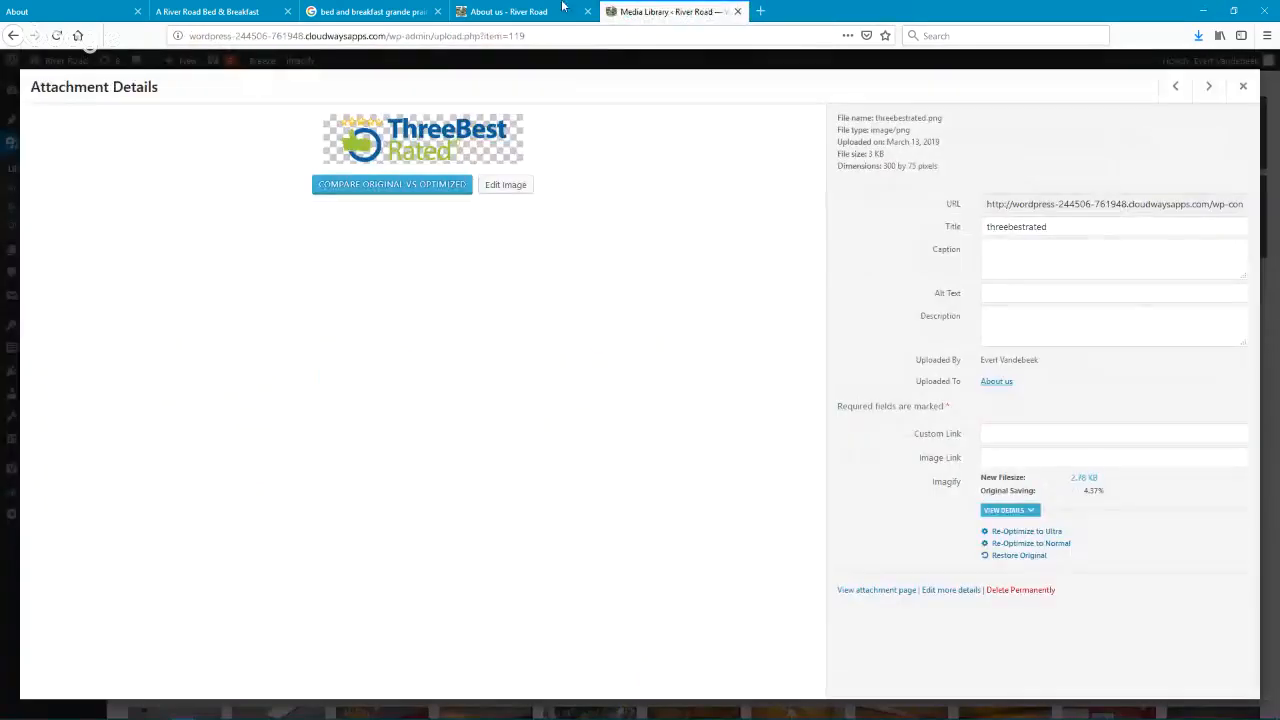
click(738, 12)
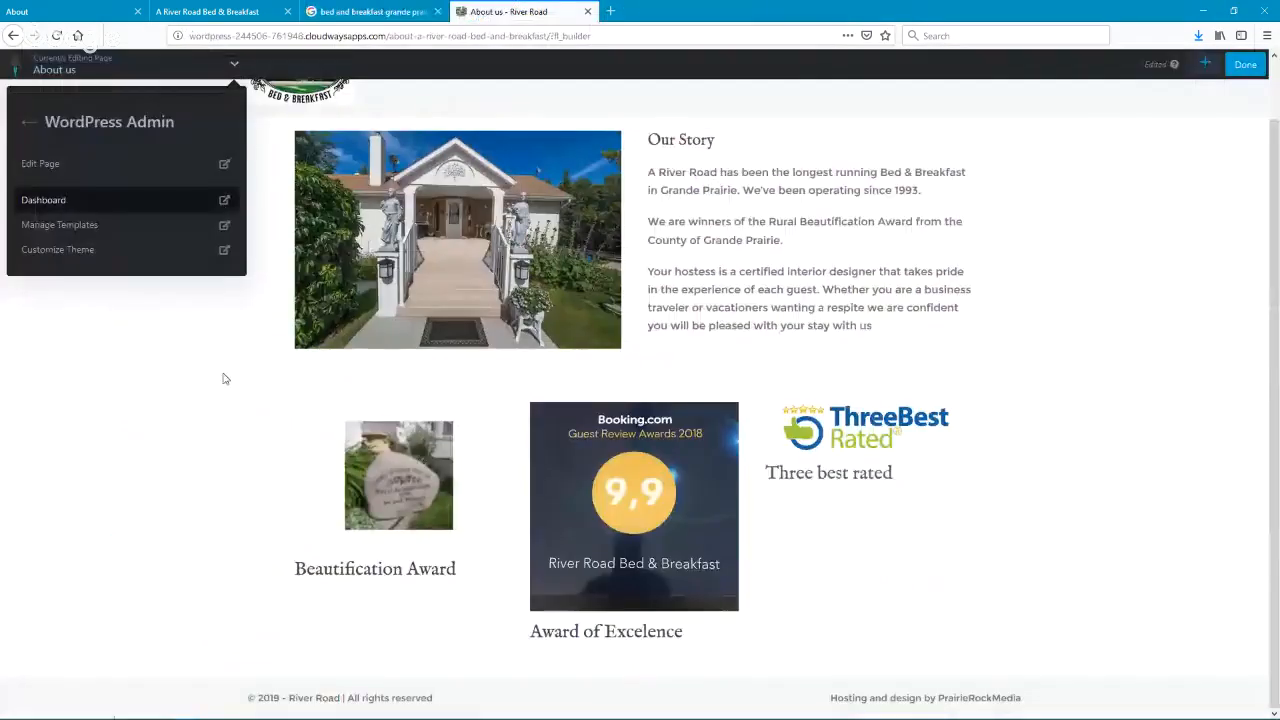
click(236, 66)
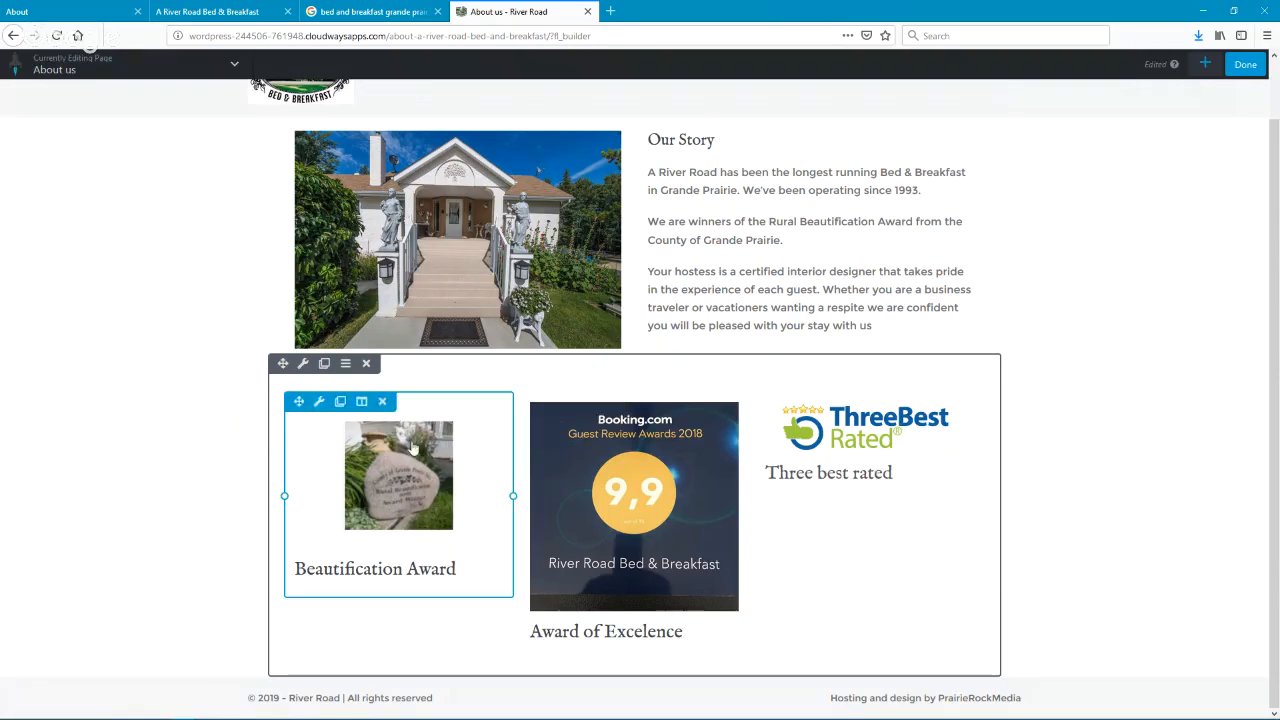
click(363, 403)
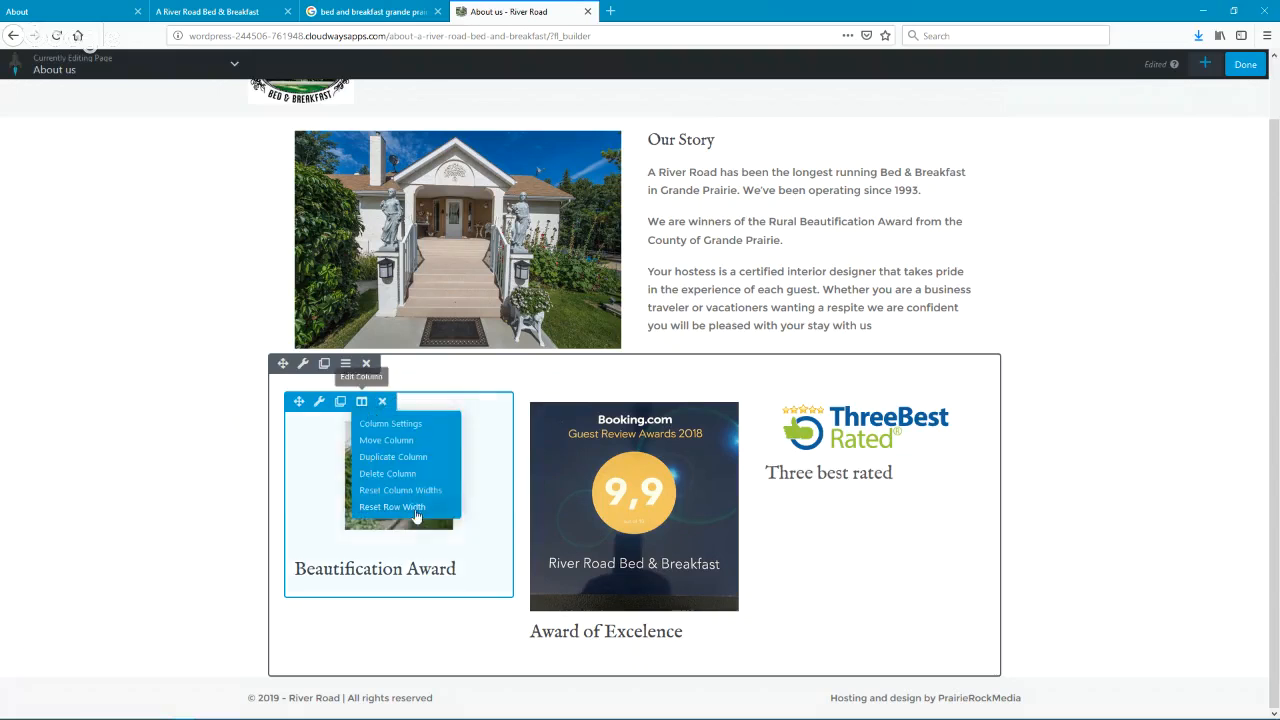
click(409, 424)
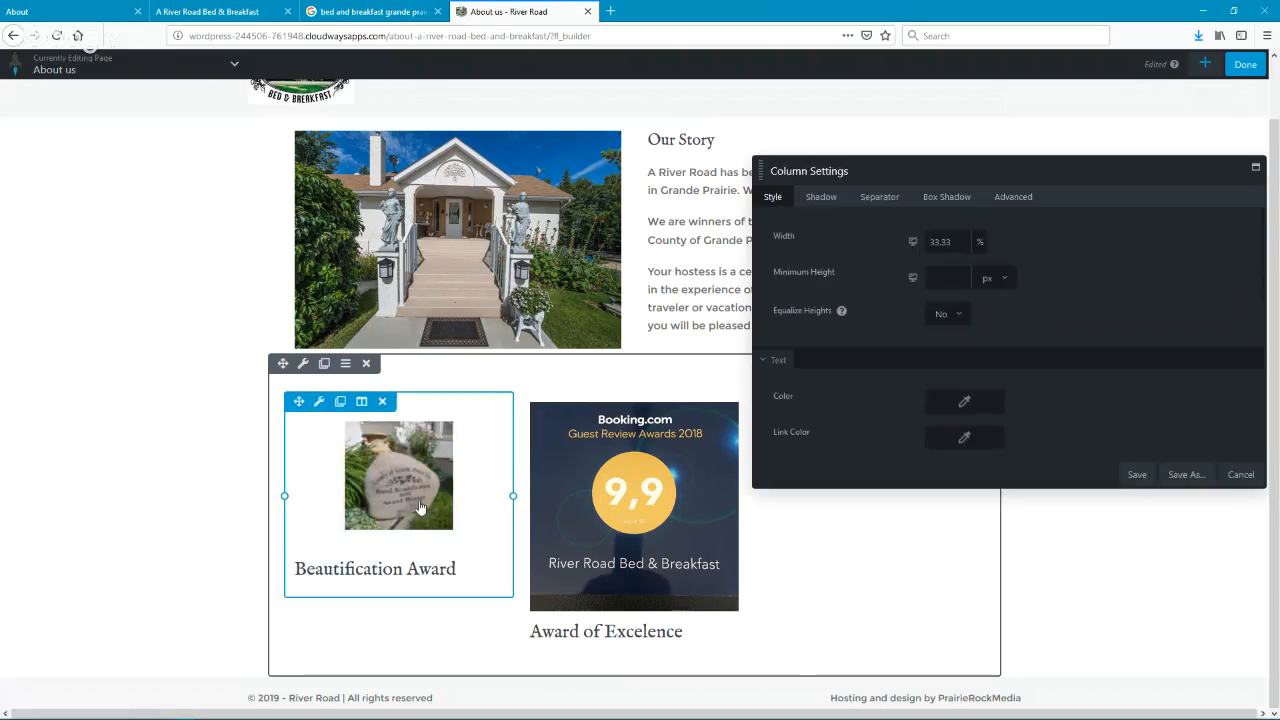
click(420, 508)
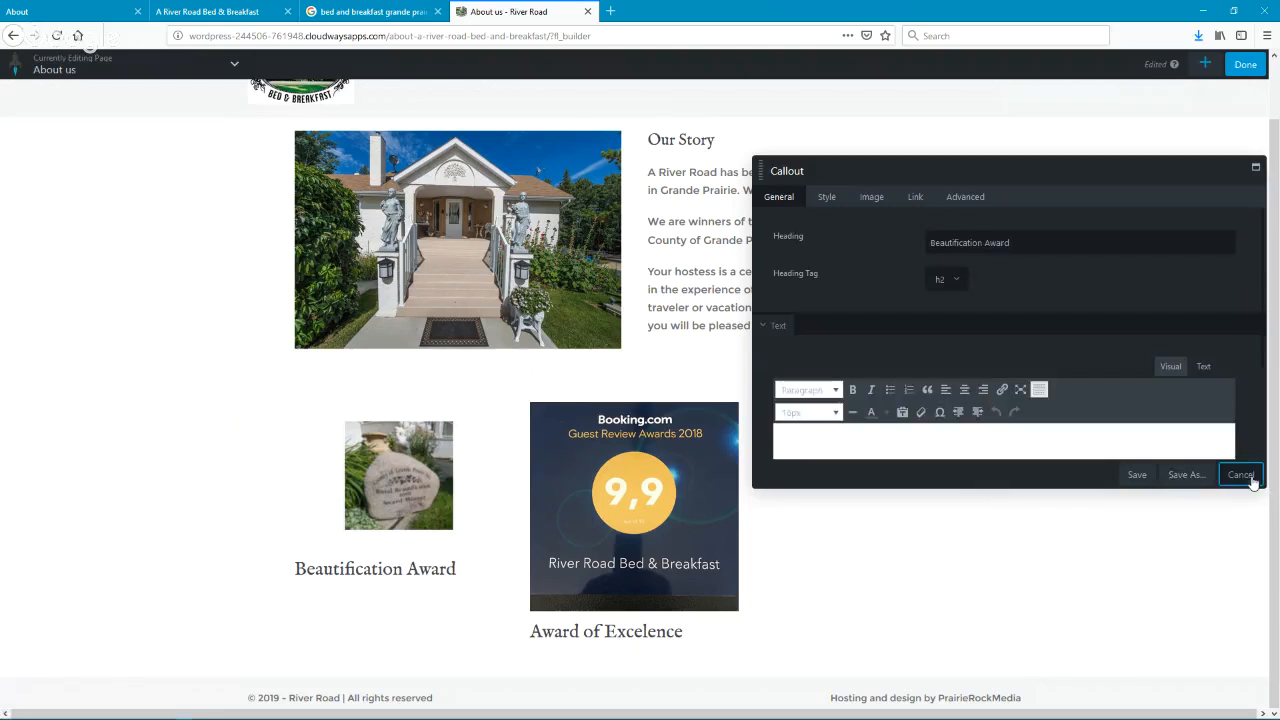
click(1250, 479)
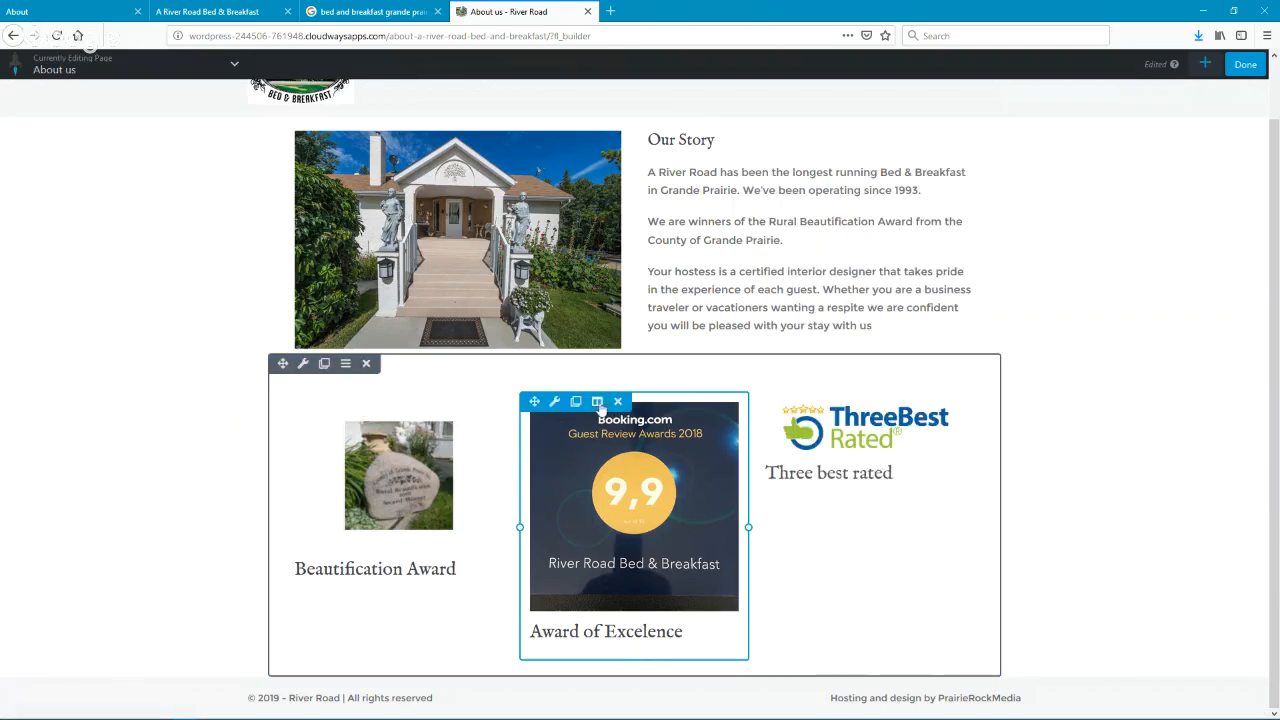
- Set the Beautification Award column to equalize heights with Center vertical alignment, and save the column settings
click(362, 403)
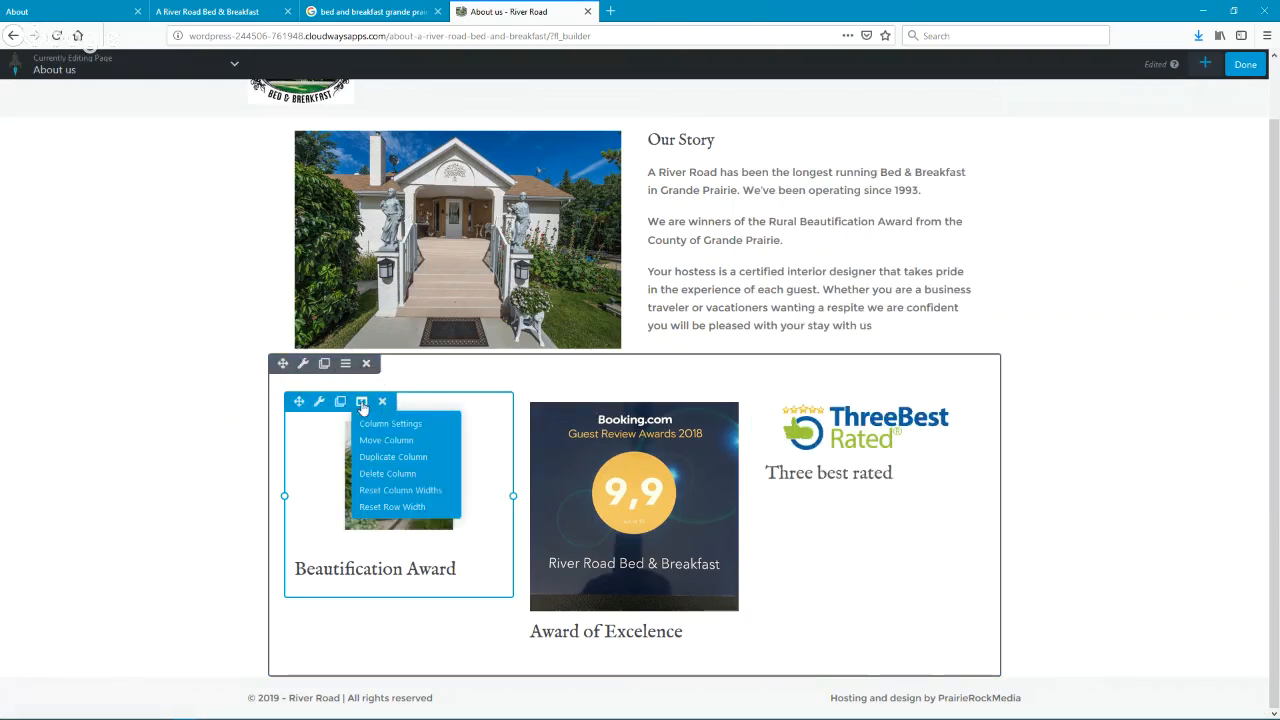
click(389, 424)
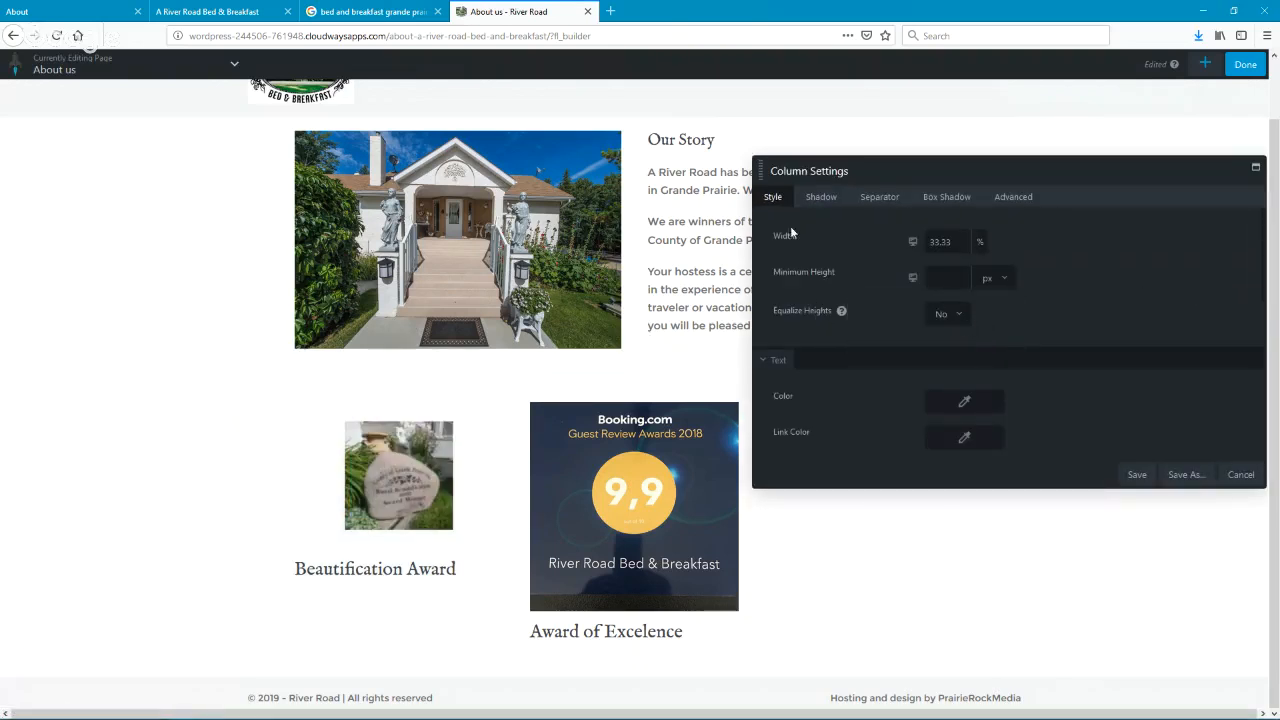
click(946, 314)
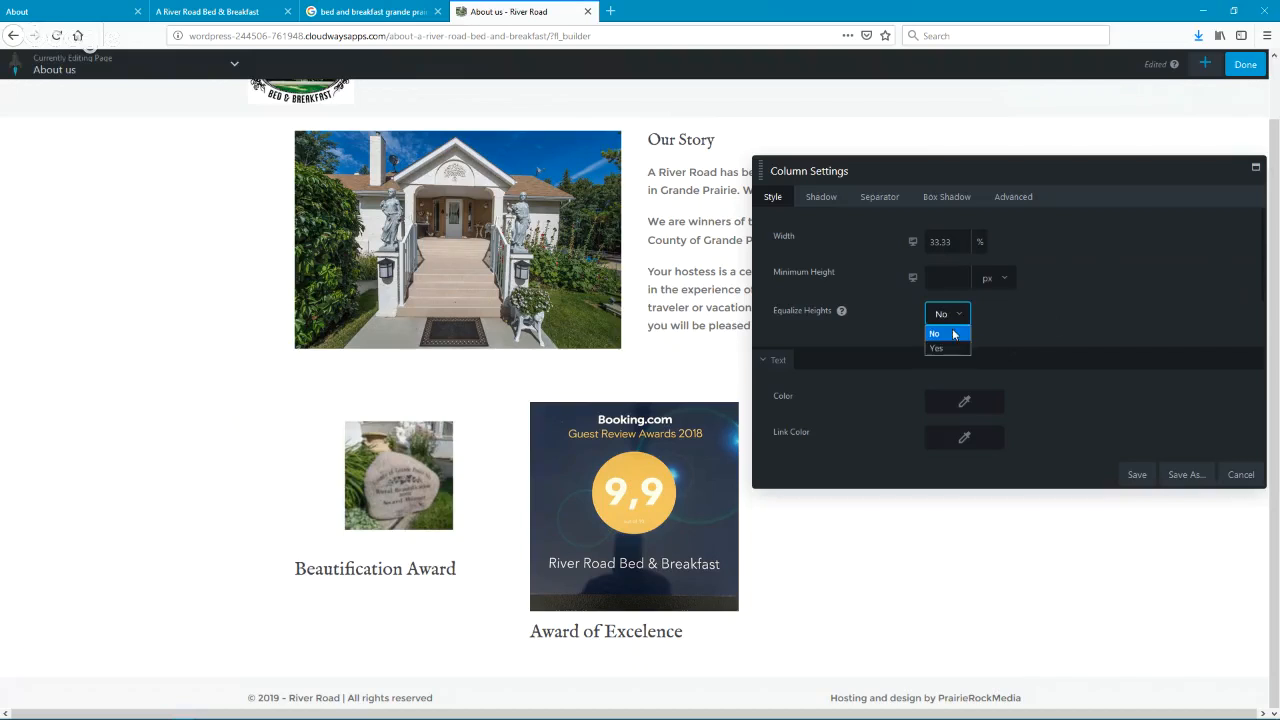
click(953, 349)
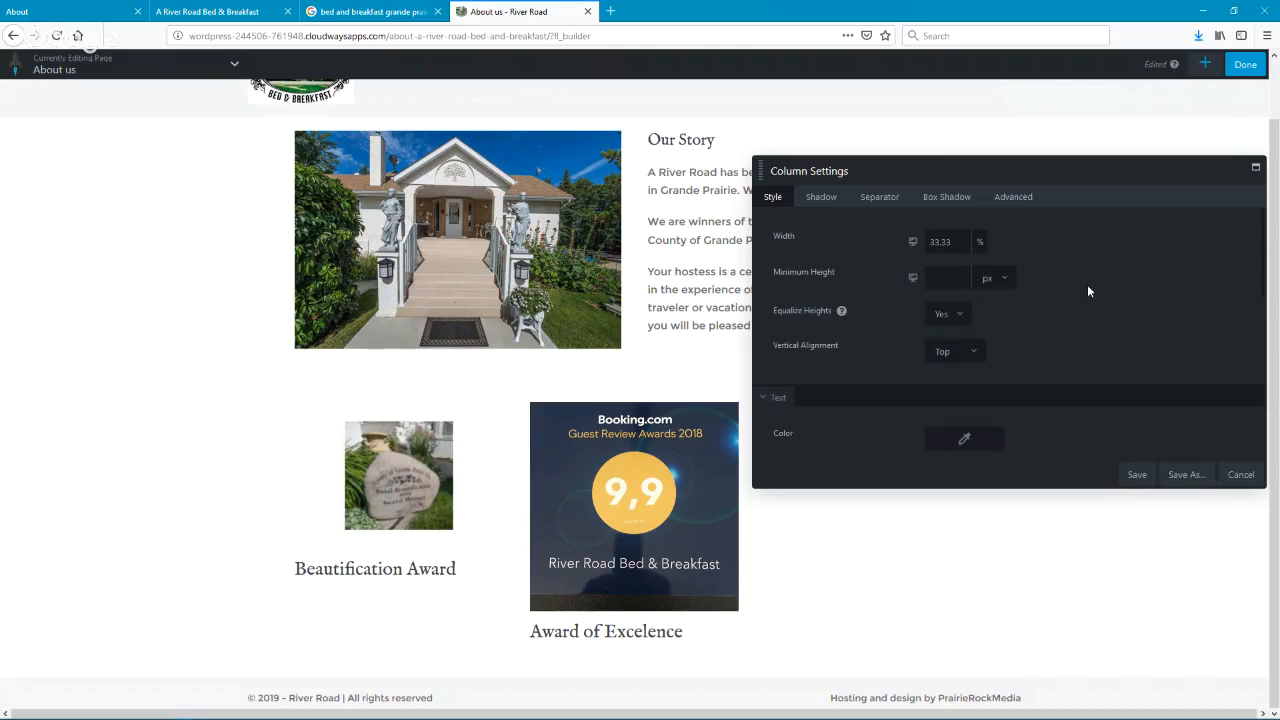
click(943, 353)
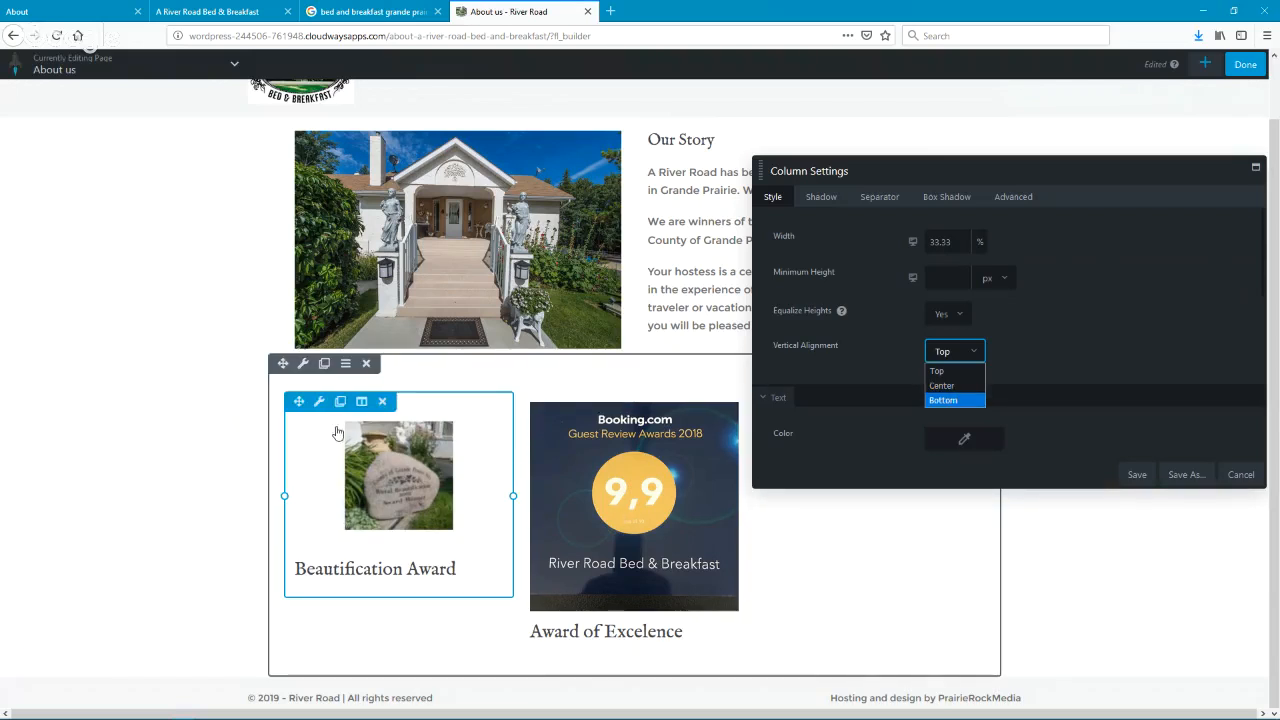
click(945, 388)
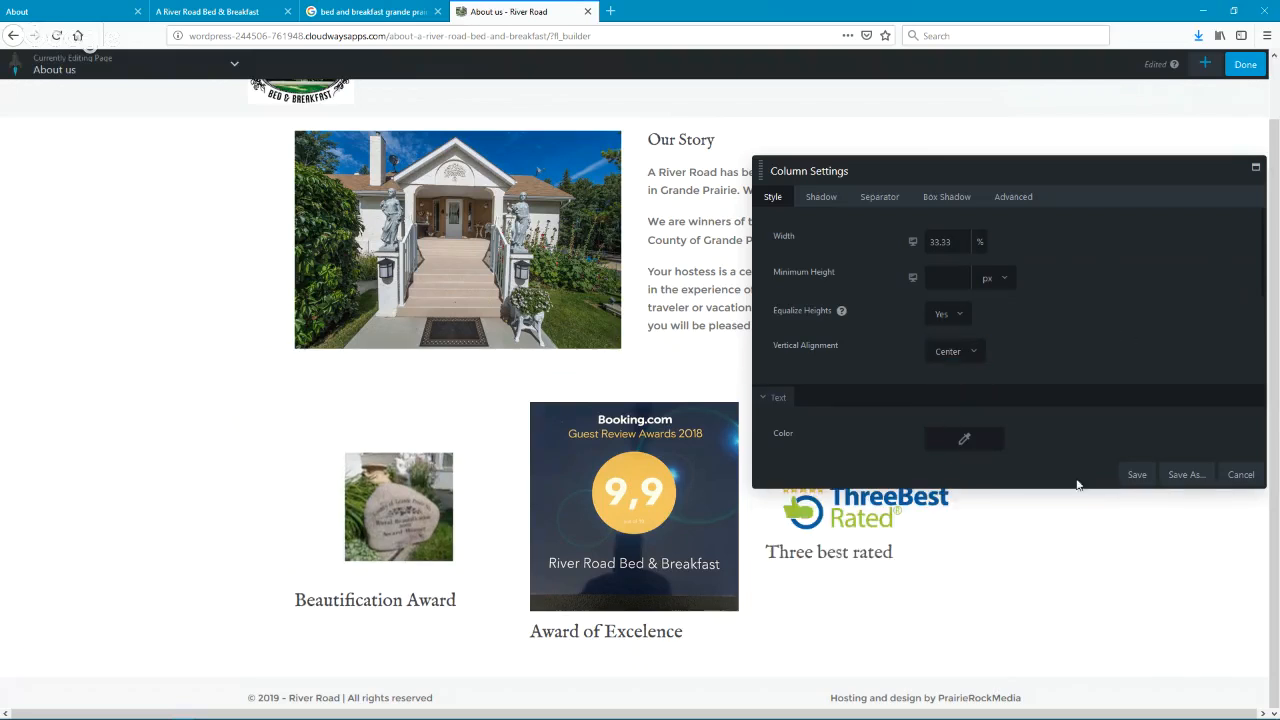
click(1140, 475)
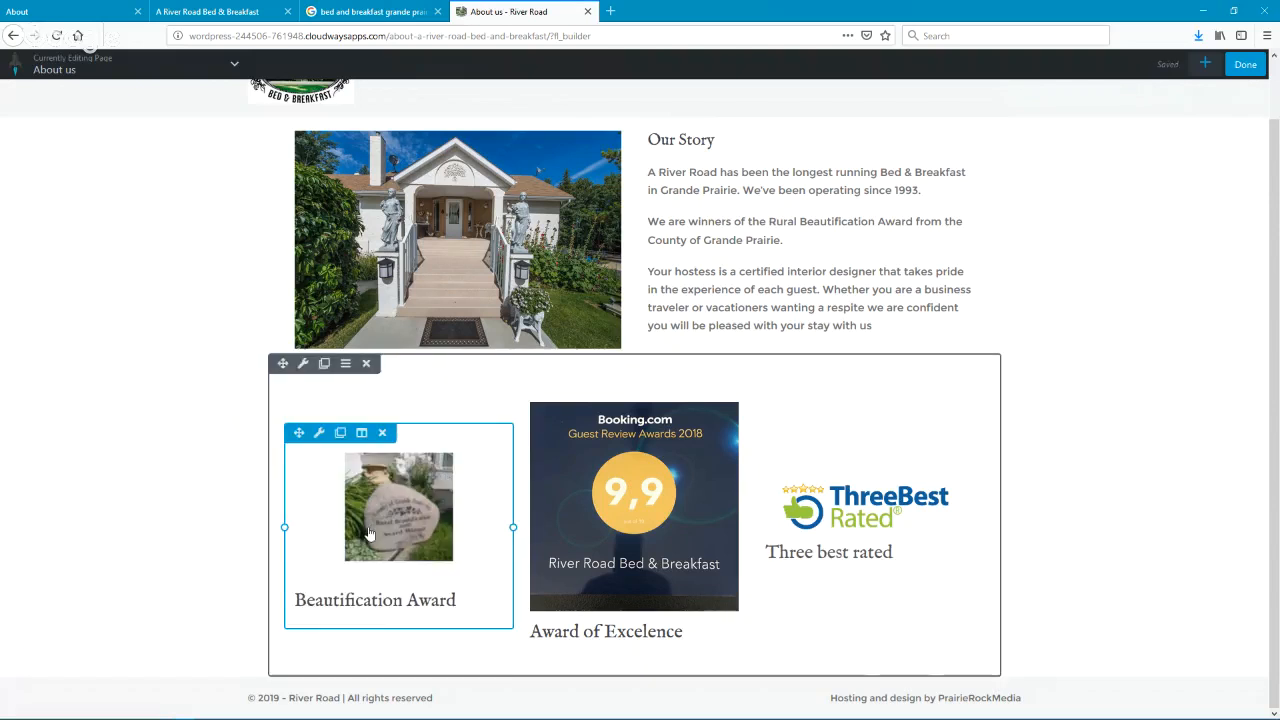
- Upload the 960 px stone and ThreeBest Rated images and use shapeimage_8-4376-960w.jpg as the Beautification Award callout's photo
click(418, 513)
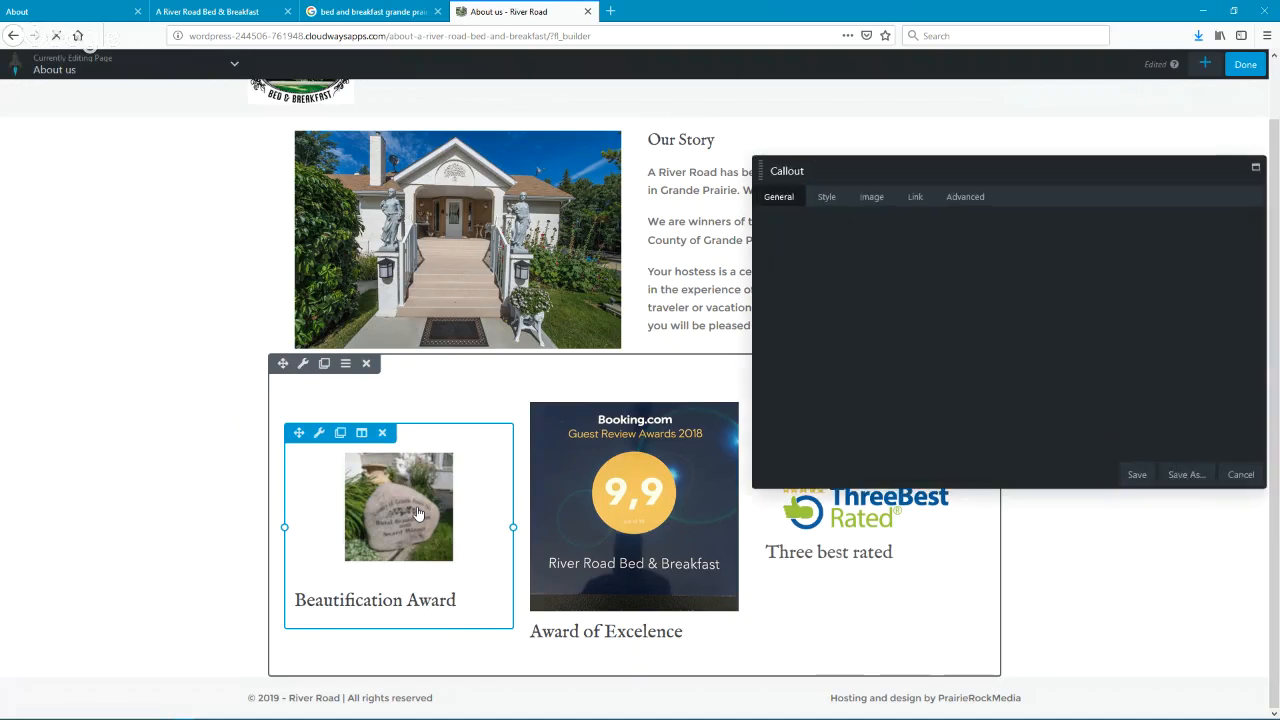
click(872, 198)
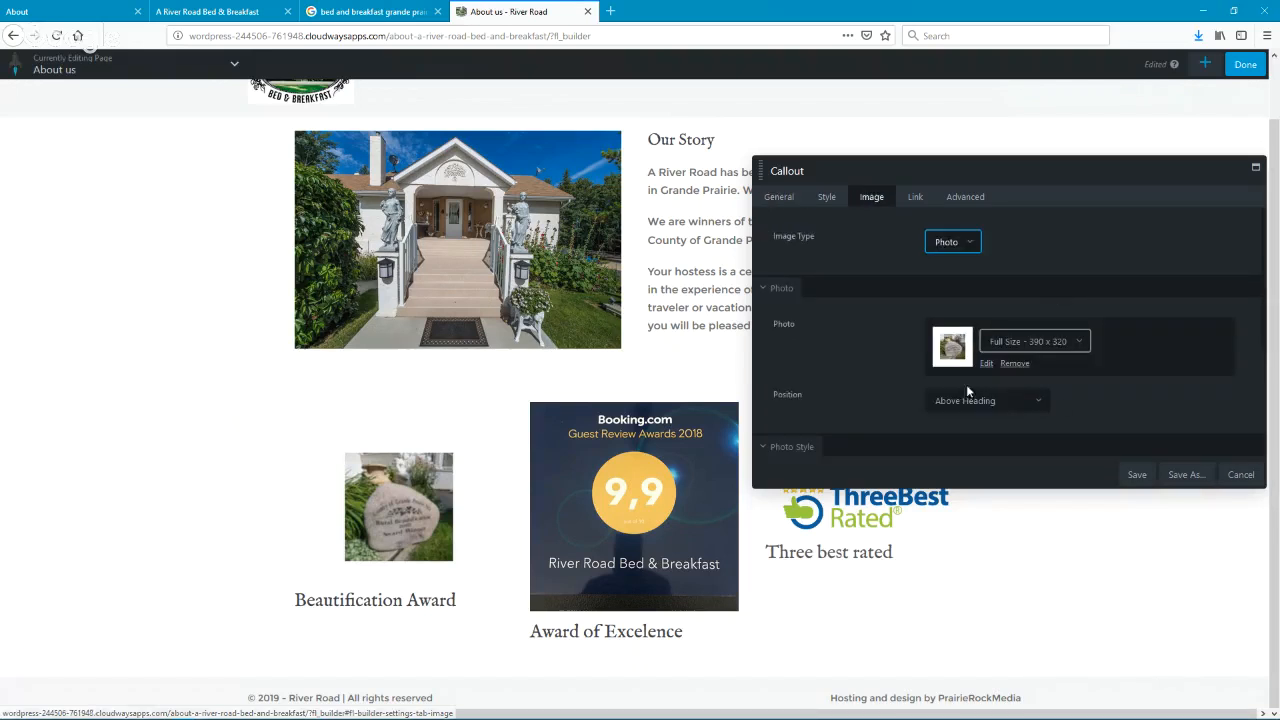
click(986, 364)
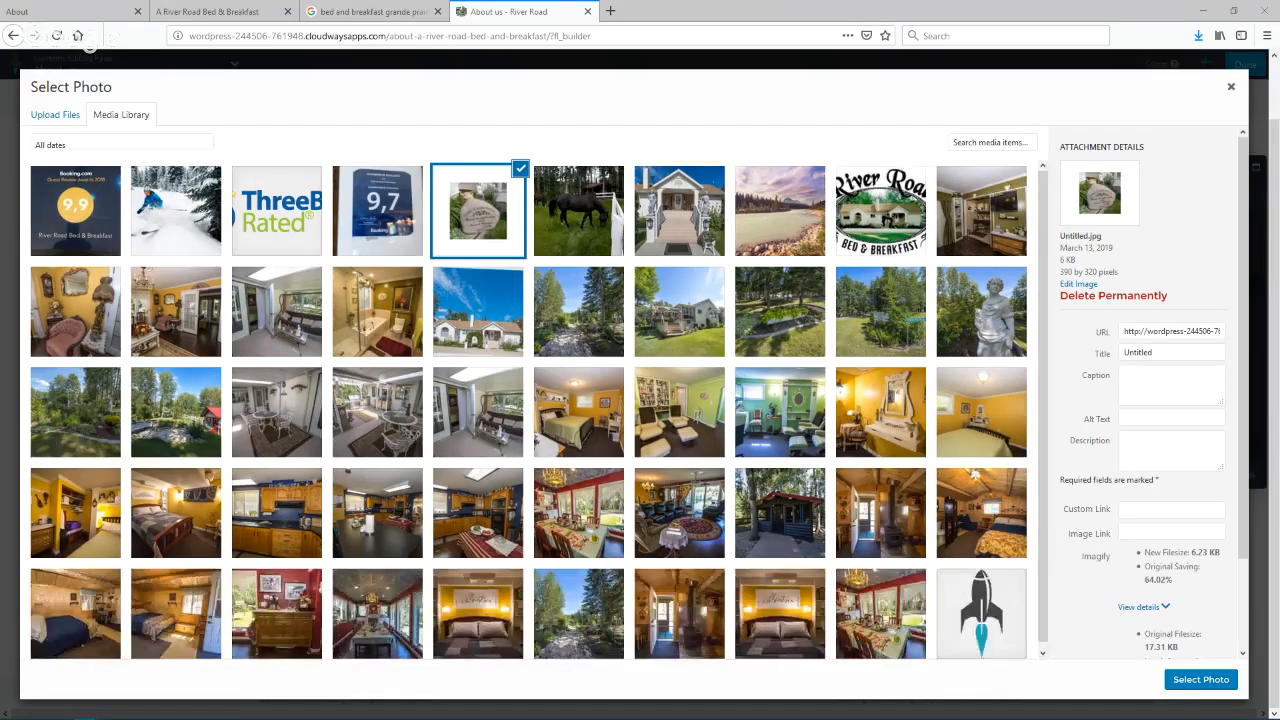
drag(1275, 340, 310, 306)
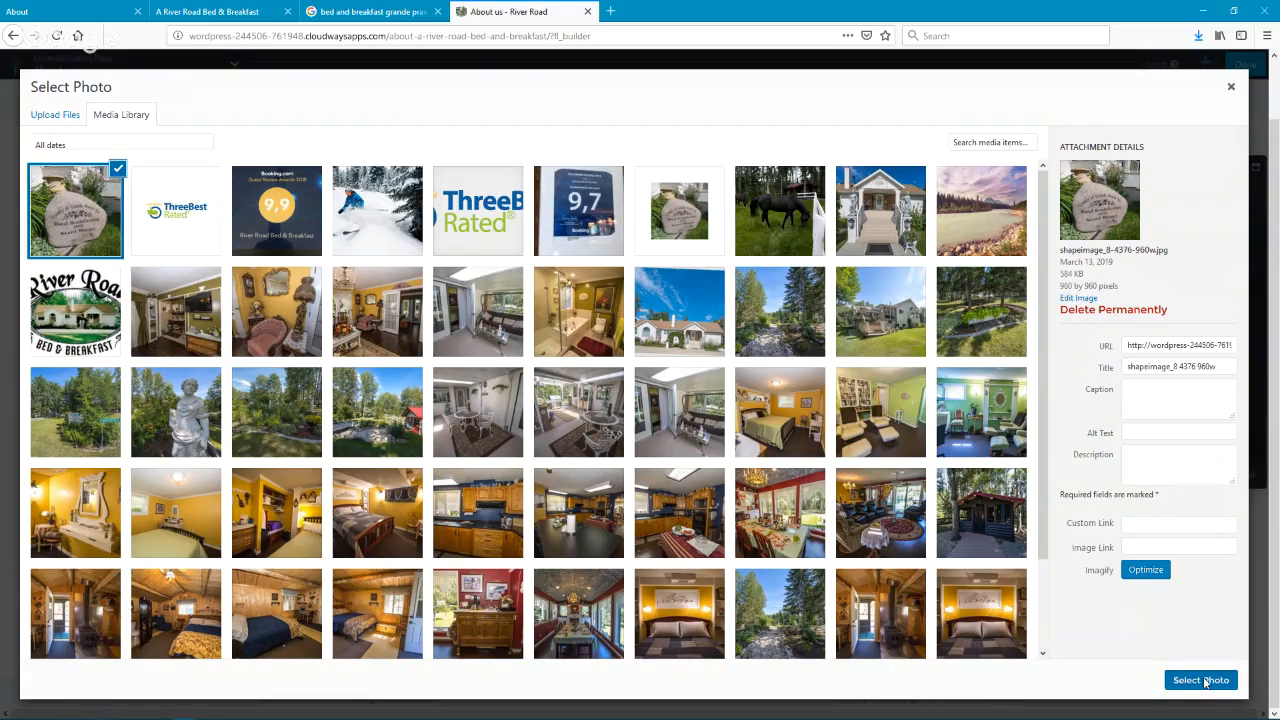
click(1203, 680)
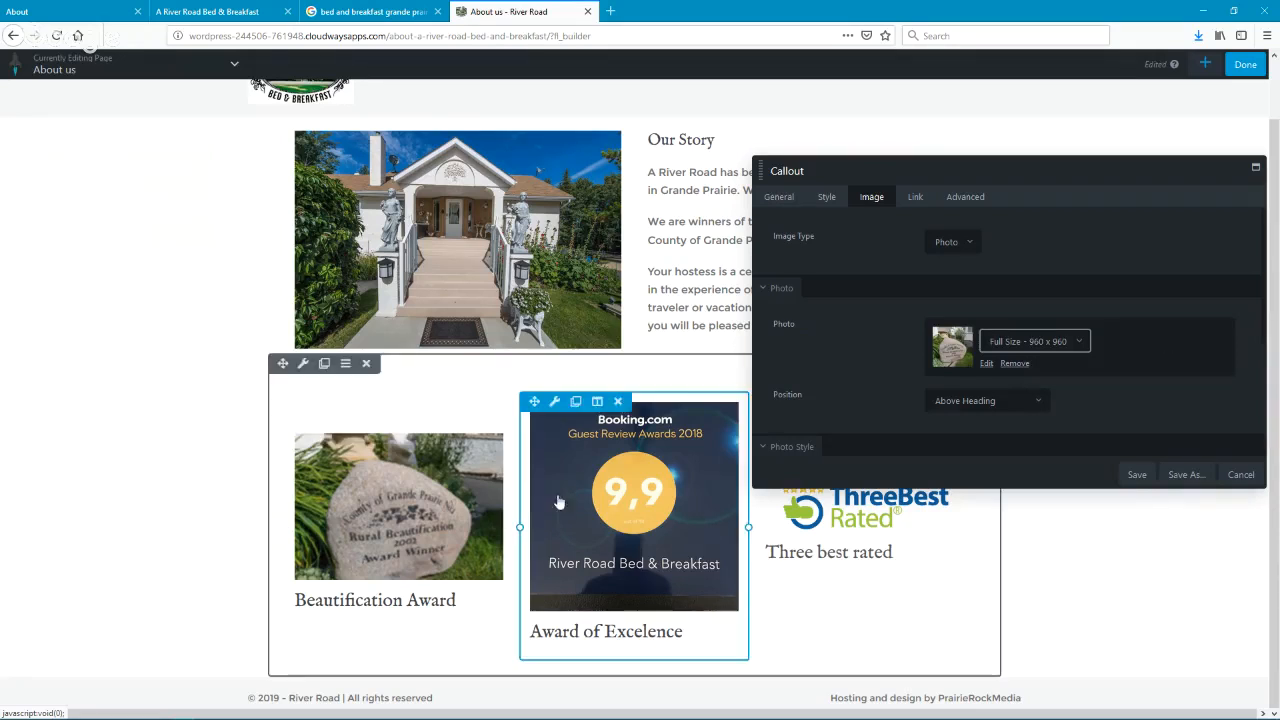
- Look through the Beautification Award callout's image, style and general settings for options that affect its photo and layout
scroll(1172, 310, down, 2)
scroll(1169, 325, up, 3)
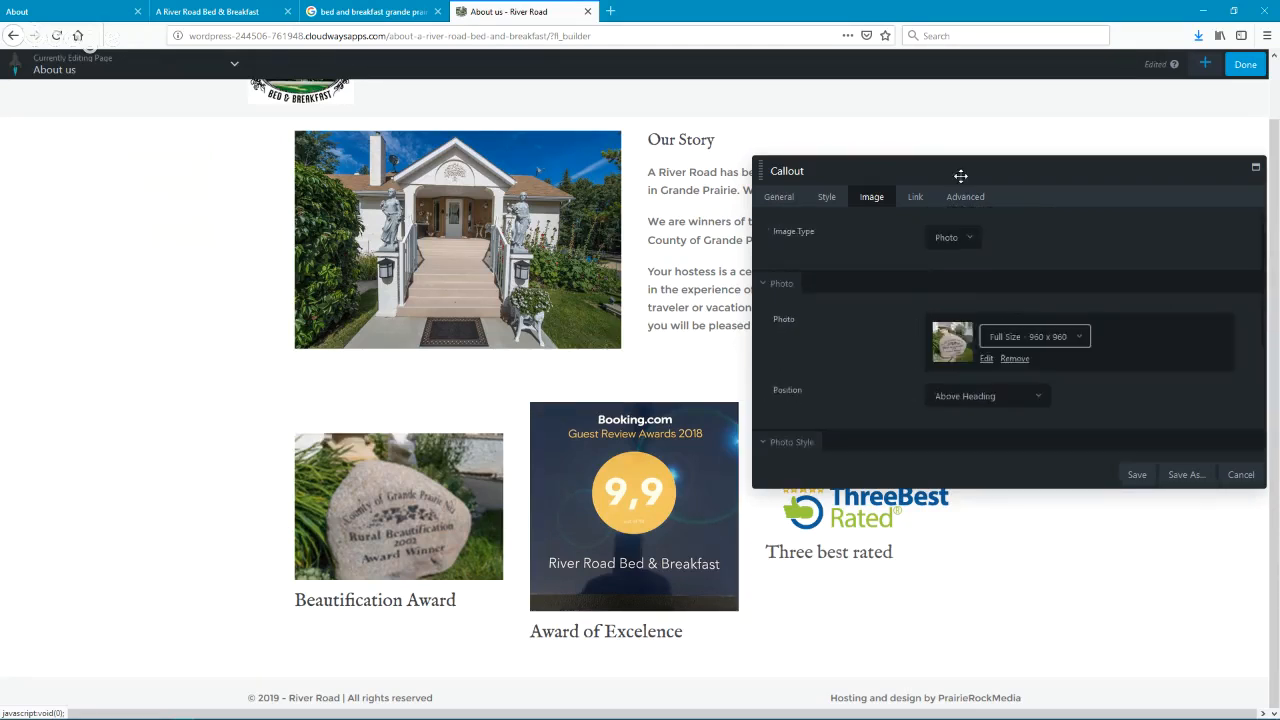
click(827, 197)
scroll(1161, 284, down, 4)
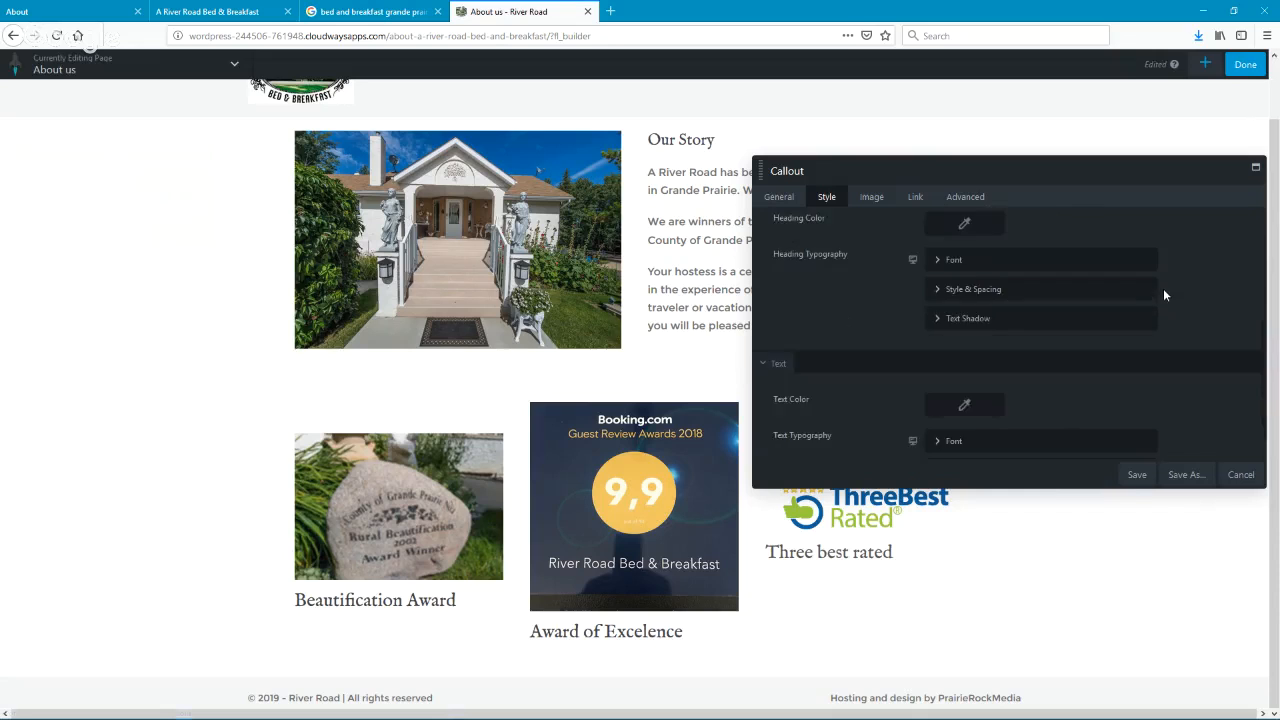
scroll(1177, 302, up, 4)
click(784, 199)
scroll(1187, 305, down, 2)
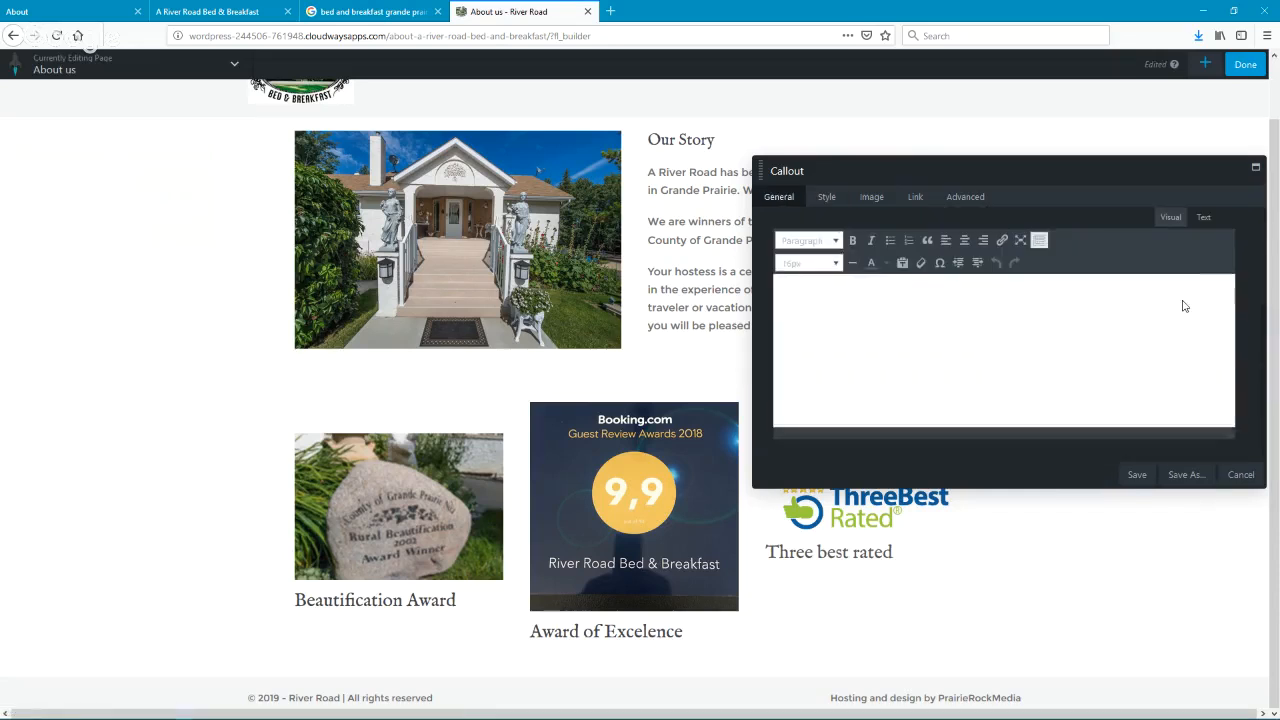
scroll(1187, 305, up, 2)
click(826, 196)
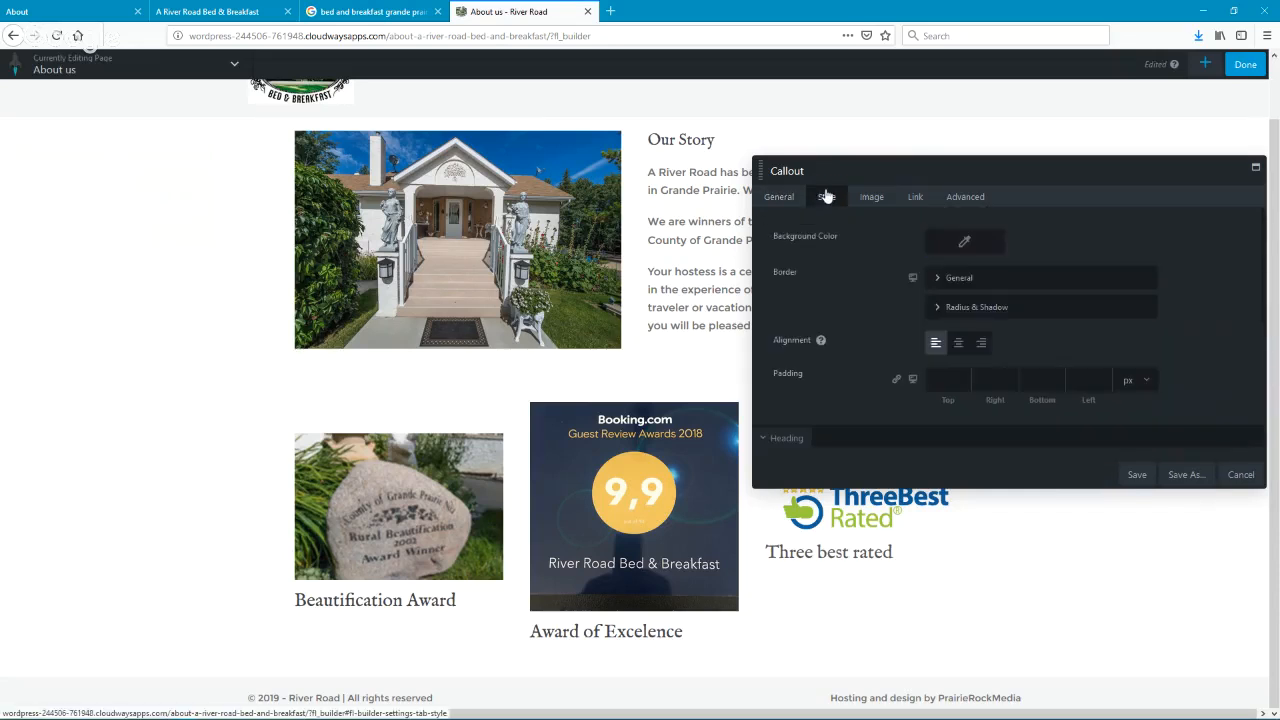
- Set the crop of the Beautification Award callout's photo to None and save the callout
click(869, 199)
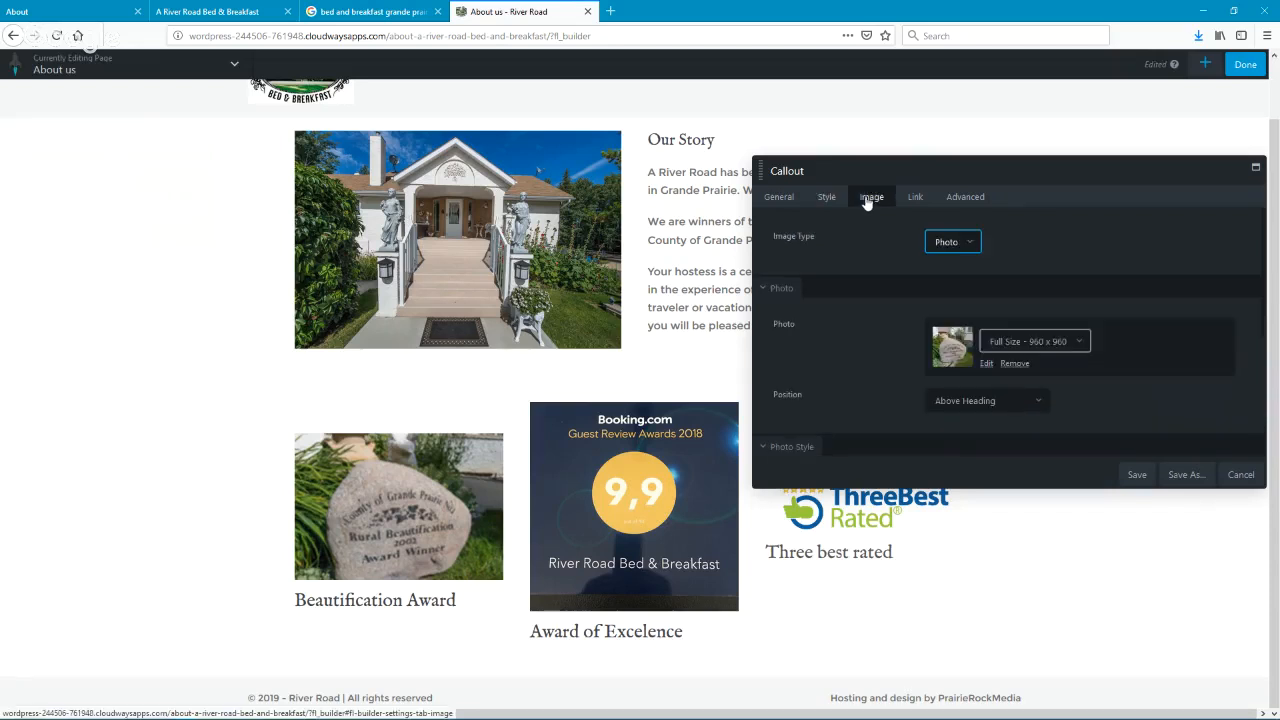
click(909, 199)
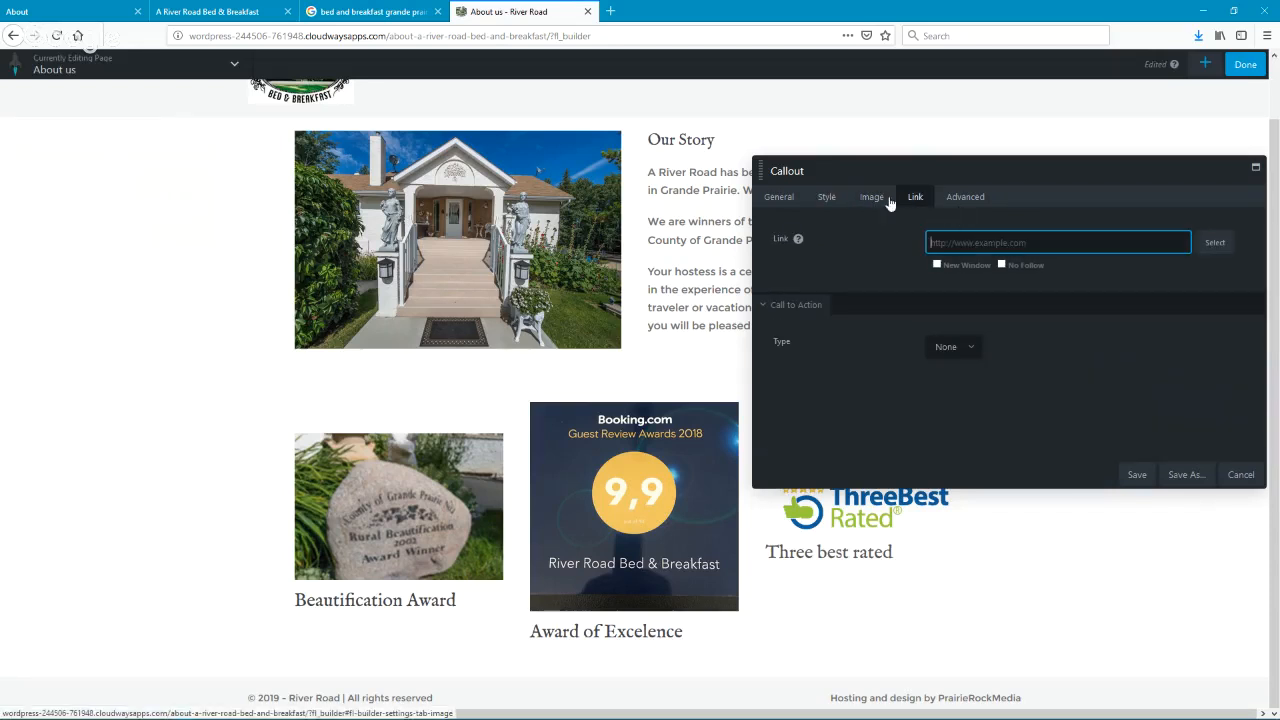
click(871, 198)
scroll(1052, 270, down, 3)
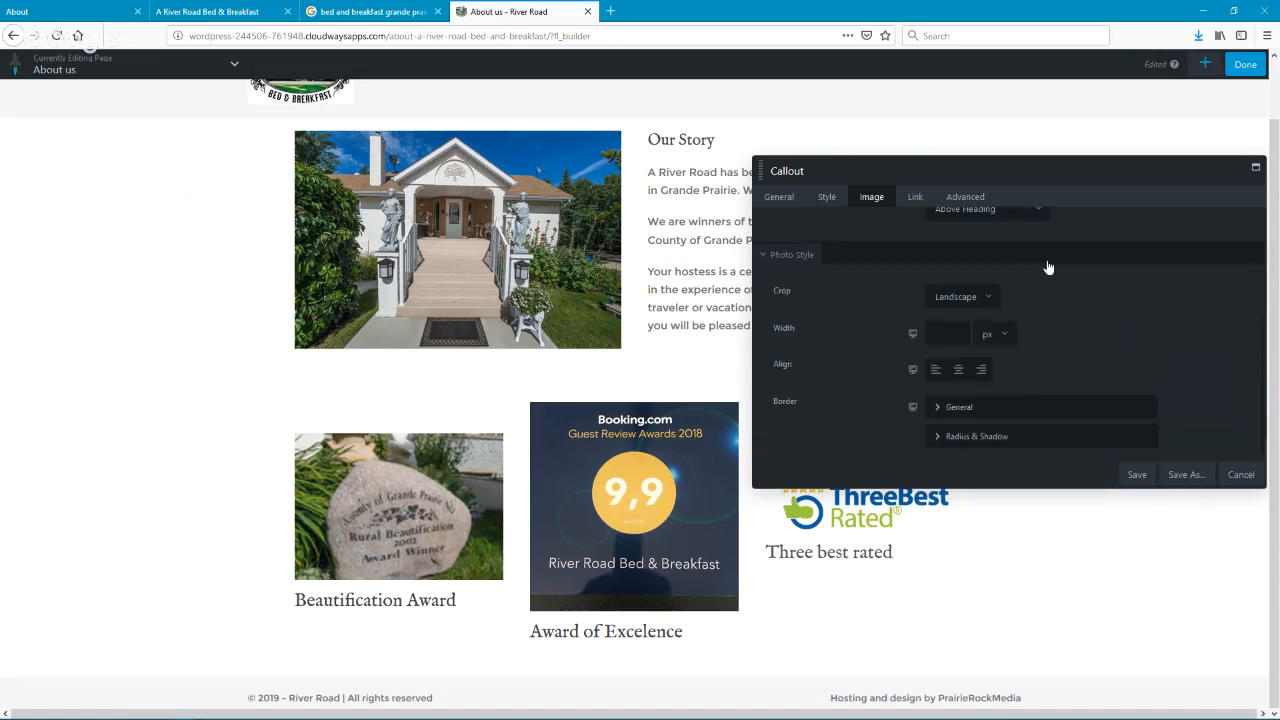
click(940, 297)
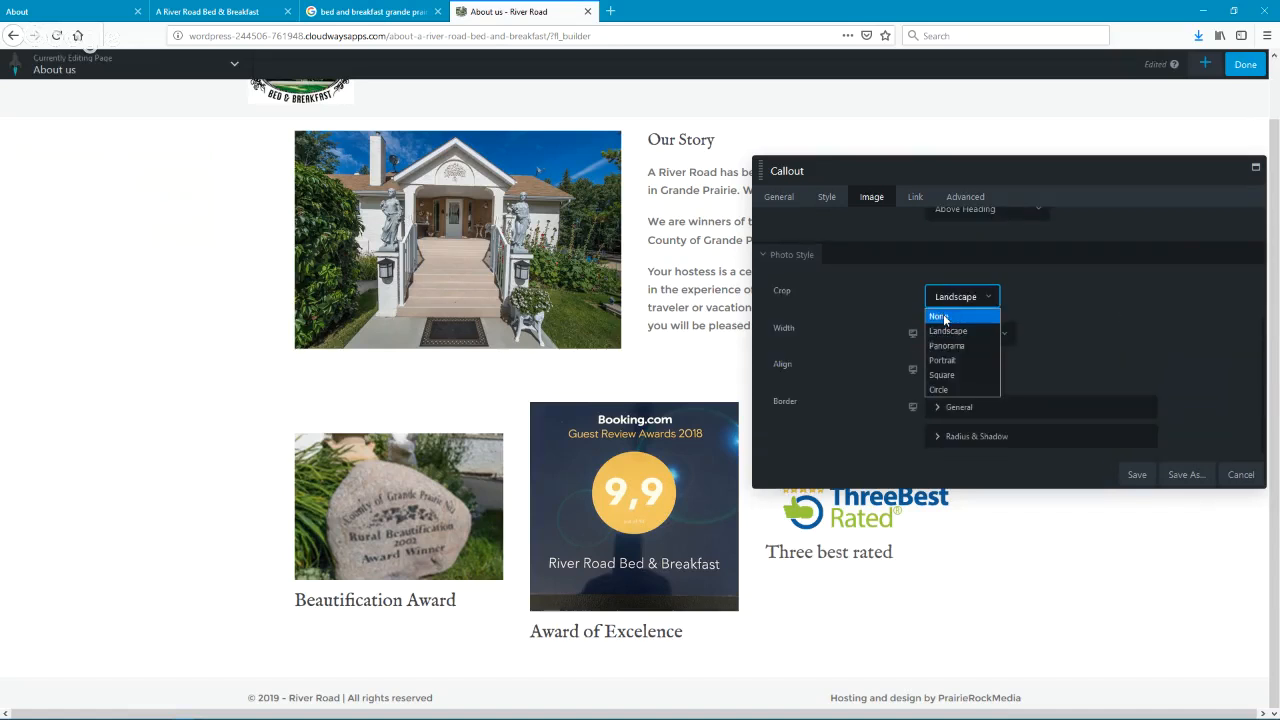
click(940, 317)
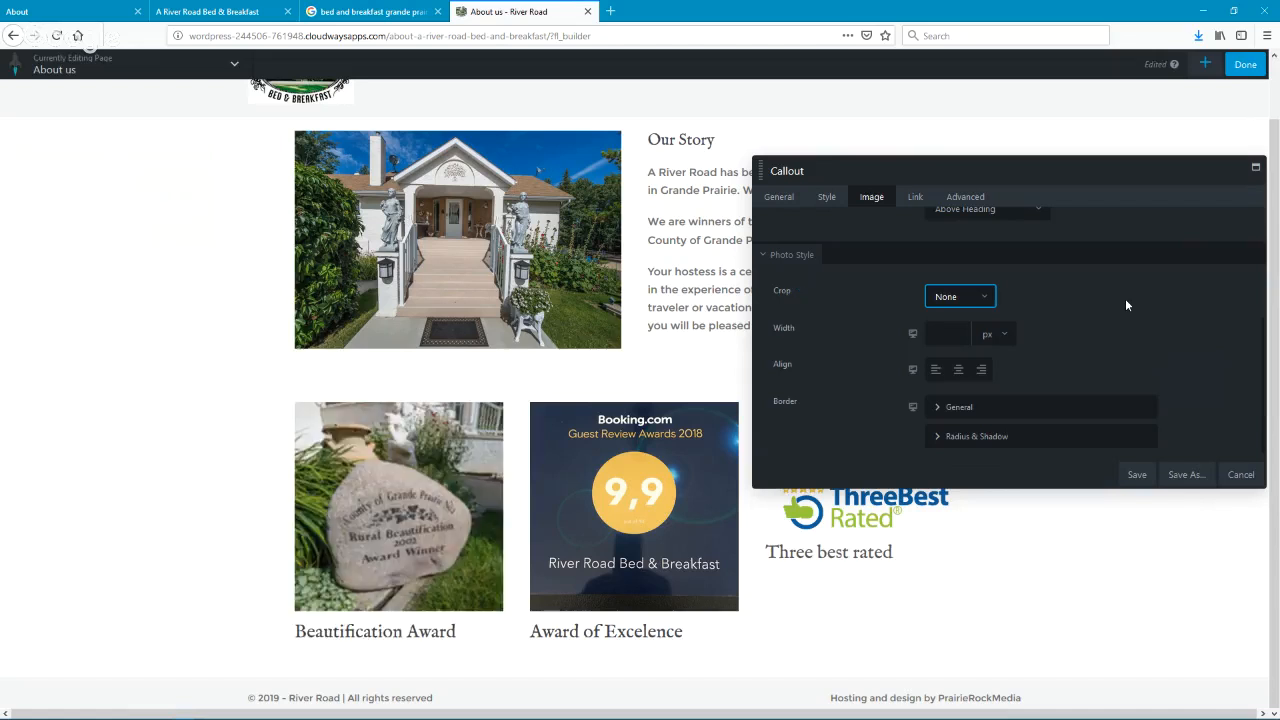
click(1135, 476)
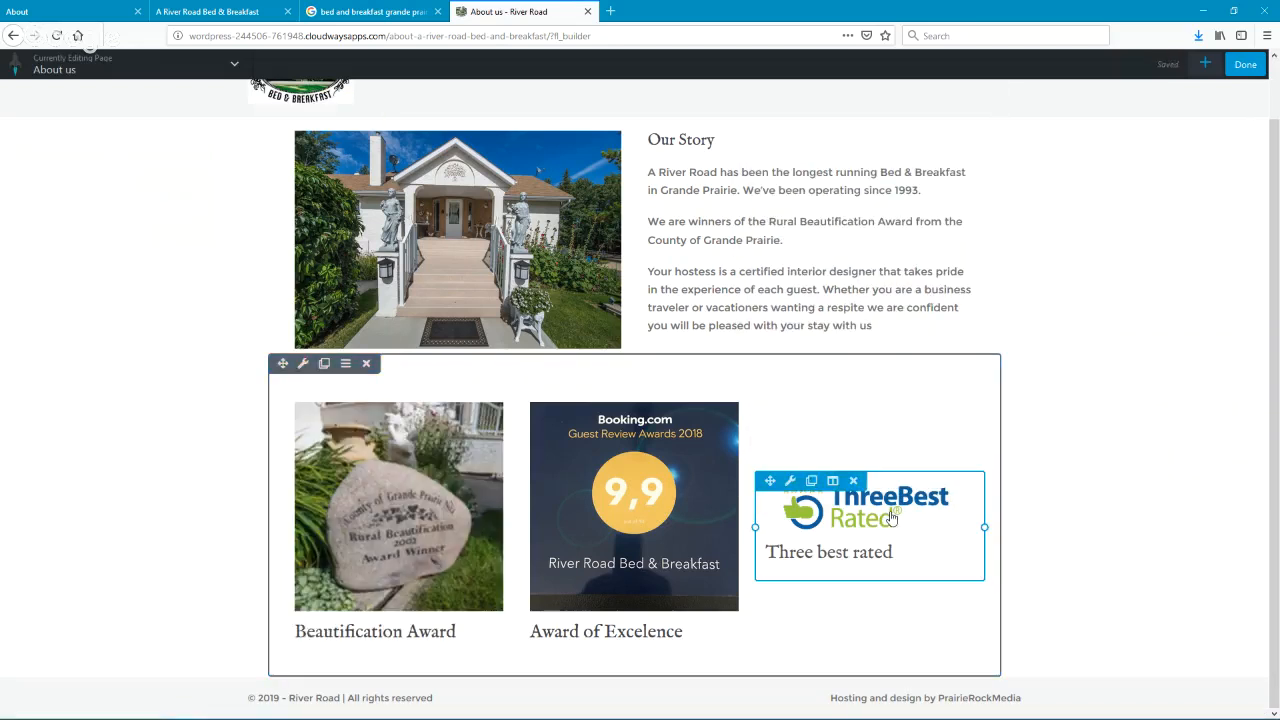
- Replace the Three best rated callout's photo with ThreeBestRated_Logo_Hires-960w.jpg from the media library, and save the callout
click(891, 517)
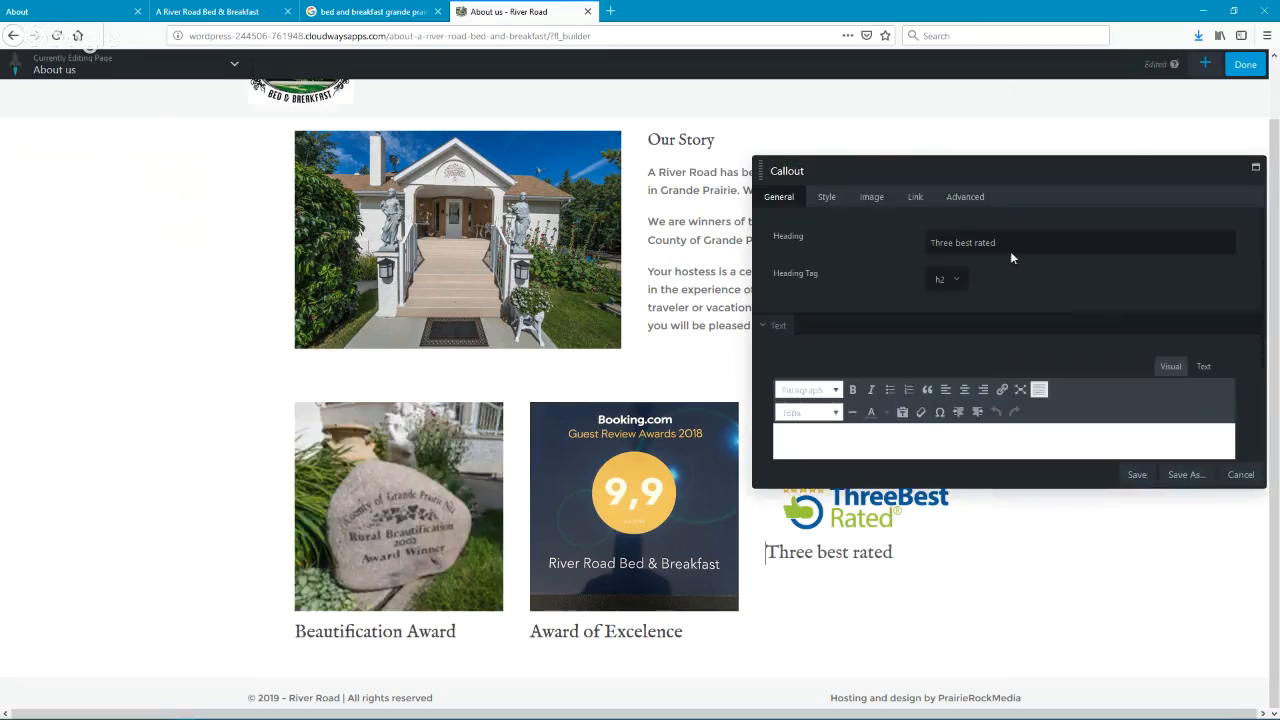
click(870, 200)
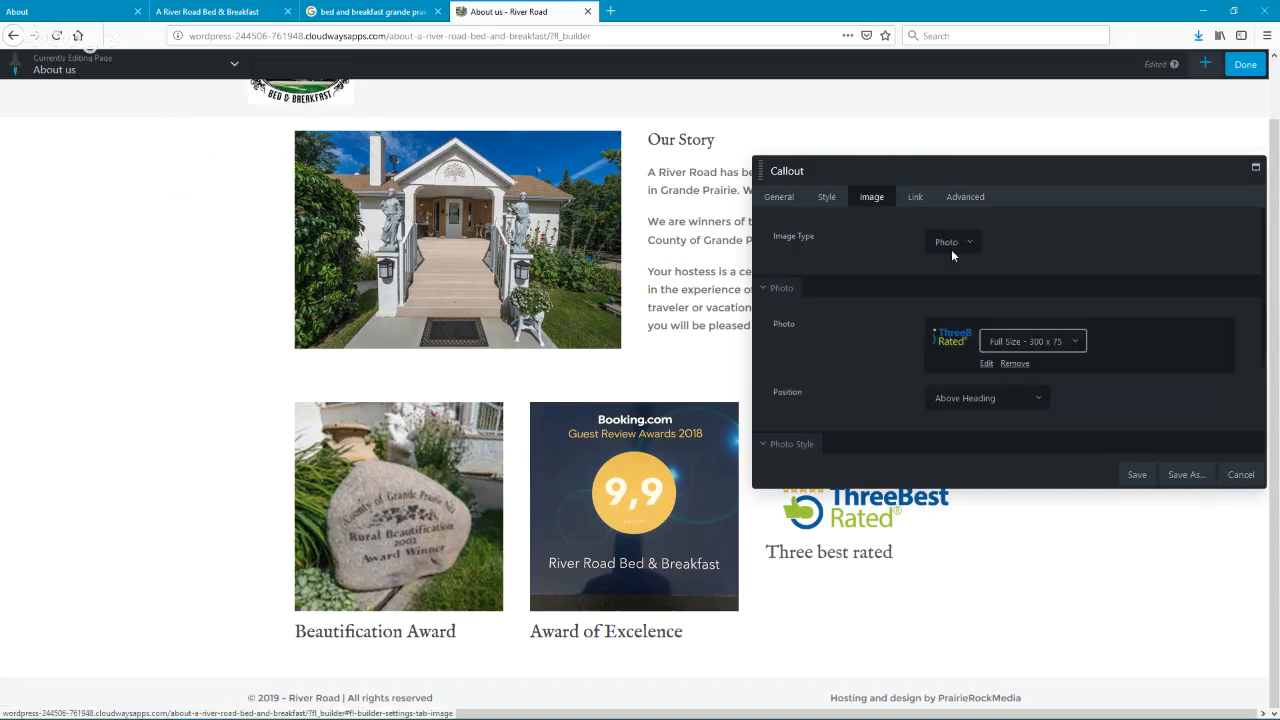
click(835, 200)
click(872, 200)
click(920, 200)
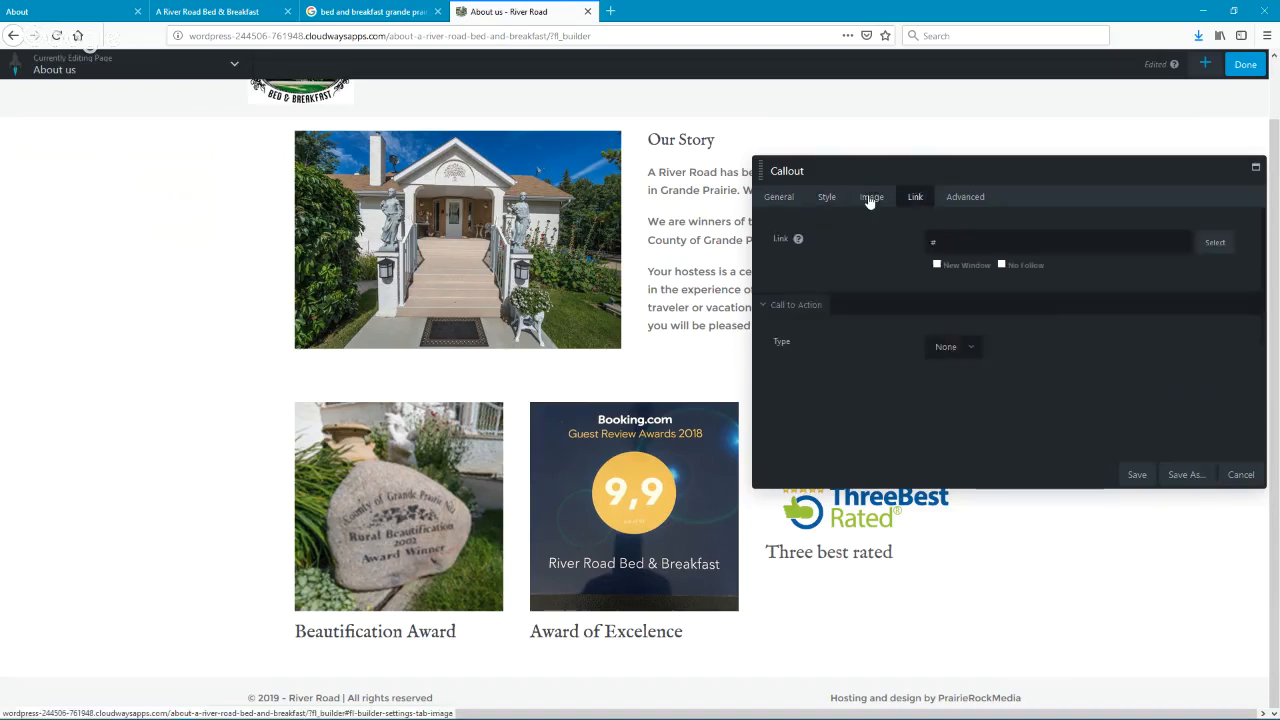
click(870, 200)
scroll(1040, 270, down, 4)
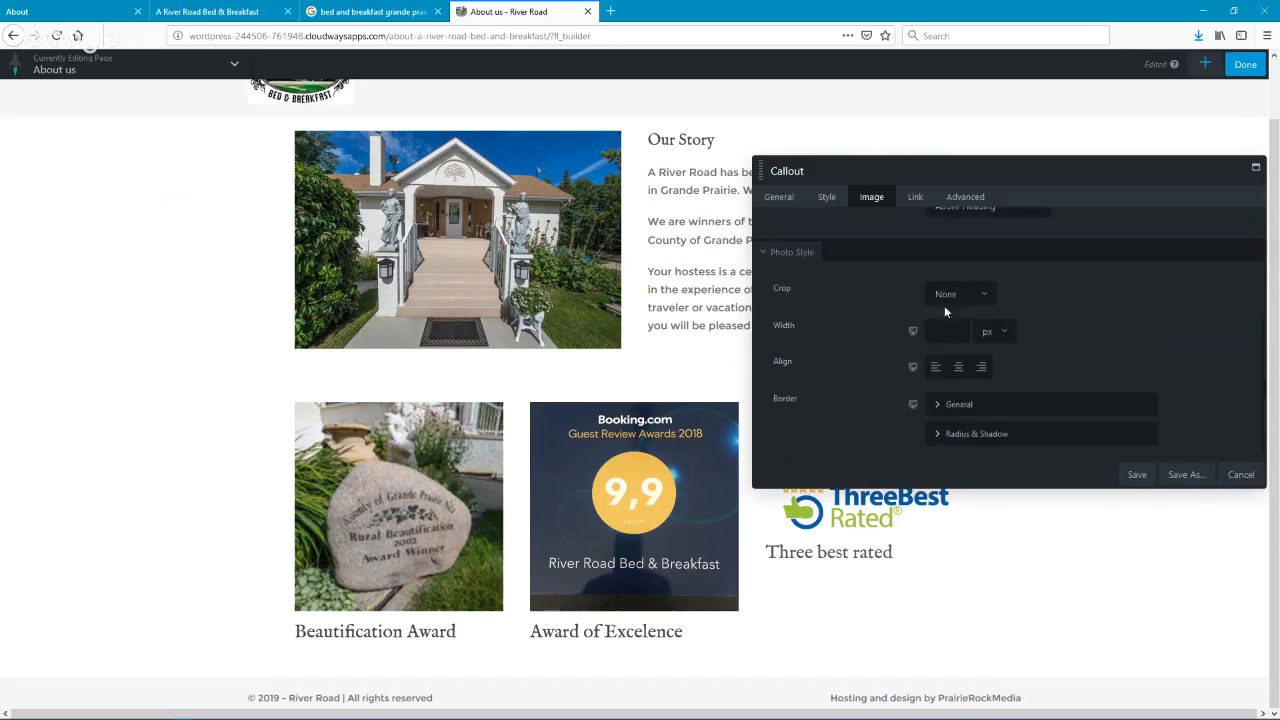
click(956, 292)
scroll(1068, 295, up, 3)
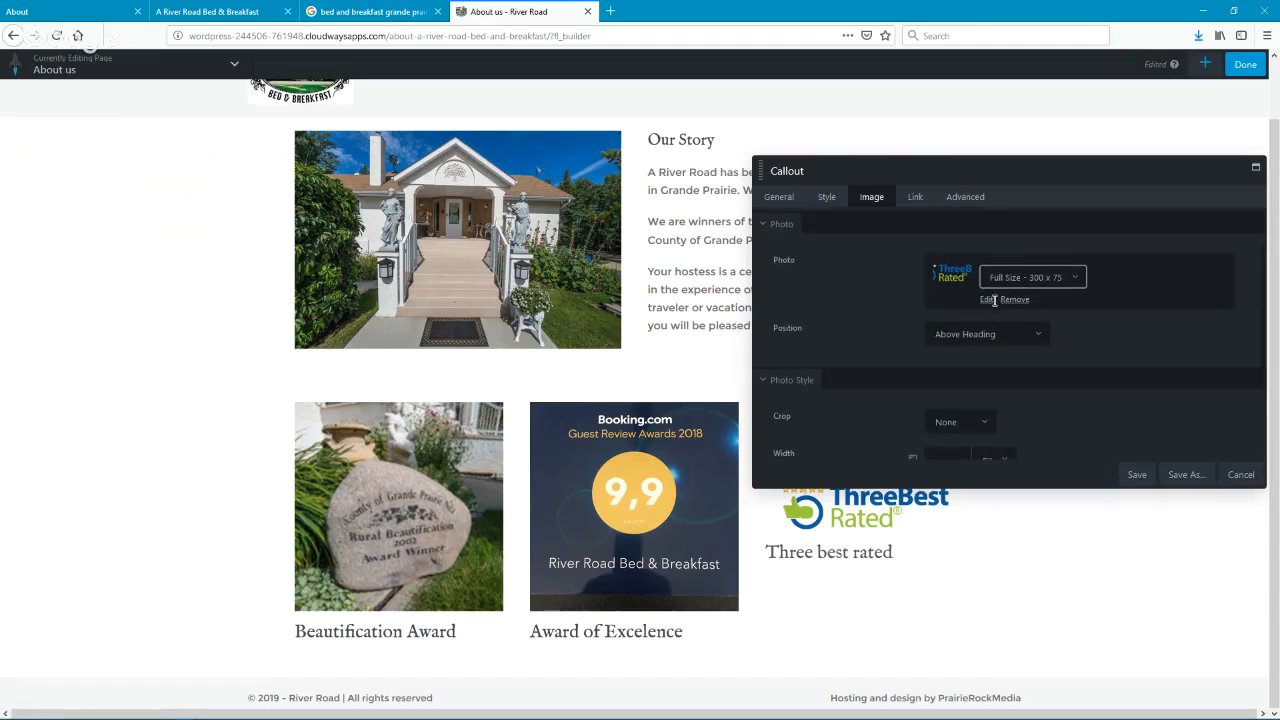
click(987, 300)
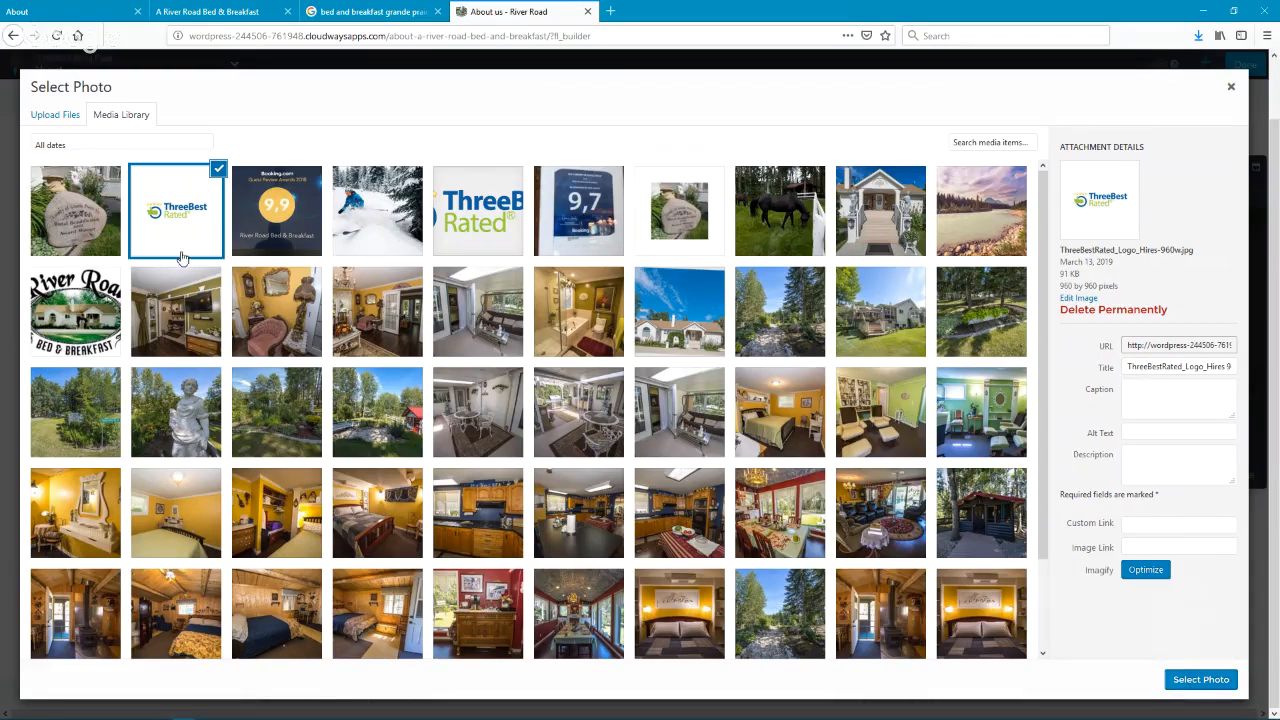
click(1215, 687)
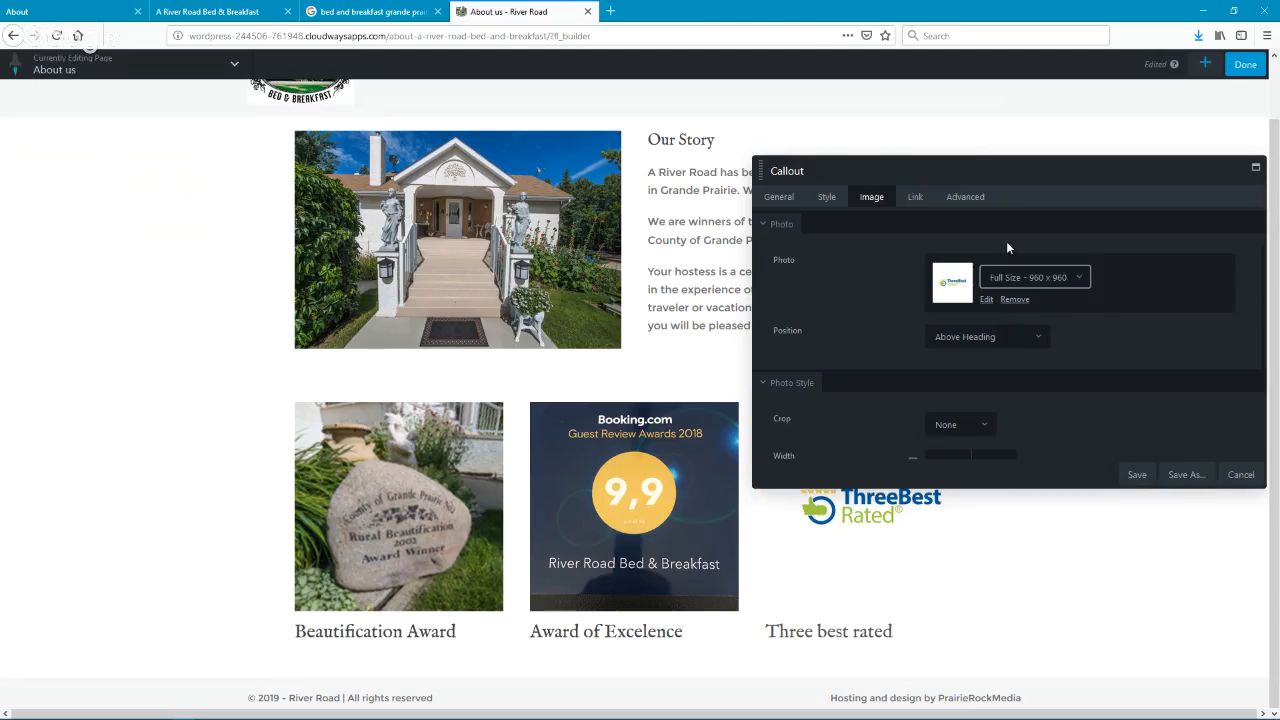
drag(1002, 168, 289, 108)
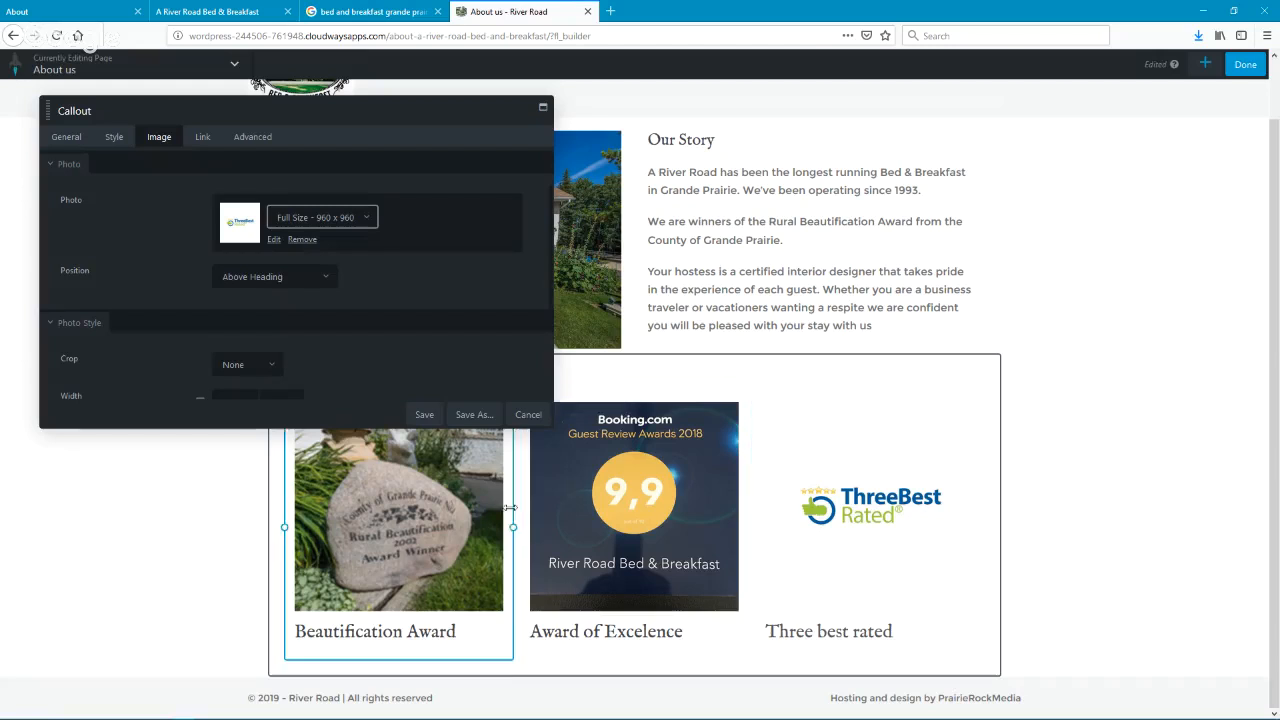
click(428, 416)
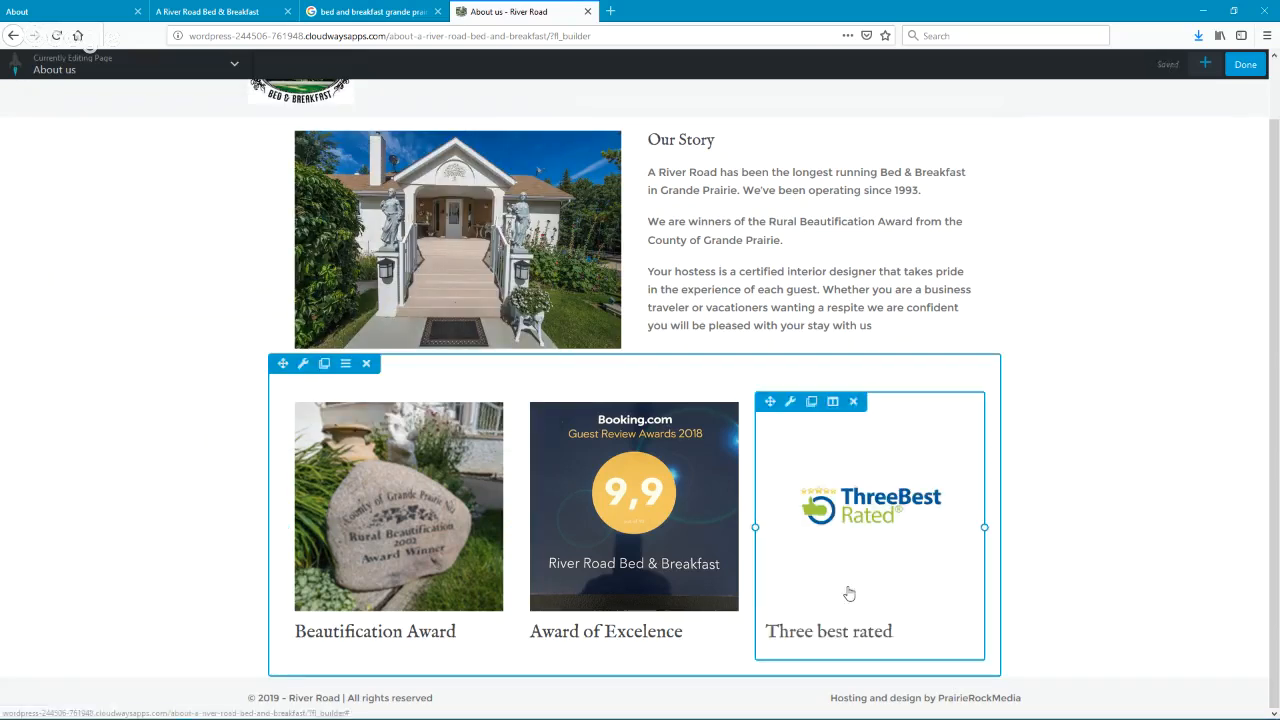
- Switch to the 960x960 ThreeBest image in GIMP, add ThreeBestRated_Logo_Hires 960w.jpg as a layer, and hide all other layers
mouse_move(256, 714)
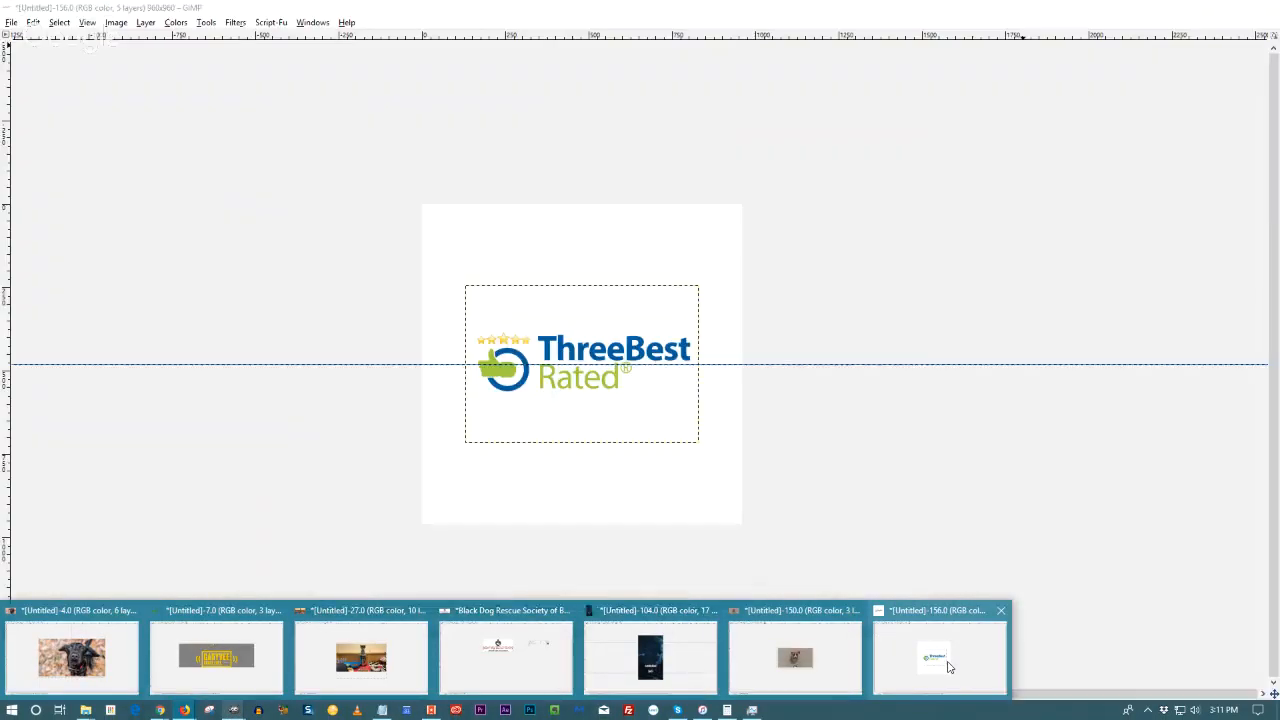
click(940, 625)
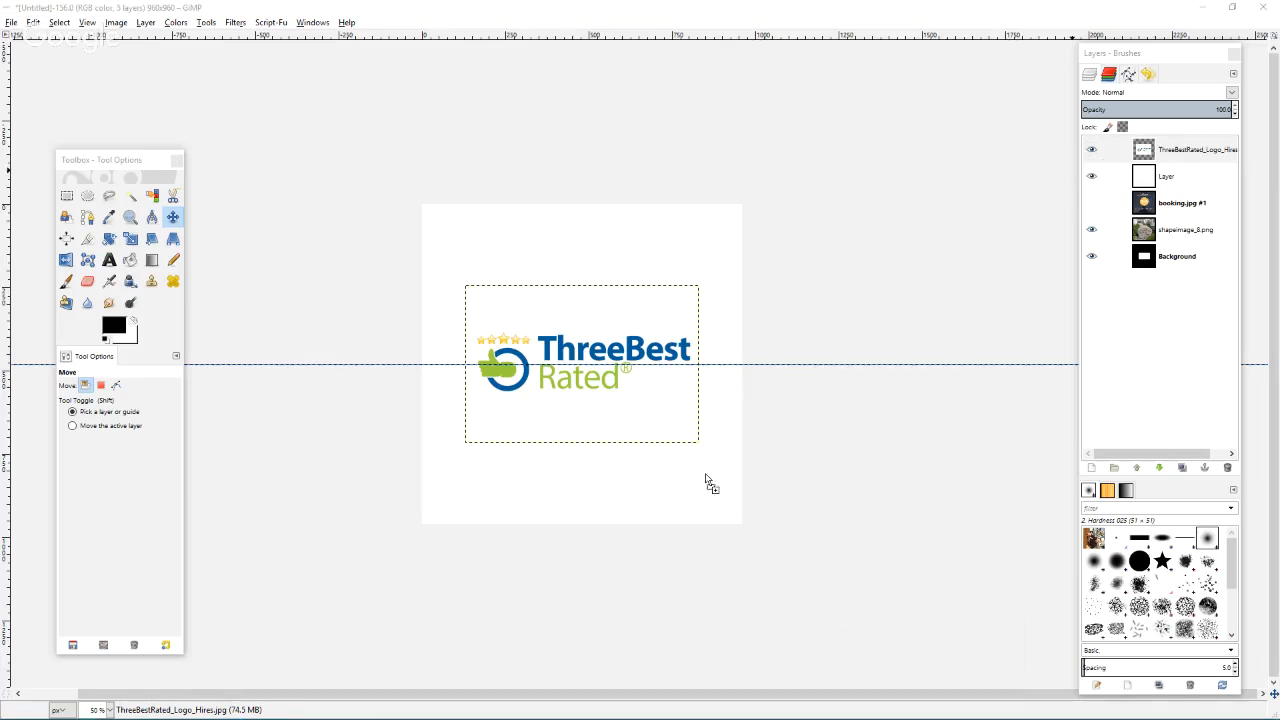
drag(709, 484, 731, 502)
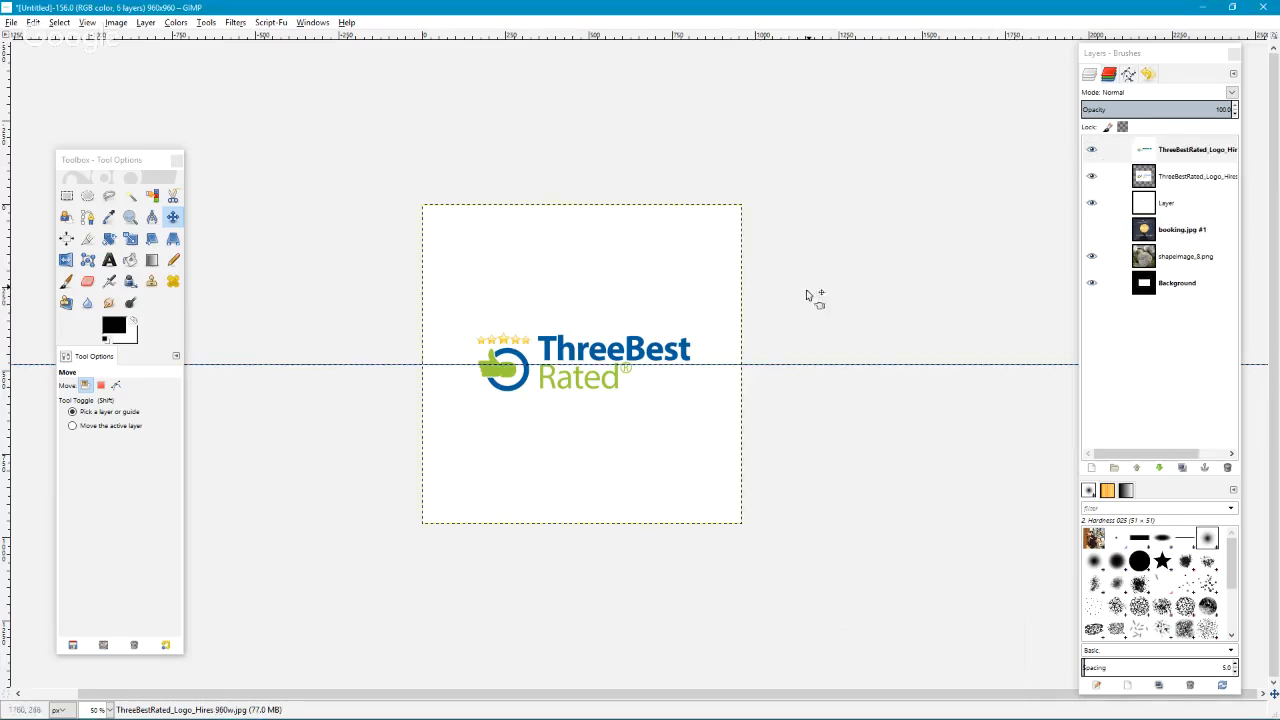
click(1092, 177)
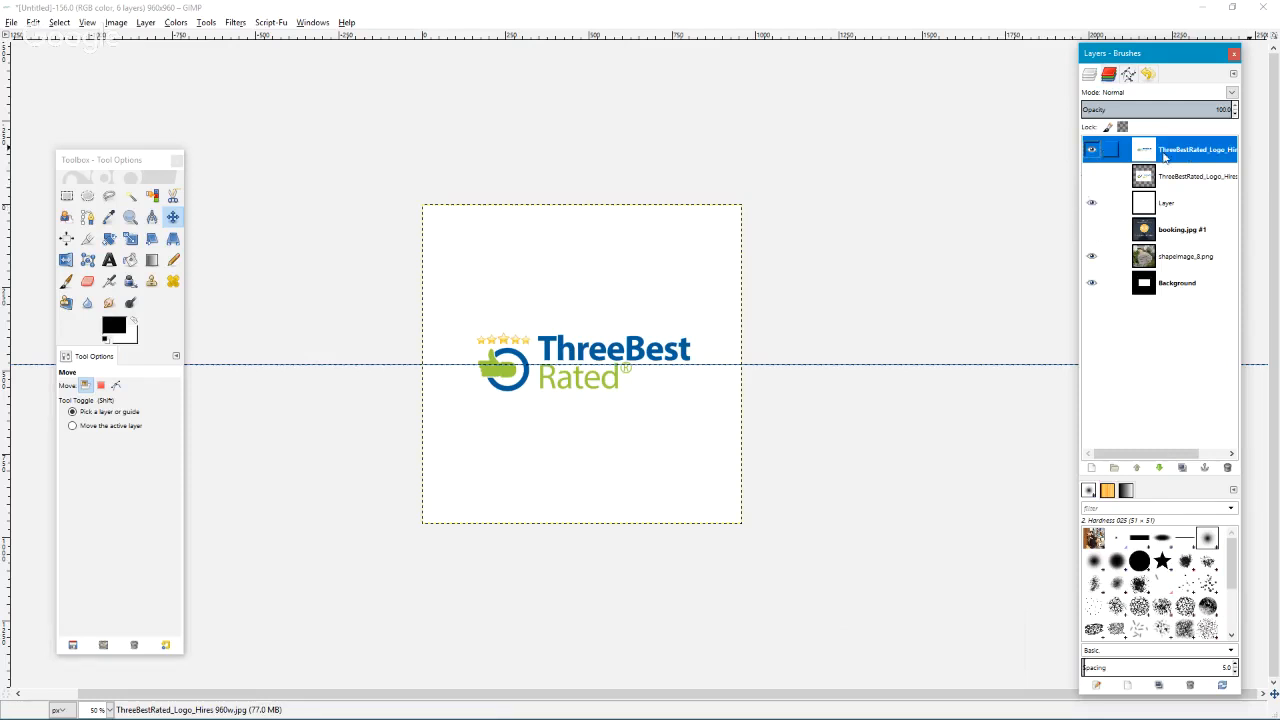
drag(1092, 203, 1100, 290)
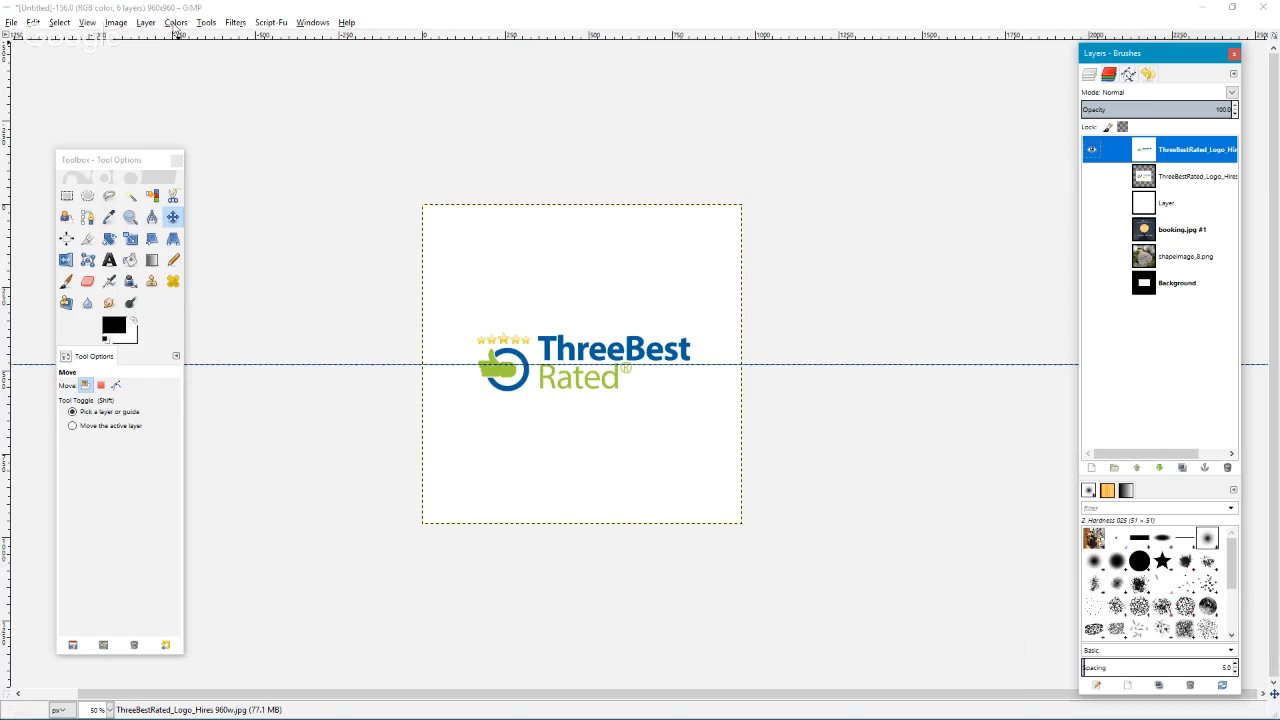
- Add an alpha channel to the new ThreeBestRated_Logo_Hires layer
click(114, 24)
mouse_move(145, 22)
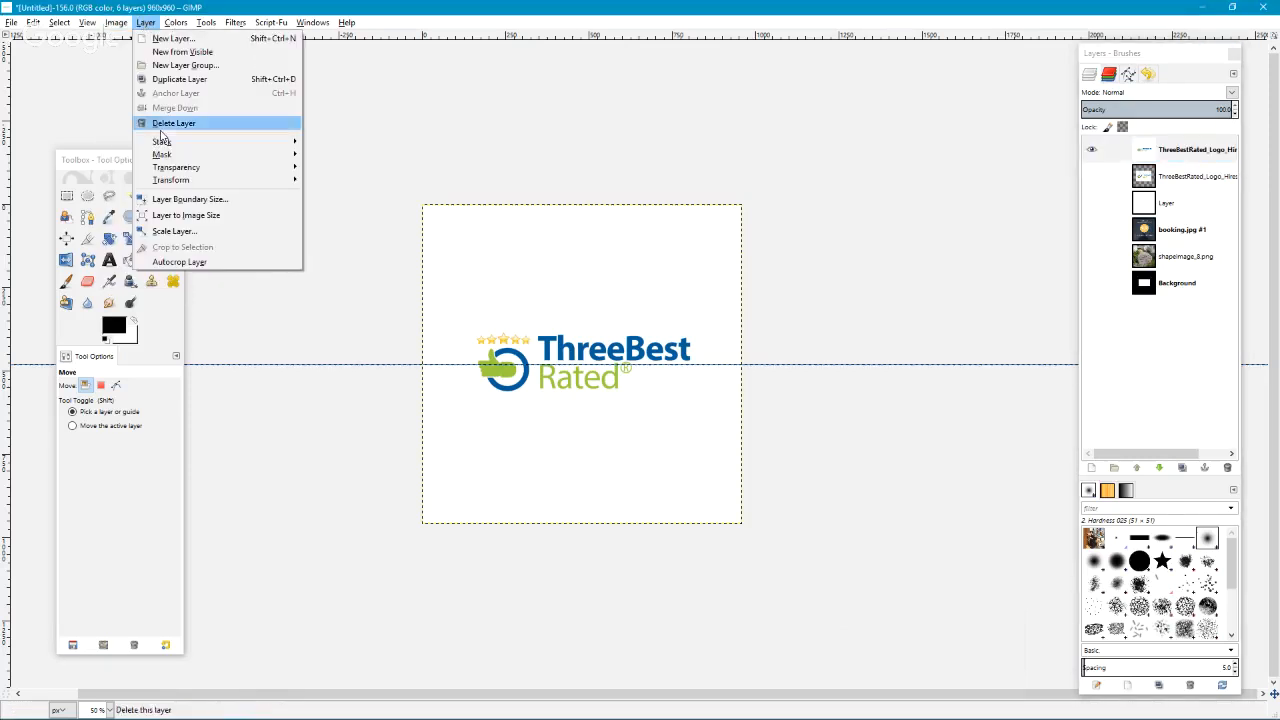
mouse_move(187, 175)
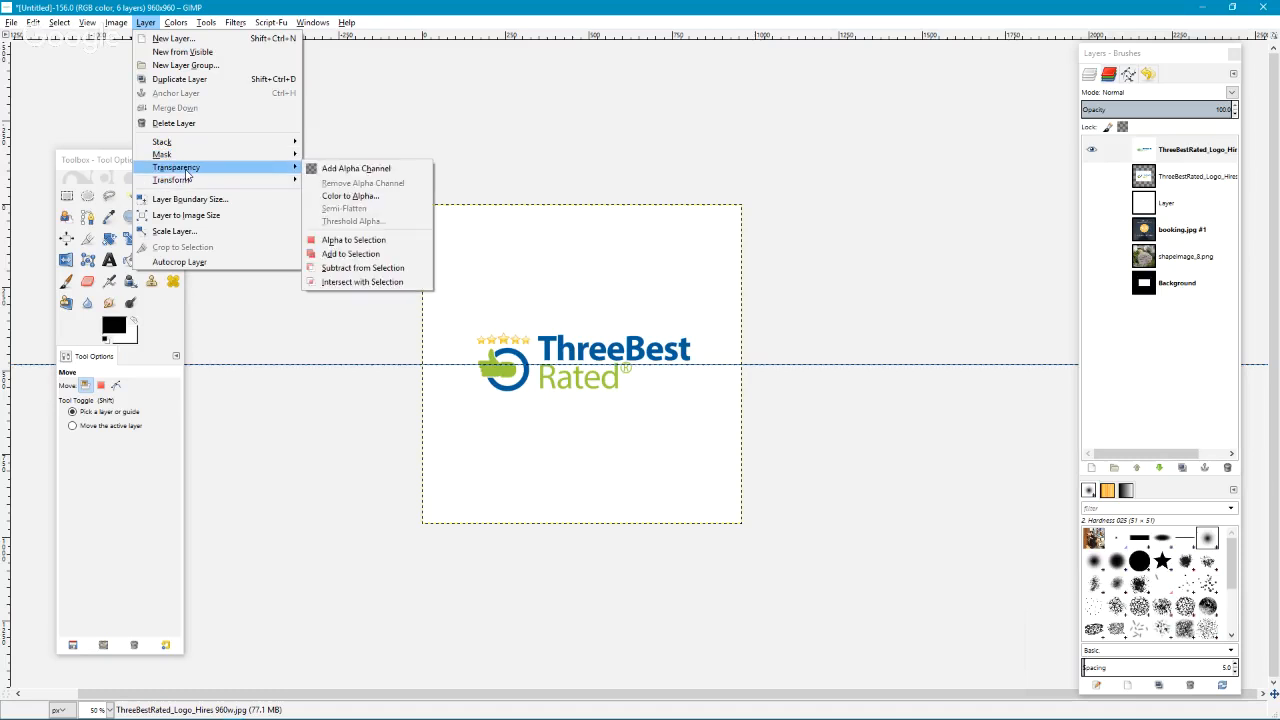
click(387, 169)
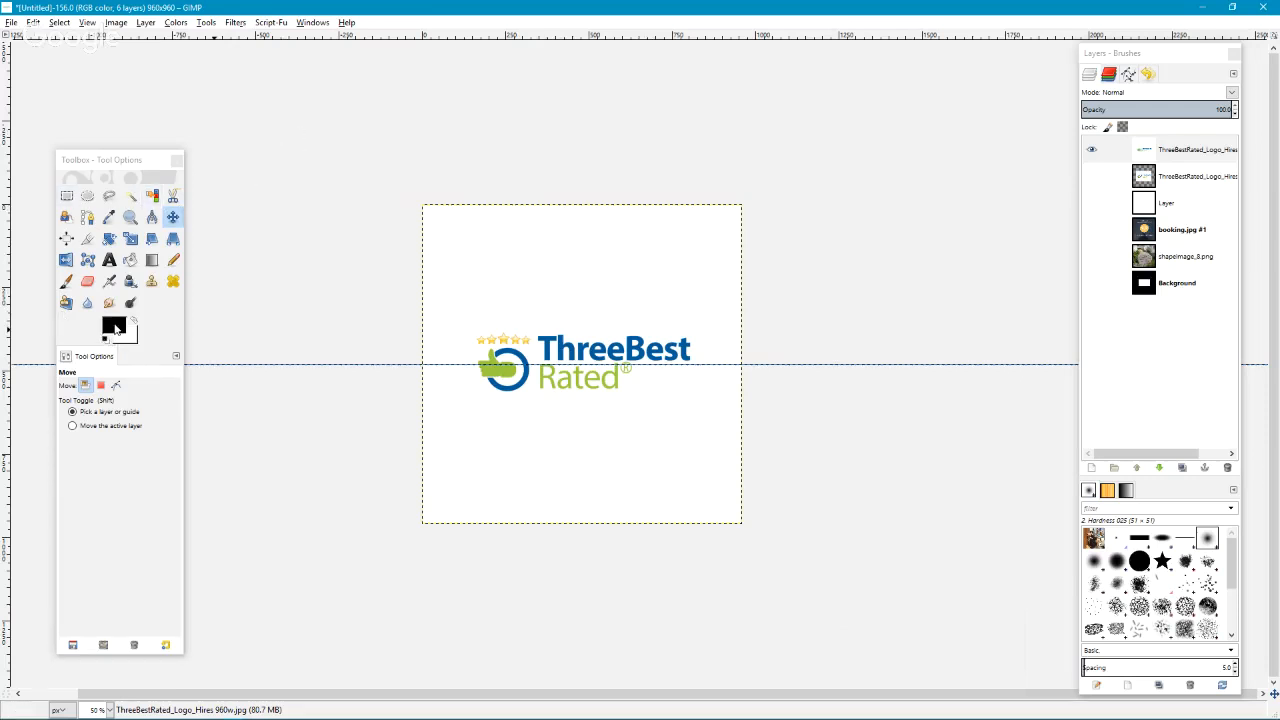
click(112, 325)
click(312, 300)
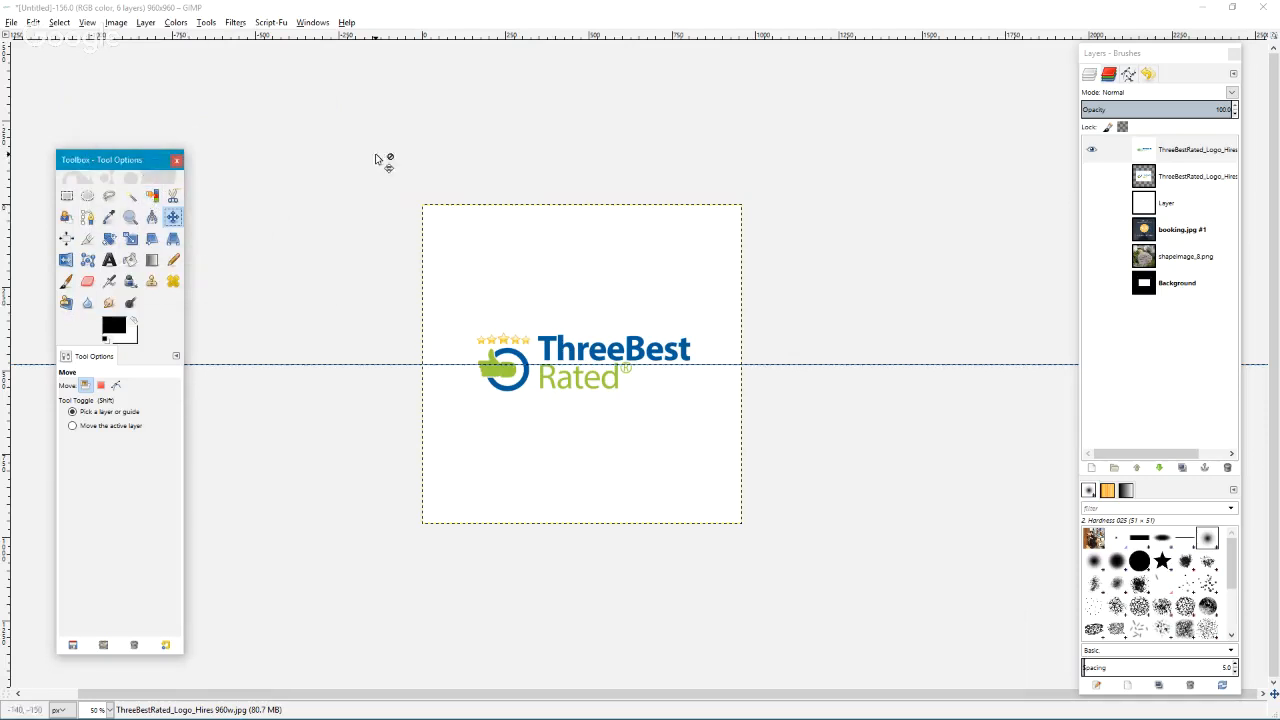
- Try to select the logo's white background by color with a threshold of 227.2, and raise the threshold to 255
click(152, 197)
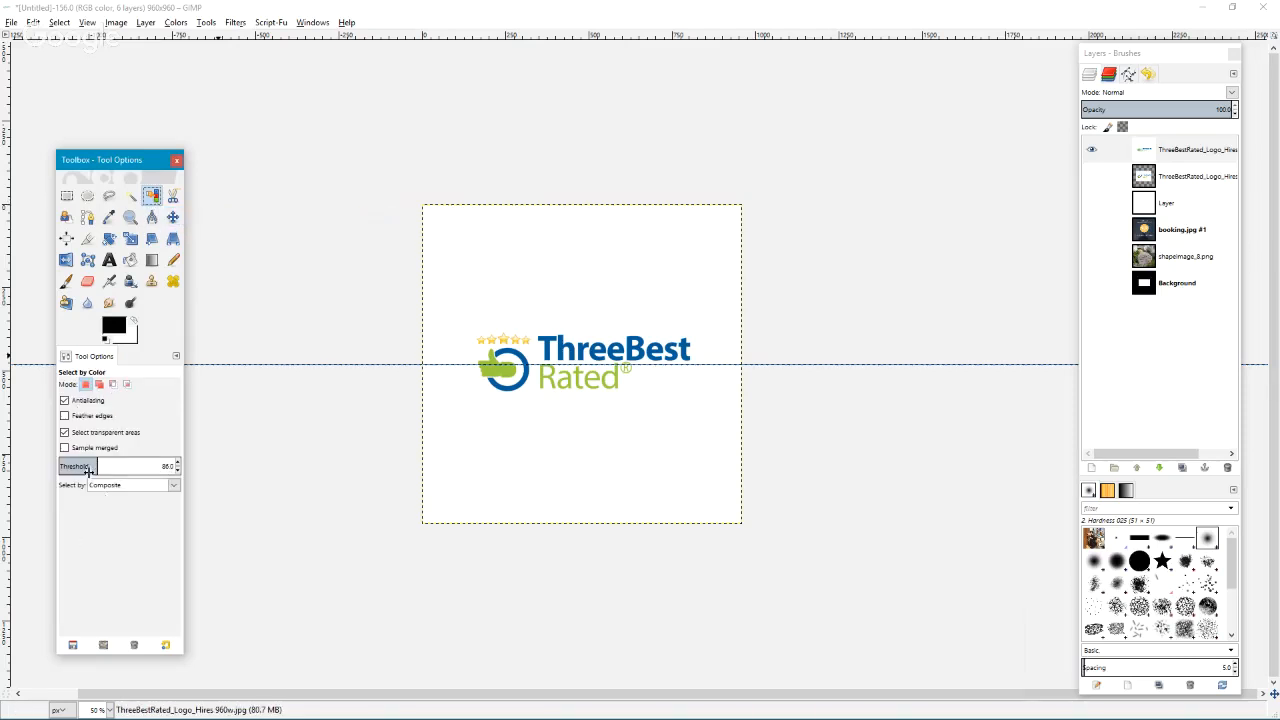
drag(100, 467, 222, 463)
click(526, 286)
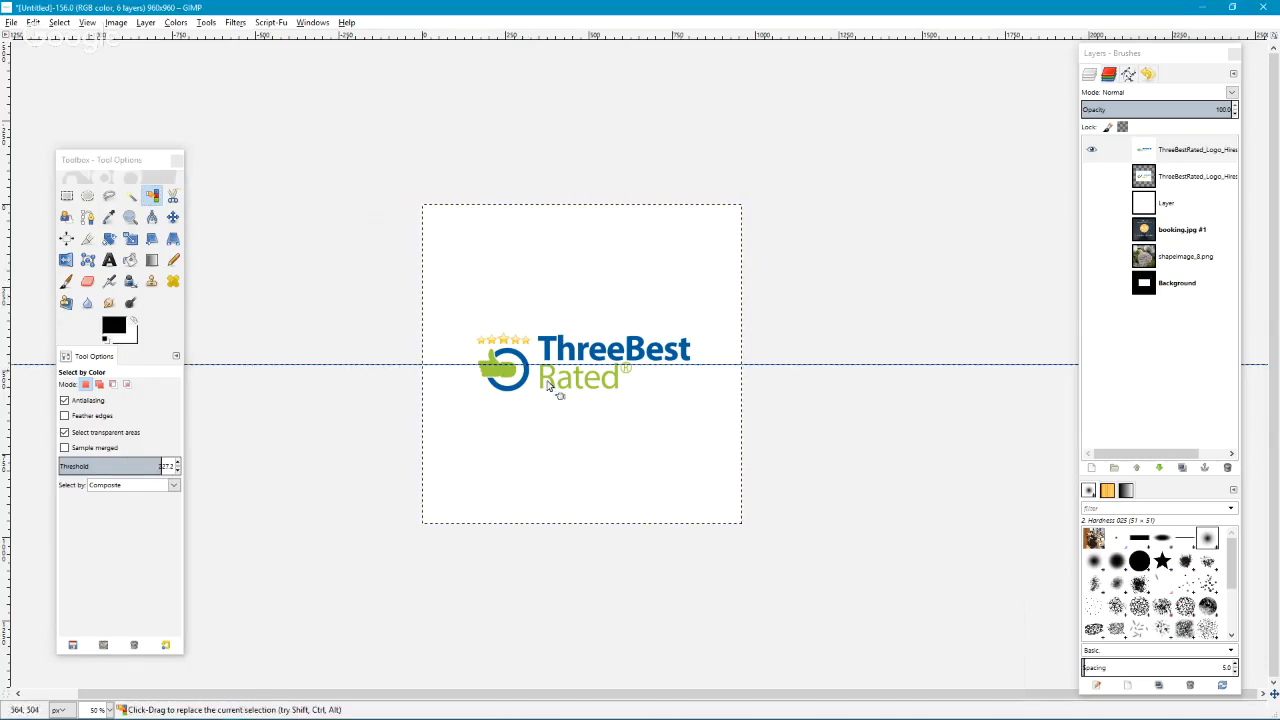
click(163, 465)
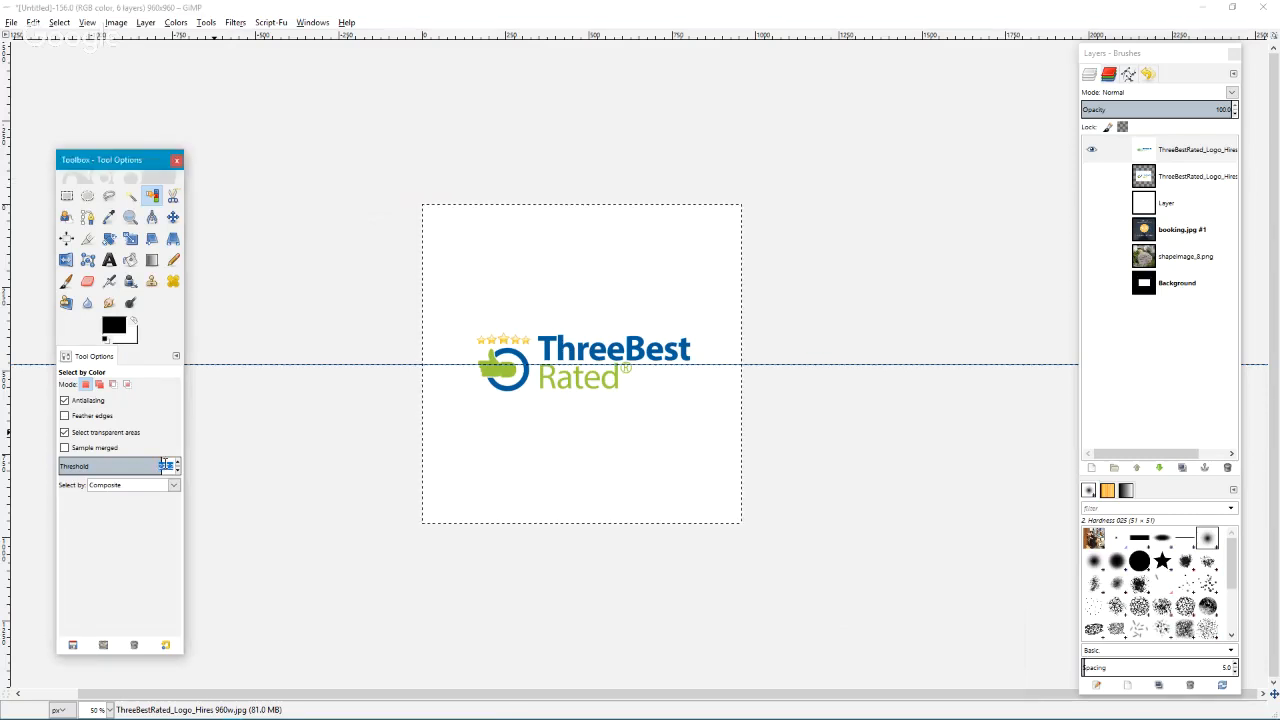
text(255)
key(Return)
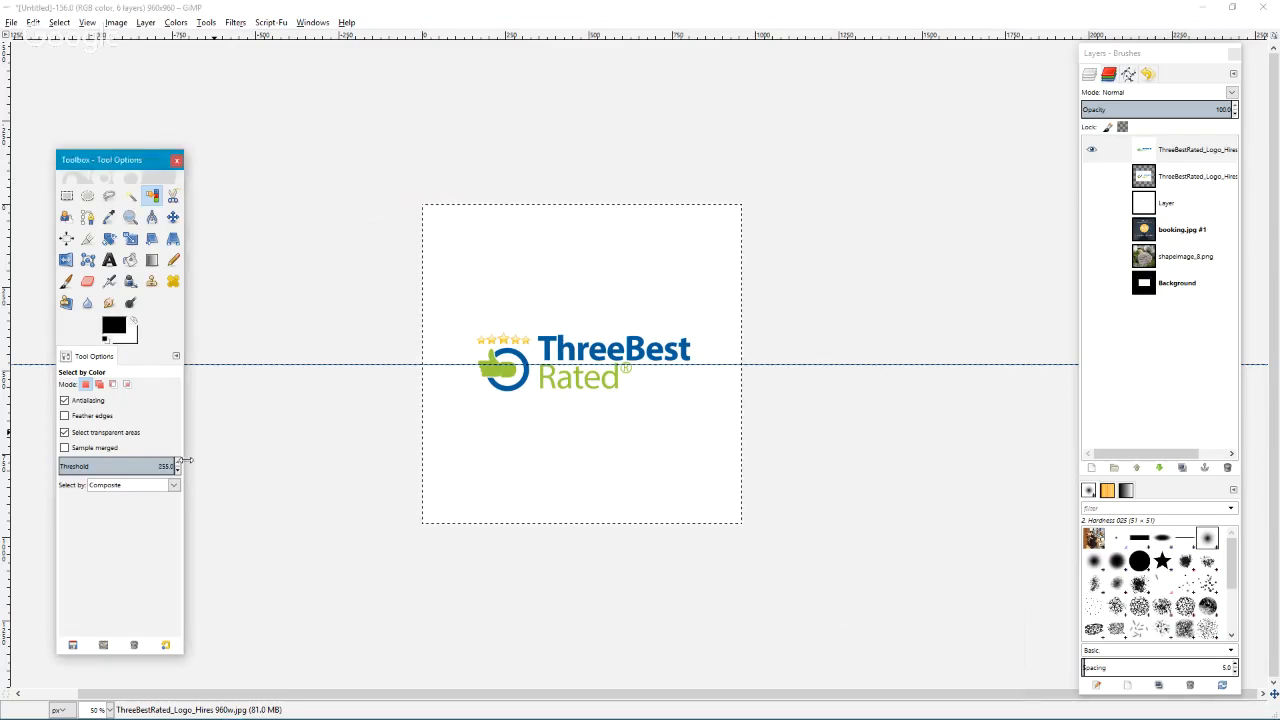
- Select the logo's white background using Select by Color with a threshold of 15, and check the selection edges around the lettering
double_click(171, 466)
text(15)
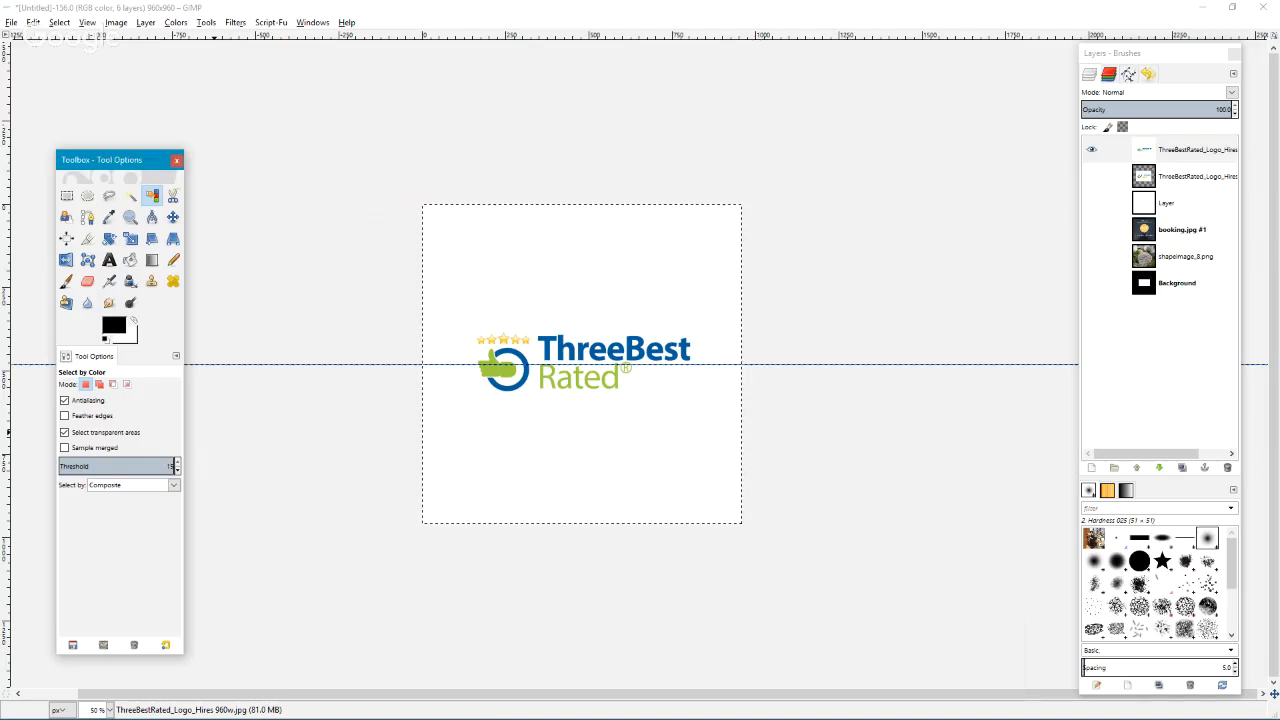
key(Return)
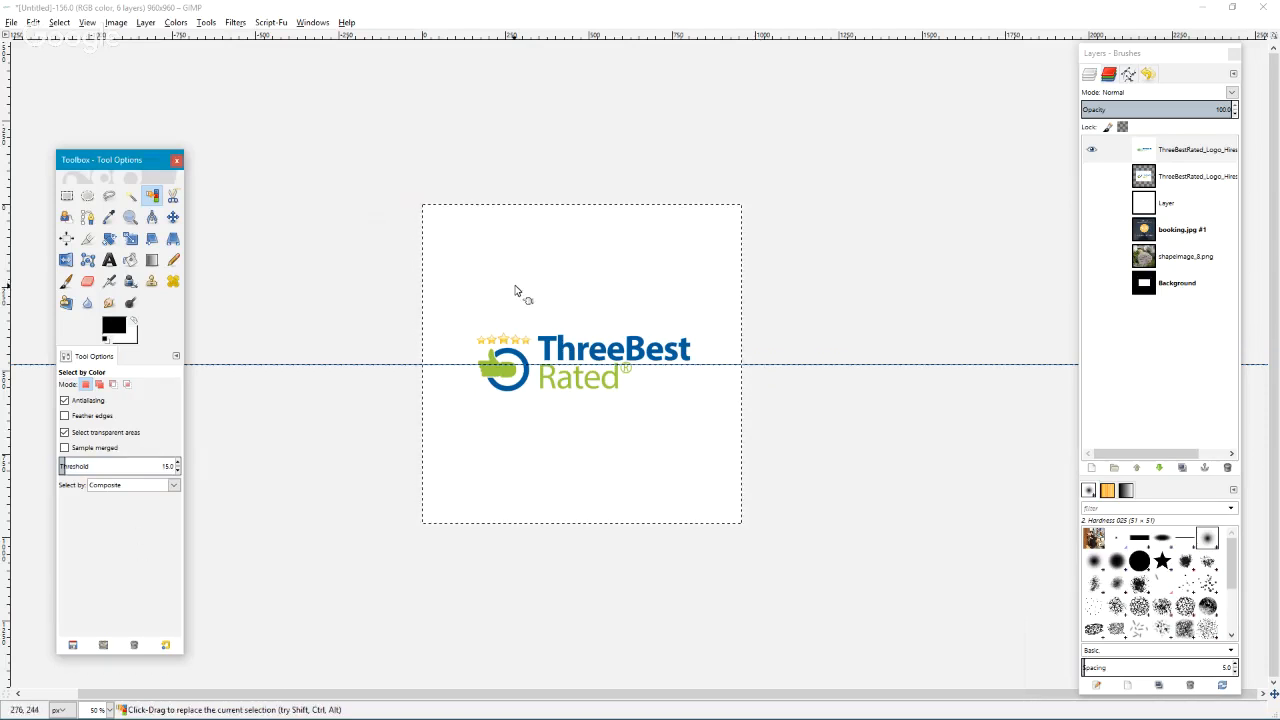
key(plus)
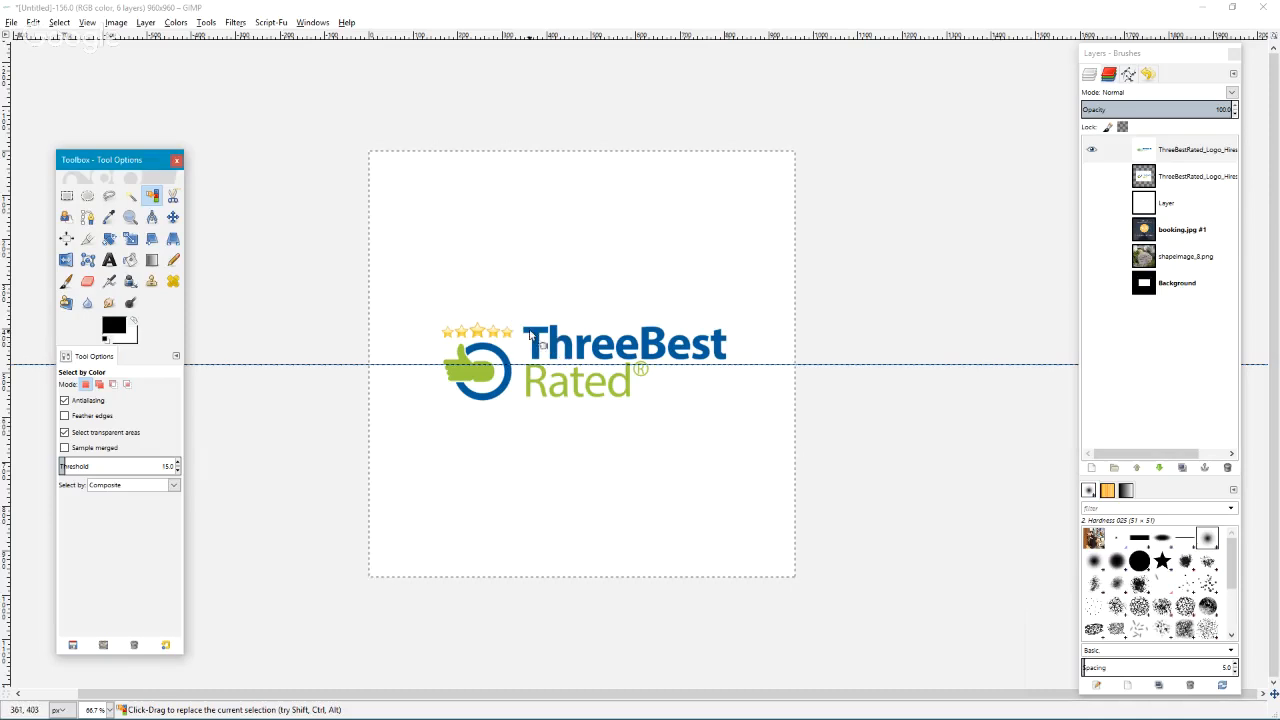
click(565, 273)
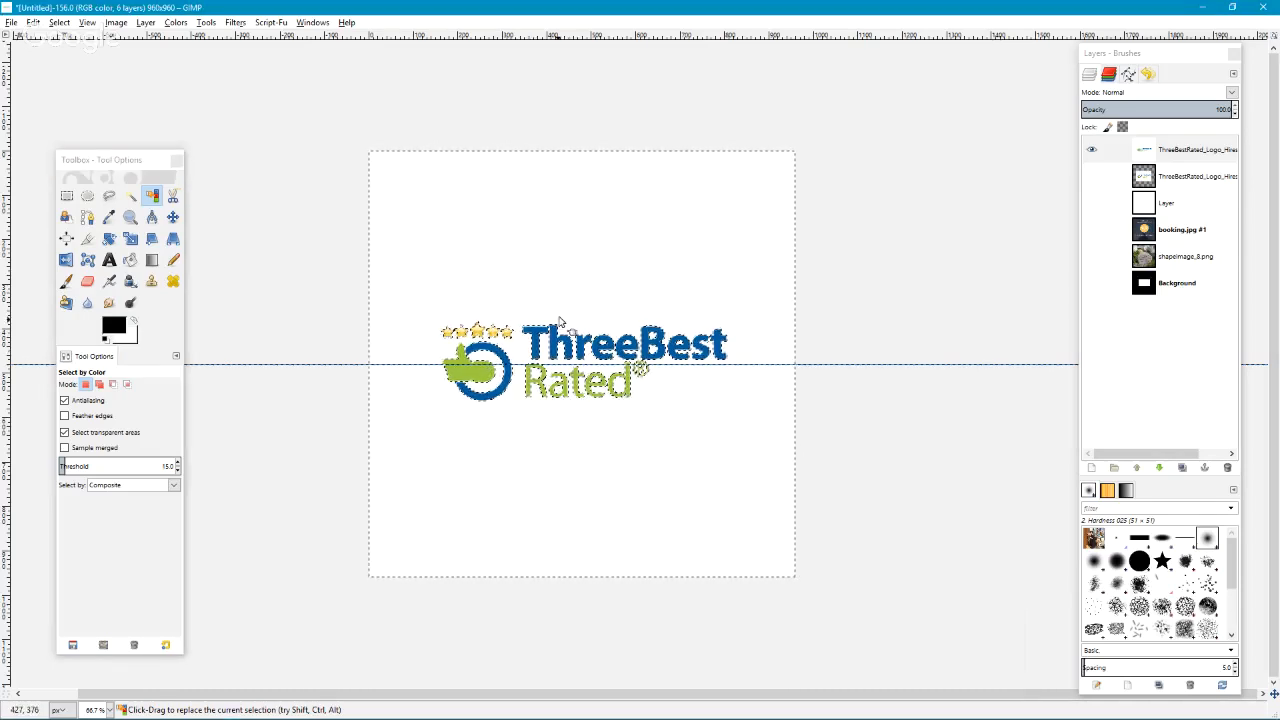
scroll(573, 337, up, 3)
scroll(548, 318, up, 3)
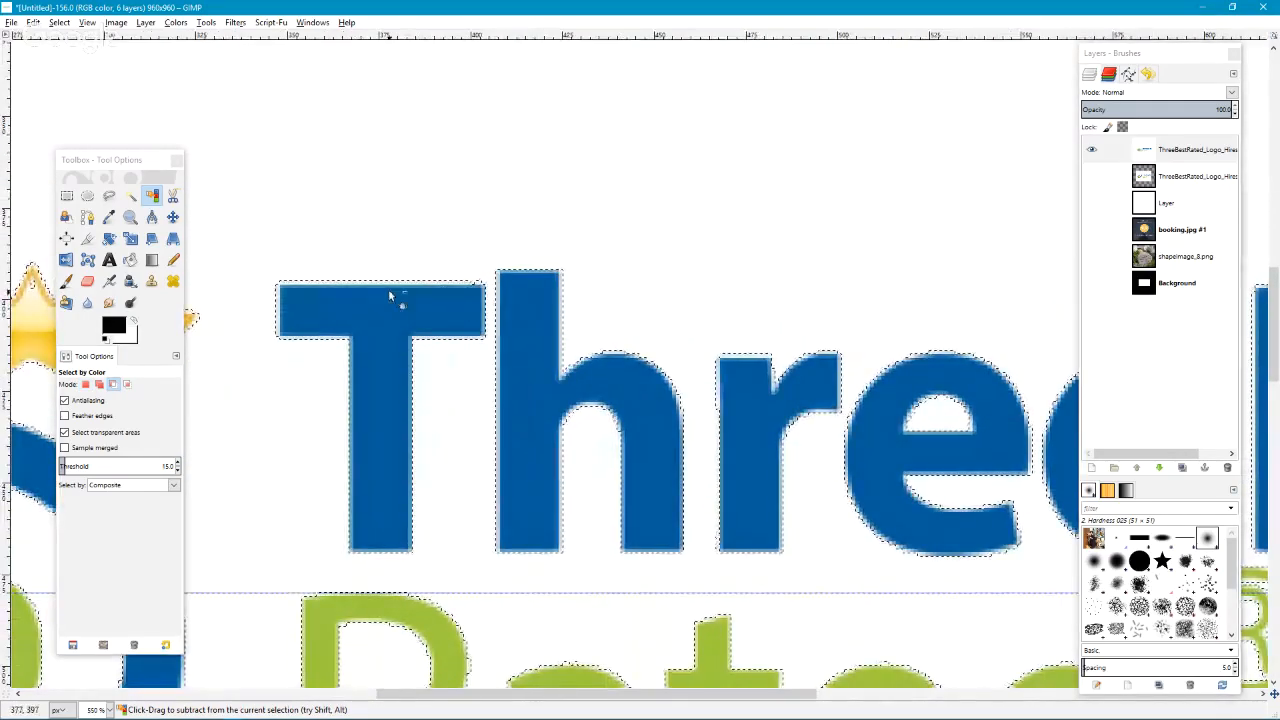
scroll(688, 406, up, 6)
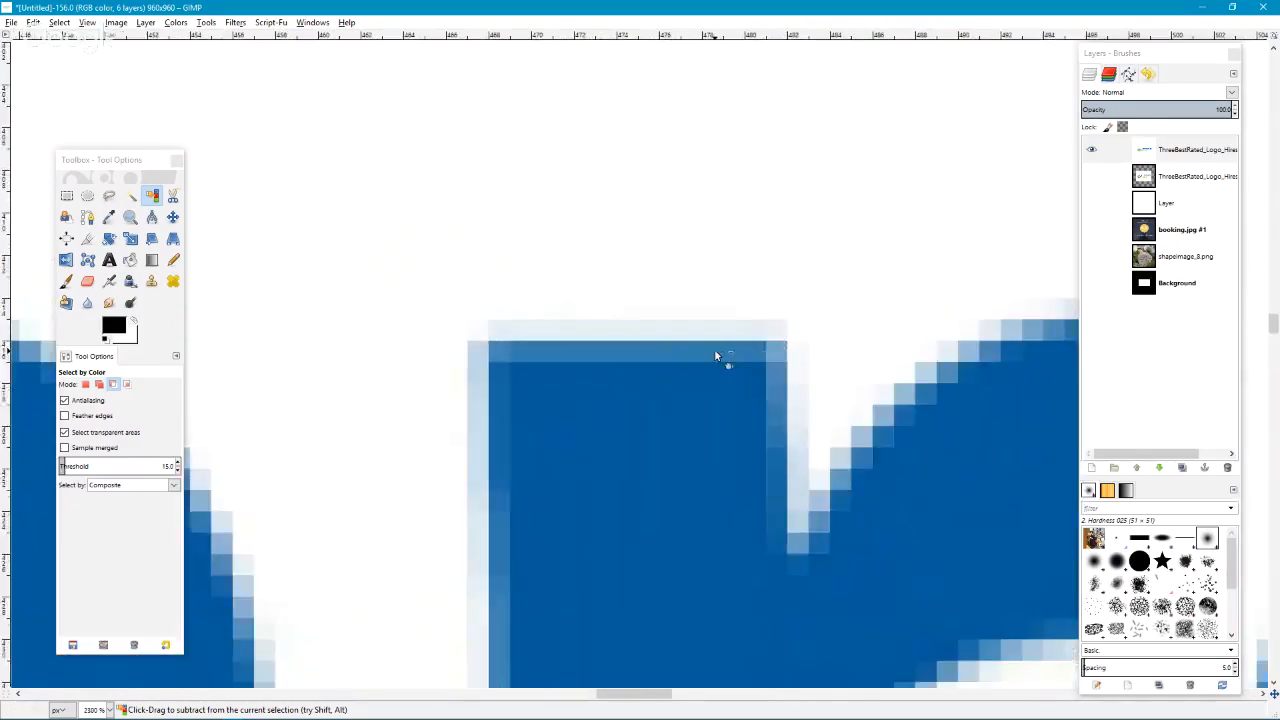
scroll(708, 342, down, 6)
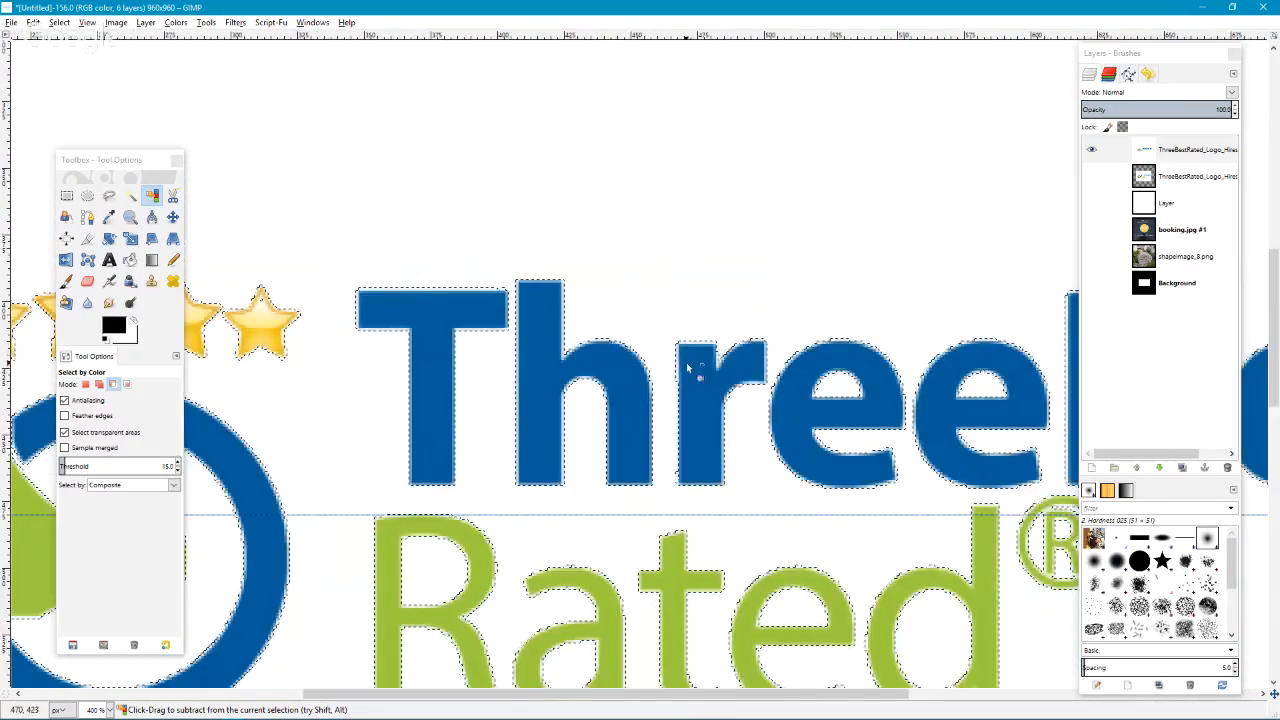
- Reselect the logo's white background by color with a threshold of 44, and check the selection edges around the lettering
drag(380, 260, 246, 363)
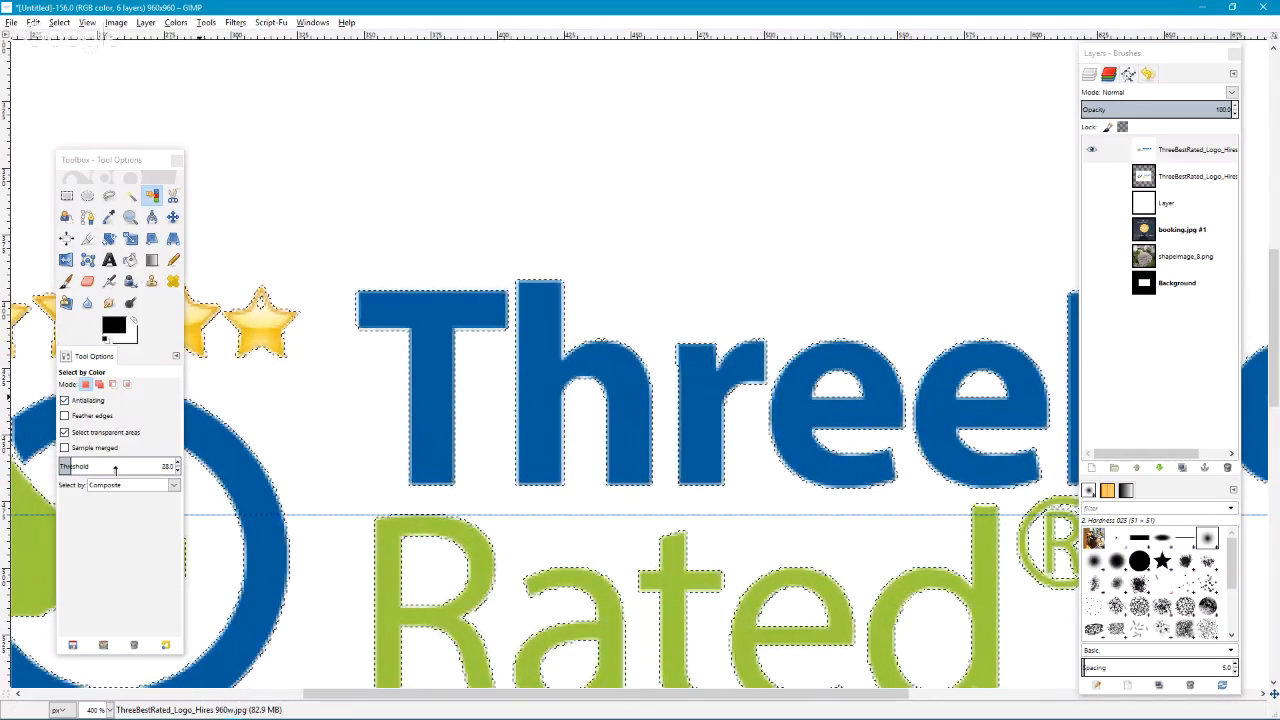
drag(446, 234, 526, 229)
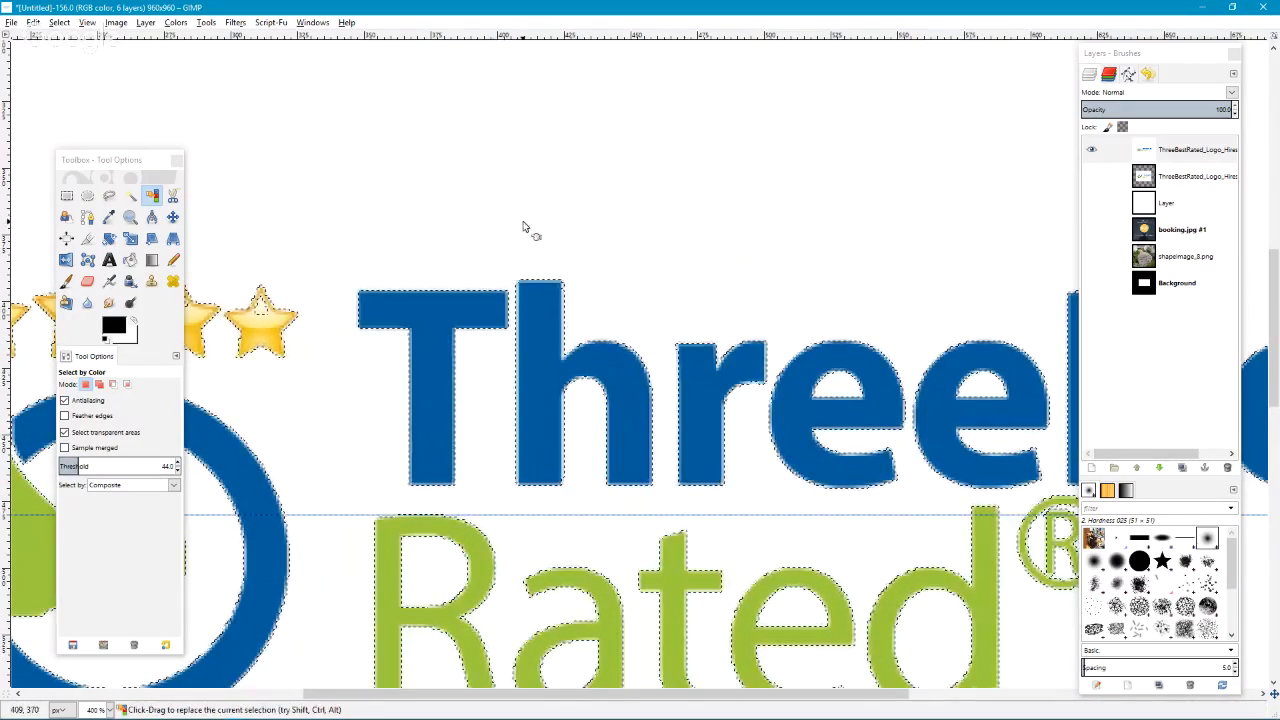
ctrl+scroll(548, 320, up, 3)
ctrl+scroll(448, 366, down, 7)
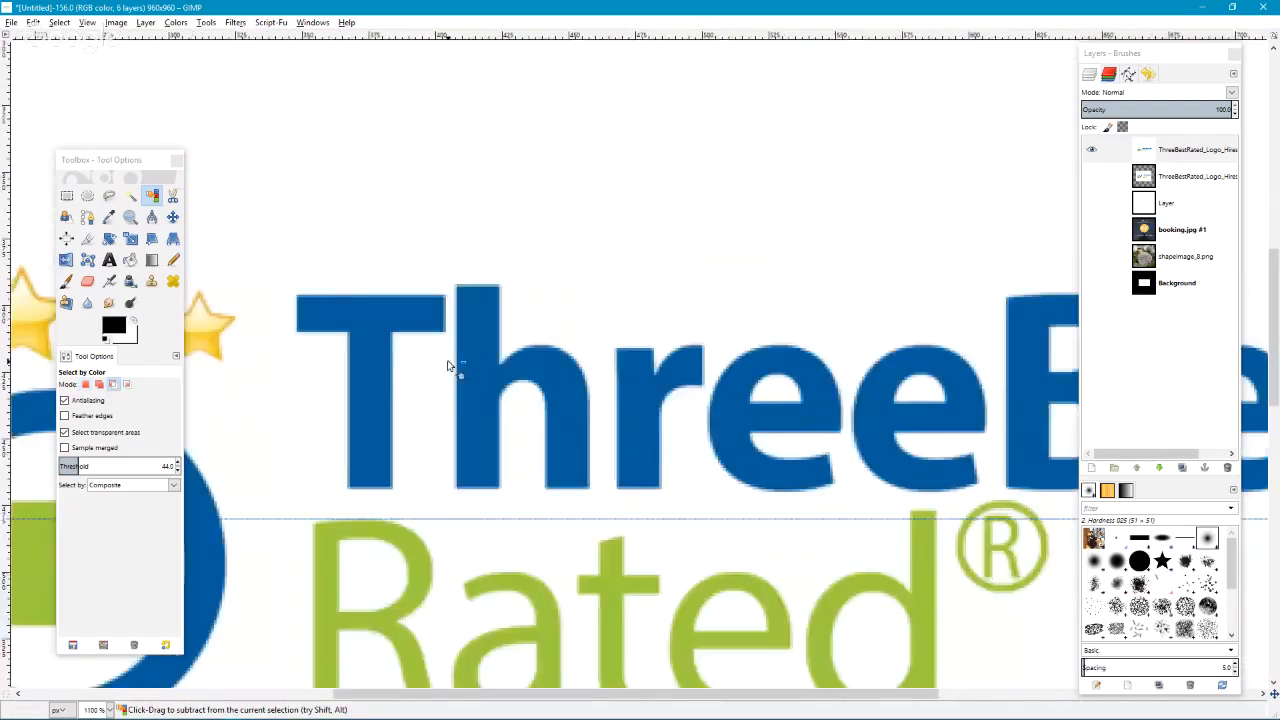
ctrl+scroll(625, 382, up, 5)
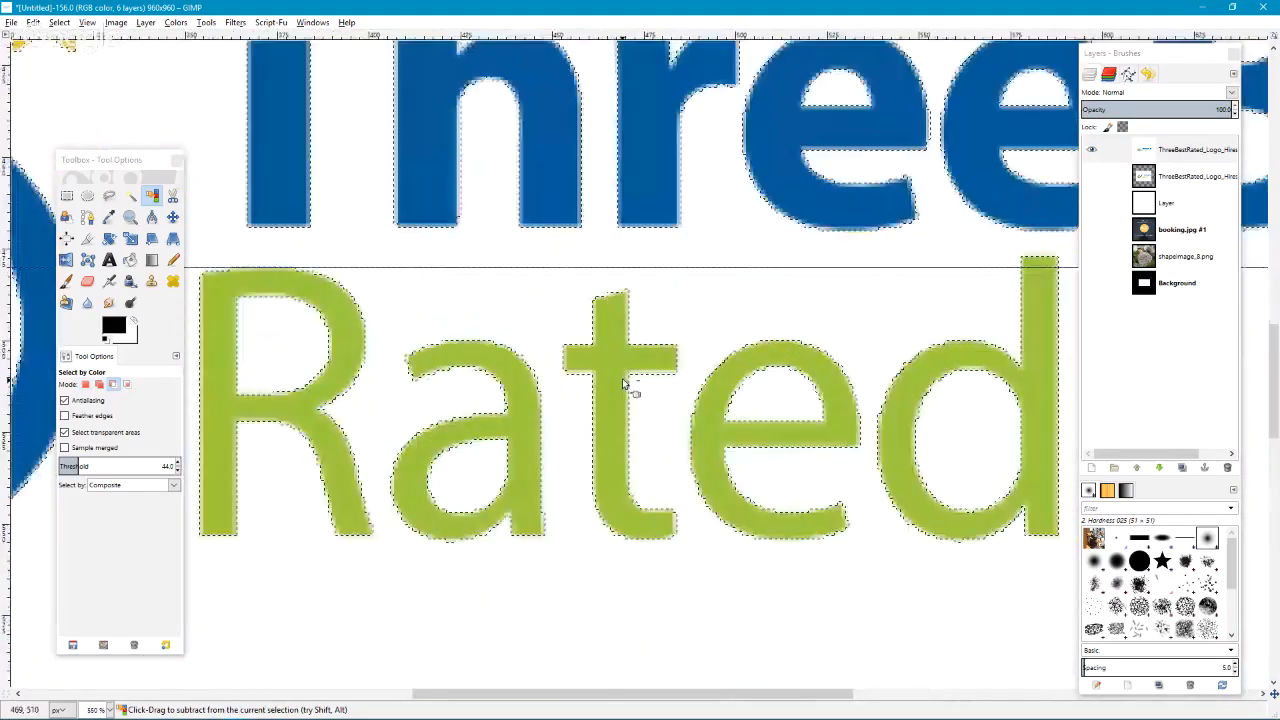
ctrl+scroll(622, 377, down, 3)
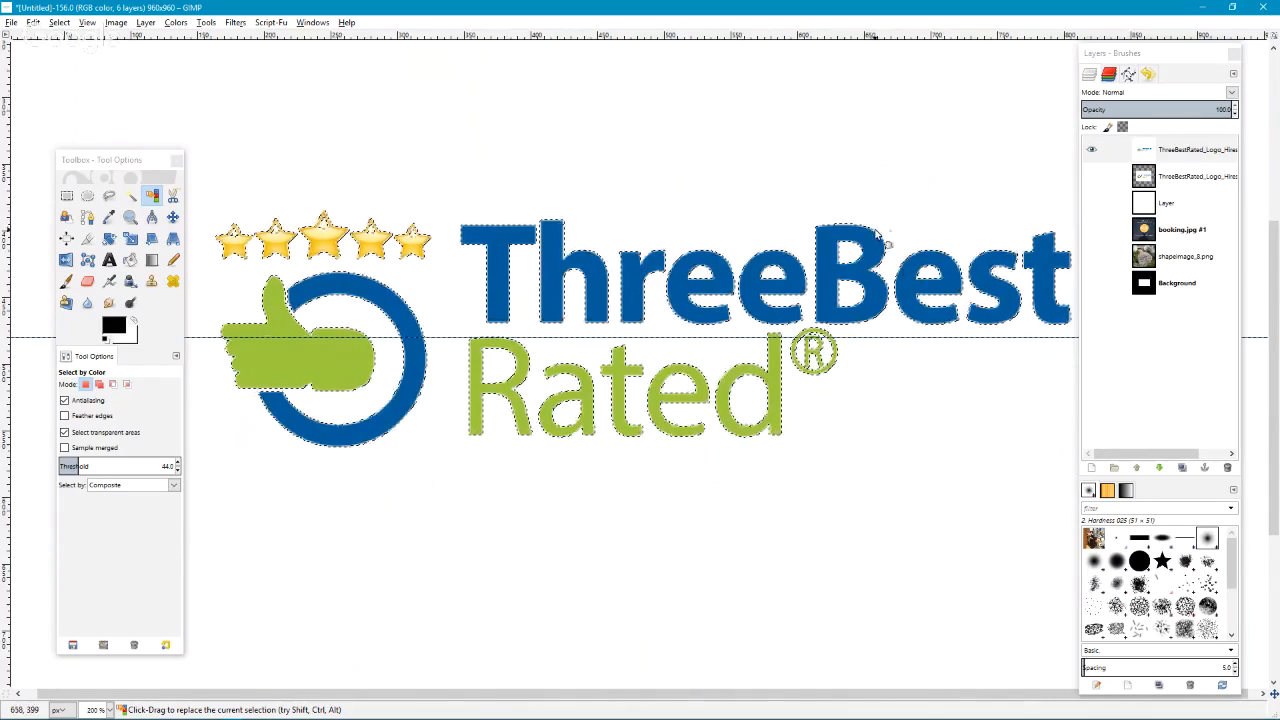
ctrl+scroll(551, 214, up, 6)
ctrl+scroll(840, 216, up, 1)
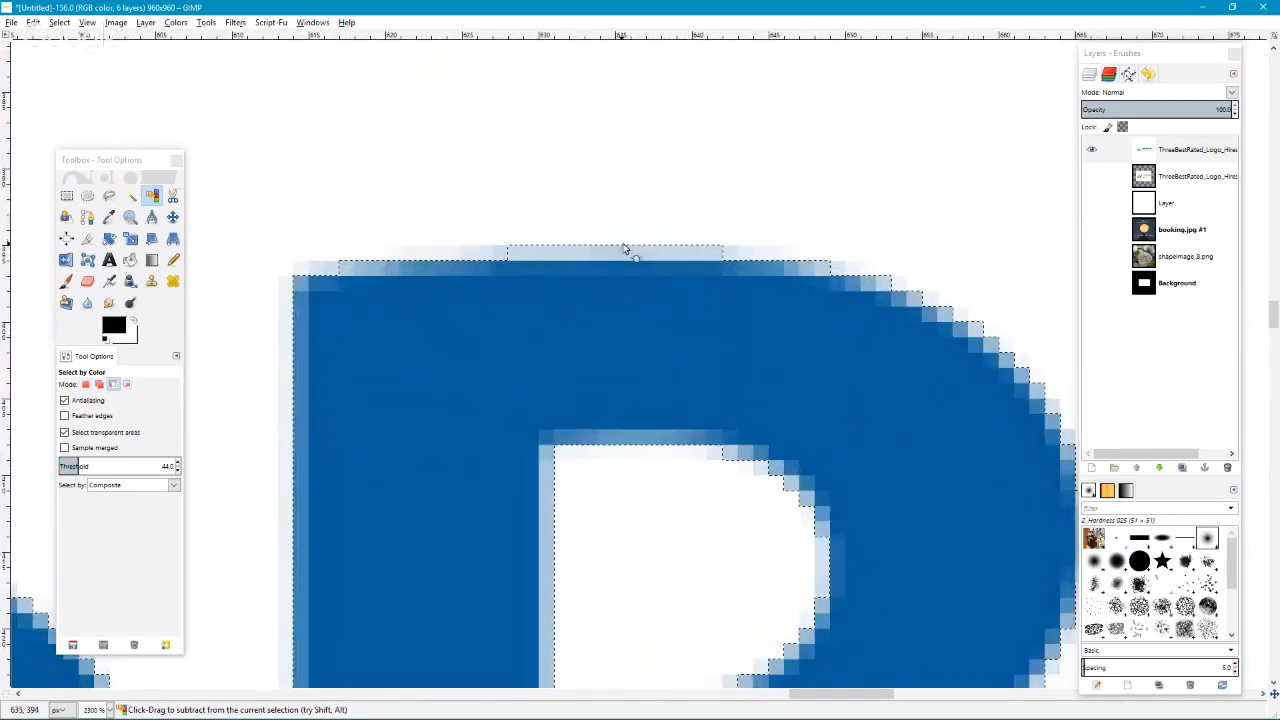
ctrl+scroll(631, 267, down, 11)
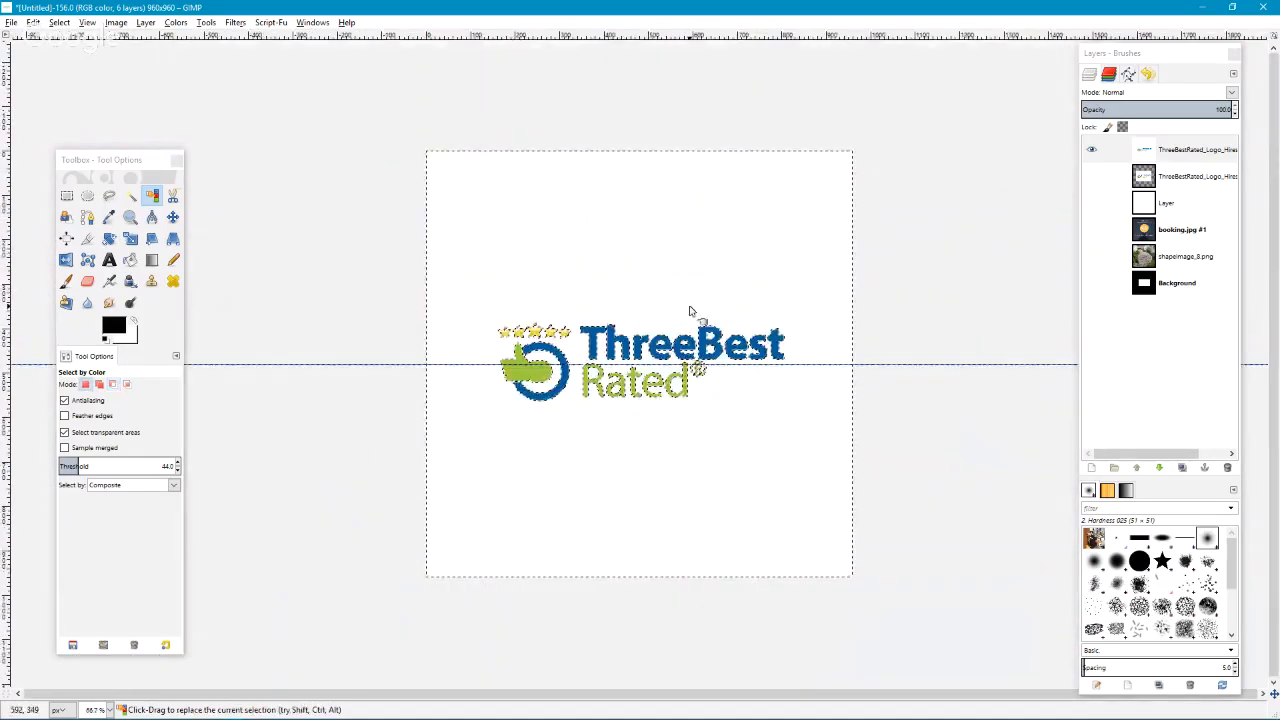
- Delete the selected white background from the logo layer and clear the selection
ctrl+scroll(501, 307, up, 3)
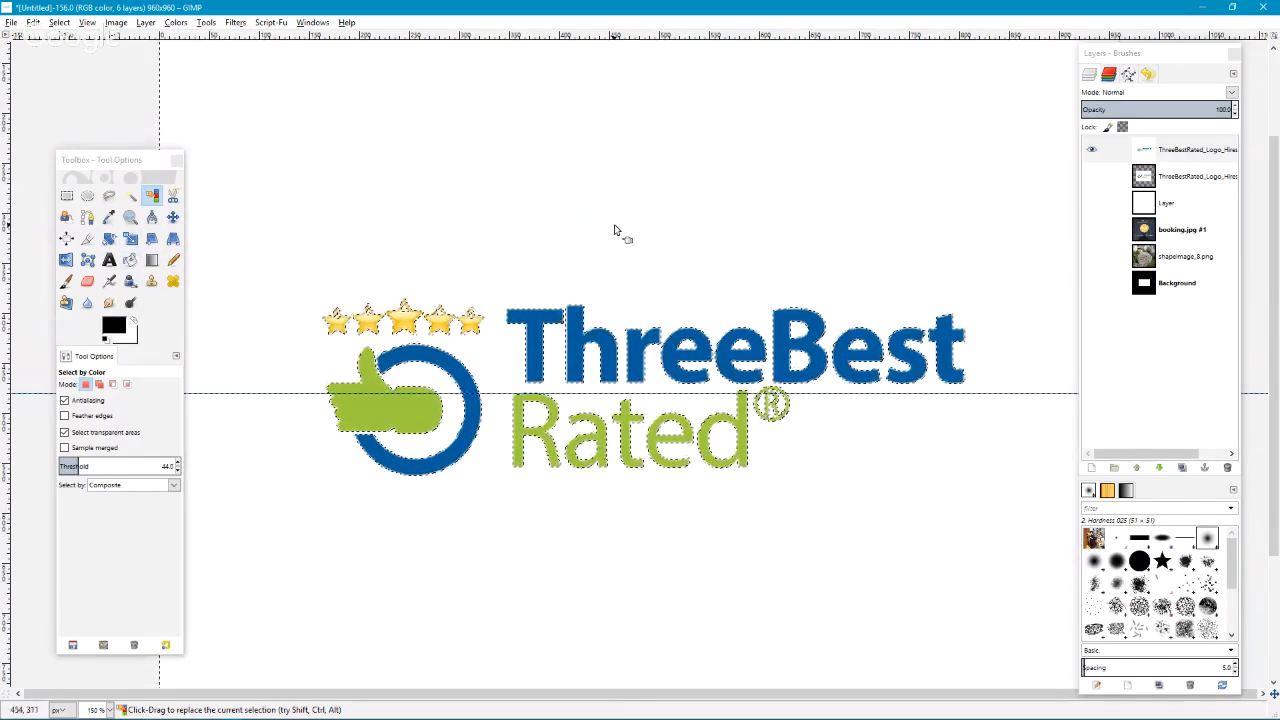
scroll(617, 230, down, 2)
scroll(617, 230, up, 1)
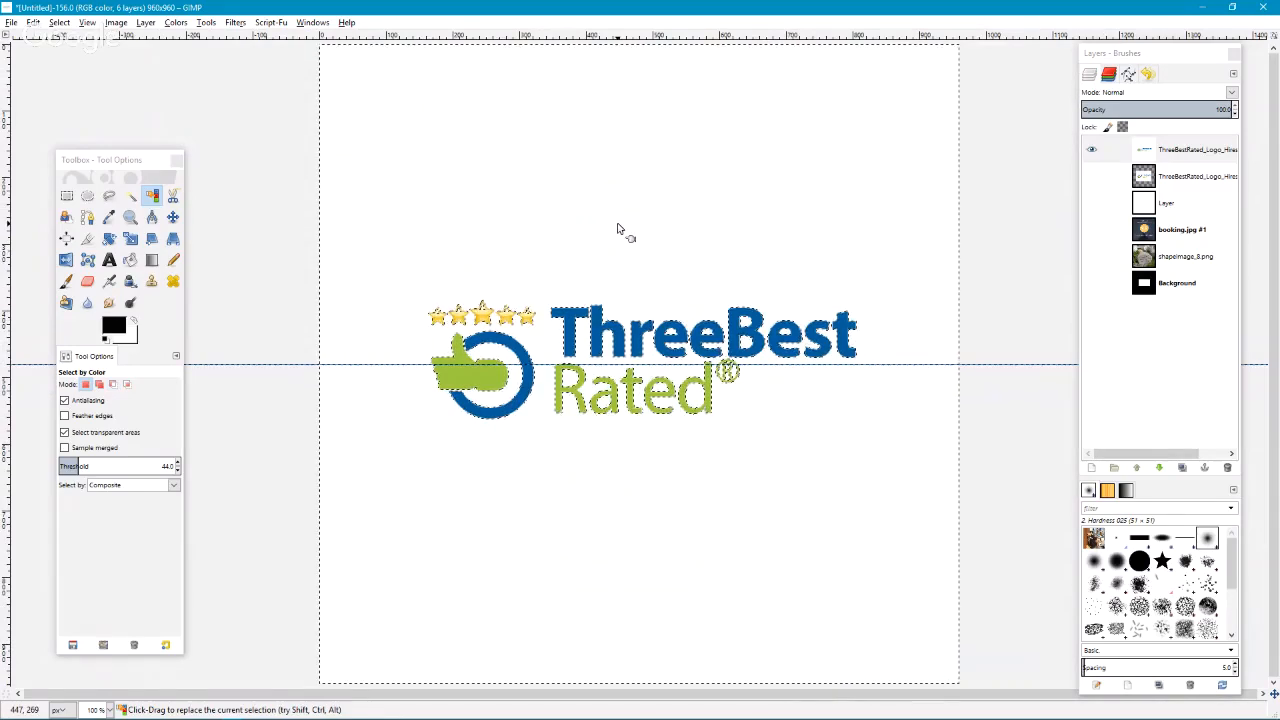
key(Delete)
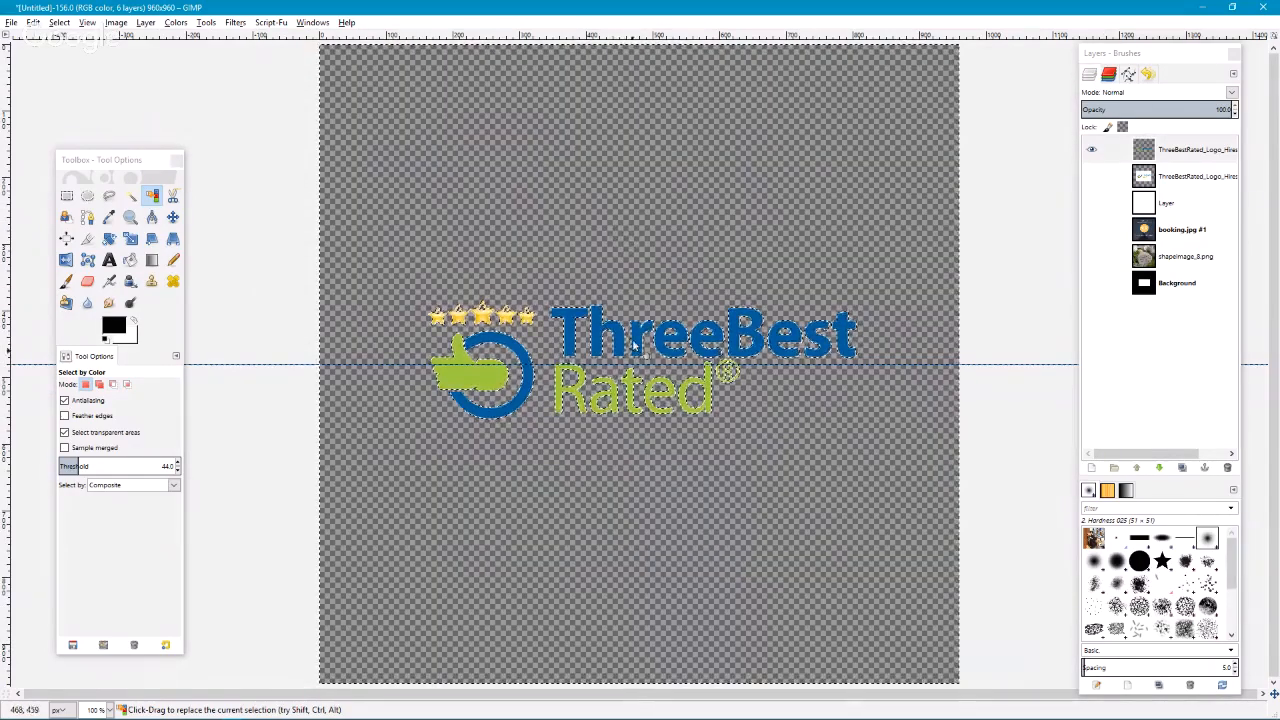
scroll(634, 345, down, 1)
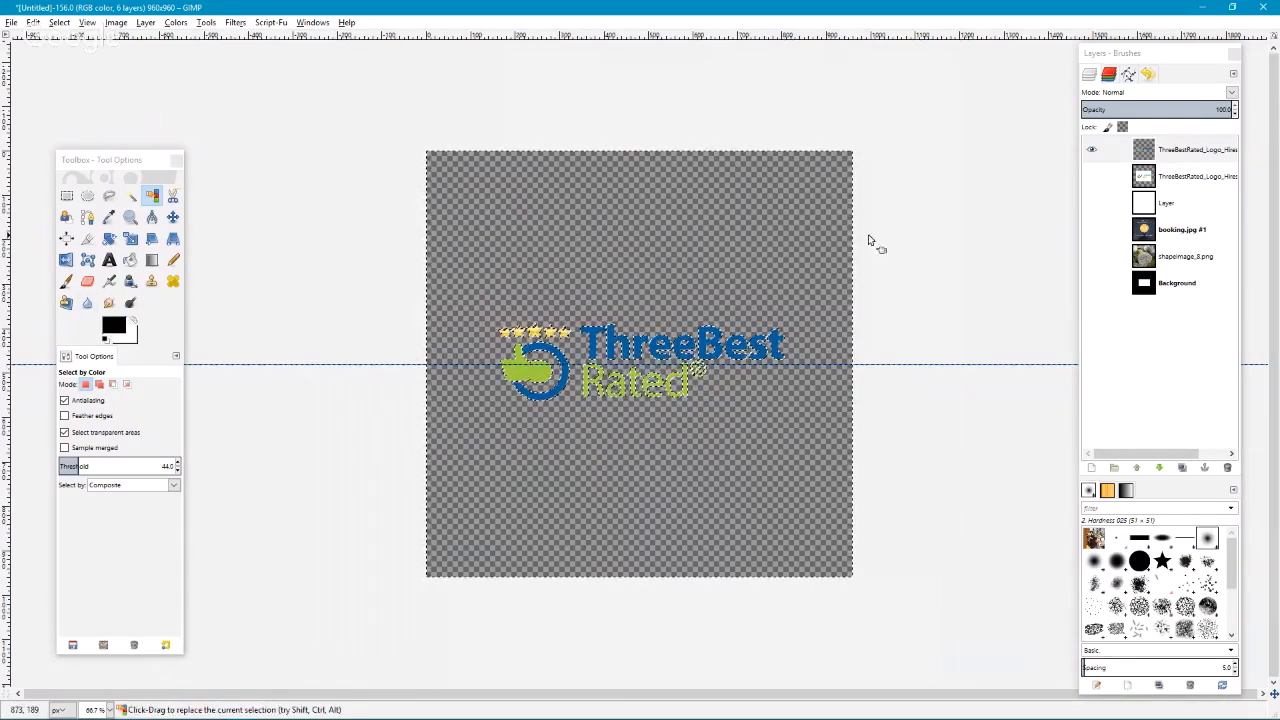
click(1112, 174)
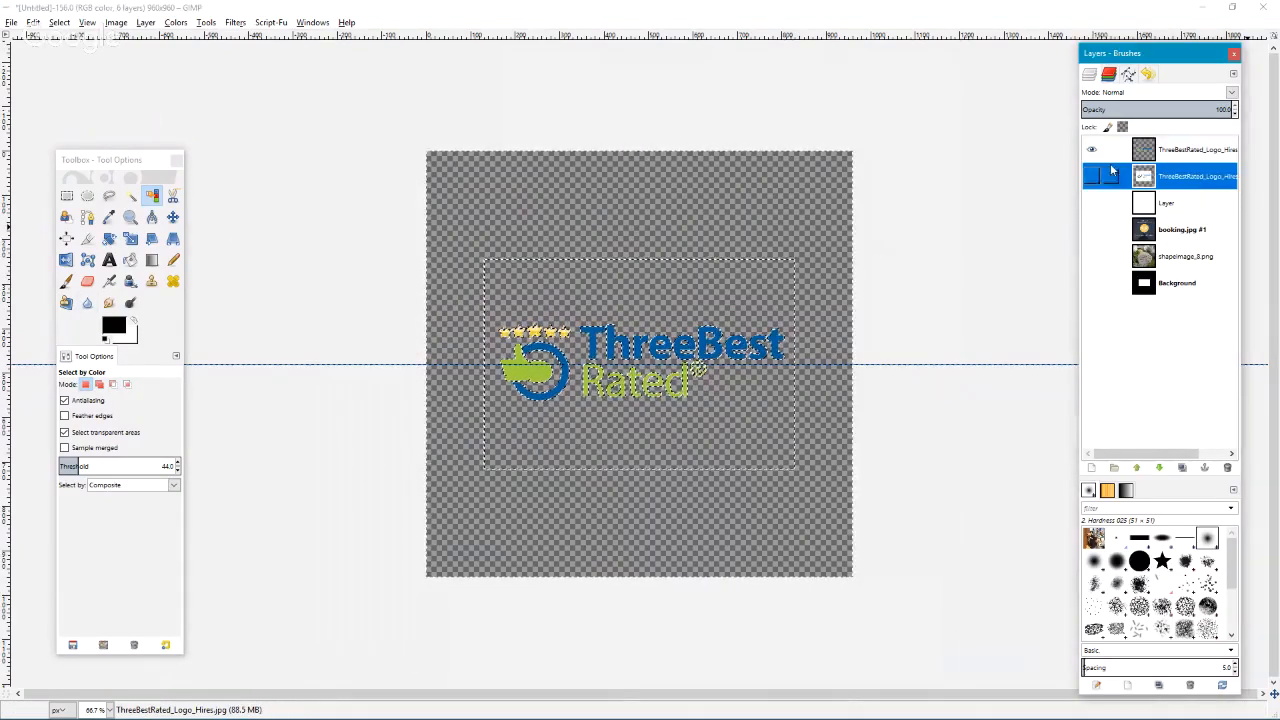
click(60, 22)
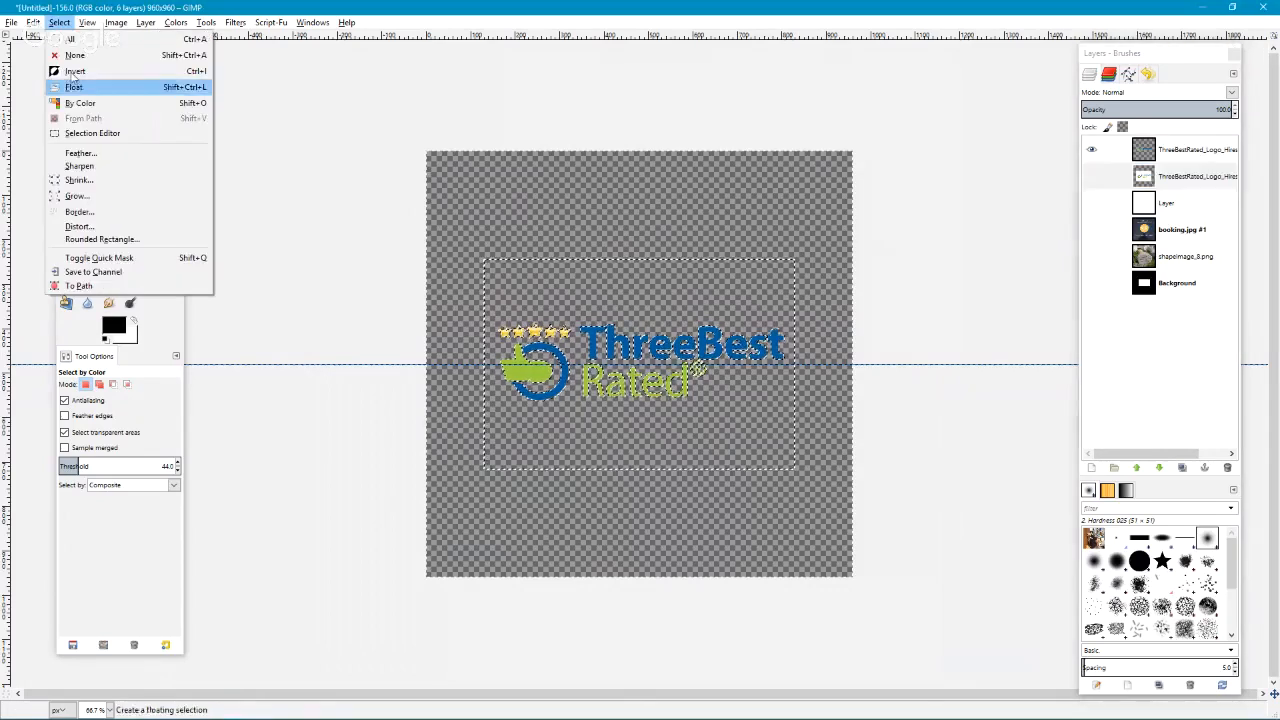
click(74, 56)
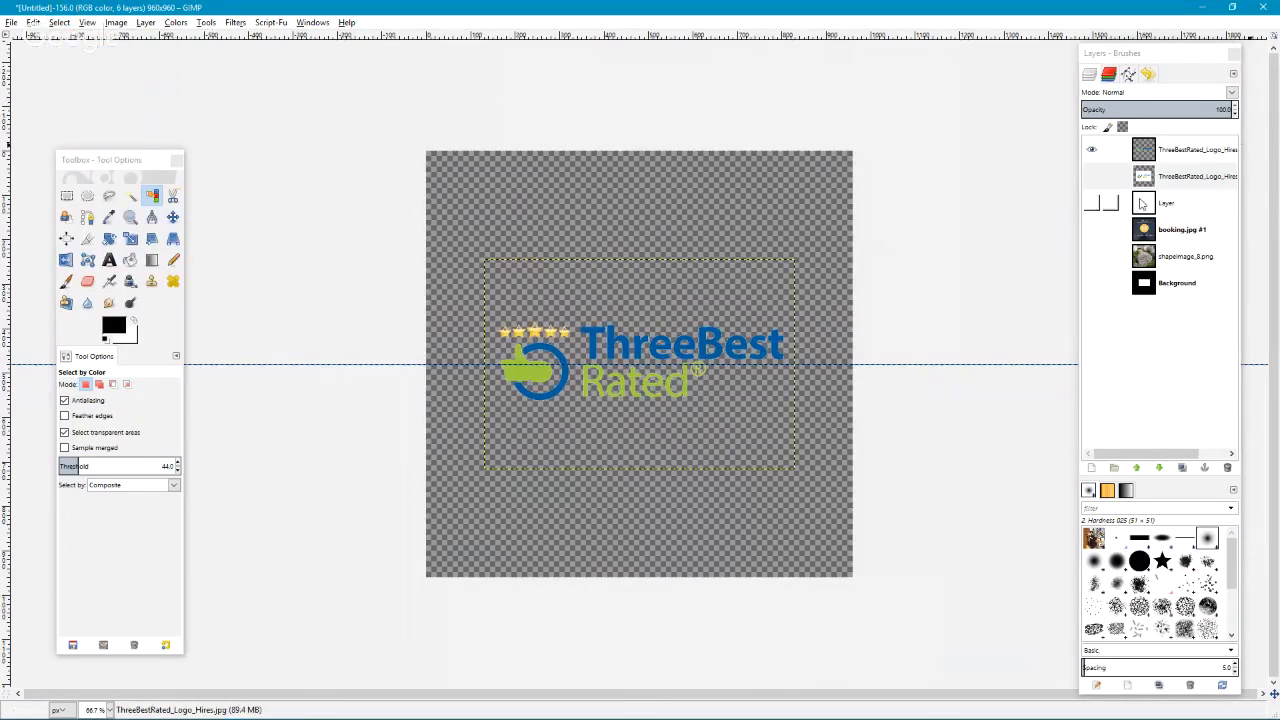
- Add a transparent 960x960 px layer directly above the hidden ThreeBestRated_Logo_Hires.jpg layer
click(1228, 182)
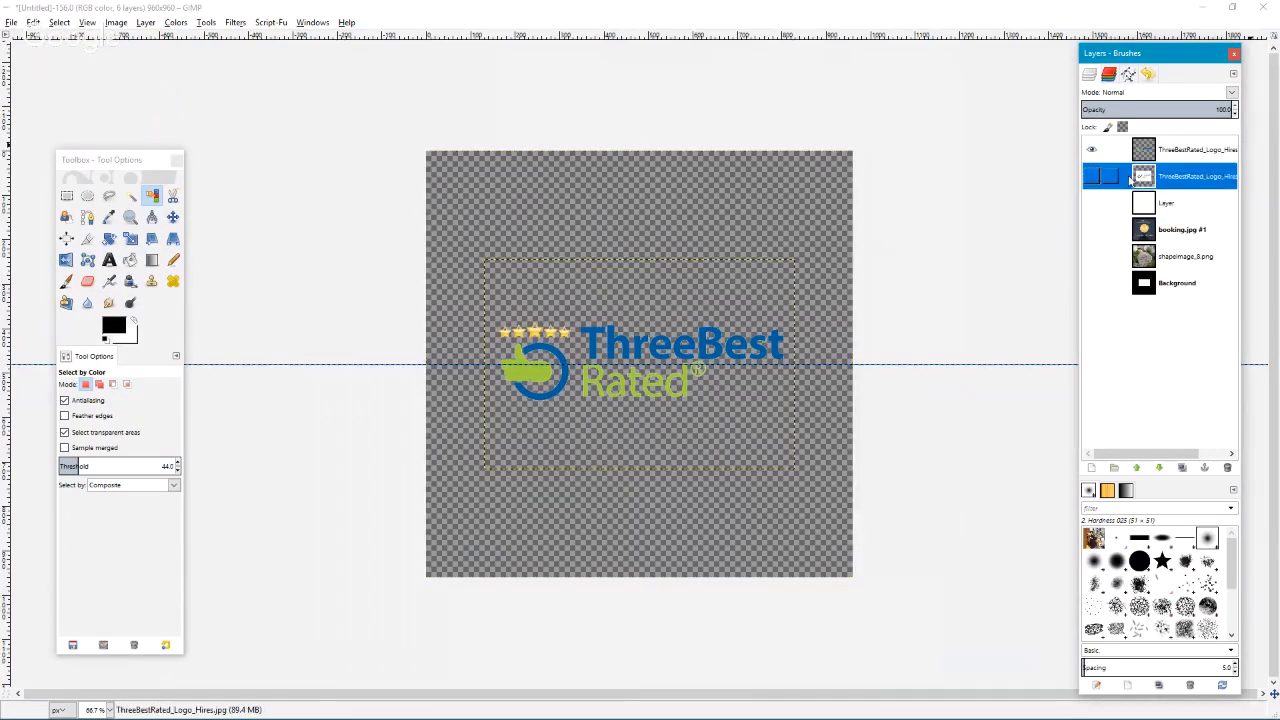
click(1093, 469)
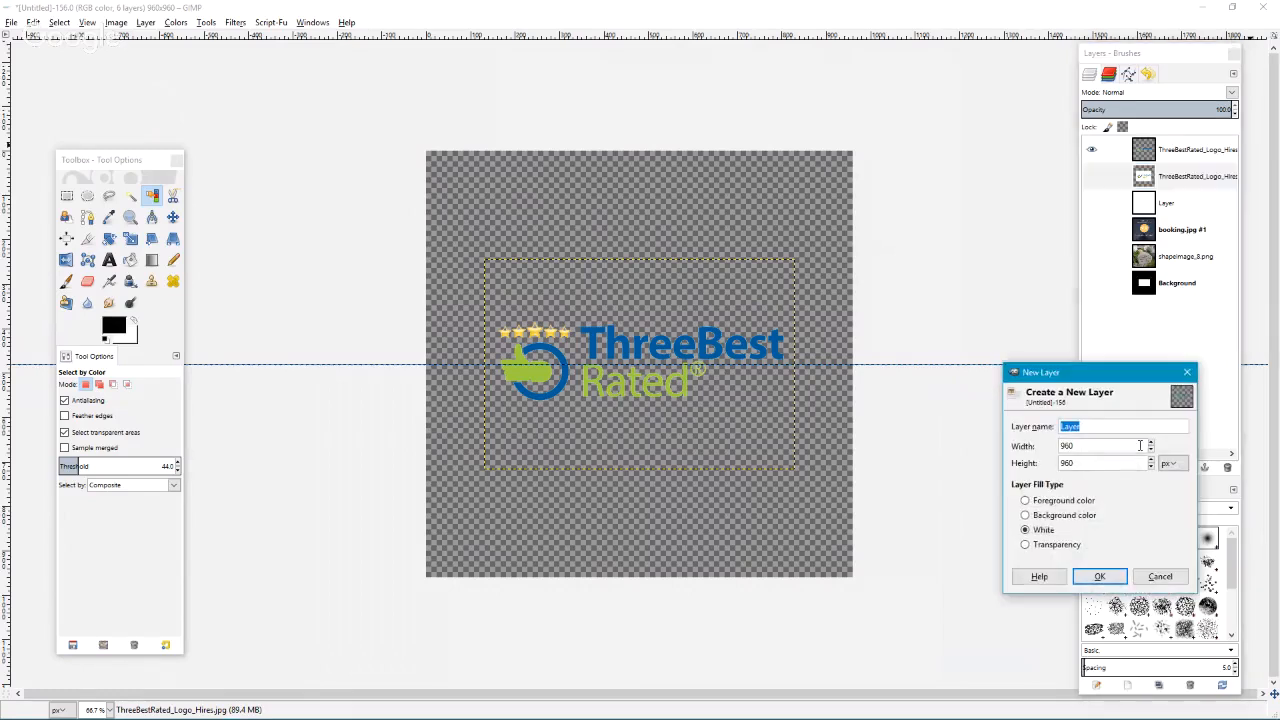
click(1025, 545)
click(1099, 577)
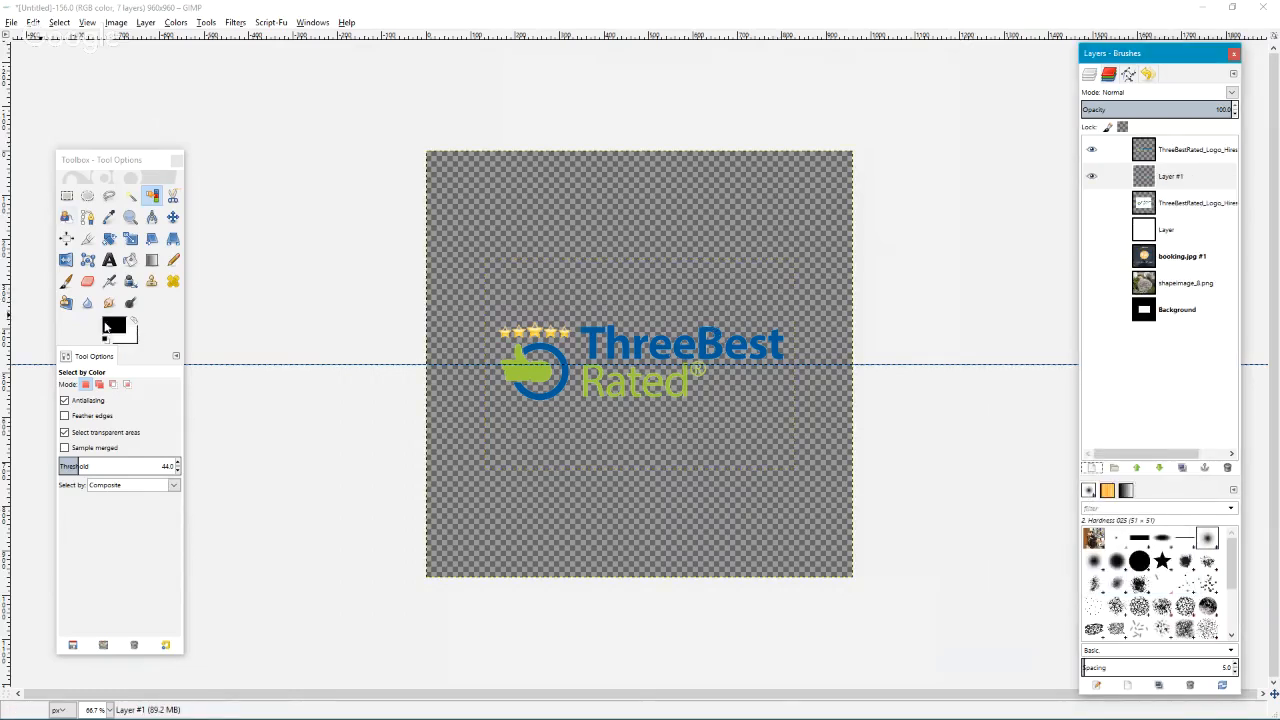
- Set the foreground color to ececec
click(108, 326)
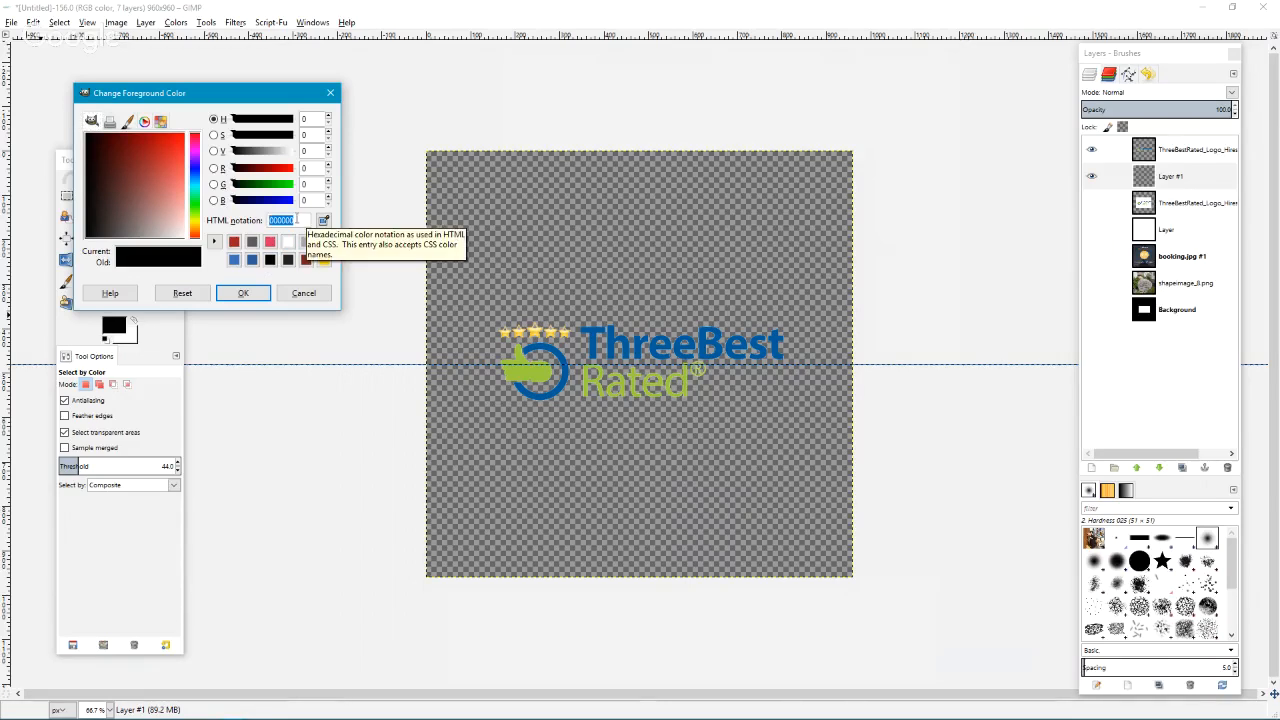
text(cecec)
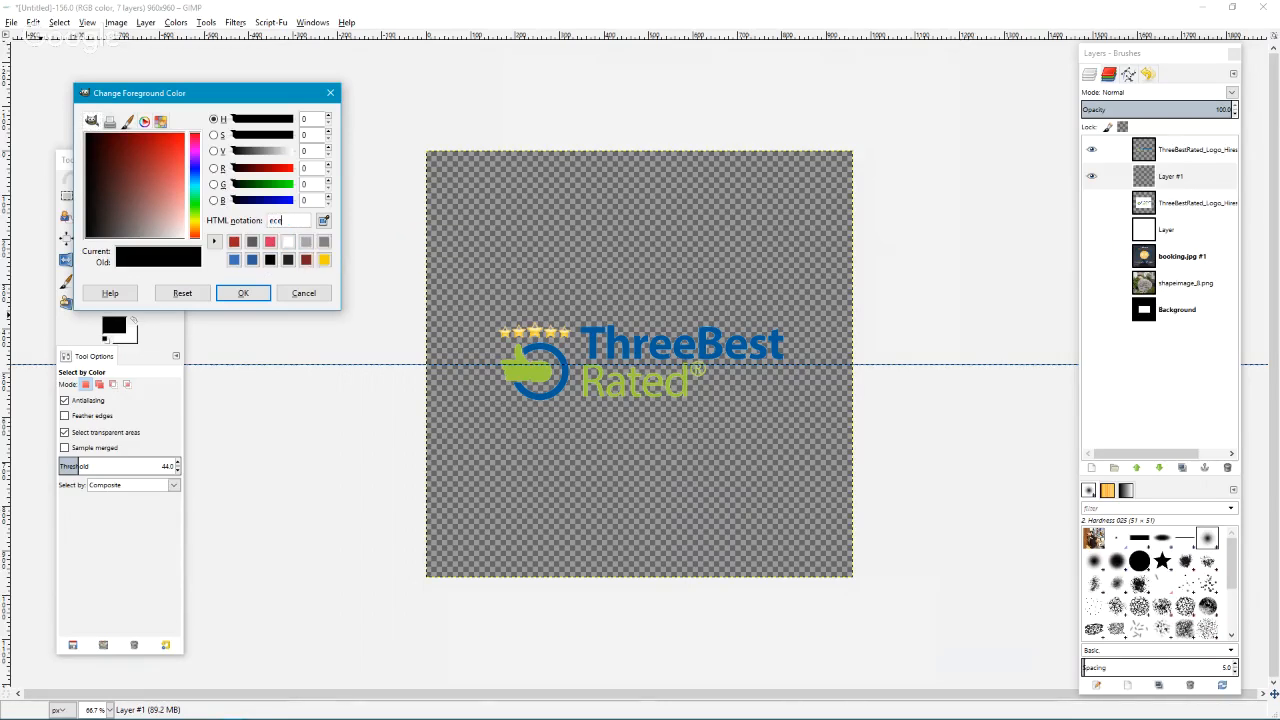
click(243, 293)
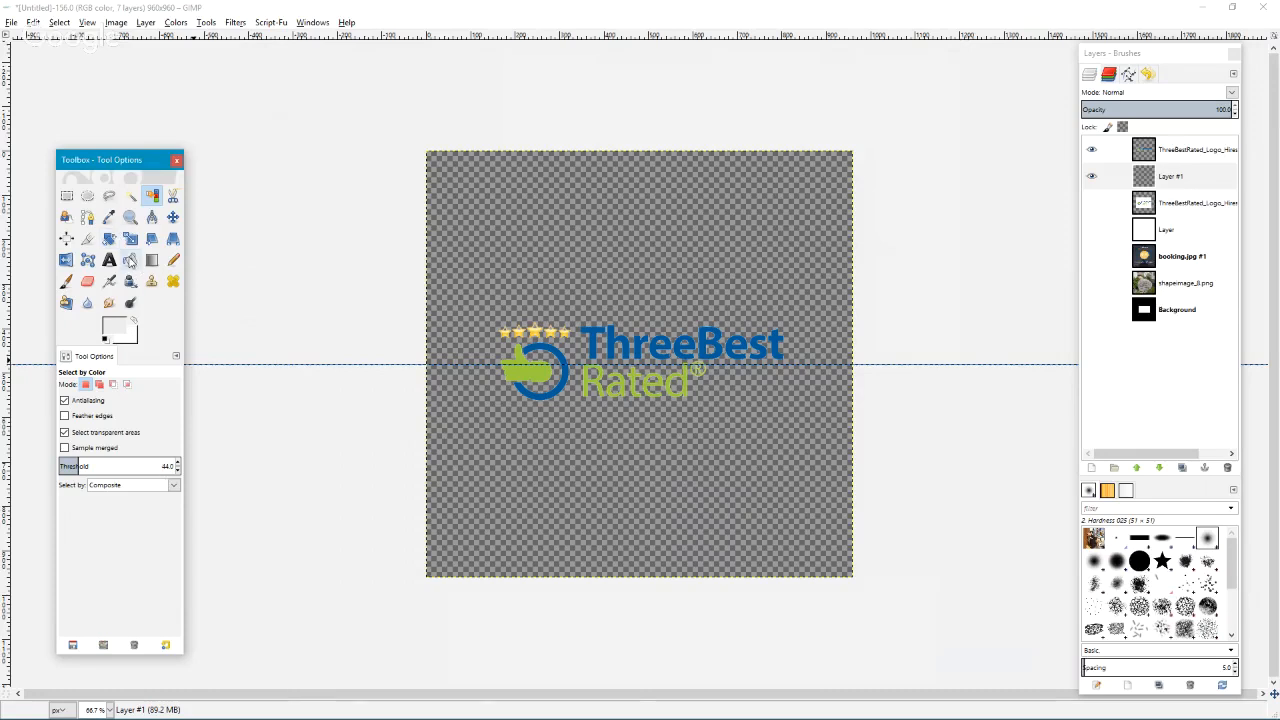
- Add a 960x960 px layer filled with the foreground color directly beneath the transparent logo layer
click(130, 260)
click(1108, 176)
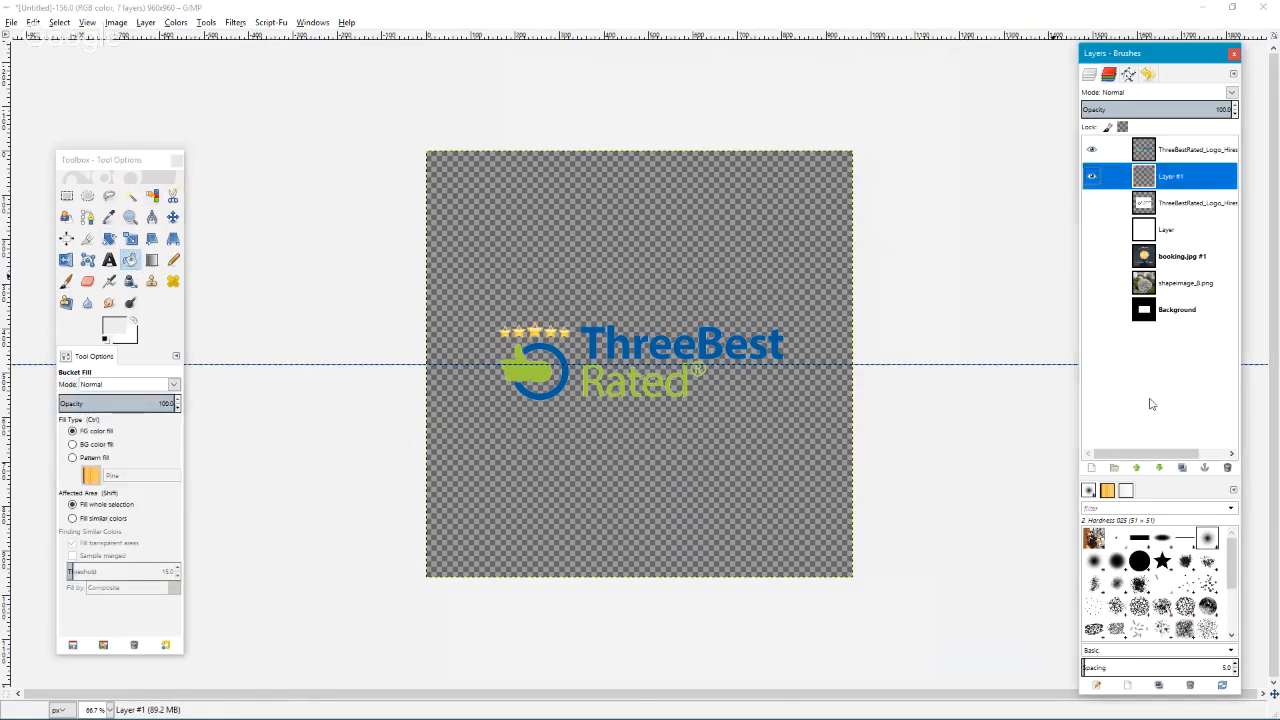
click(1093, 468)
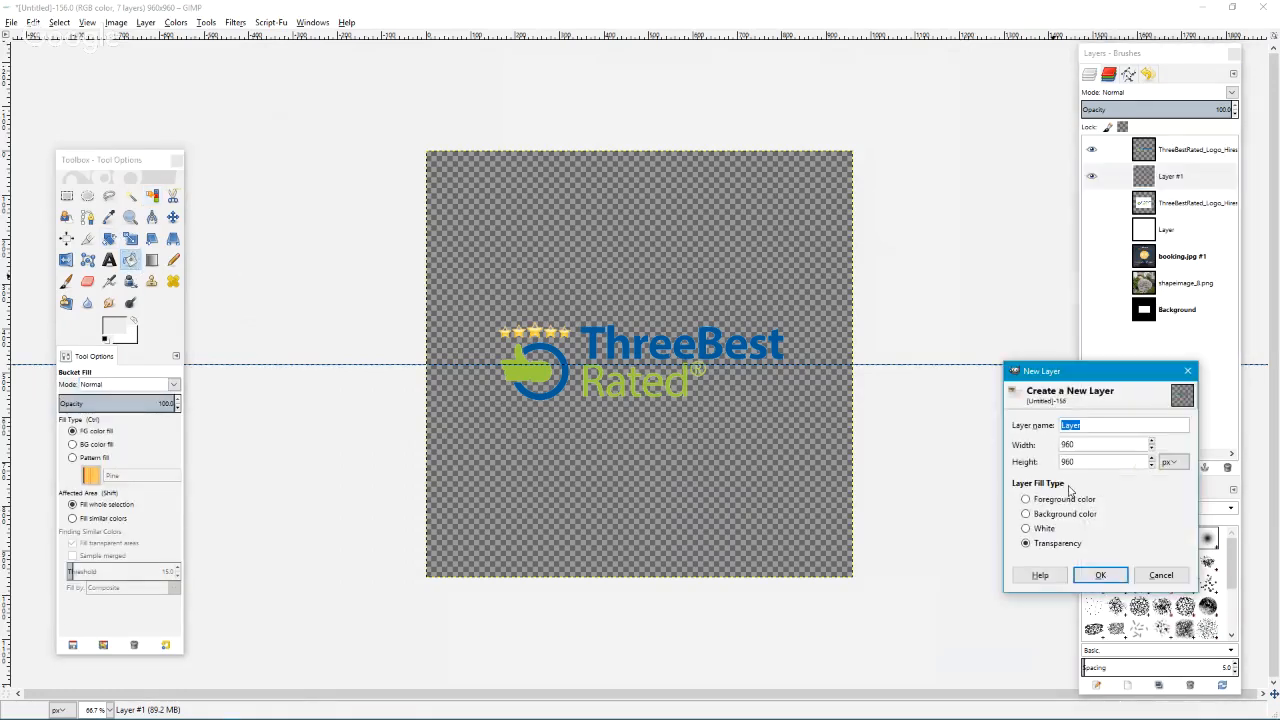
click(1026, 501)
click(1100, 576)
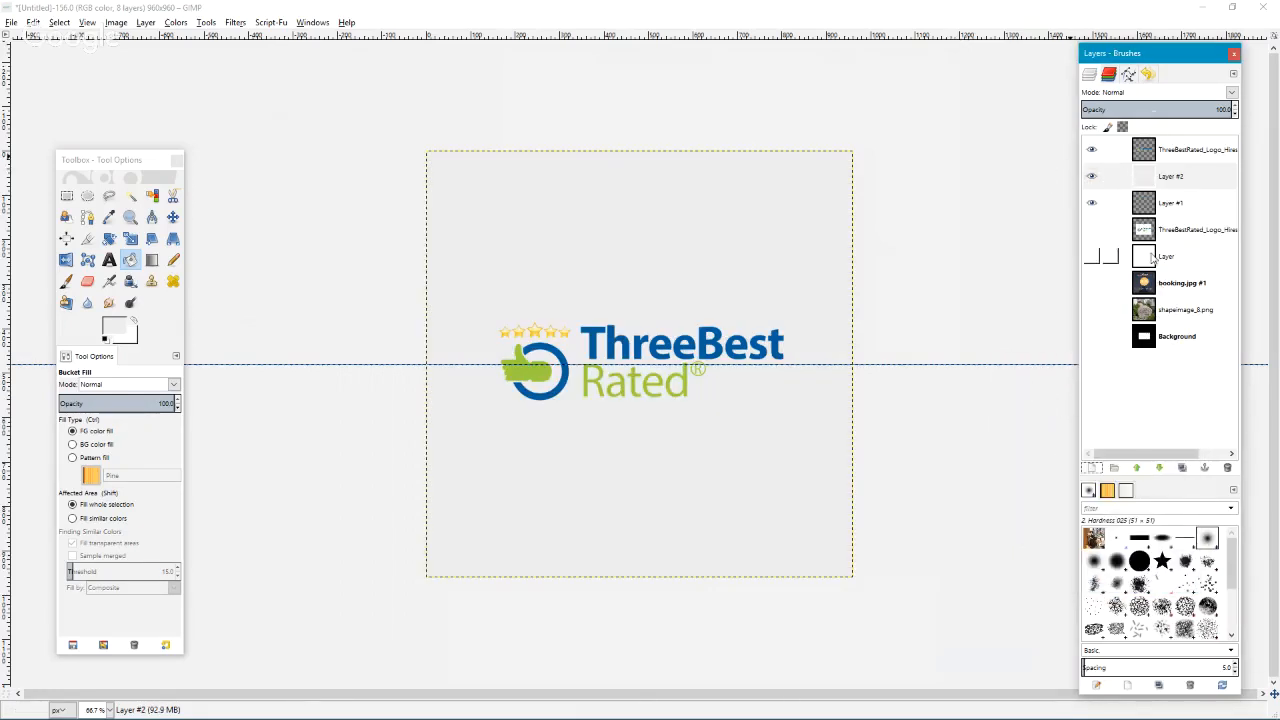
- Show the ThreeBestRated_Logo_Hires.jpg layer and move it directly above the light gray layer
click(1092, 229)
drag(1195, 232, 1188, 172)
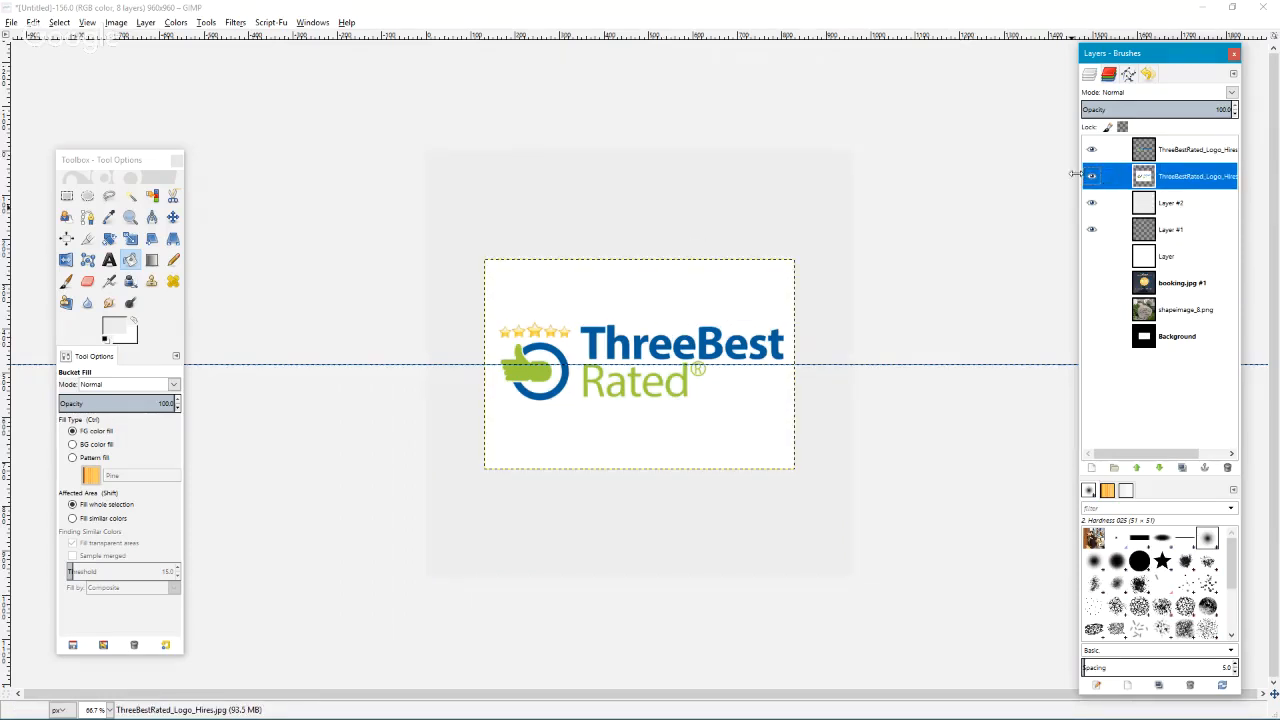
click(112, 330)
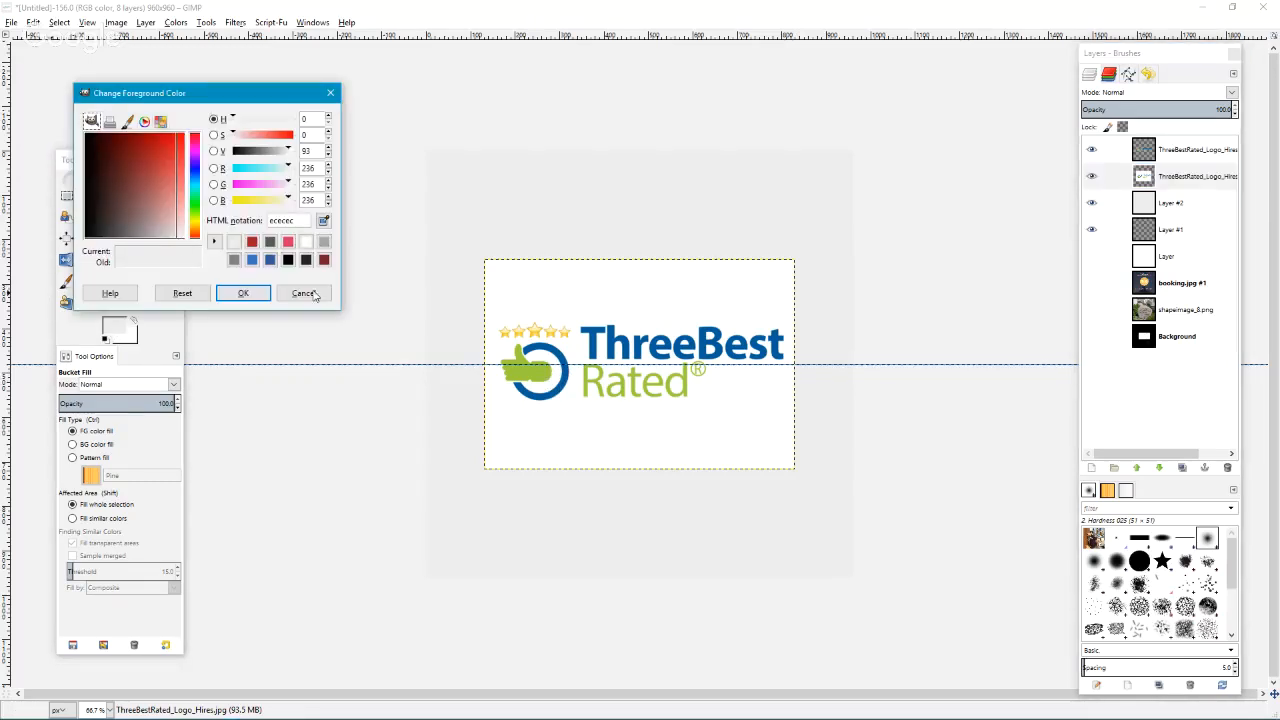
drag(338, 314, 694, 474)
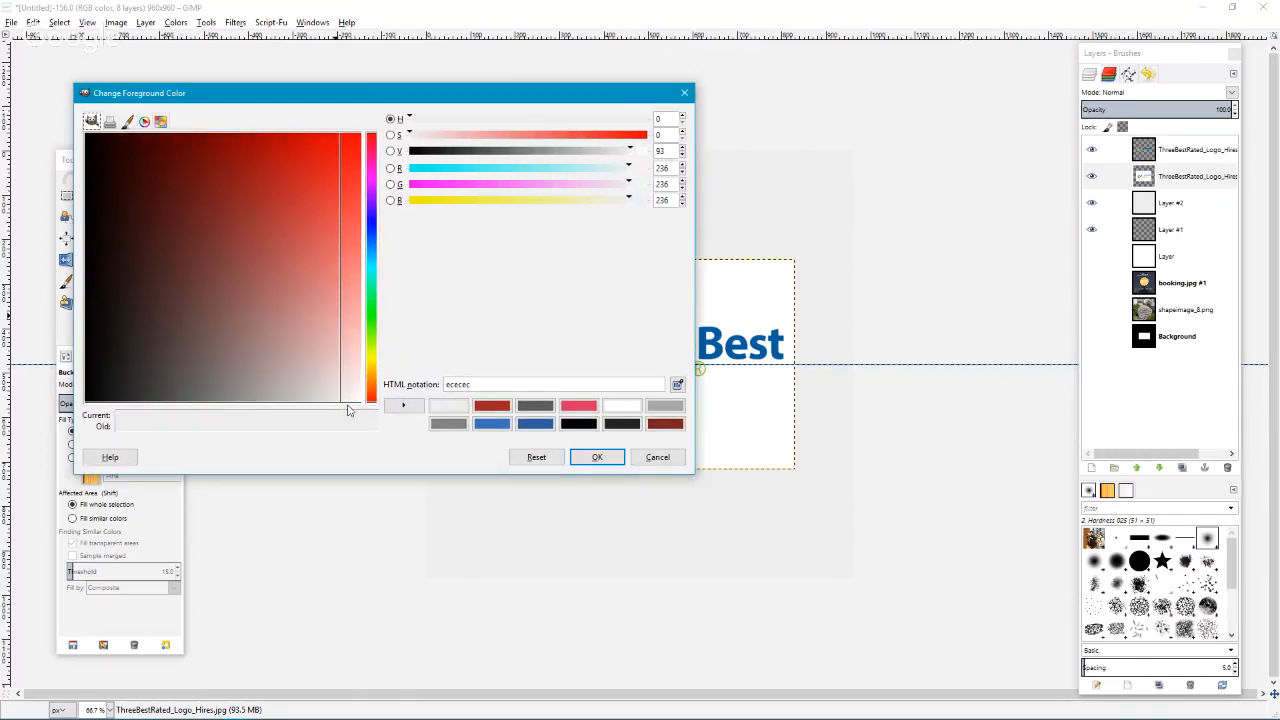
mouse_move(343, 407)
mouse_down()
mouse_move(370, 414)
mouse_move(346, 417)
mouse_up()
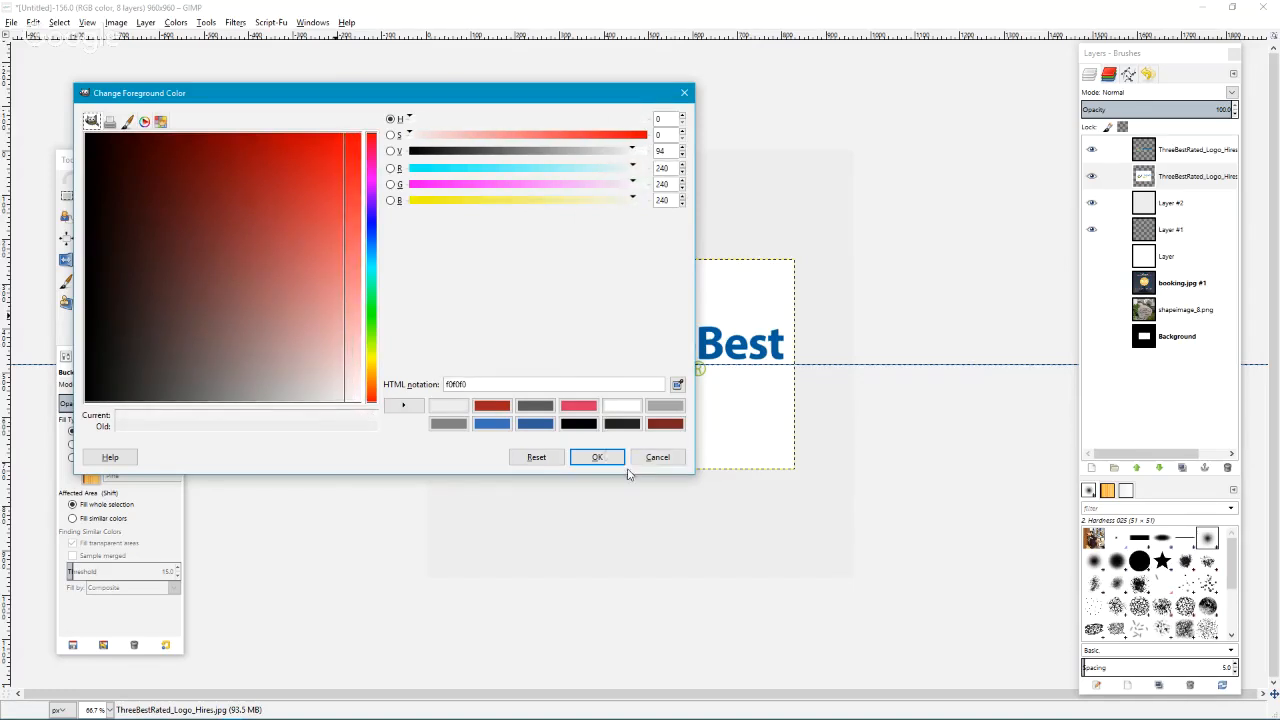
click(660, 459)
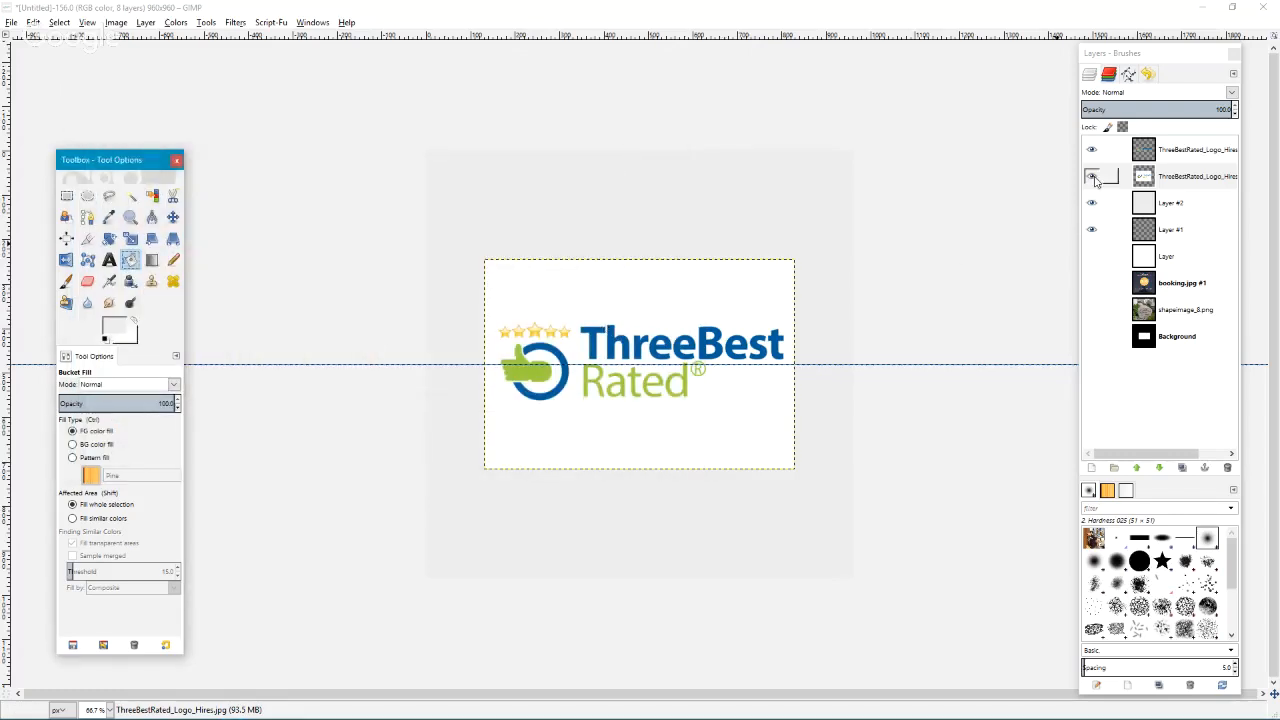
- Hide the ThreeBestRated_Logo_Hires.jpg layer and export the image as ThreeBestRated_Logo_Hires 960w ececec.jpg
click(1094, 177)
key(minus)
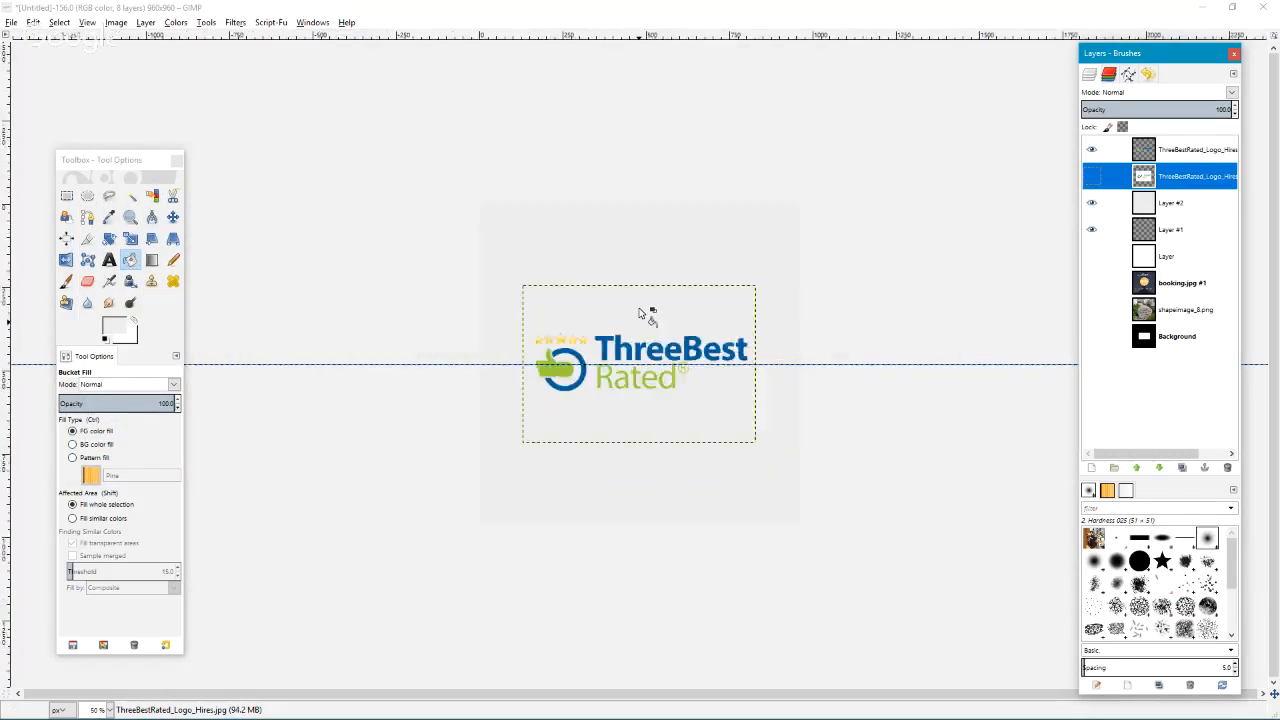
key(minus)
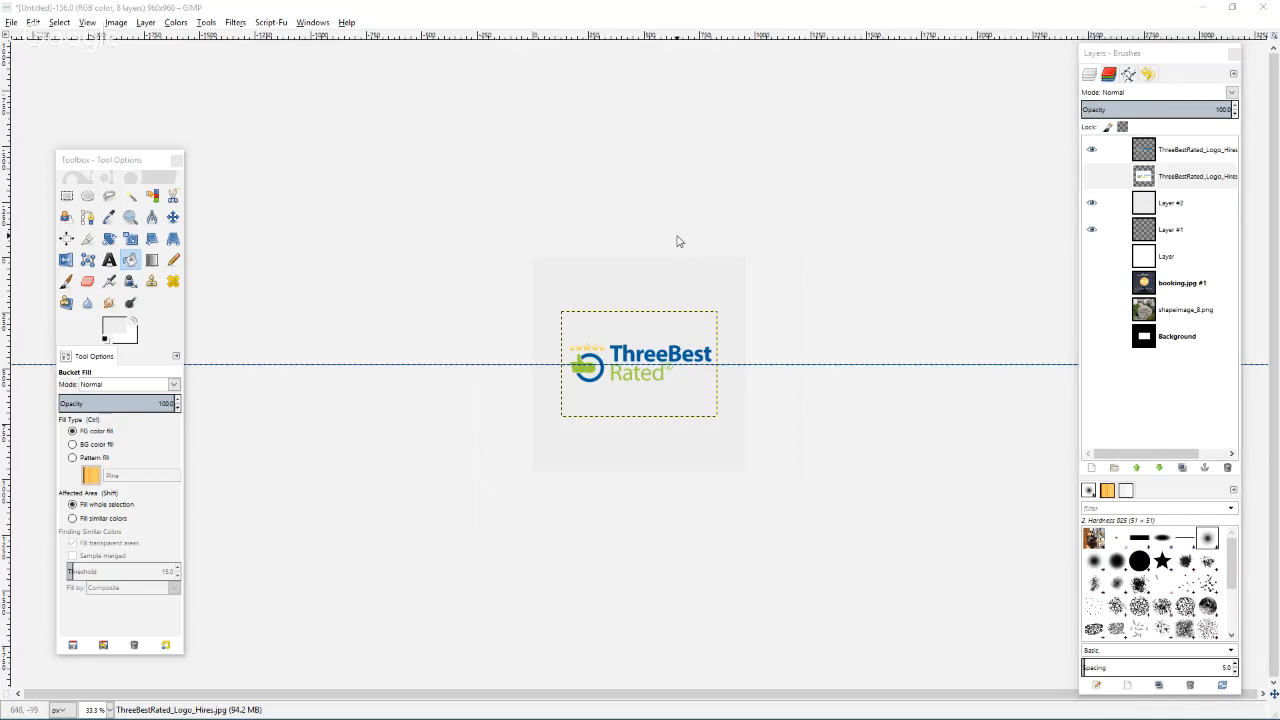
key(ctrl+e)
key(Return)
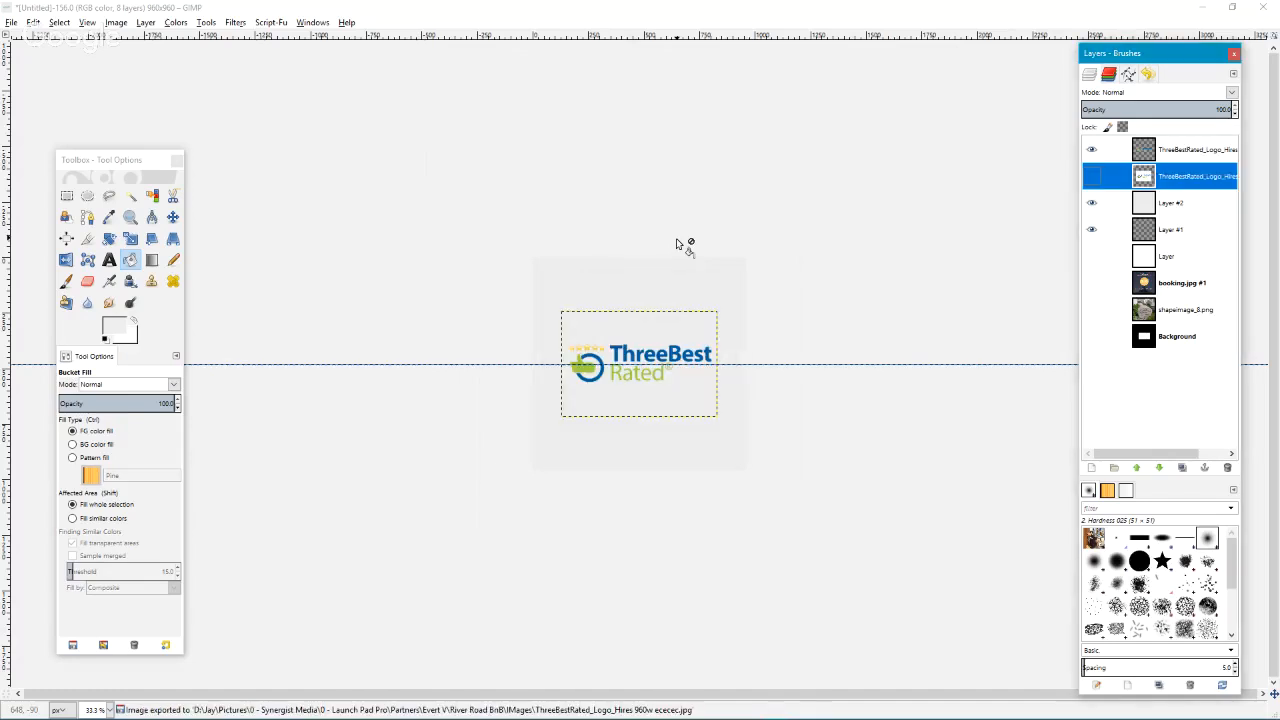
- Switch to Firefox, replace the Three best rated callout's photo with an upload of ThreeBestRated_Logo_Hires 960w ececec.jpg, and save the callout
key(alt+Tab)
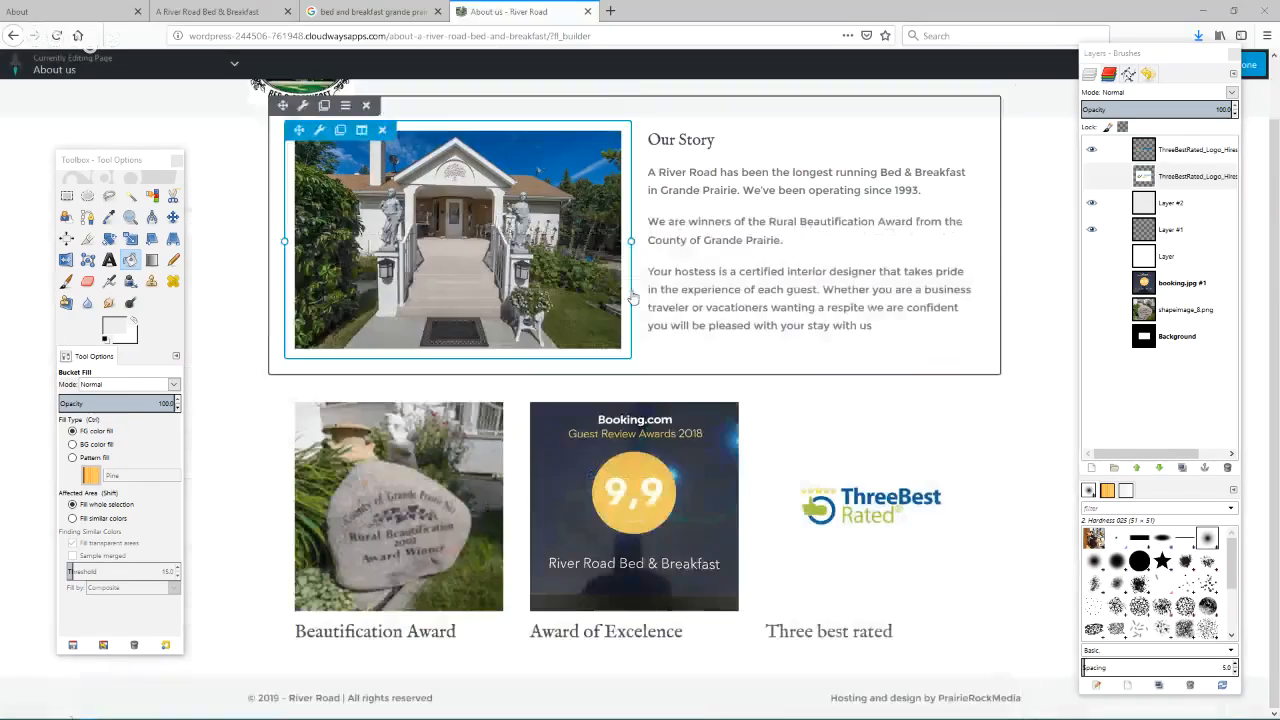
click(884, 490)
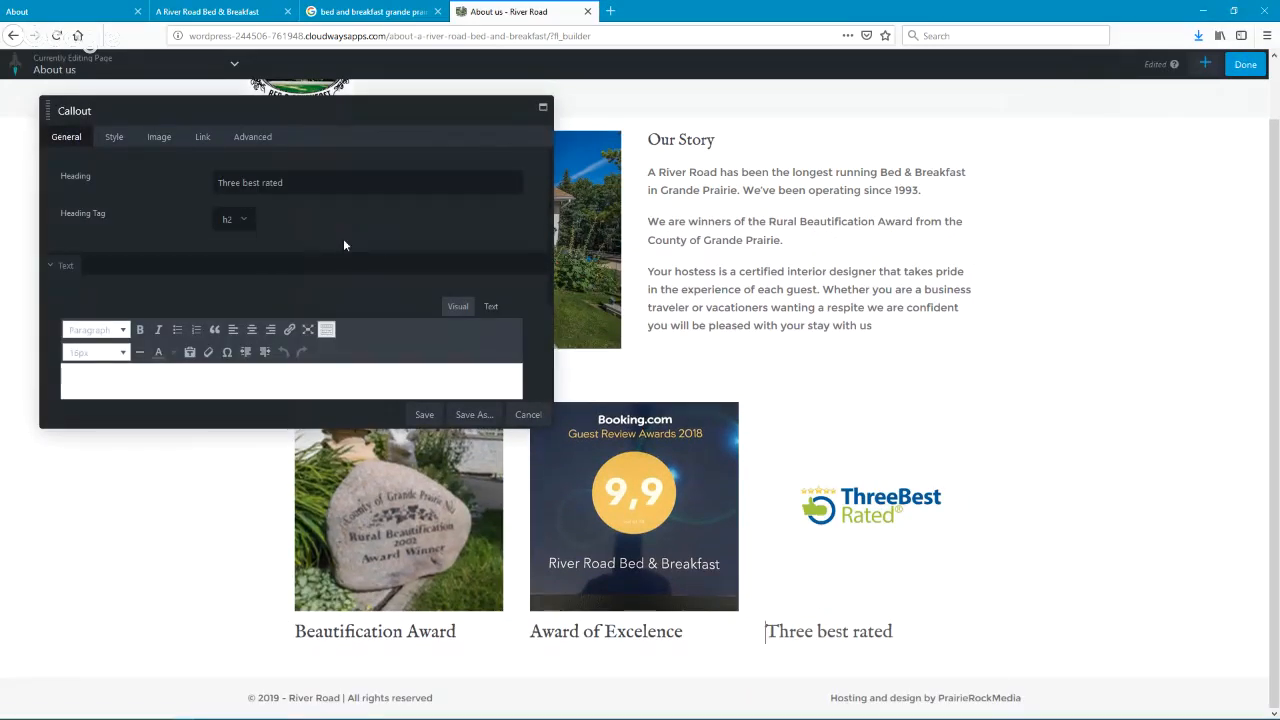
click(159, 137)
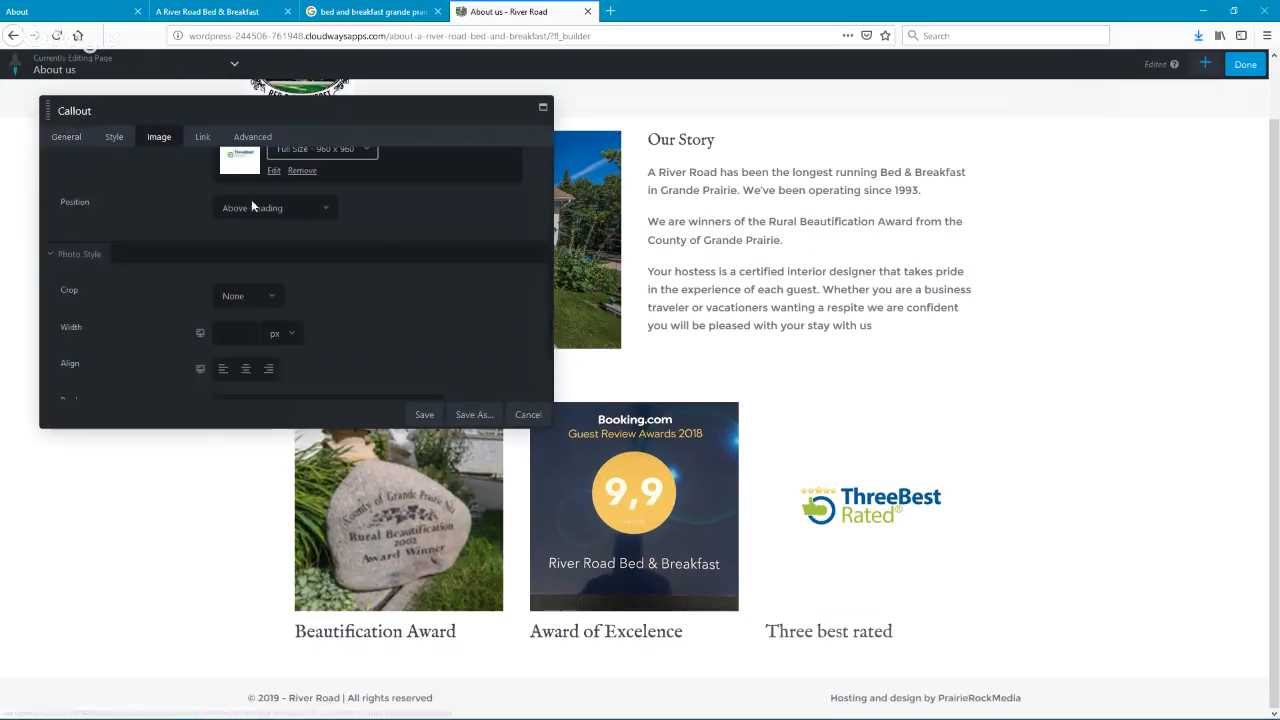
scroll(251, 207, up, 3)
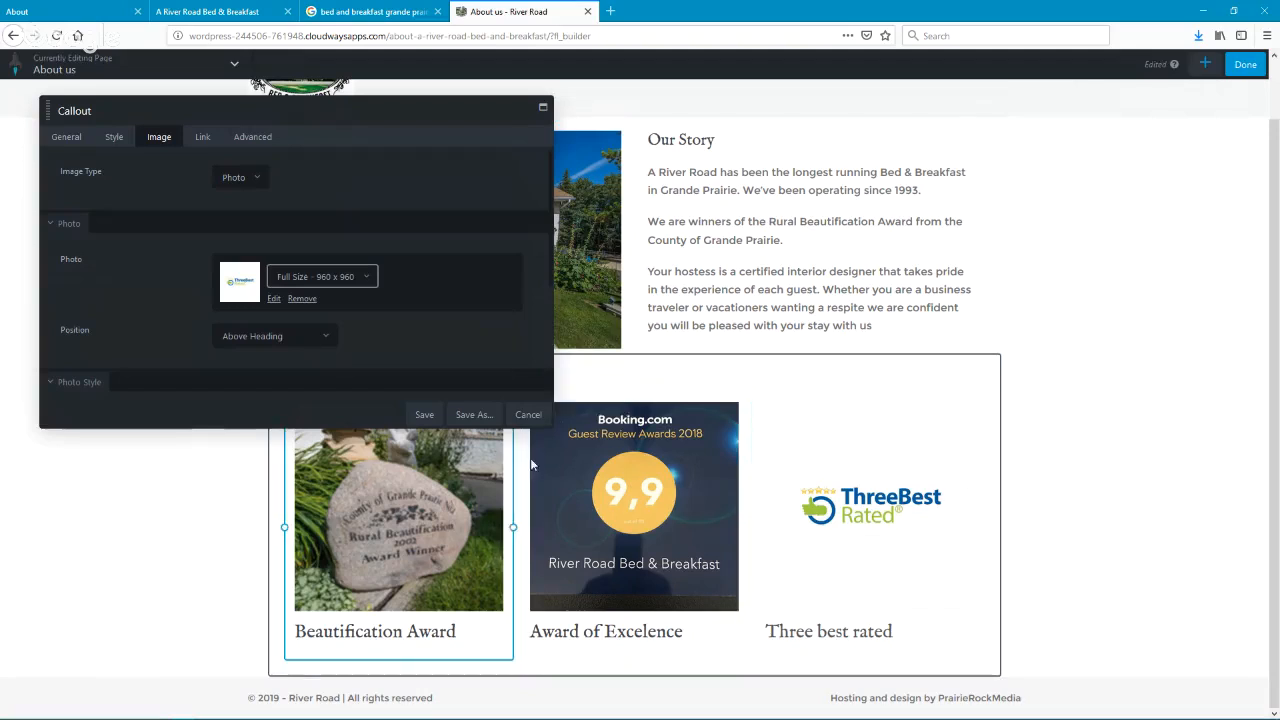
click(274, 299)
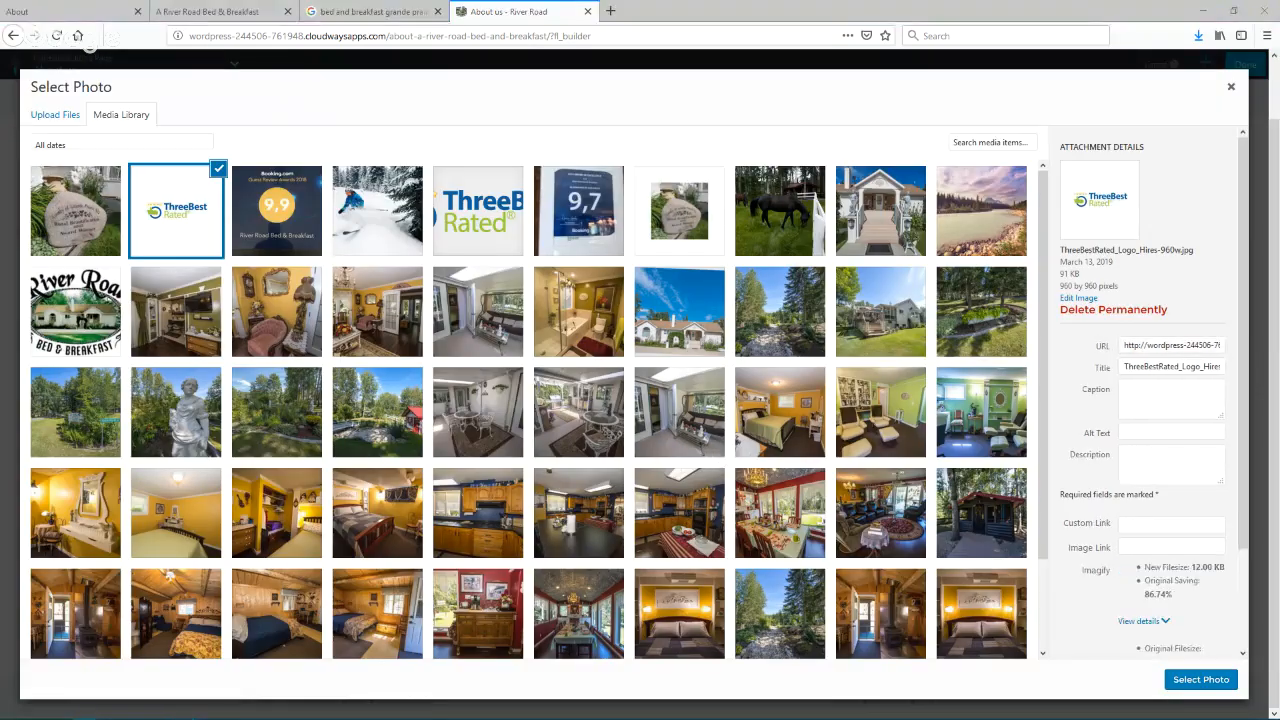
drag(820, 403, 556, 387)
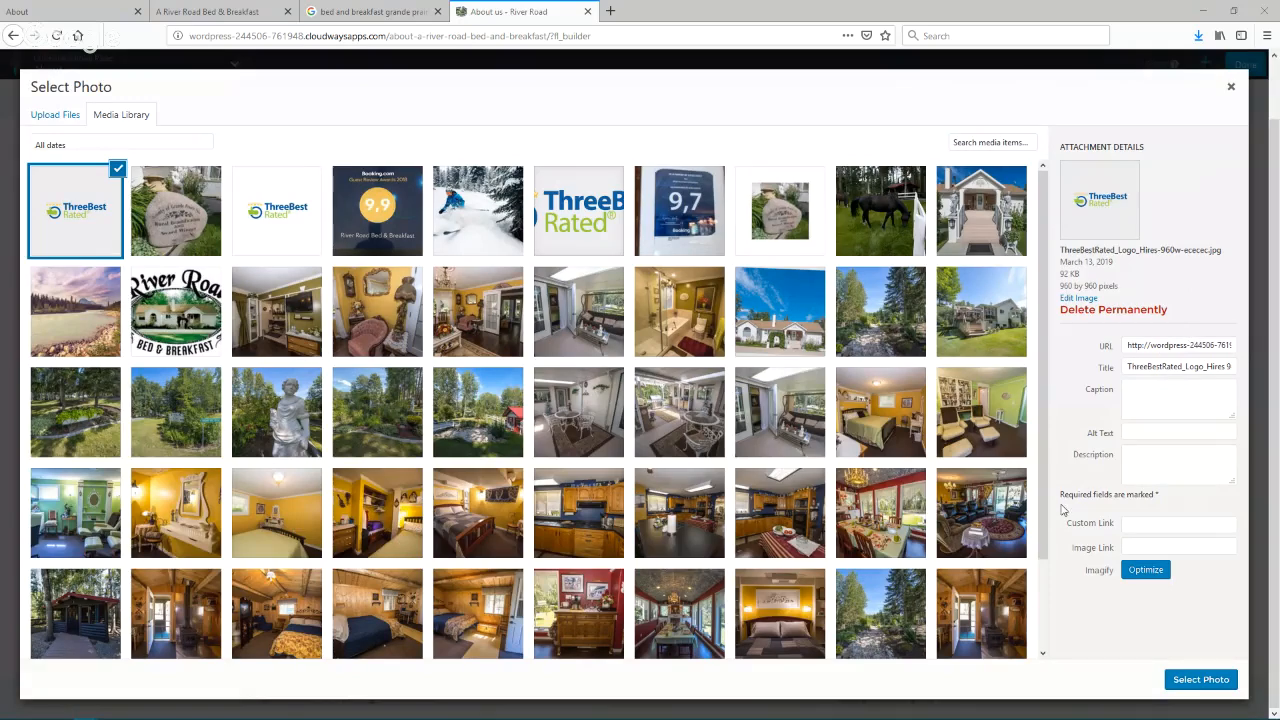
click(1184, 681)
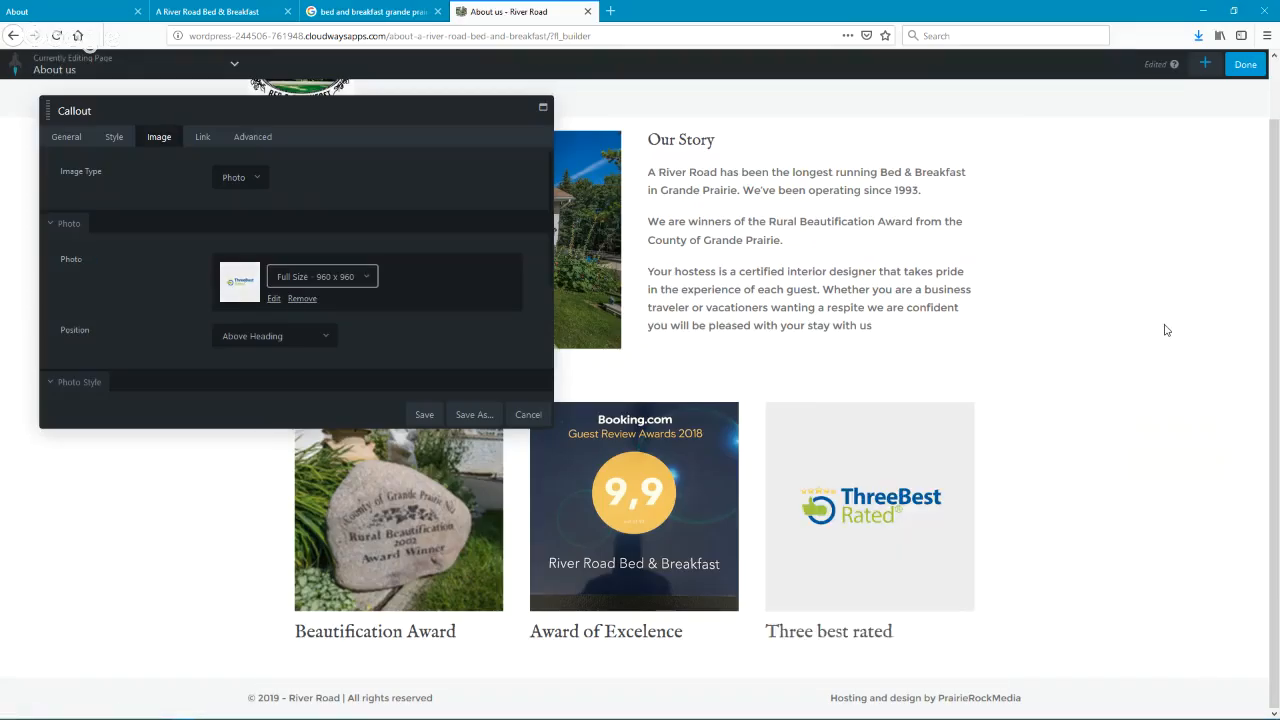
click(426, 417)
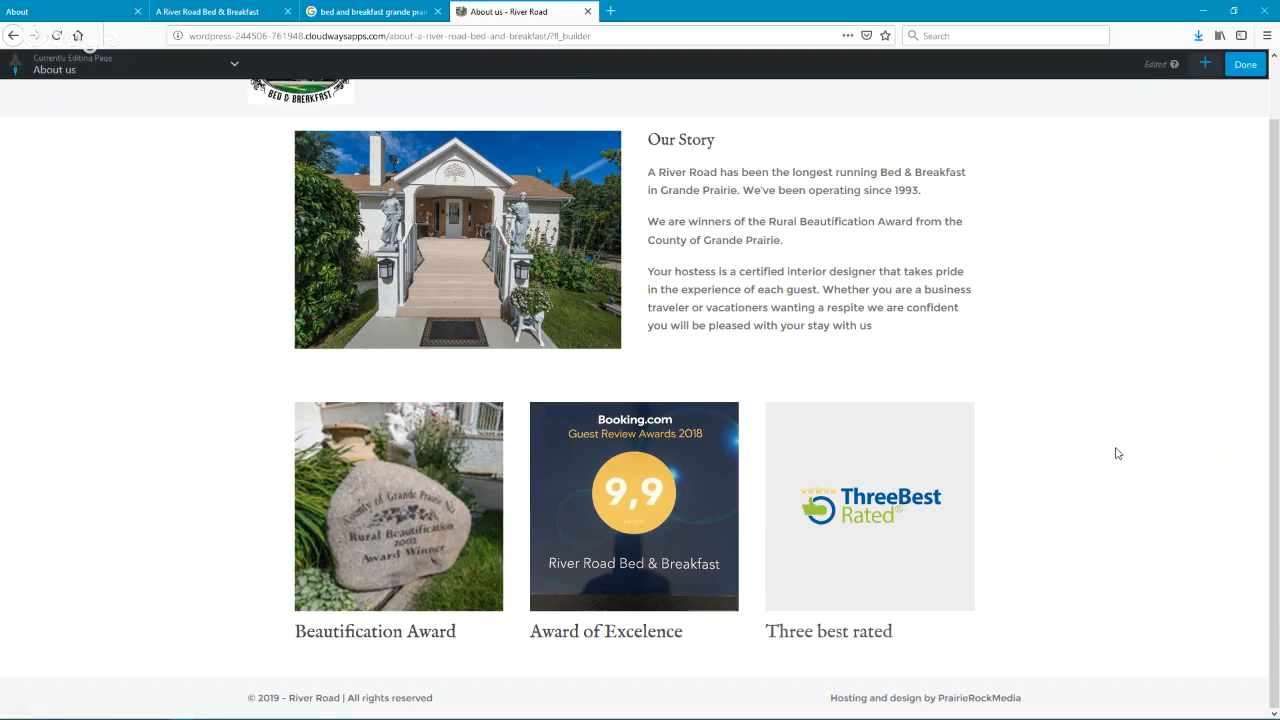
mouse_move(233, 715)
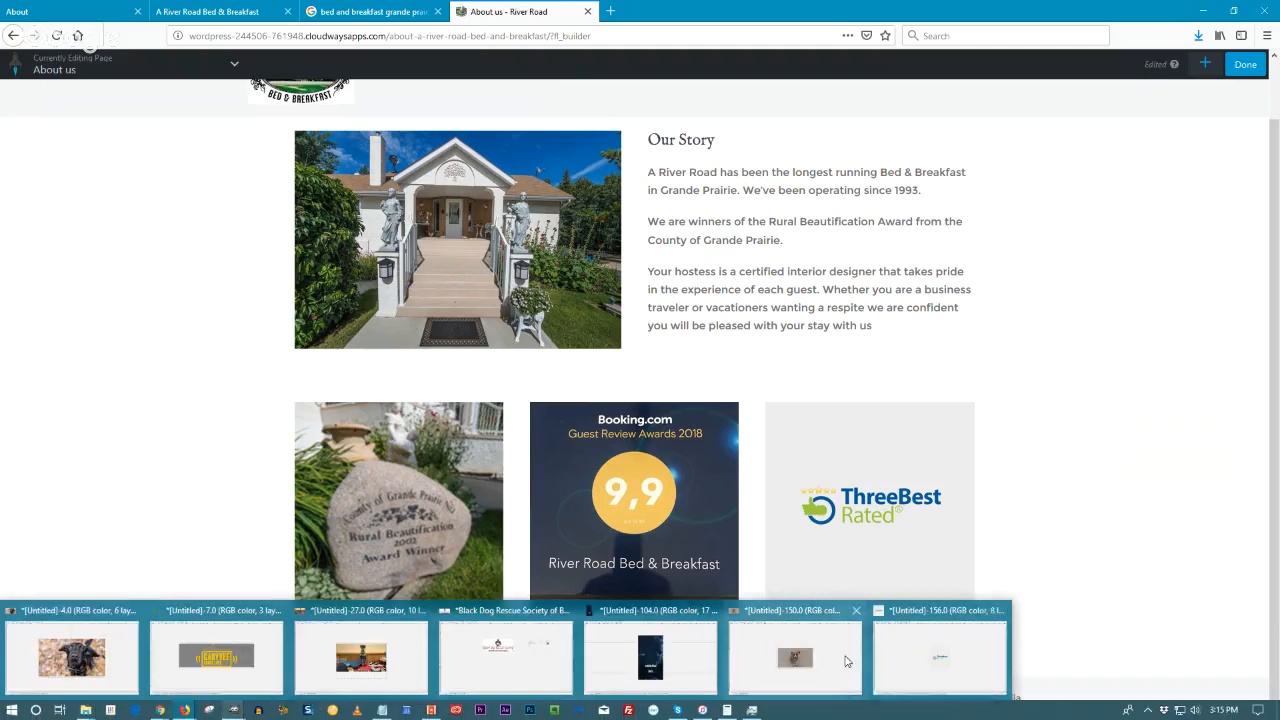
click(895, 655)
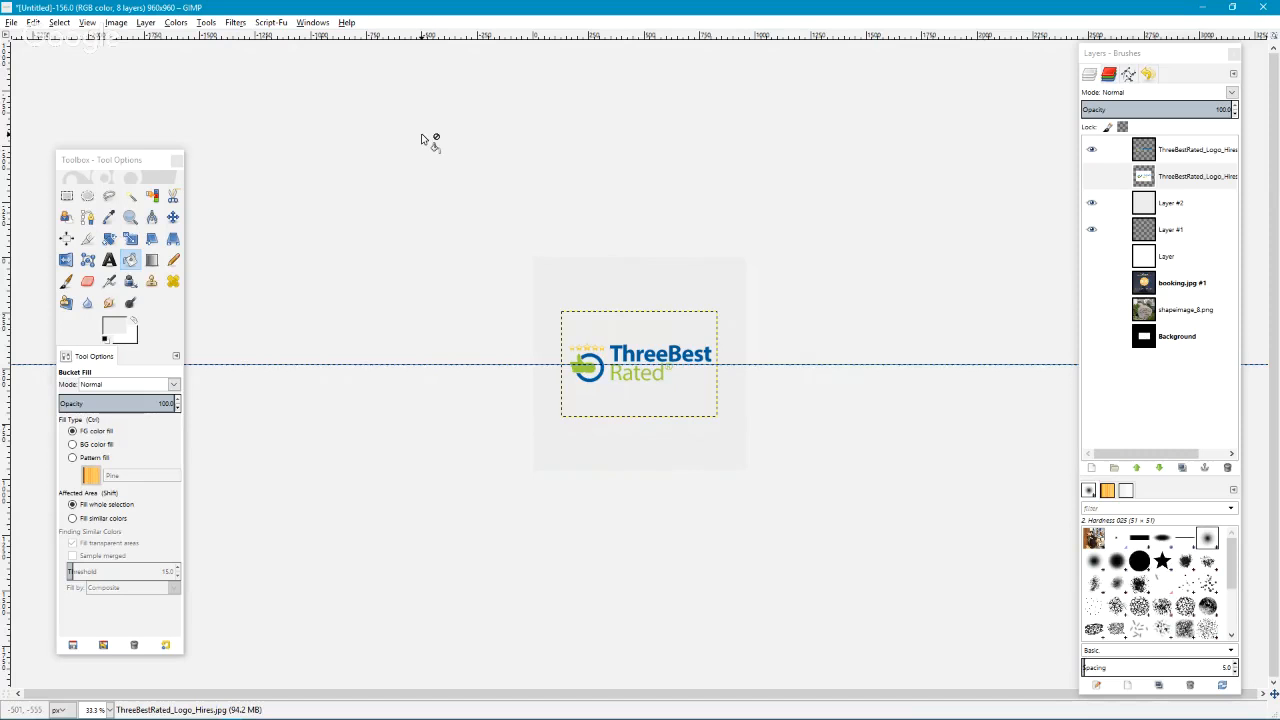
click(1203, 10)
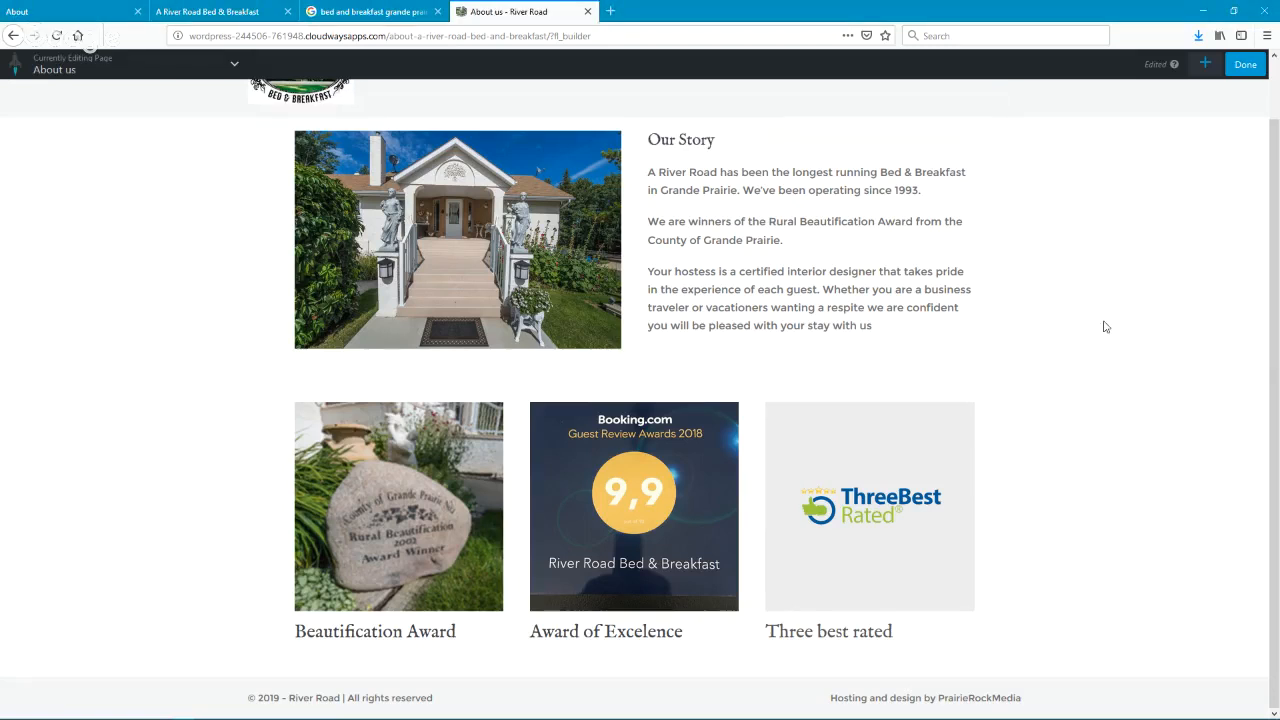
scroll(1103, 326, up, 1)
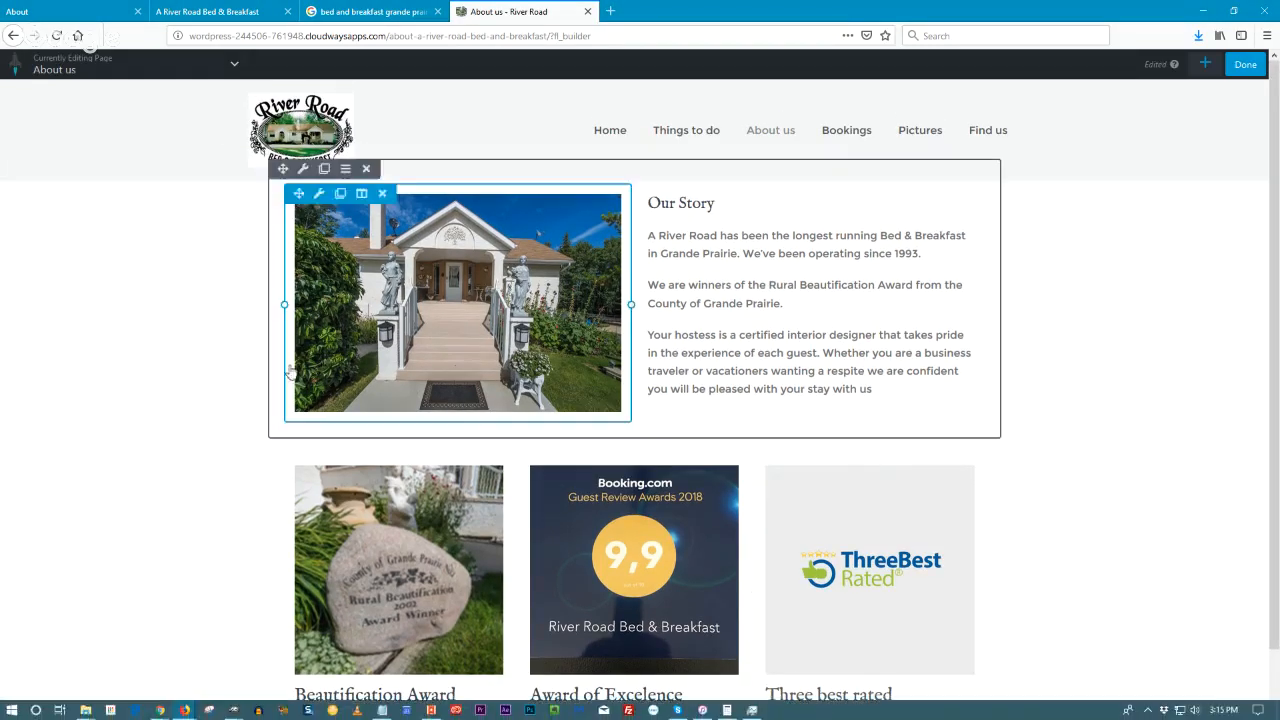
scroll(812, 520, down, 1)
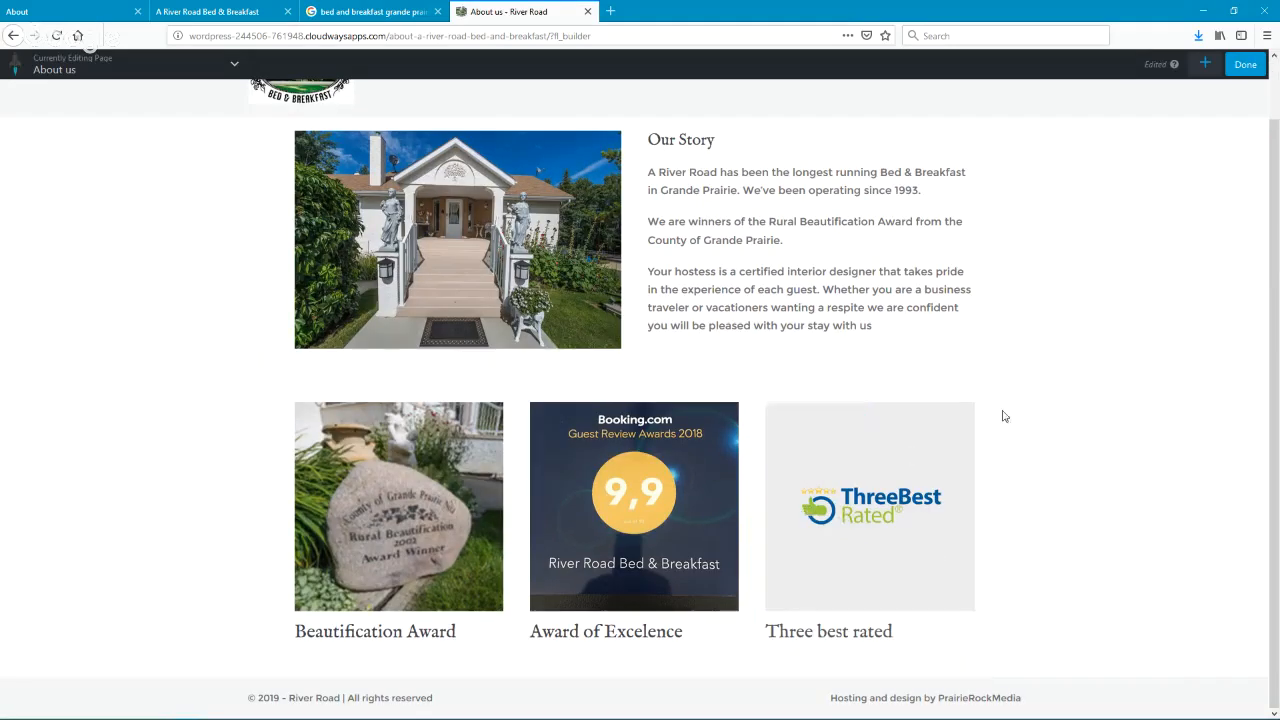
scroll(1000, 414, up, 1)
scroll(1163, 397, down, 1)
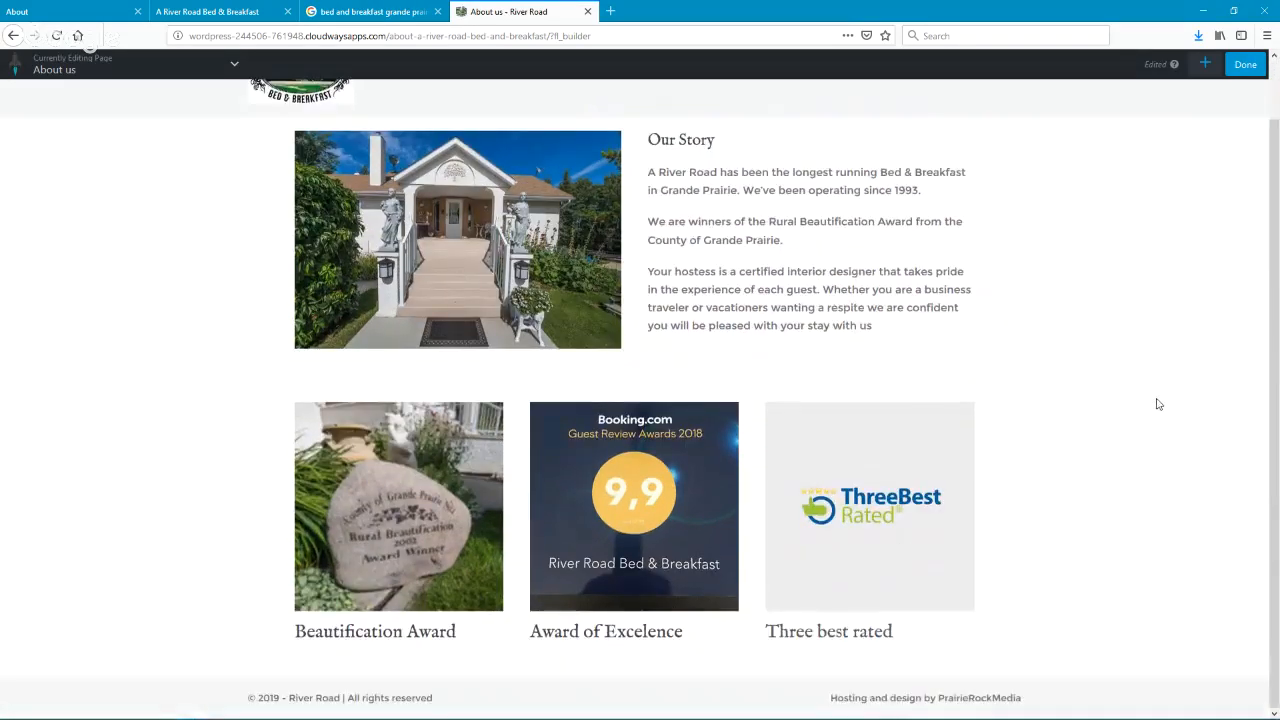